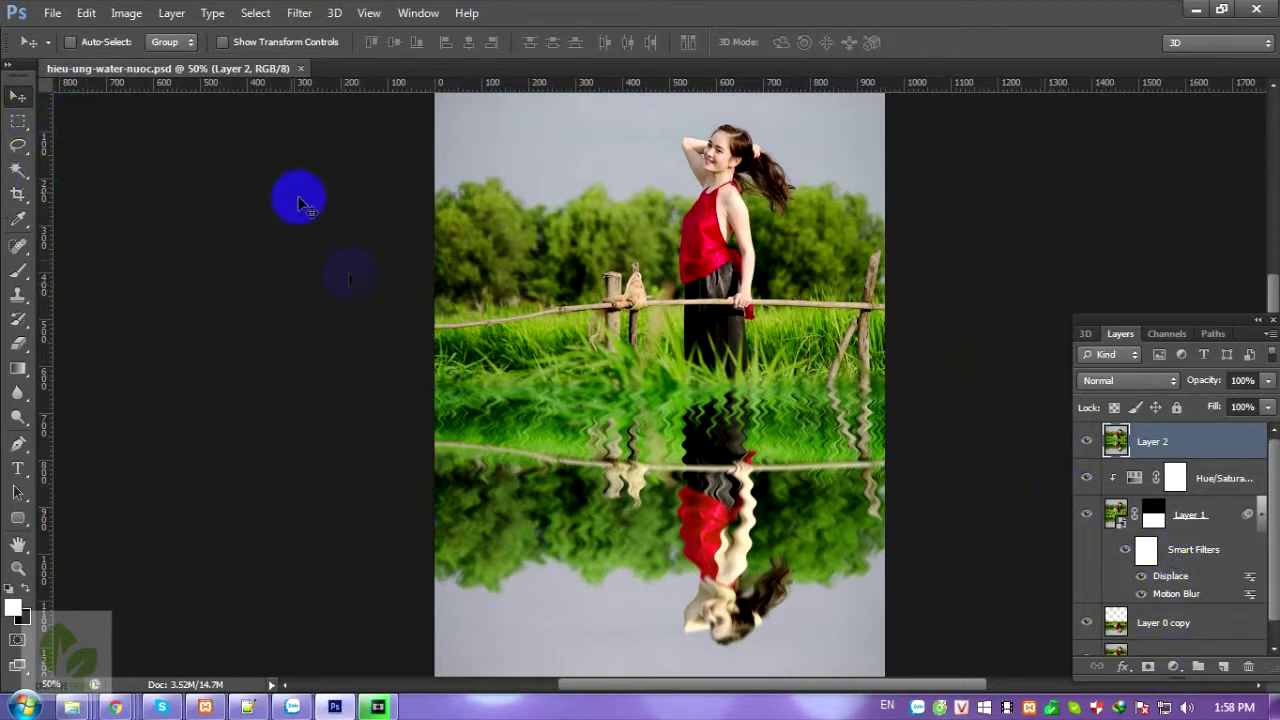
# Open hotgirl-hoa-sen.jpg from the 2222 folder via File > Open
pyautogui.click(47, 15)
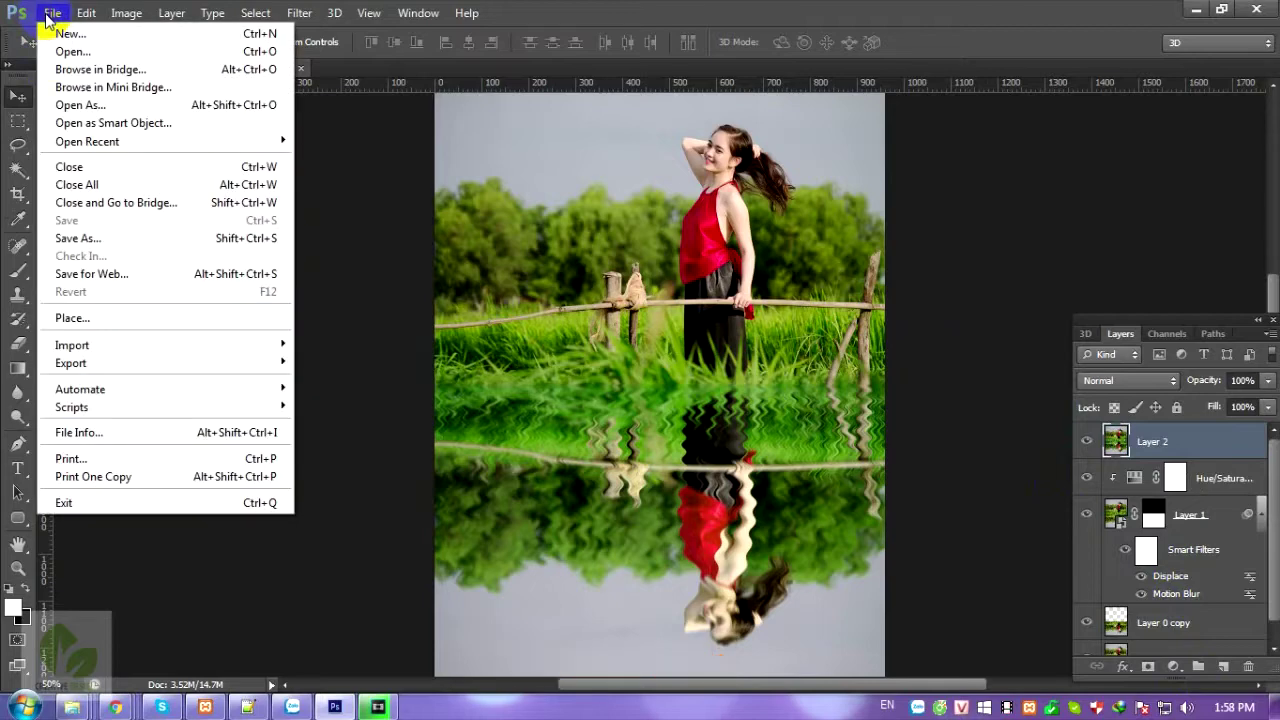
pyautogui.click(66, 51)
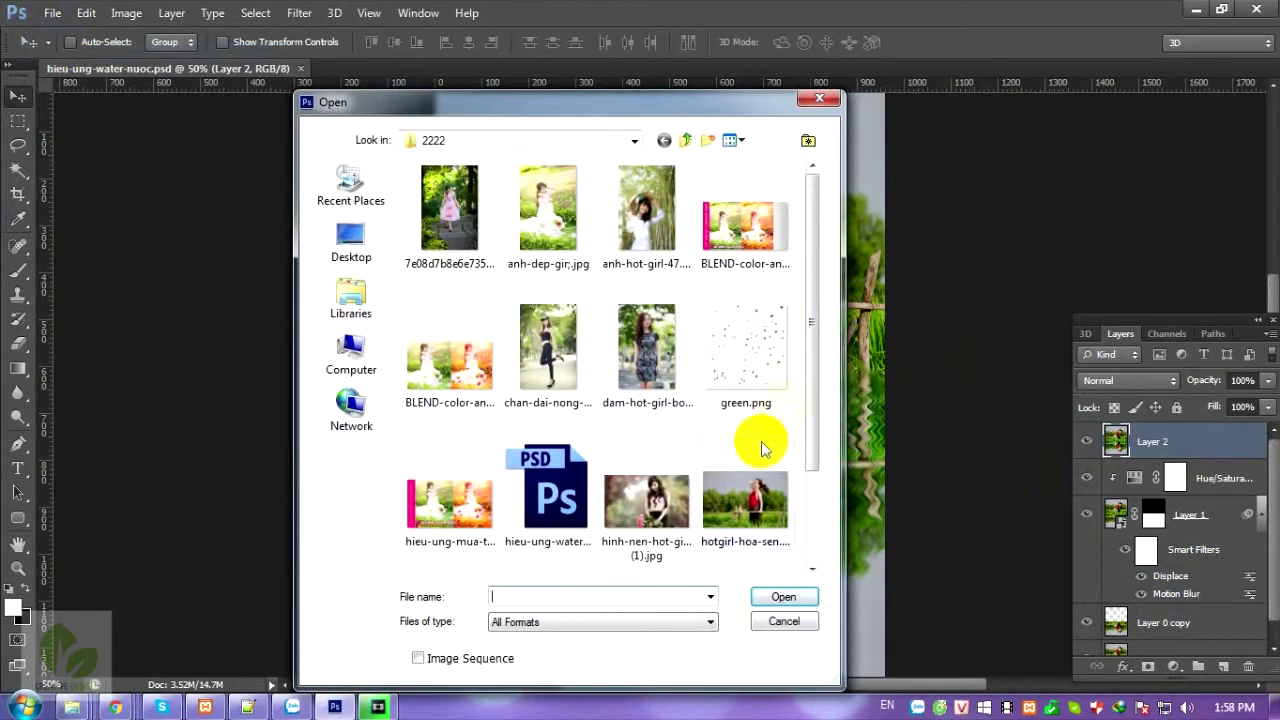
pyautogui.click(746, 495)
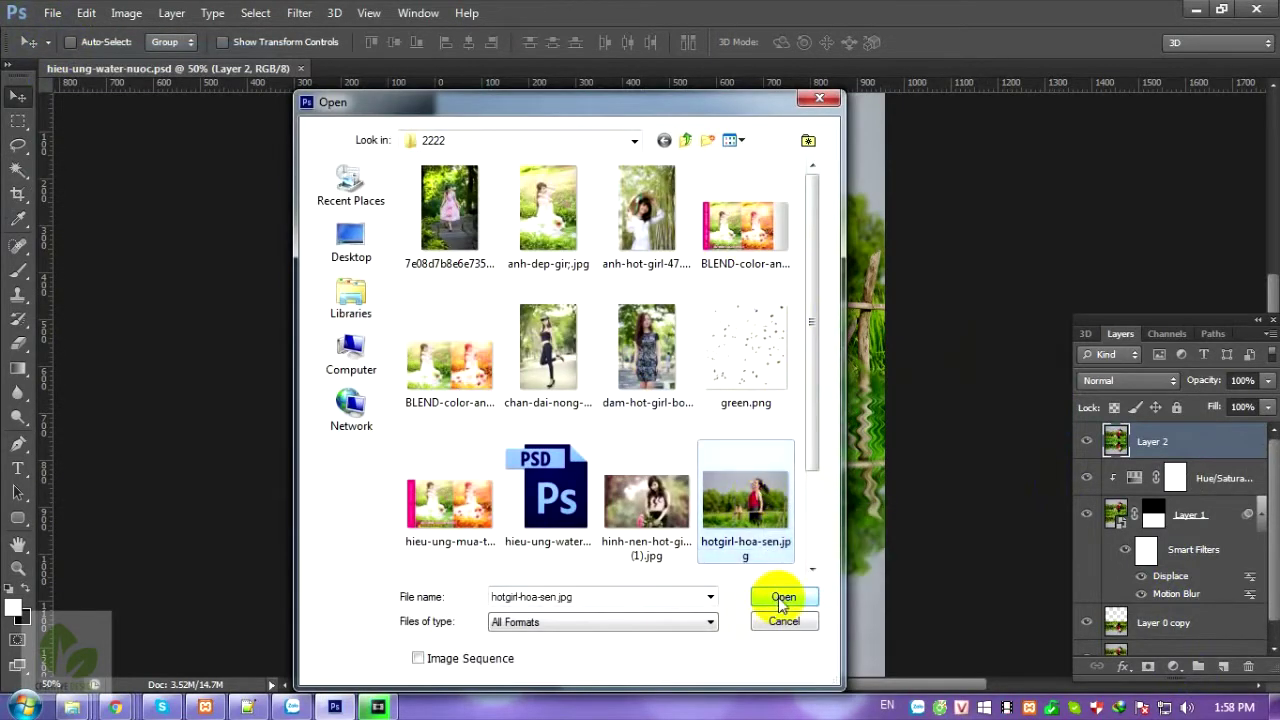
pyautogui.click(782, 600)
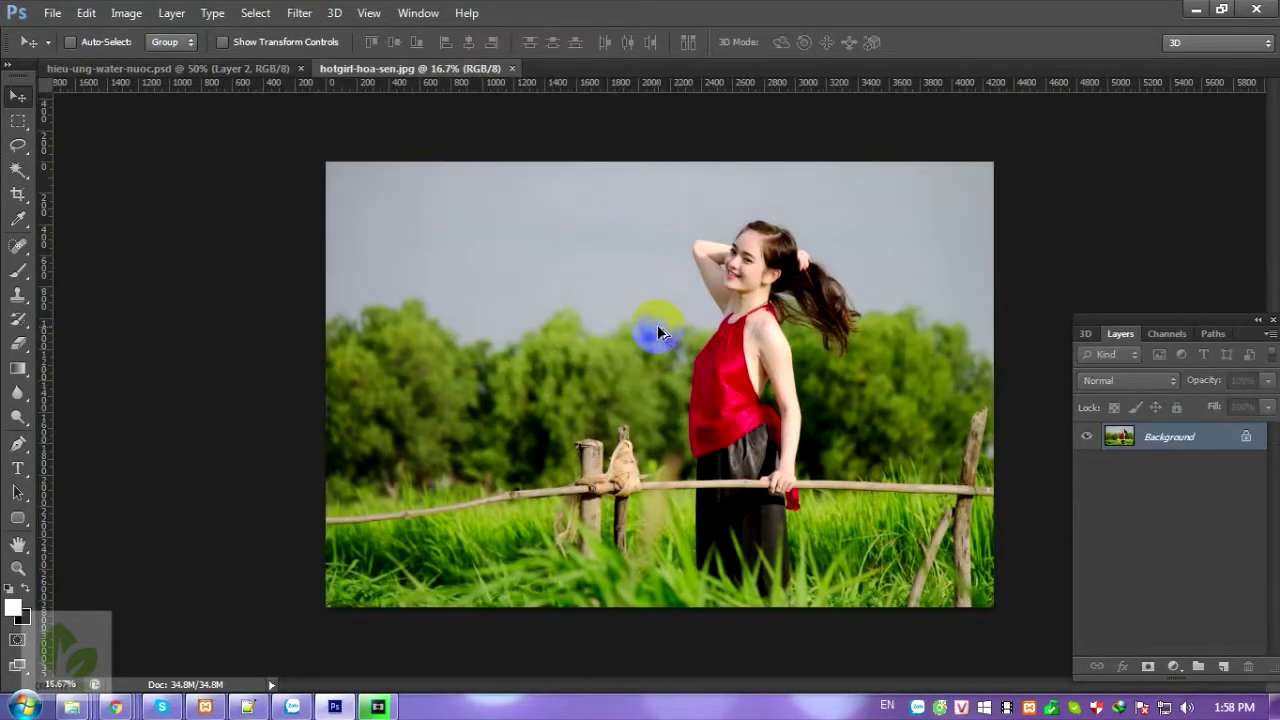
# In Image Size, set resolution to 96 pixels/inch and width to 1024 pixels (683 high)
pyautogui.hotkey('ctrl', 'alt', 'c')
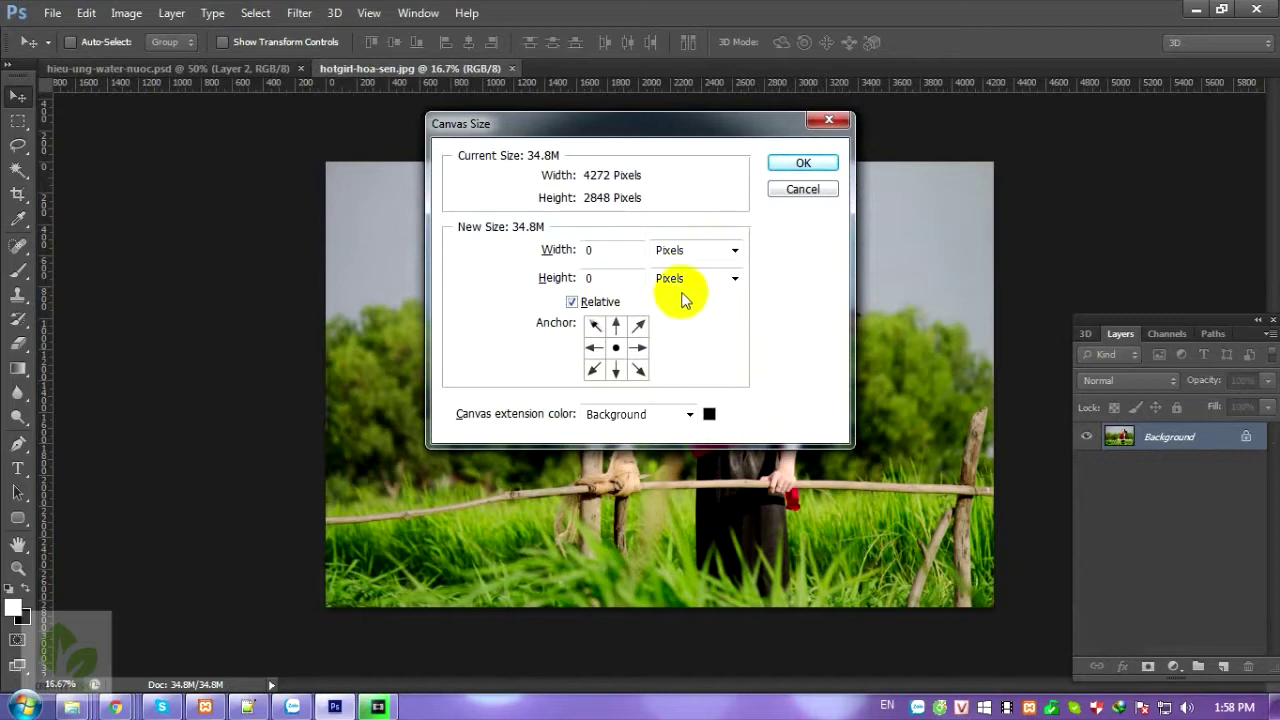
pyautogui.press('Escape')
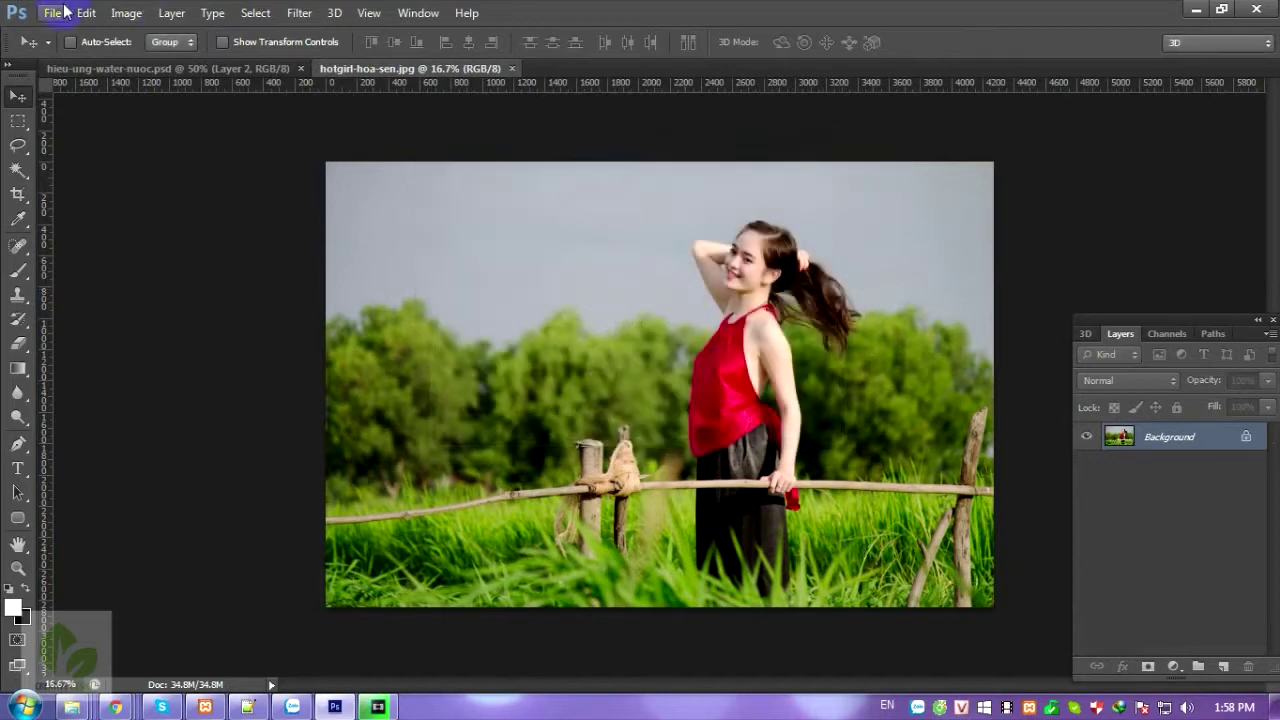
pyautogui.click(114, 16)
pyautogui.click(148, 143)
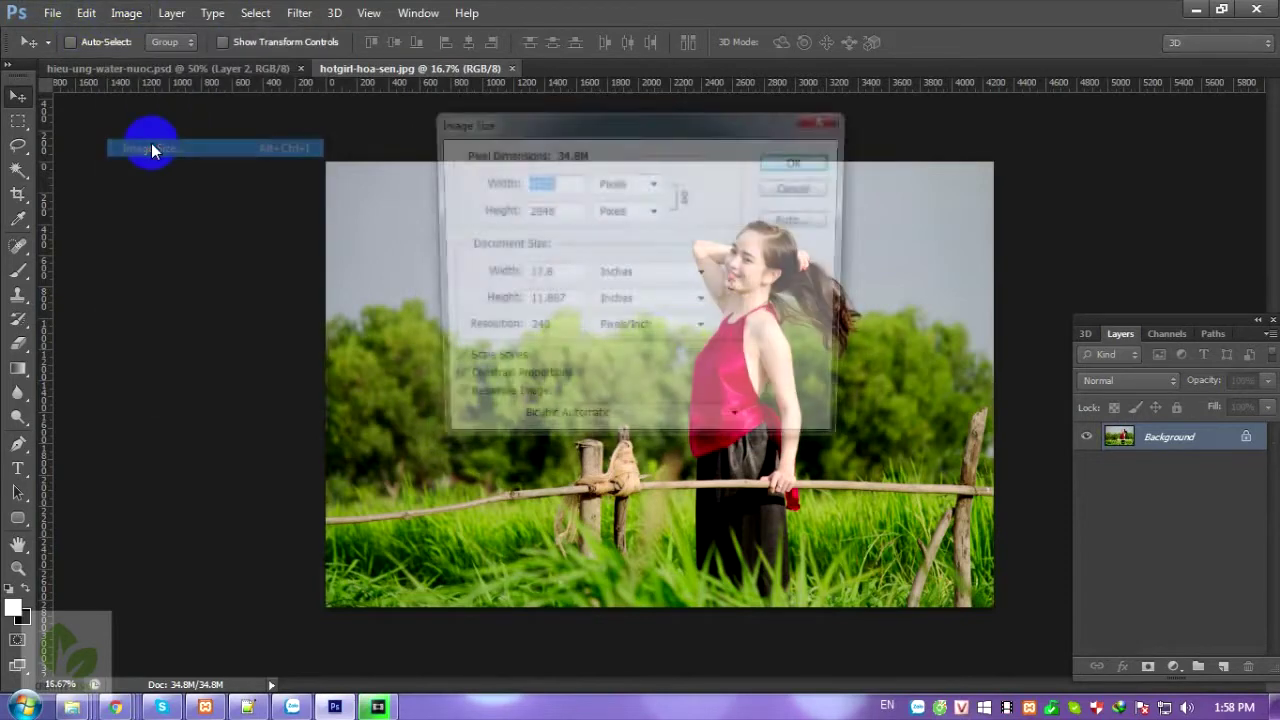
pyautogui.doubleClick(530, 330)
pyautogui.write('75')
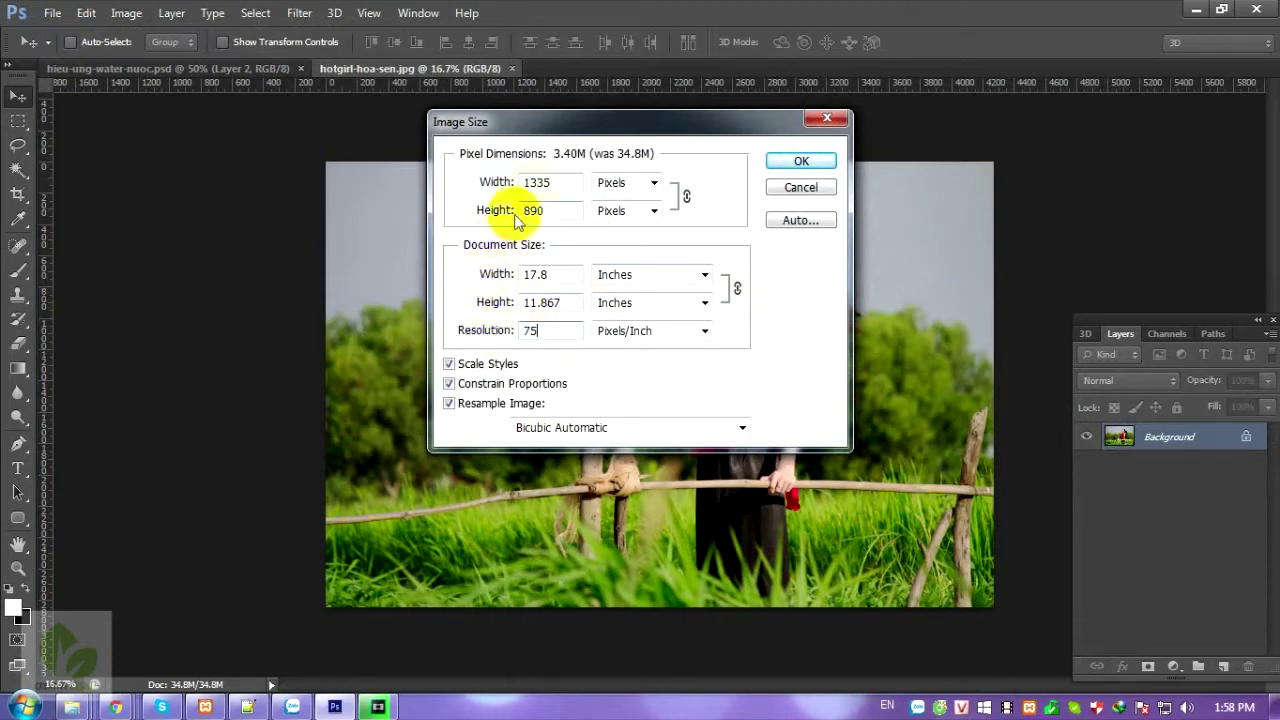
pyautogui.press('BackSpace')
pyautogui.press('BackSpace')
pyautogui.write('96')
pyautogui.moveTo(555, 183); pyautogui.dragTo(433, 187)
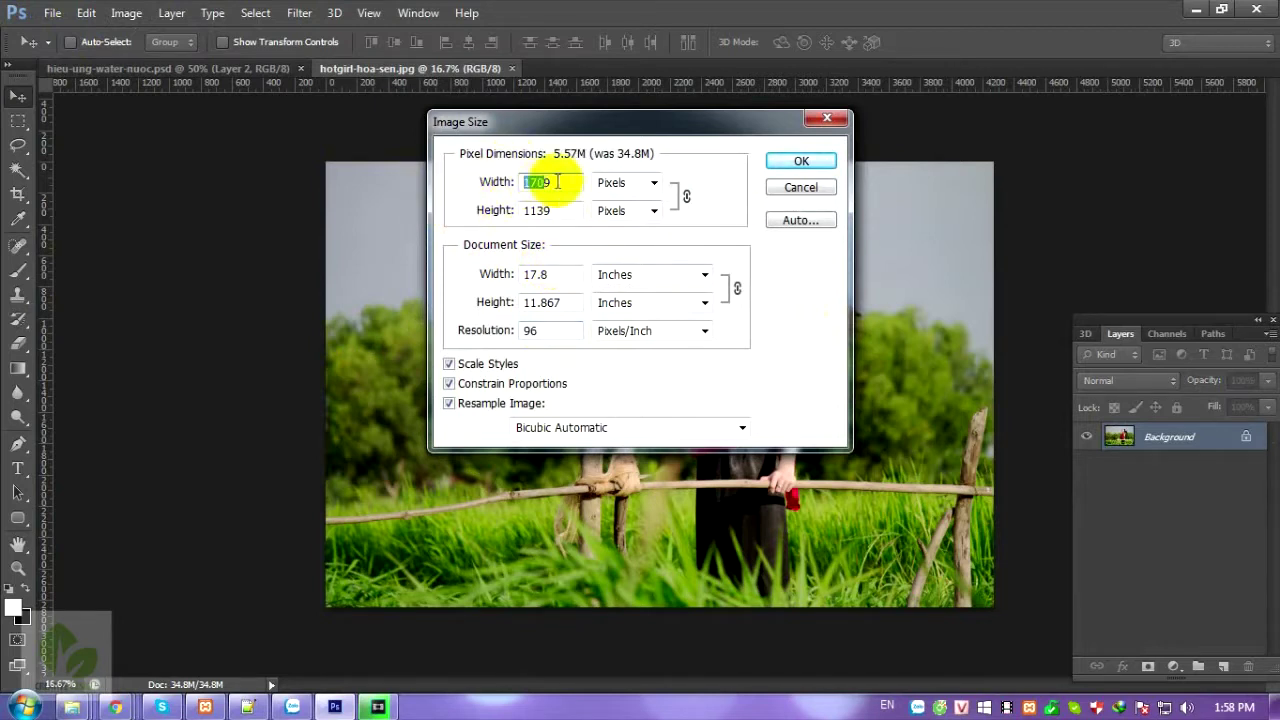
pyautogui.moveTo(568, 182); pyautogui.dragTo(371, 186)
pyautogui.moveTo(558, 182); pyautogui.dragTo(478, 180)
pyautogui.write('1')
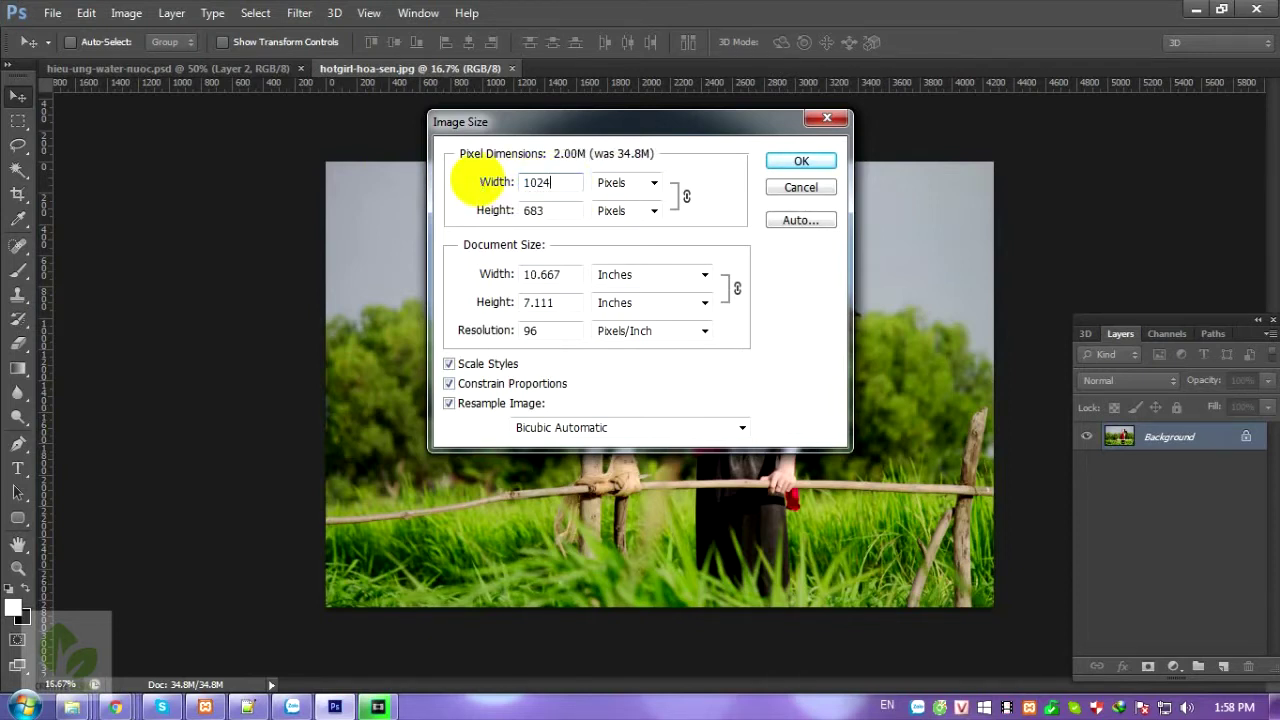
pyautogui.click(801, 161)
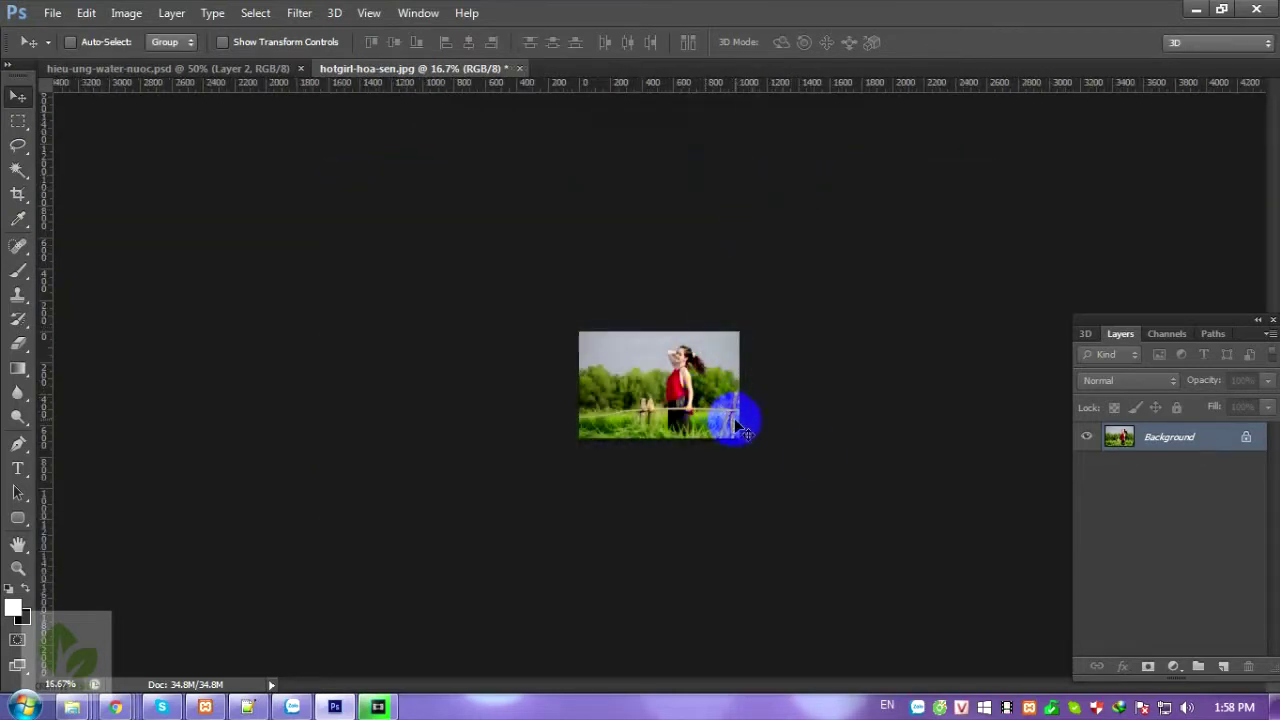
pyautogui.hotkey('ctrl', '0')
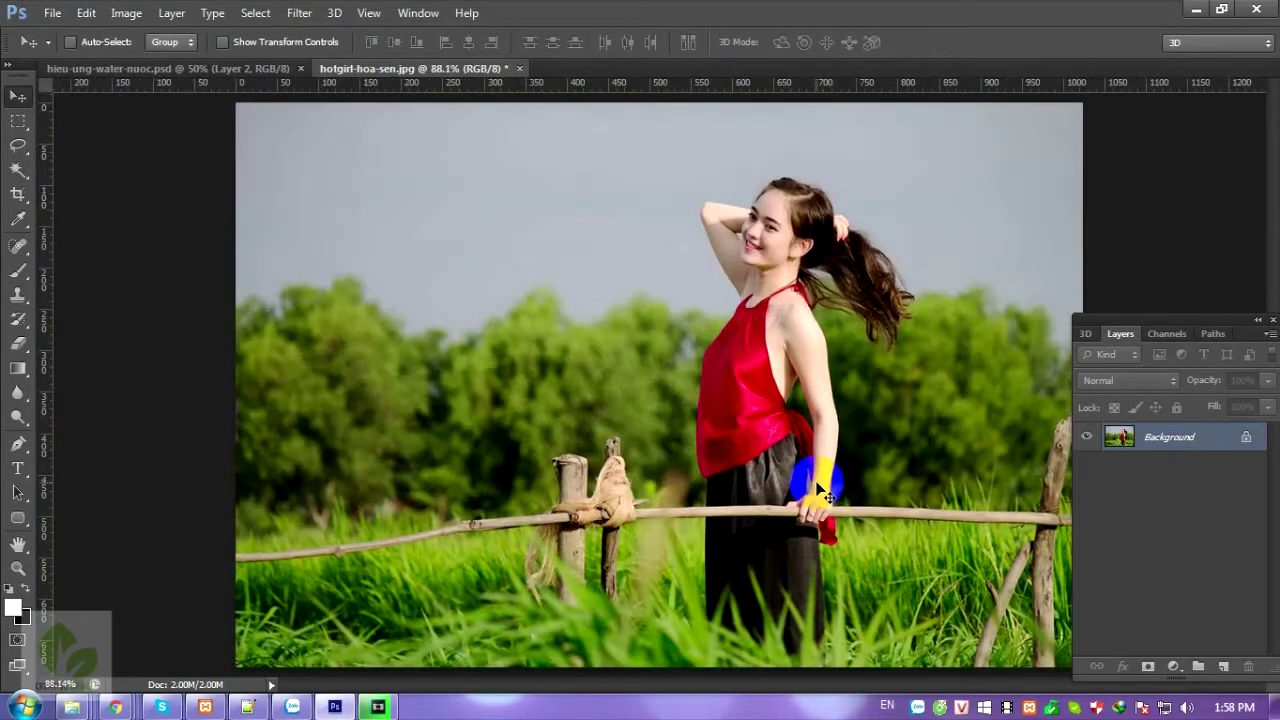
pyautogui.hotkey('ctrl', '-')
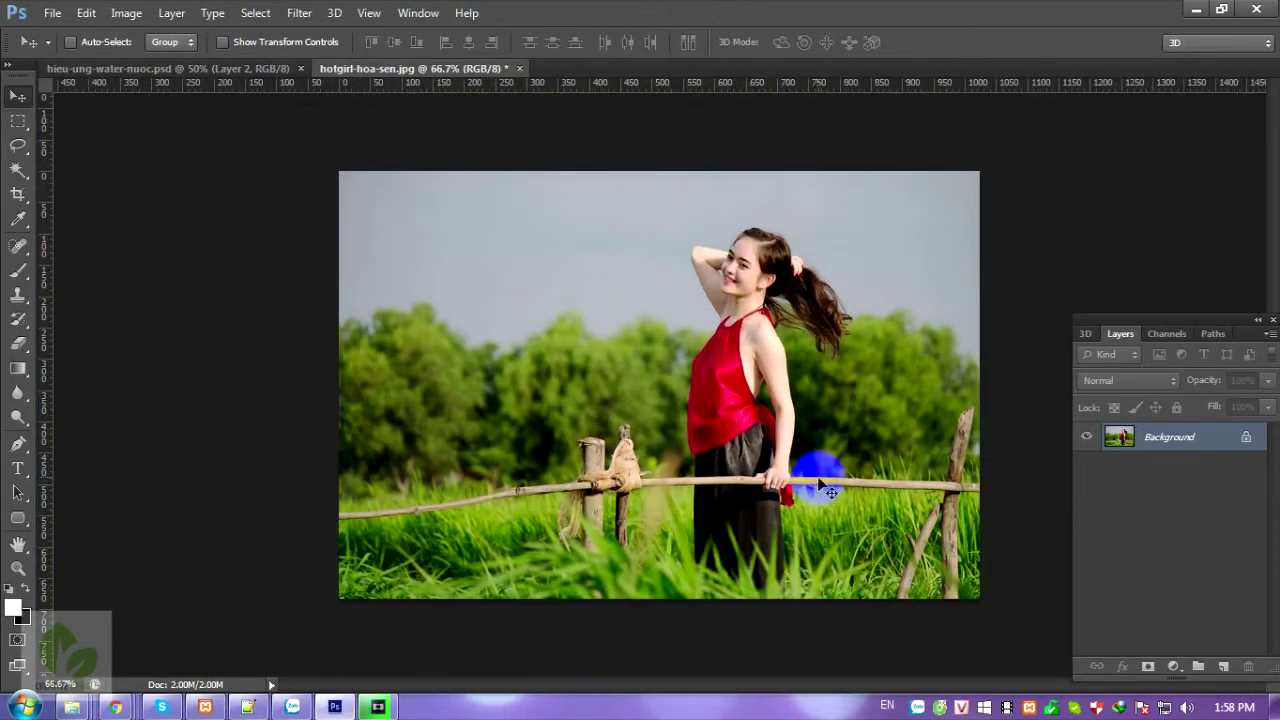
pyautogui.hotkey('ctrl', '-')
pyautogui.click(126, 13)
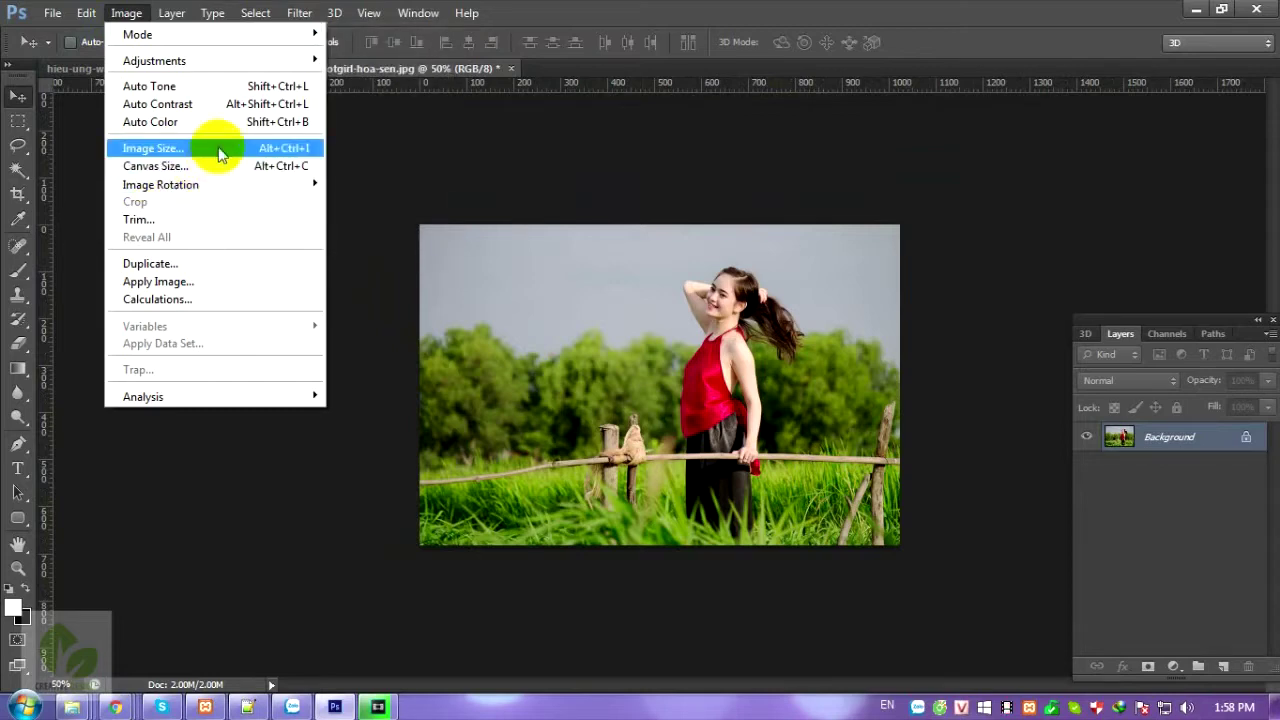
pyautogui.click(239, 167)
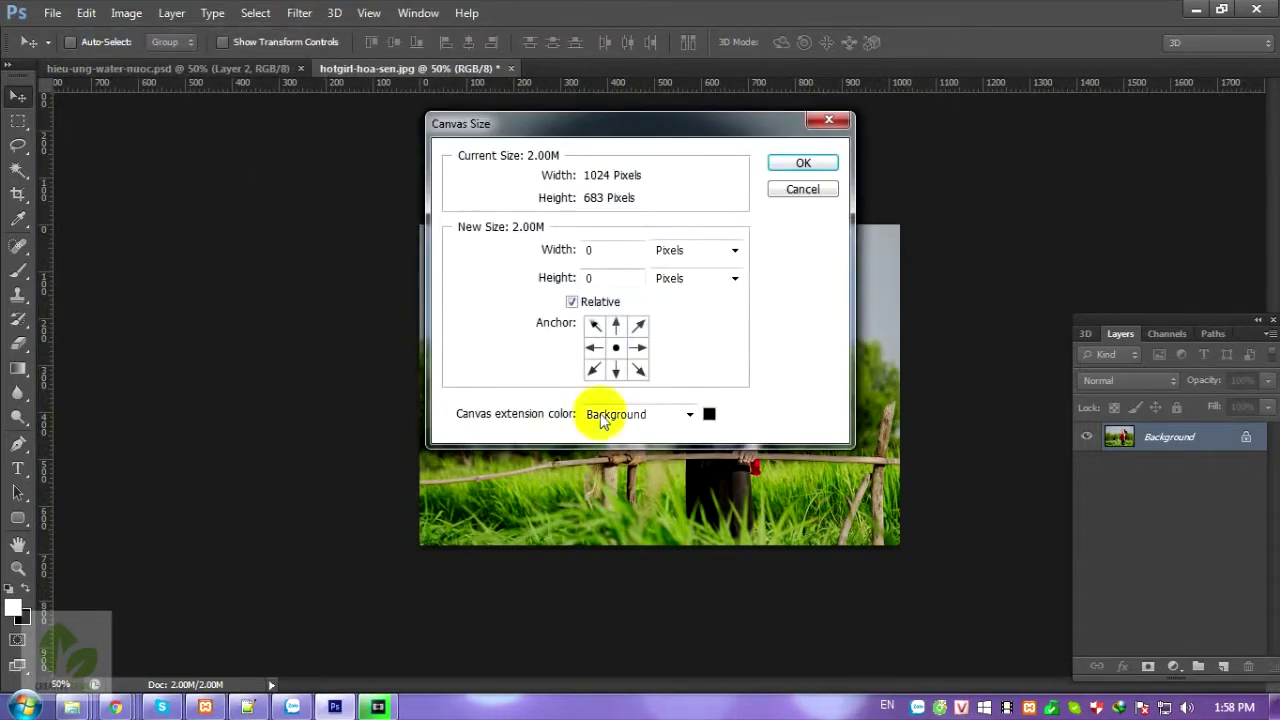
pyautogui.moveTo(584, 127)
pyautogui.mouseDown()
pyautogui.moveTo(412, 152)
pyautogui.moveTo(704, 172)
pyautogui.mouseUp()
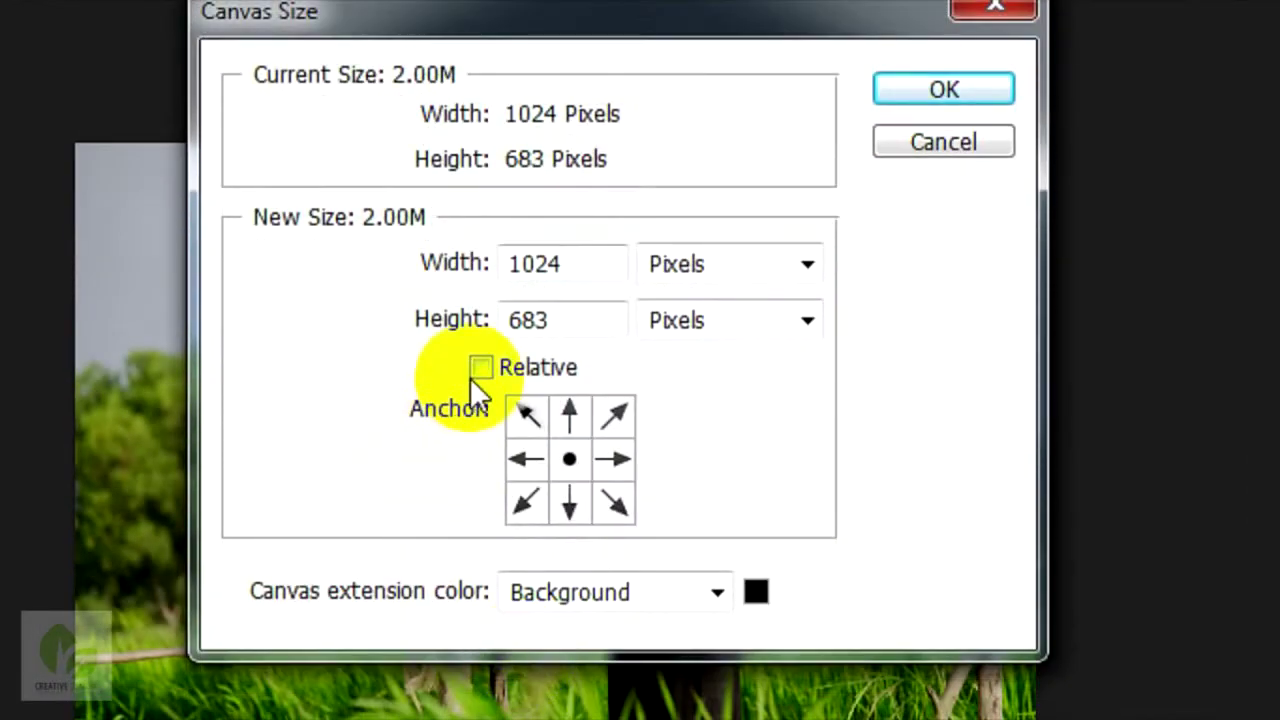
pyautogui.click(481, 367)
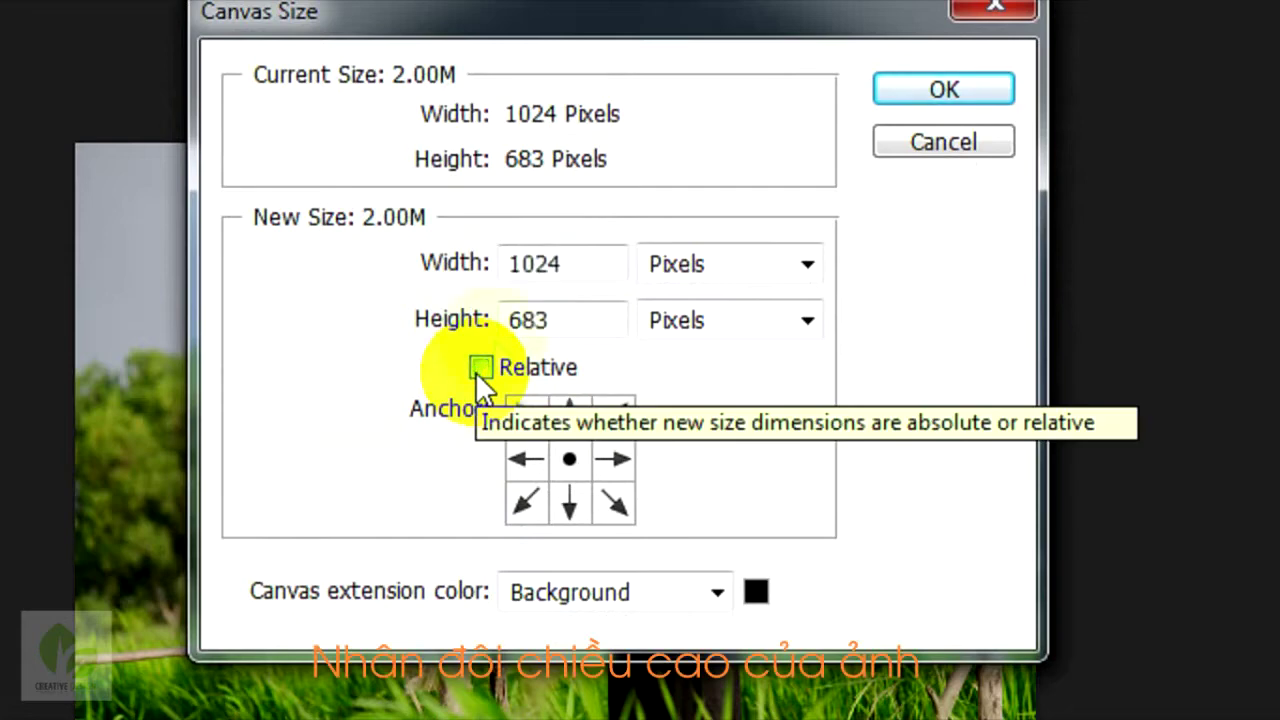
pyautogui.doubleClick(530, 320)
pyautogui.rightClick(533, 320)
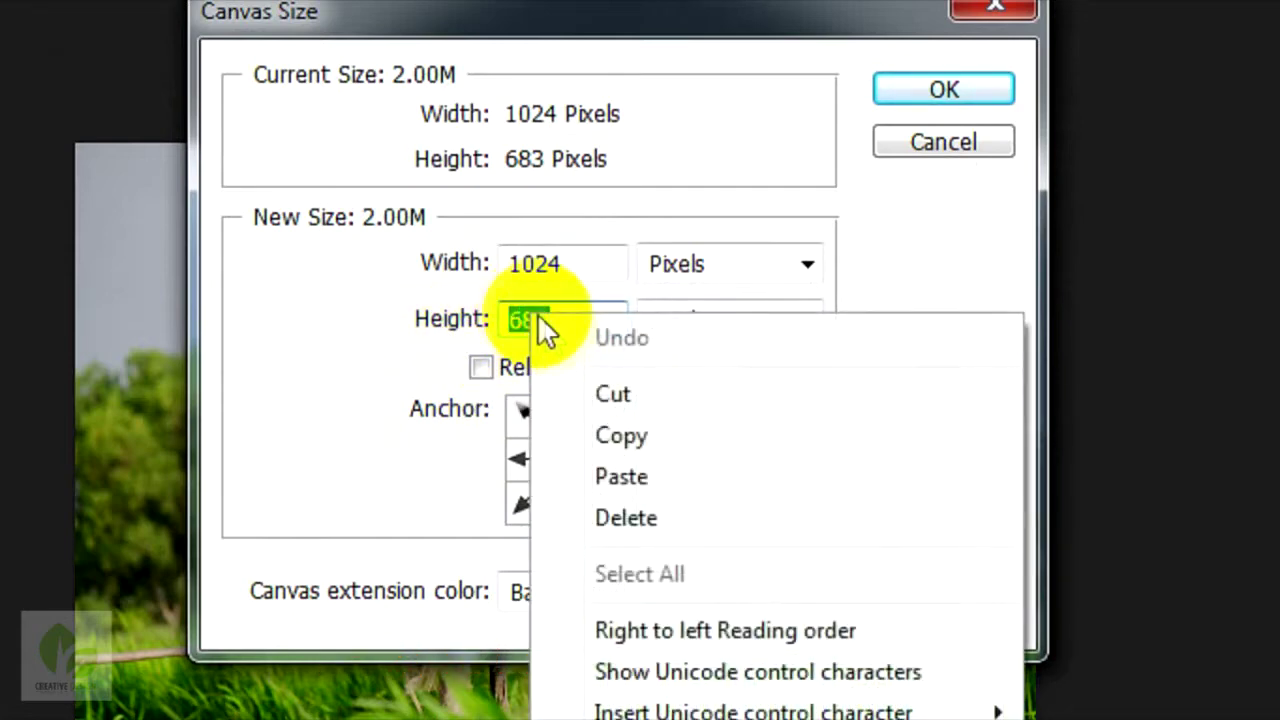
pyautogui.click(616, 435)
pyautogui.click(481, 367)
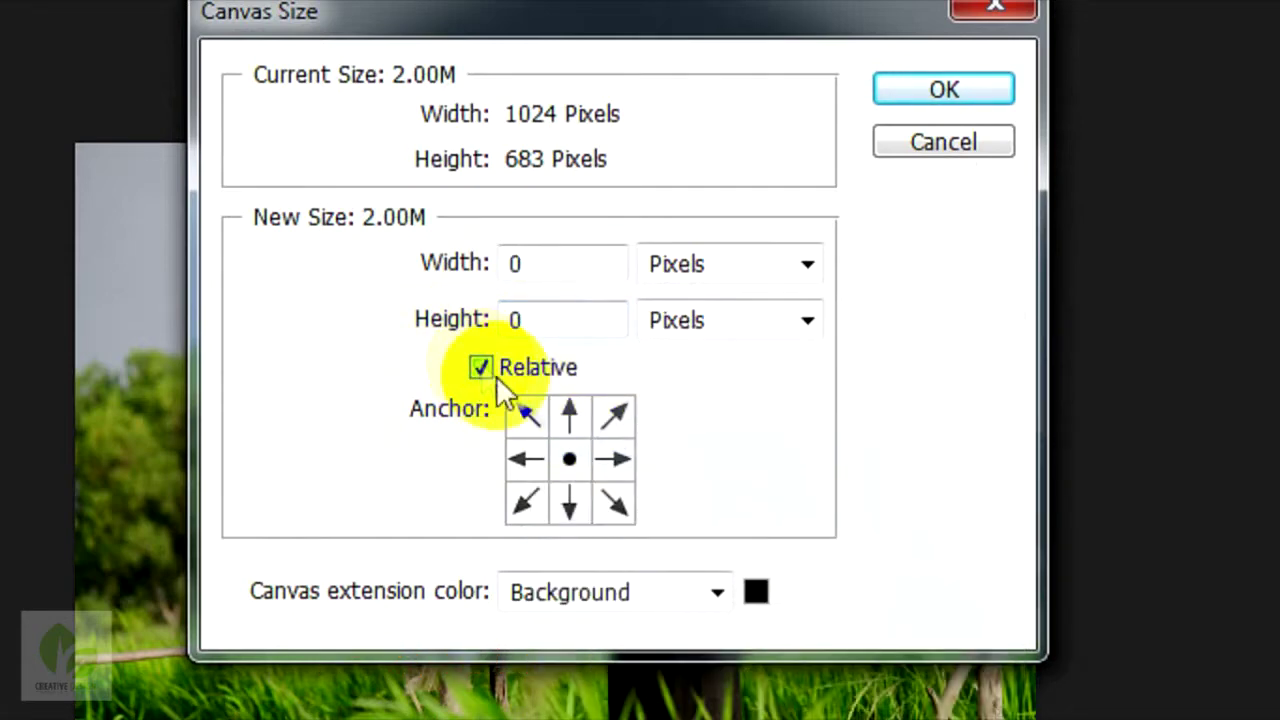
pyautogui.click(569, 415)
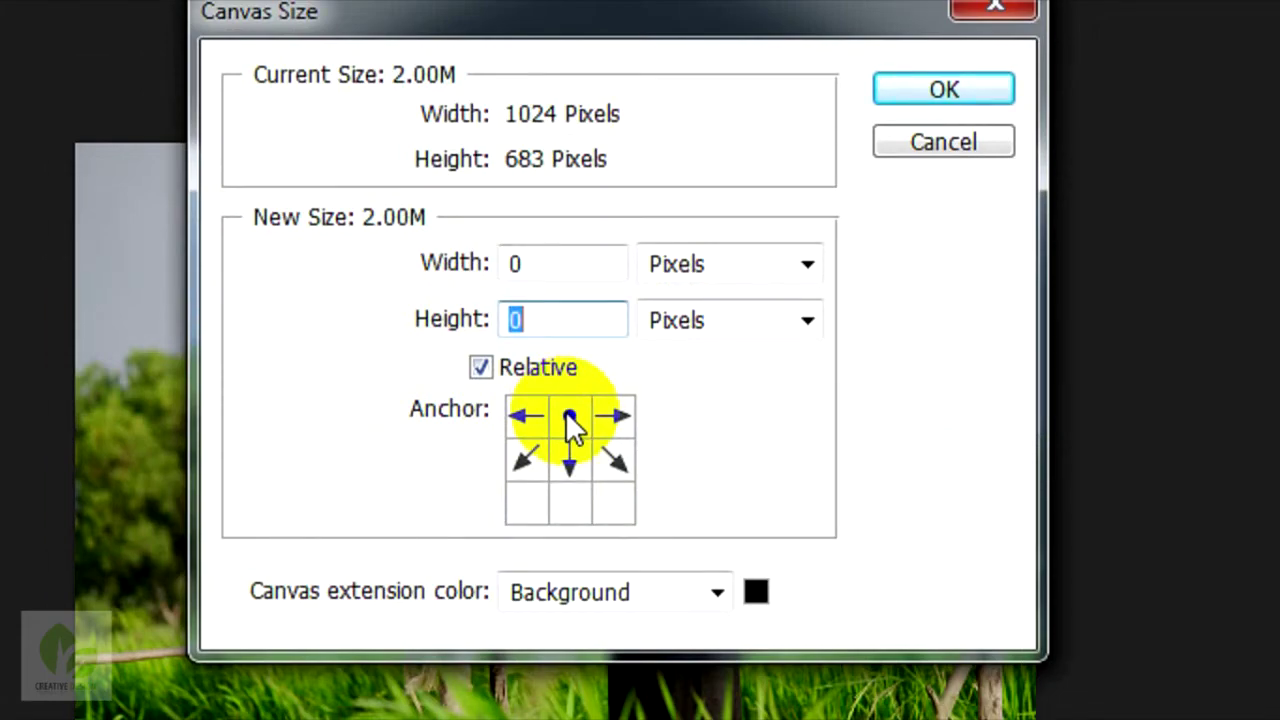
pyautogui.click(920, 183)
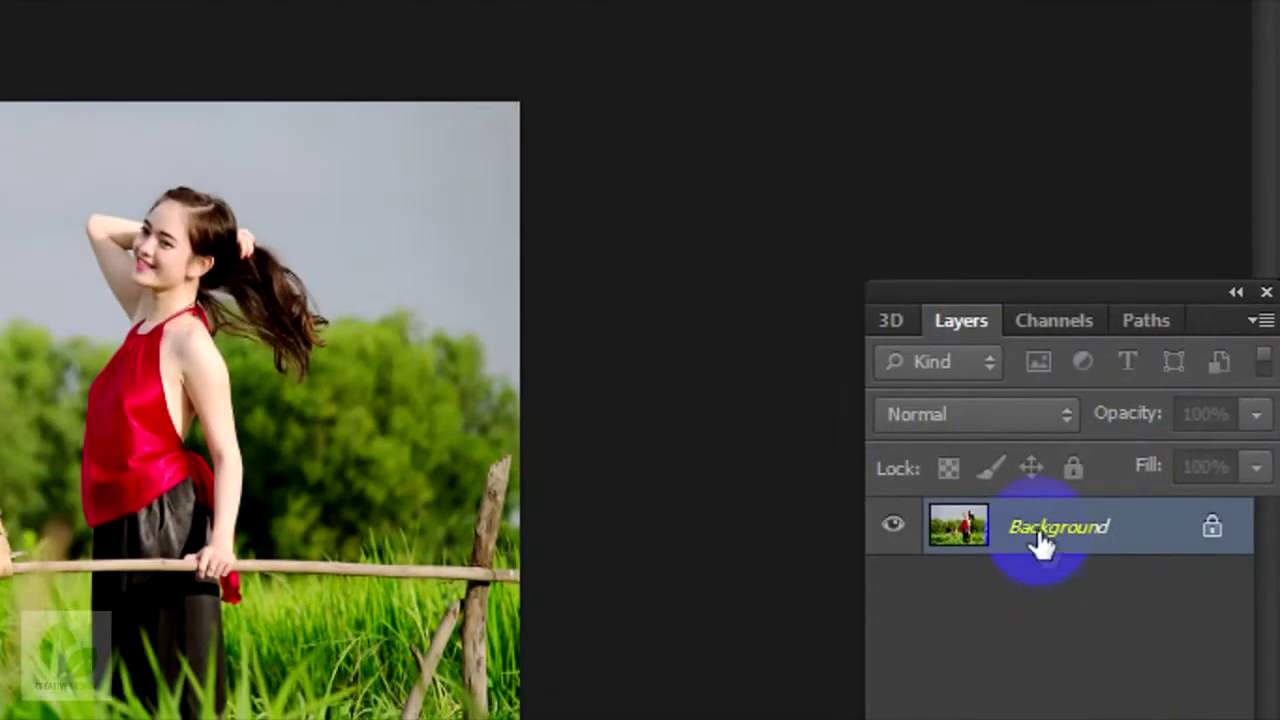
pyautogui.doubleClick(1040, 540)
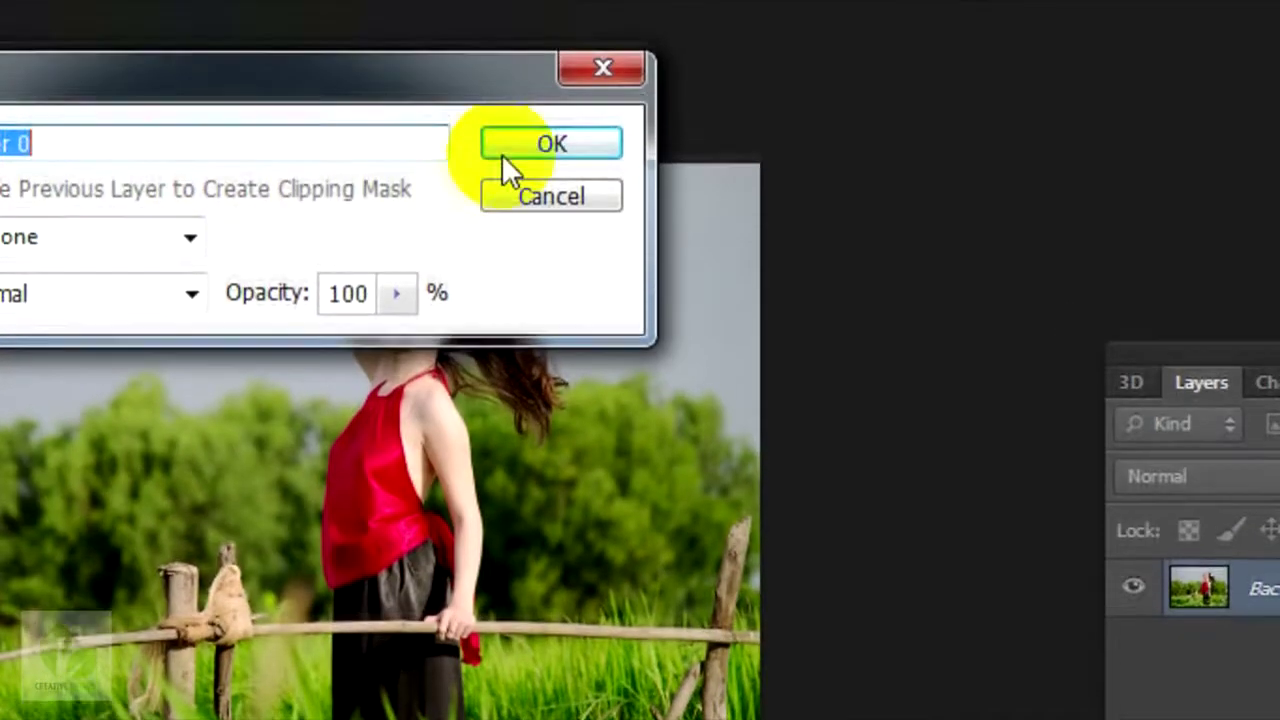
# Unlock the background as Layer 0 and copy the current 683-pixel canvas height
pyautogui.click(520, 183)
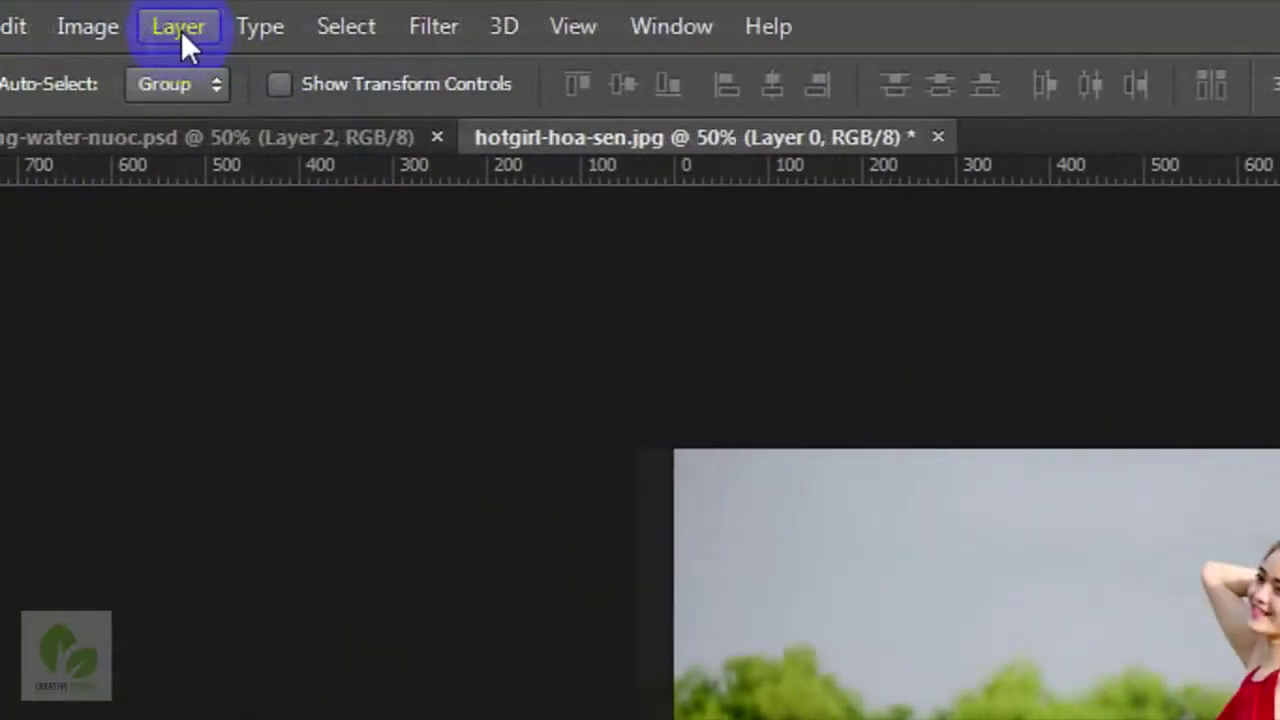
pyautogui.click(280, 28)
pyautogui.click(280, 28)
pyautogui.click(189, 26)
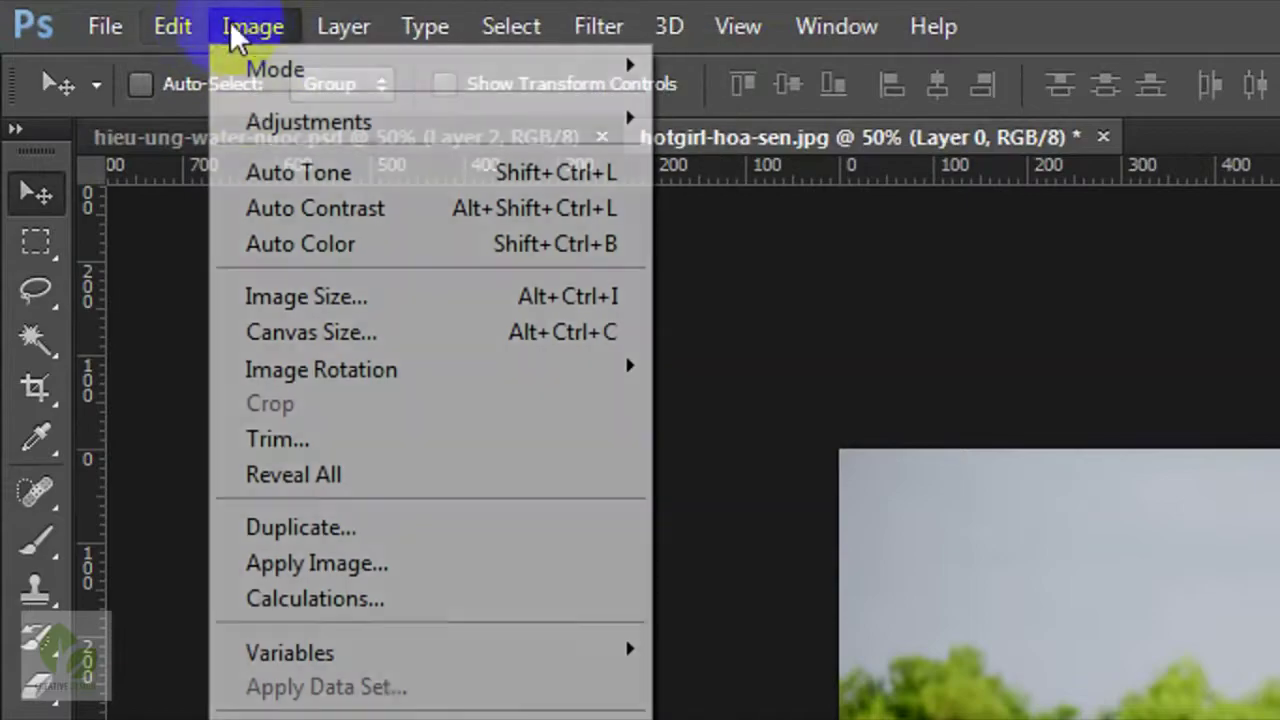
pyautogui.click(305, 332)
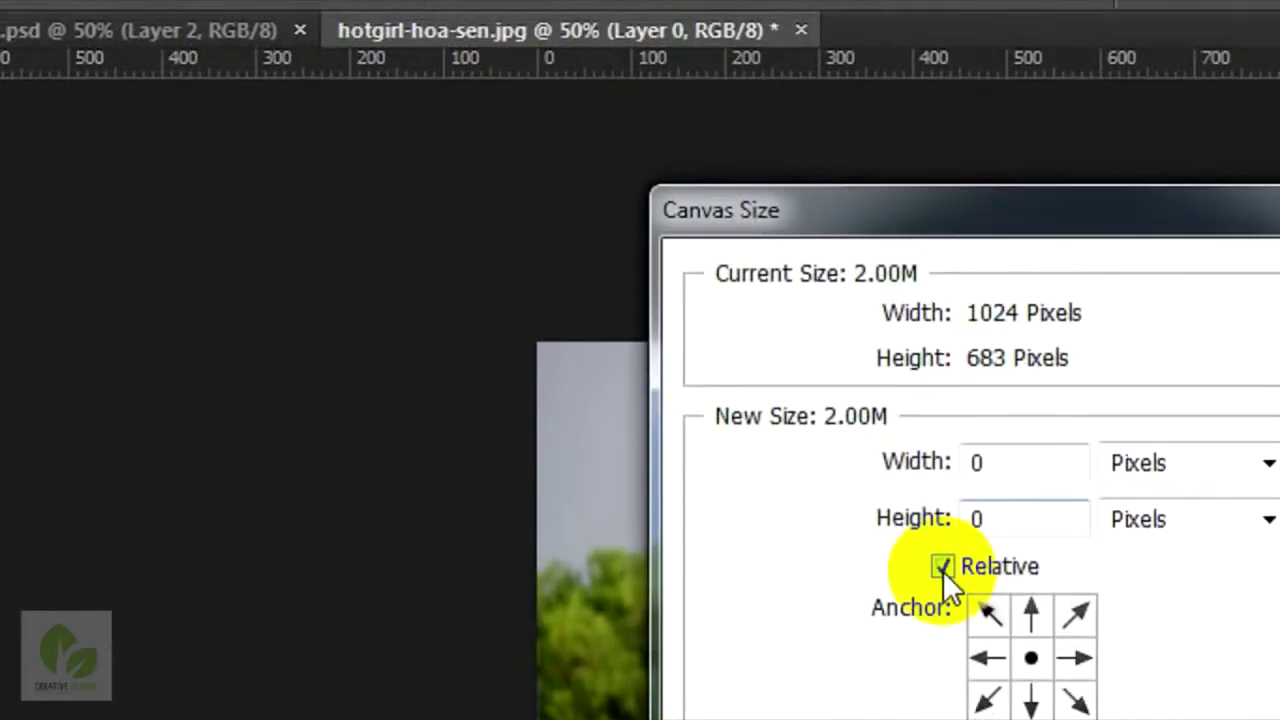
pyautogui.click(993, 609)
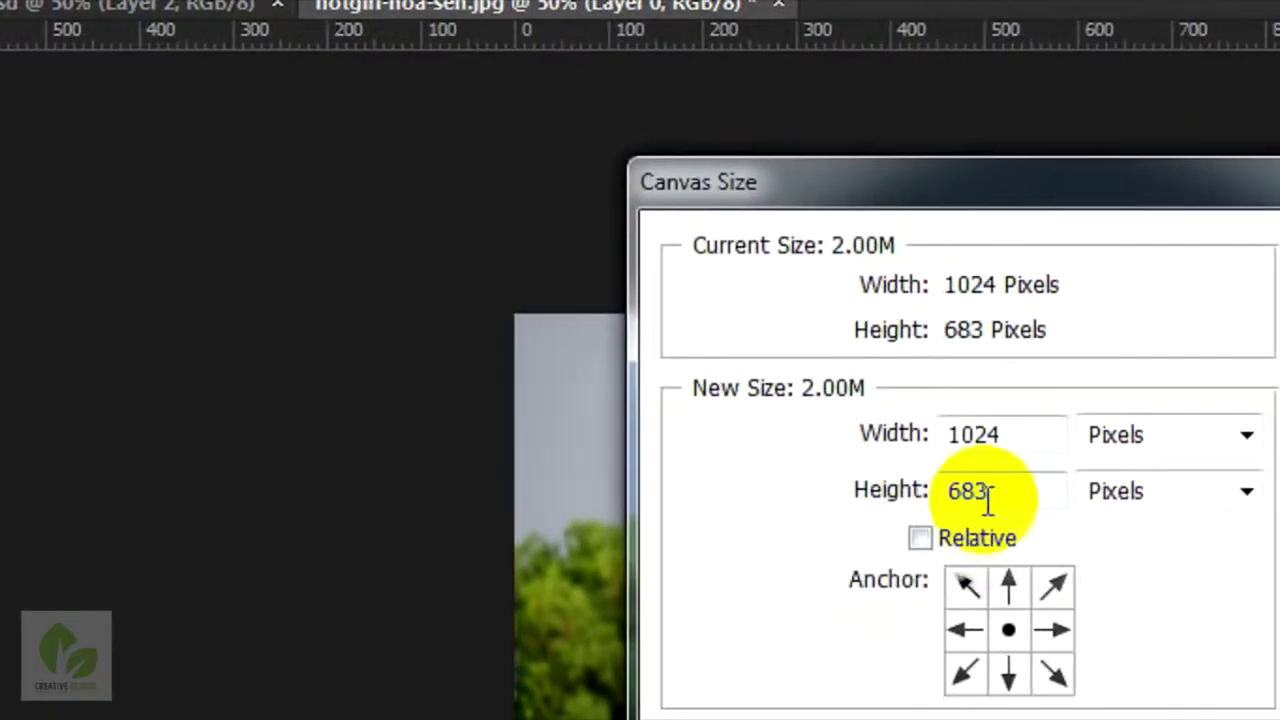
pyautogui.rightClick(955, 497)
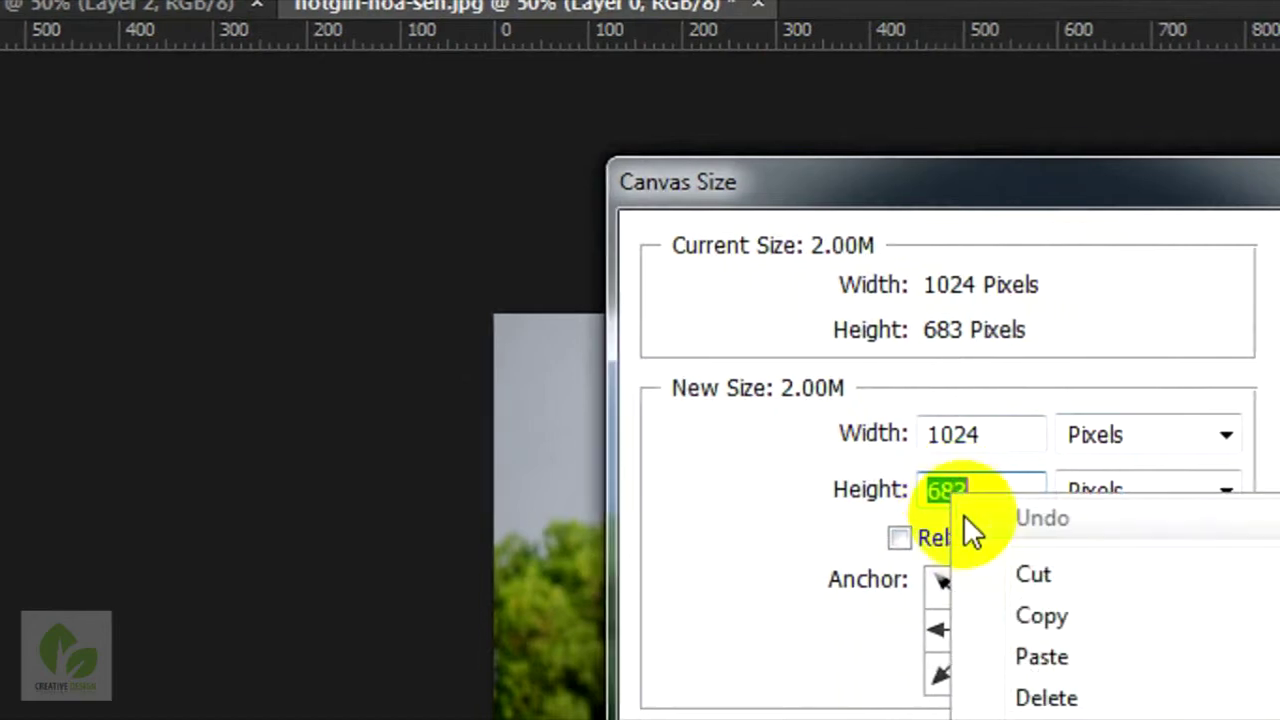
pyautogui.click(950, 548)
# Add 683 pixels of relative canvas height below the photo, anchored top centre
pyautogui.click(838, 462)
pyautogui.click(918, 508)
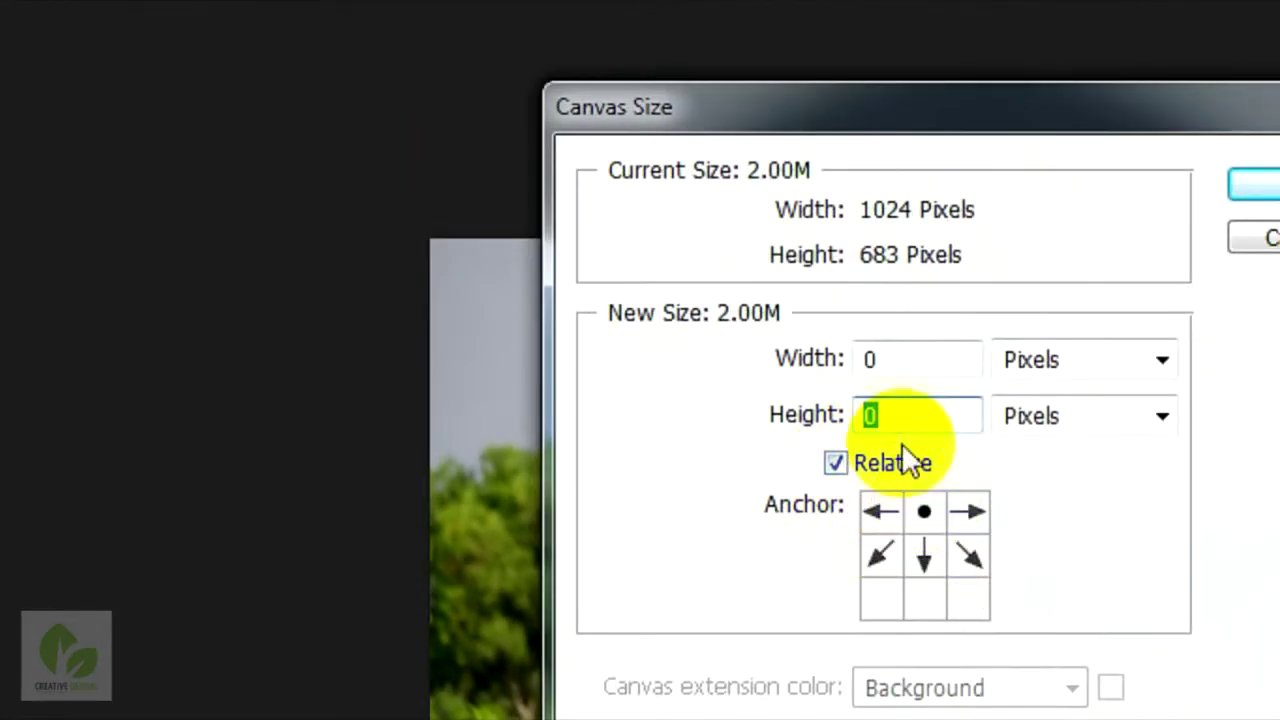
pyautogui.rightClick(888, 417)
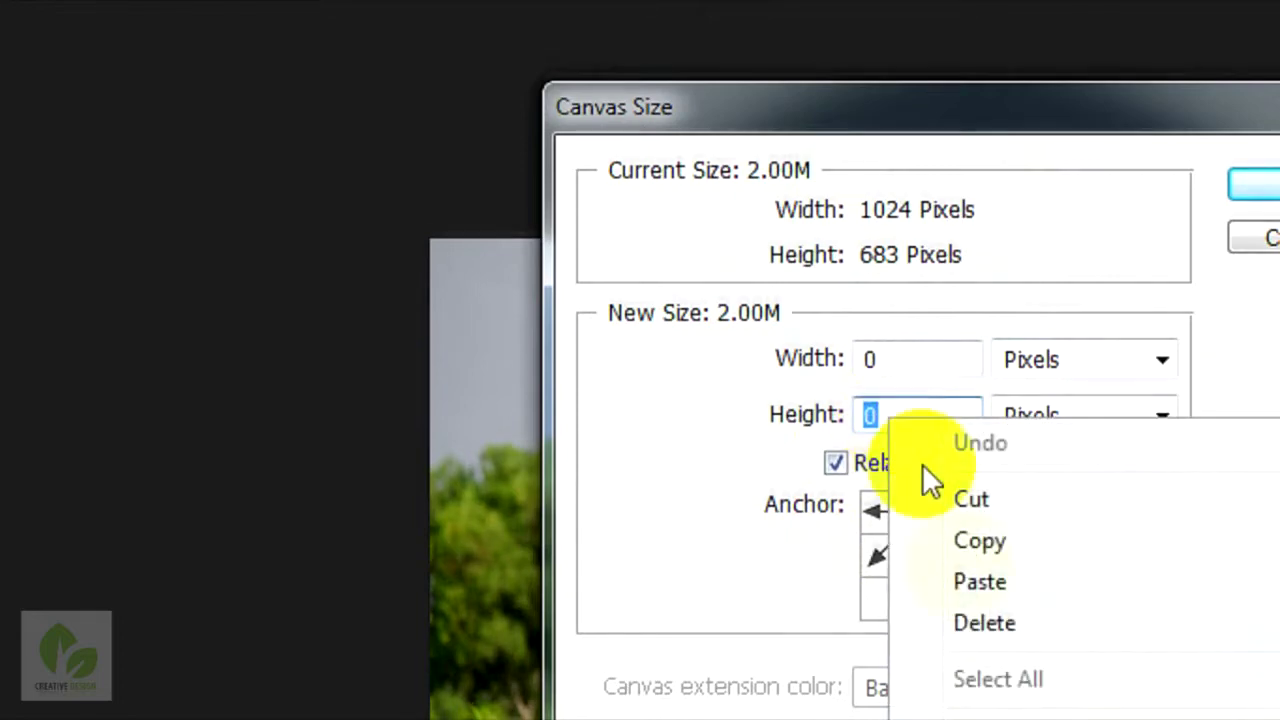
pyautogui.click(972, 580)
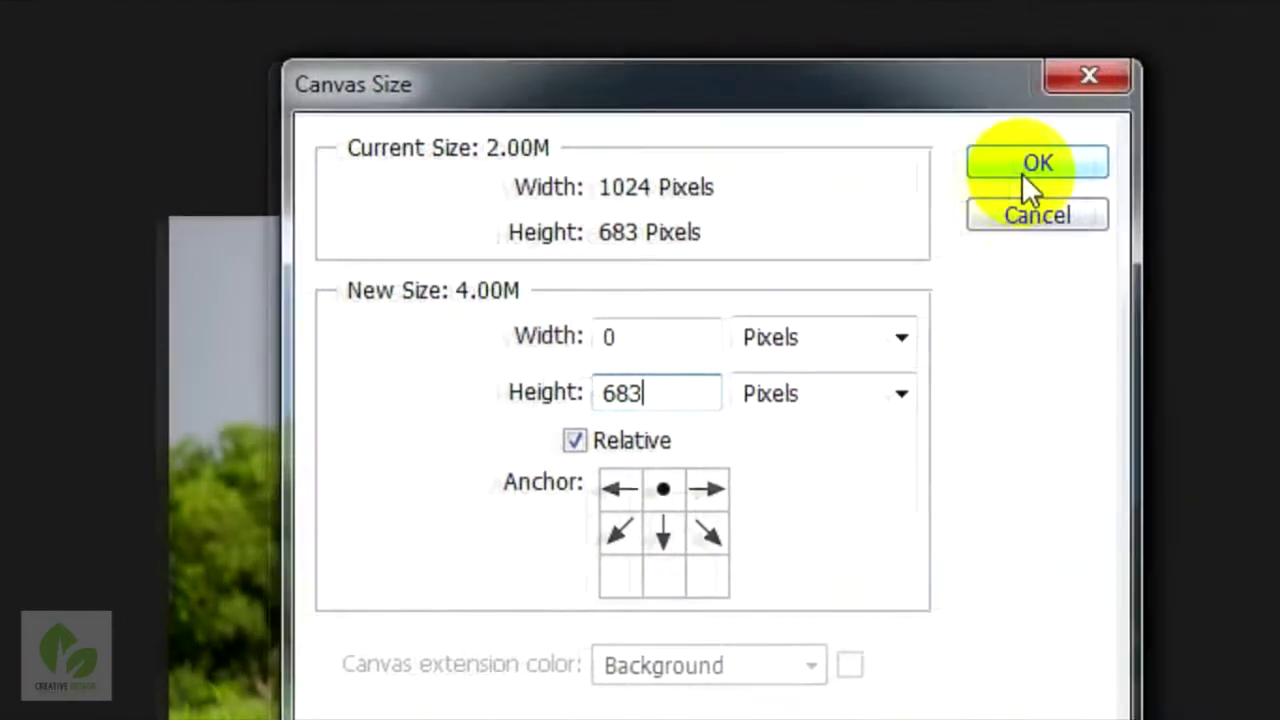
pyautogui.click(1173, 137)
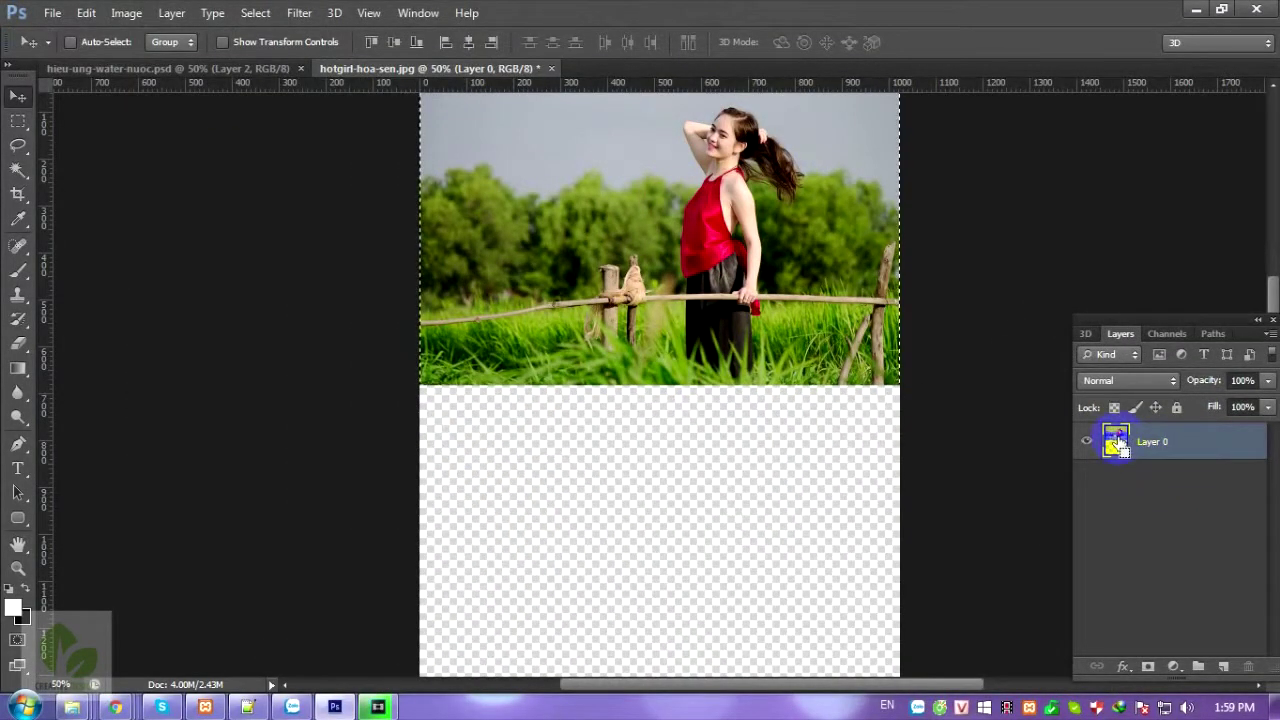
# Duplicate Layer 0 into a copy named 'shadow' above the original
pyautogui.moveTo(414, 420); pyautogui.dragTo(420, 428)
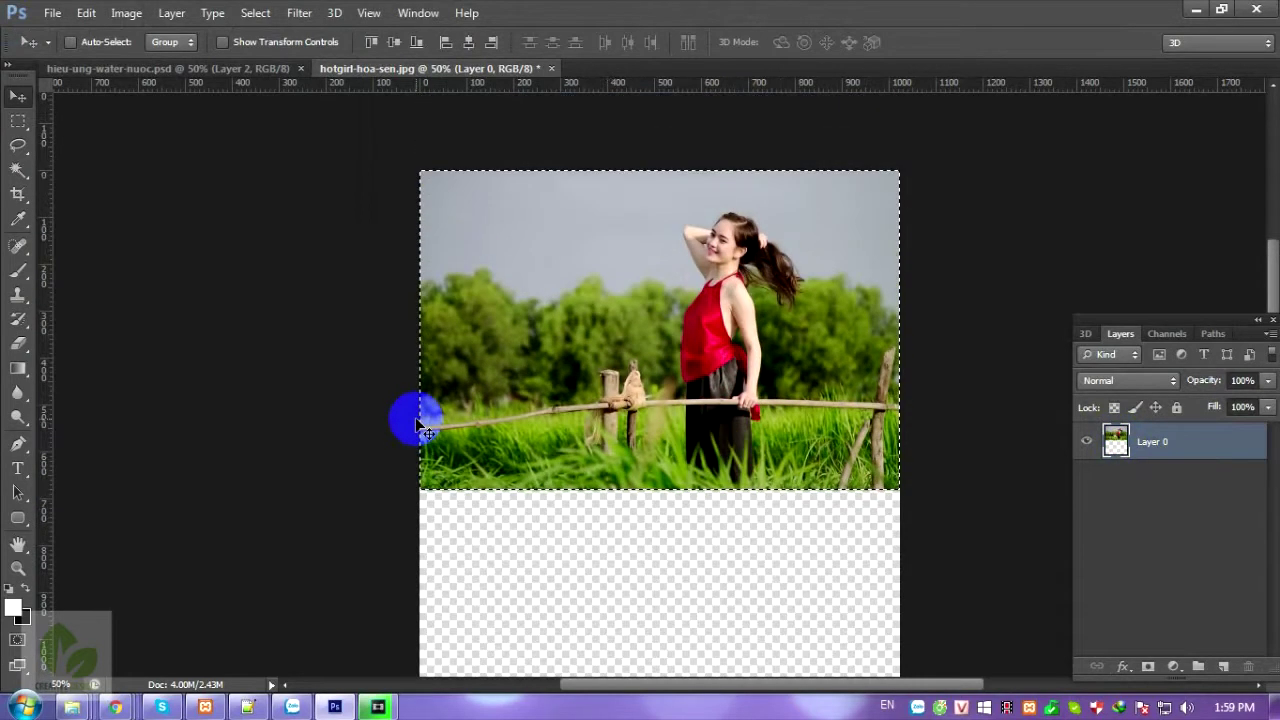
pyautogui.hotkey('ctrl', 'j')
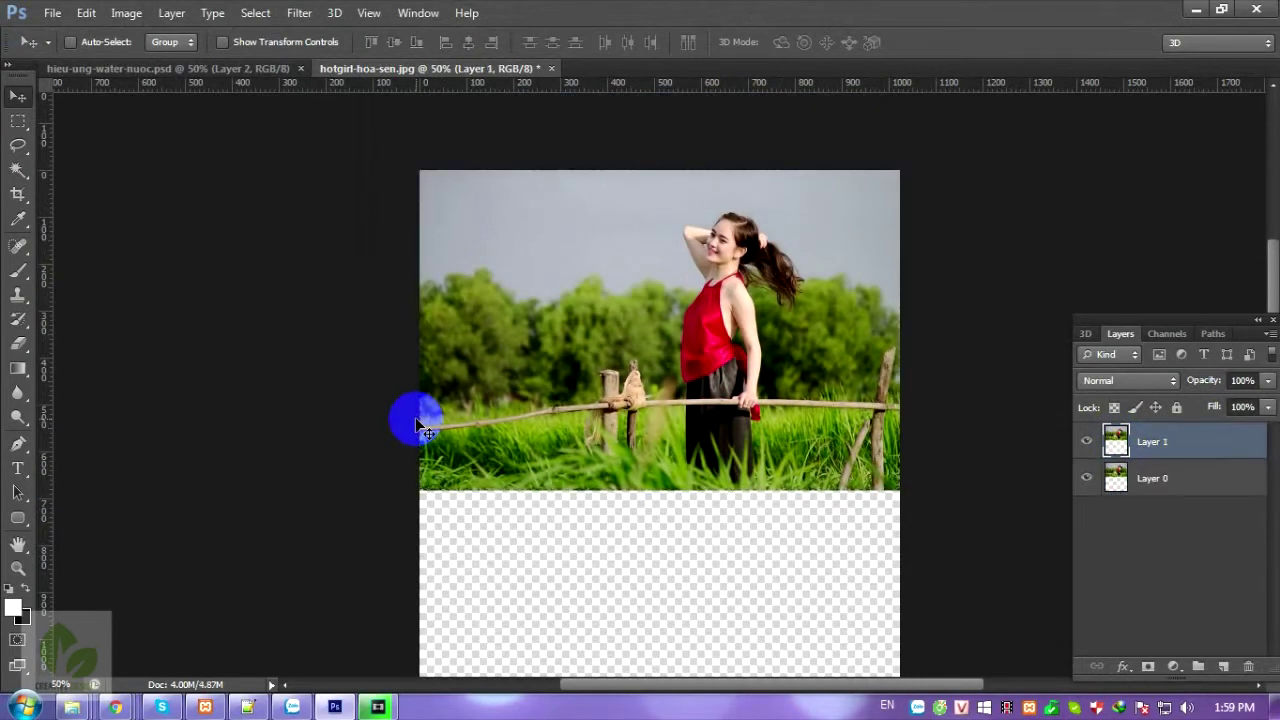
pyautogui.hotkey('ctrl', 'z')
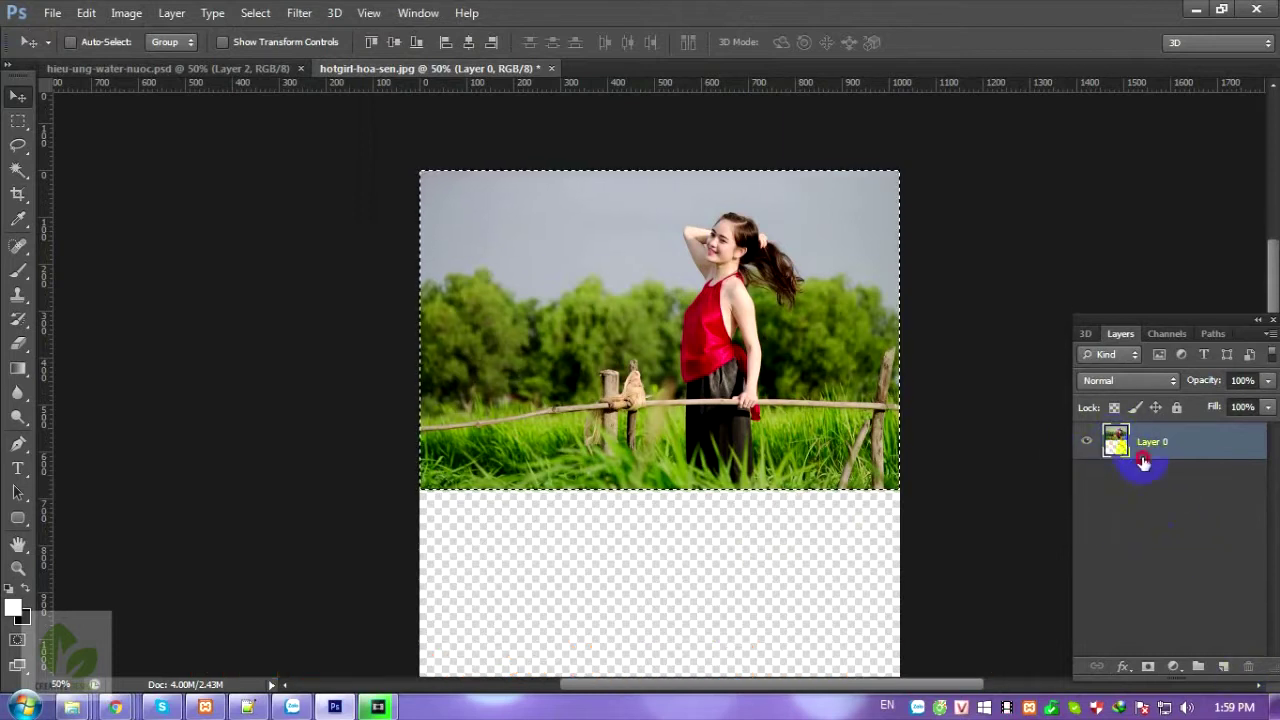
pyautogui.moveTo(1143, 462); pyautogui.dragTo(1226, 668)
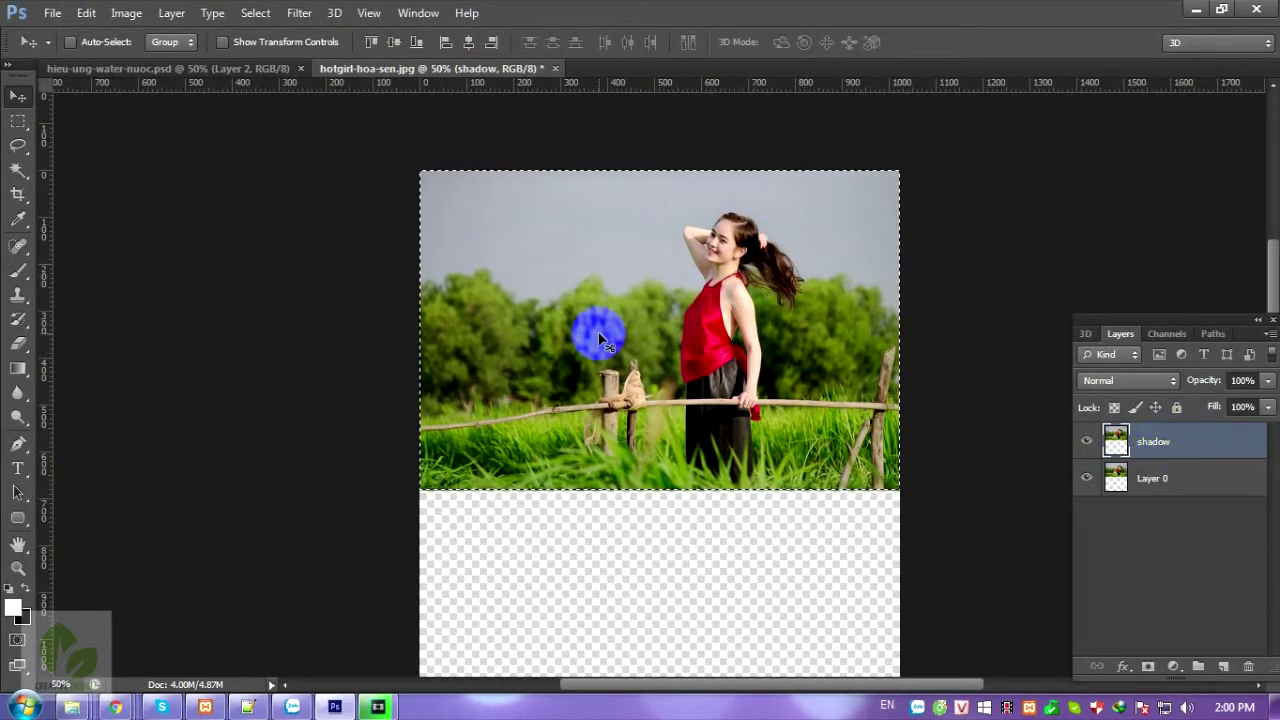
pyautogui.hotkey('ctrl', 'd')
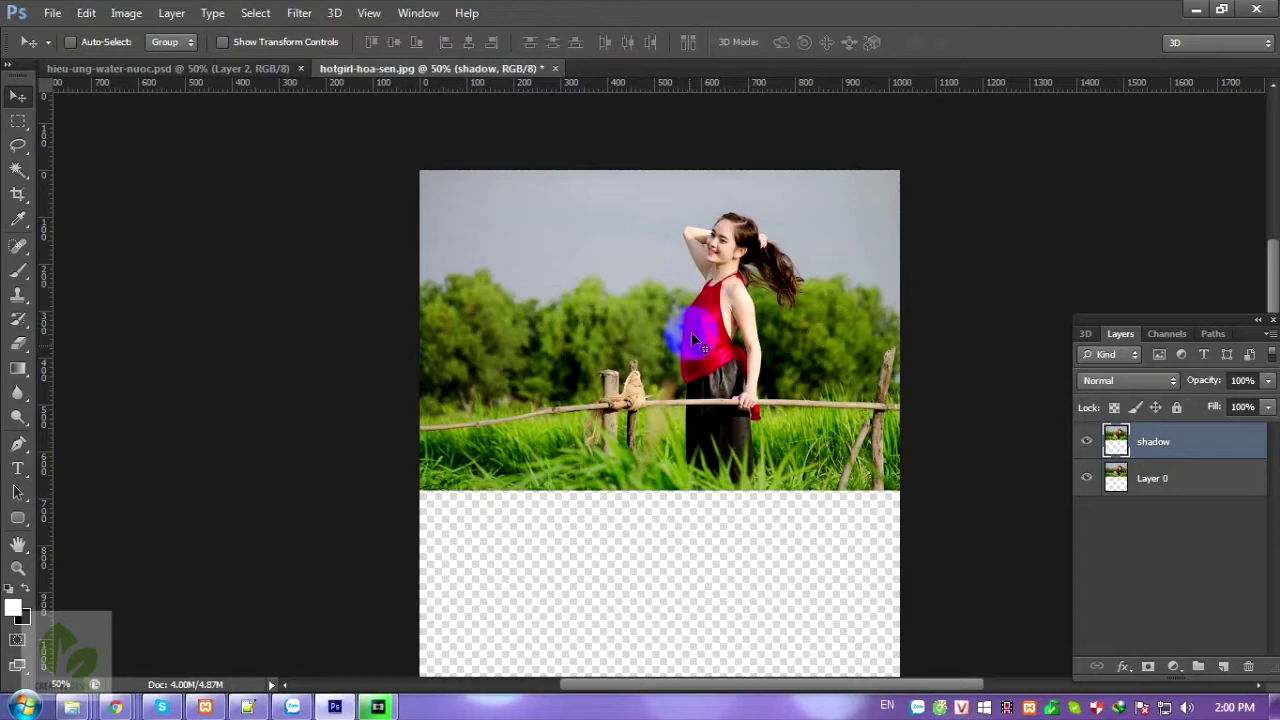
# Try rotate and flip options on the shadow layer, then cancel the transform
pyautogui.hotkey('ctrl', 't')
pyautogui.rightClick(634, 306)
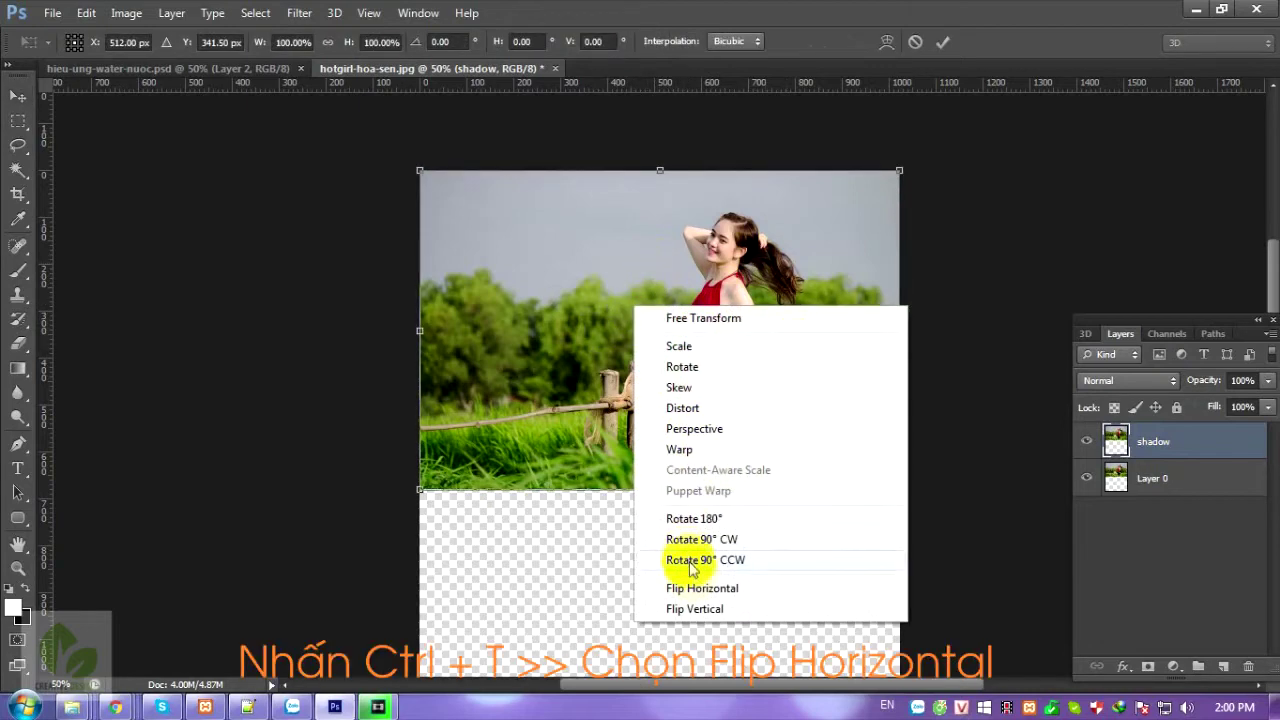
pyautogui.click(694, 518)
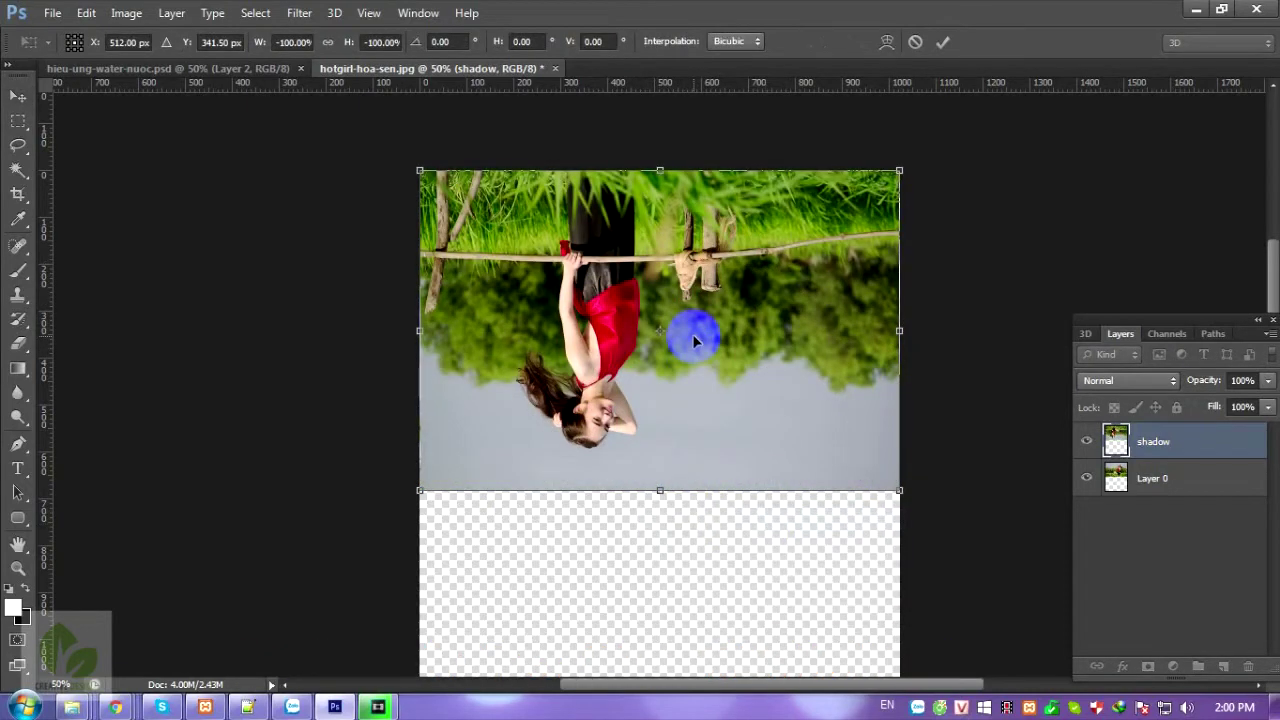
pyautogui.rightClick(694, 341)
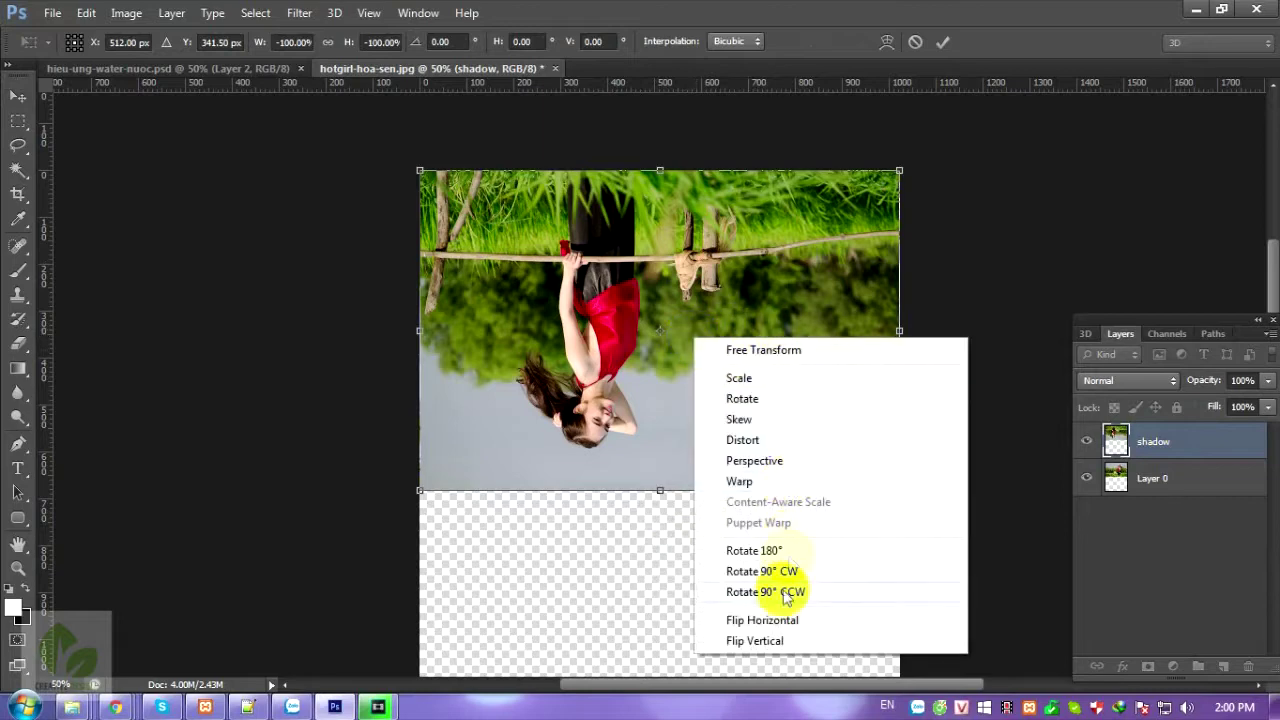
pyautogui.click(765, 645)
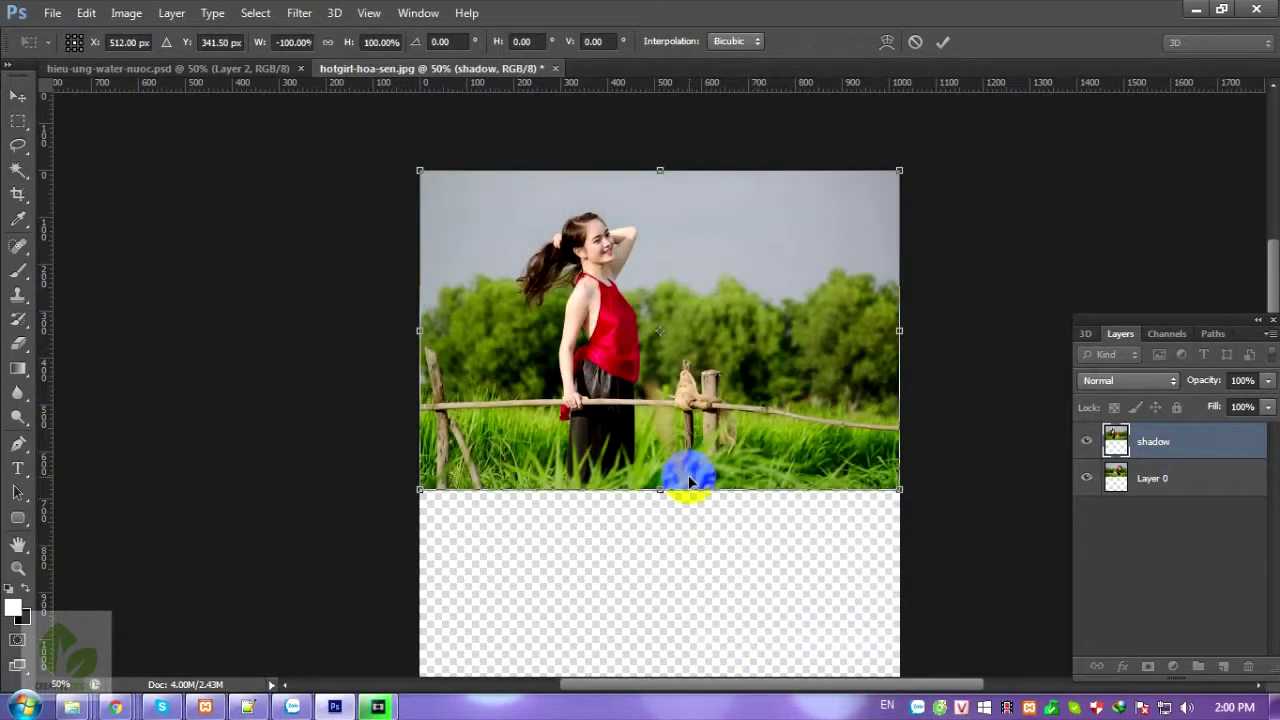
pyautogui.rightClick(704, 352)
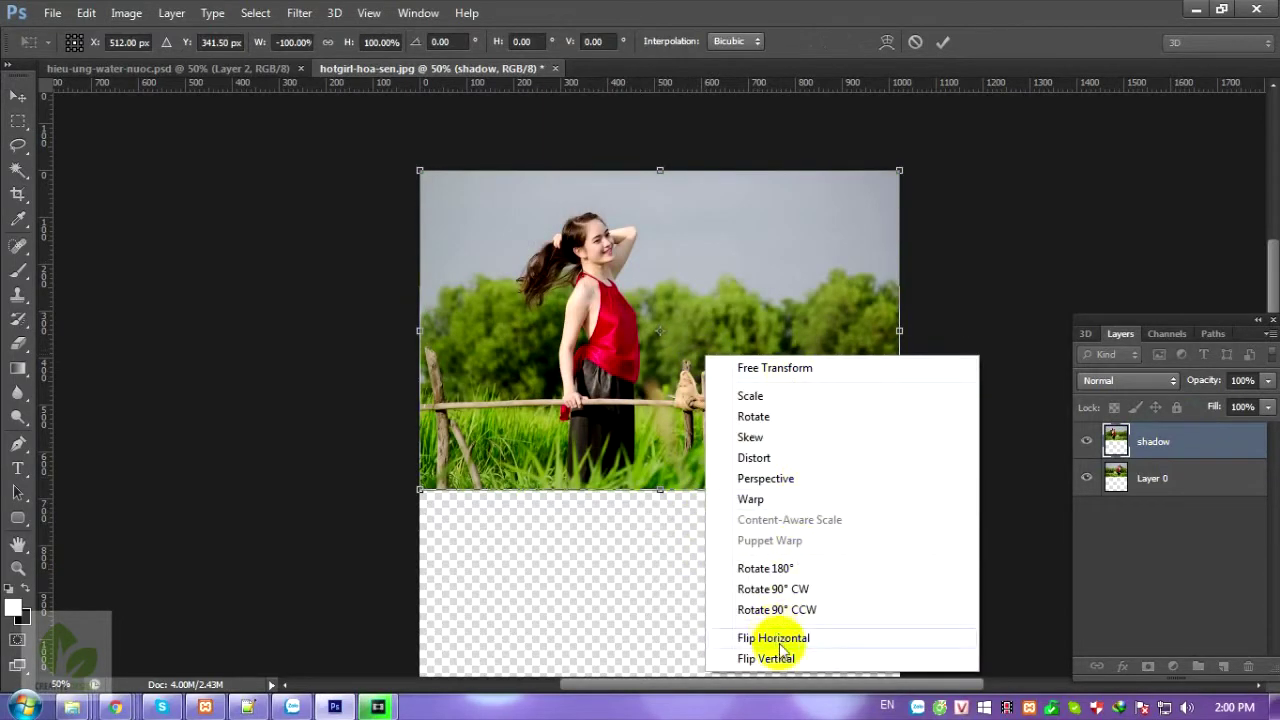
pyautogui.click(781, 641)
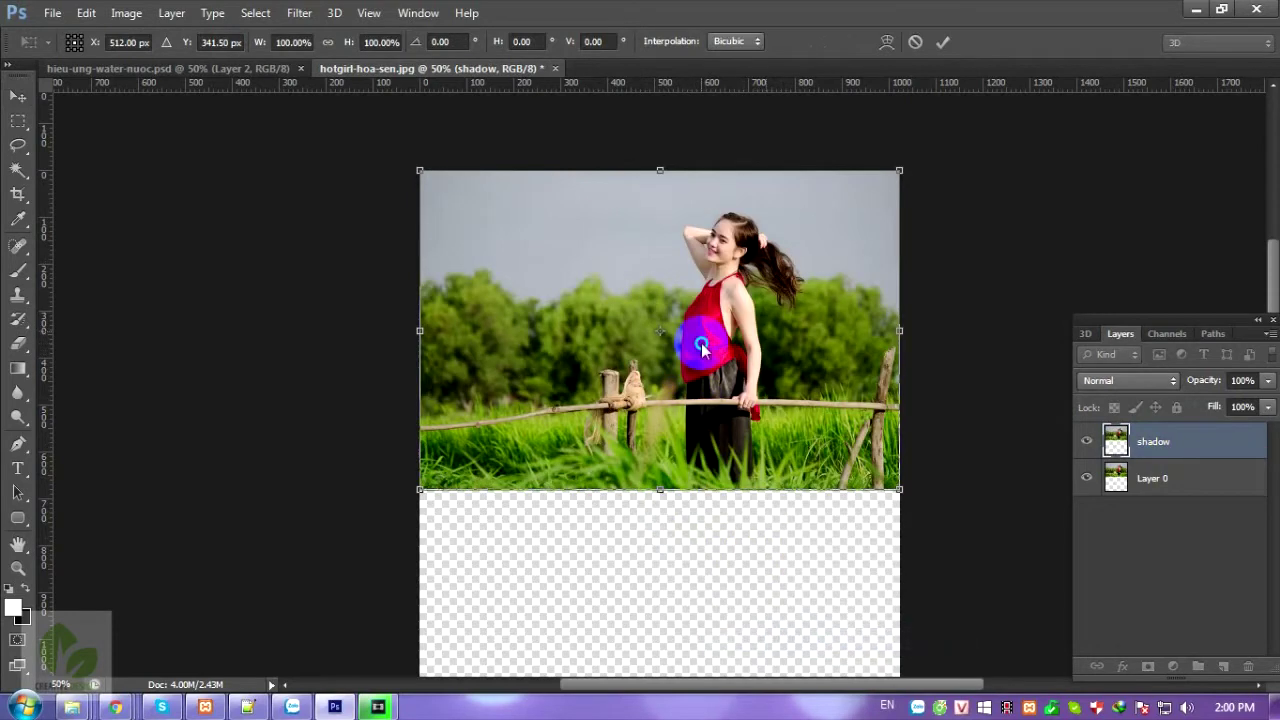
pyautogui.rightClick(703, 347)
pyautogui.click(738, 558)
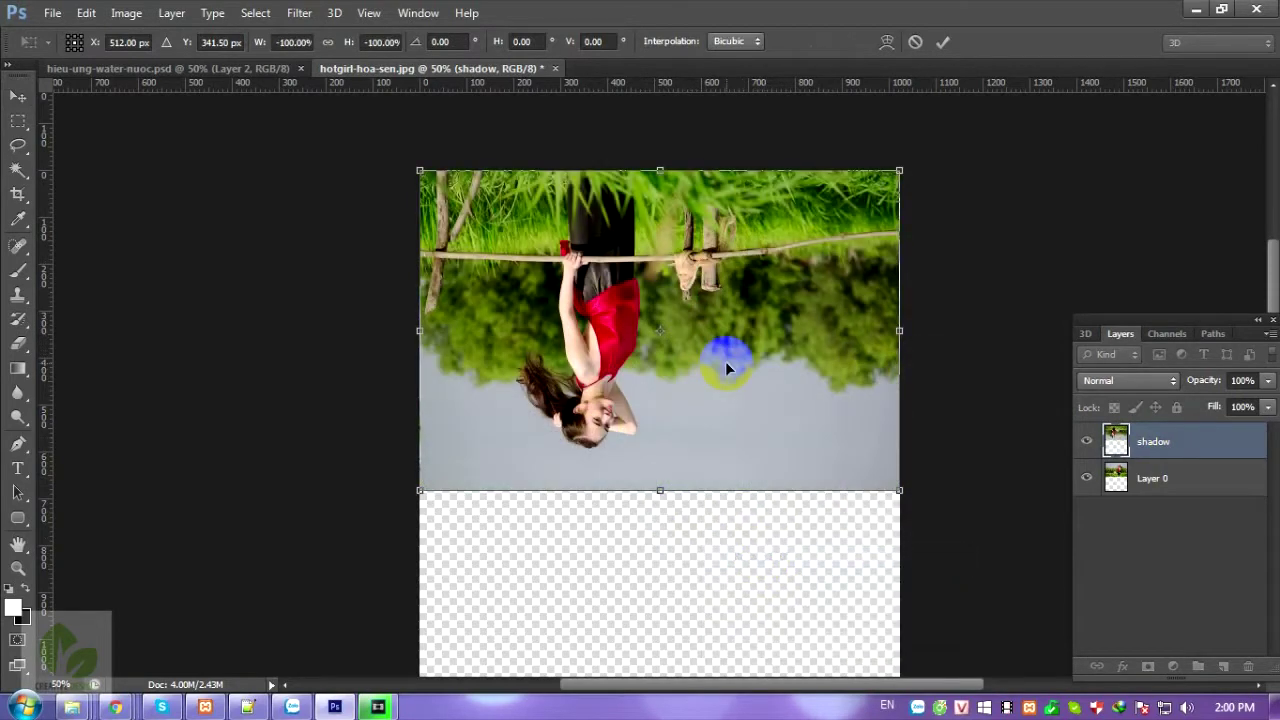
pyautogui.rightClick(727, 366)
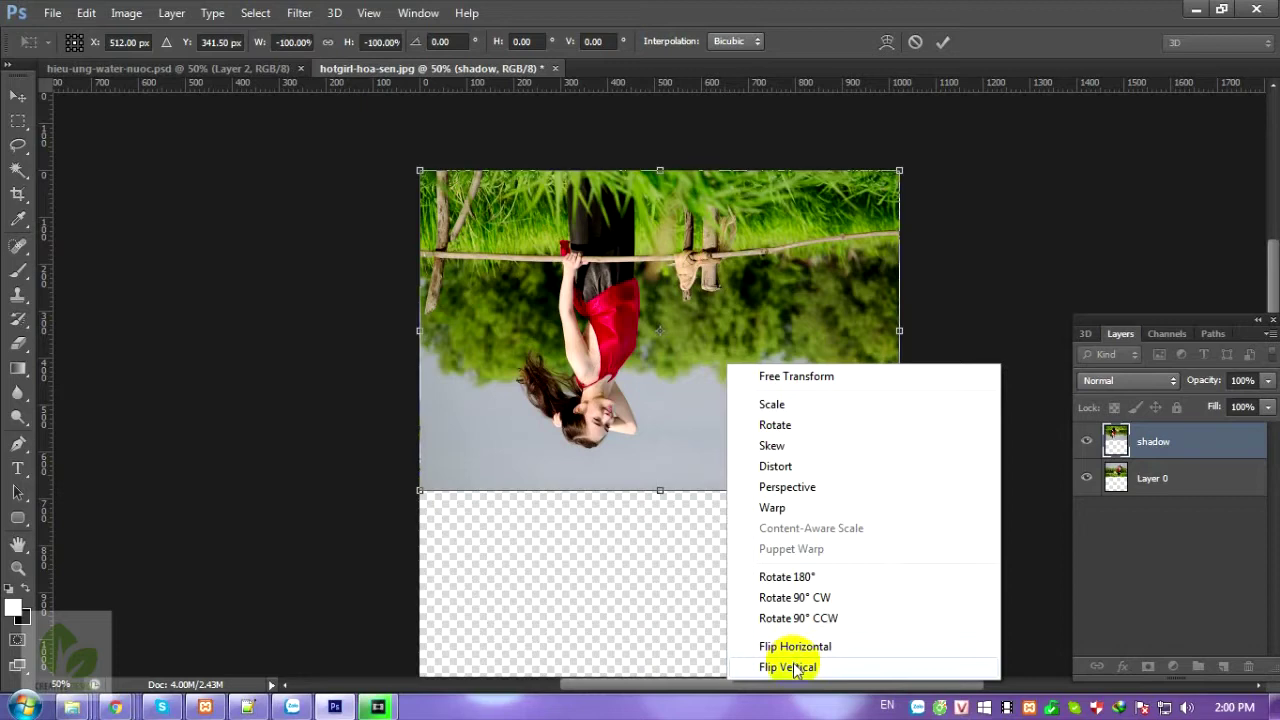
pyautogui.click(796, 667)
pyautogui.press('Escape')
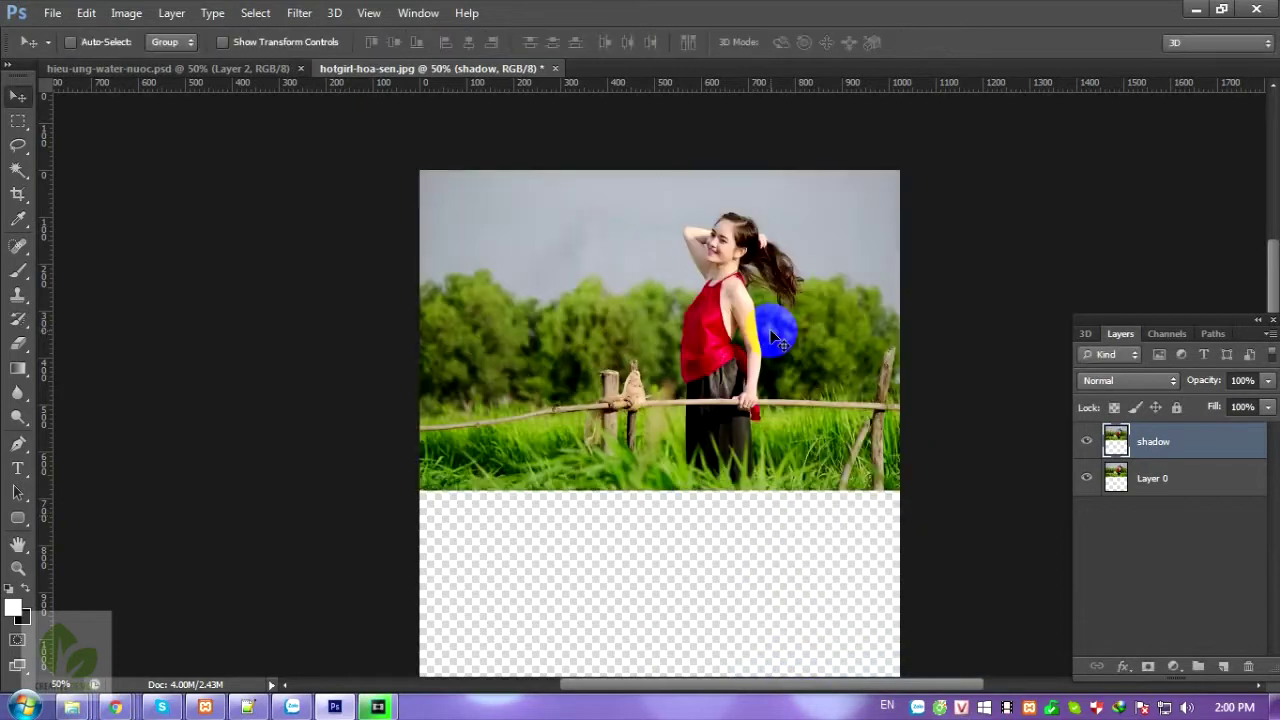
# Rotate the shadow layer 180° and align it to the canvas bottom
pyautogui.hotkey('ctrl', 't')
pyautogui.rightClick(704, 291)
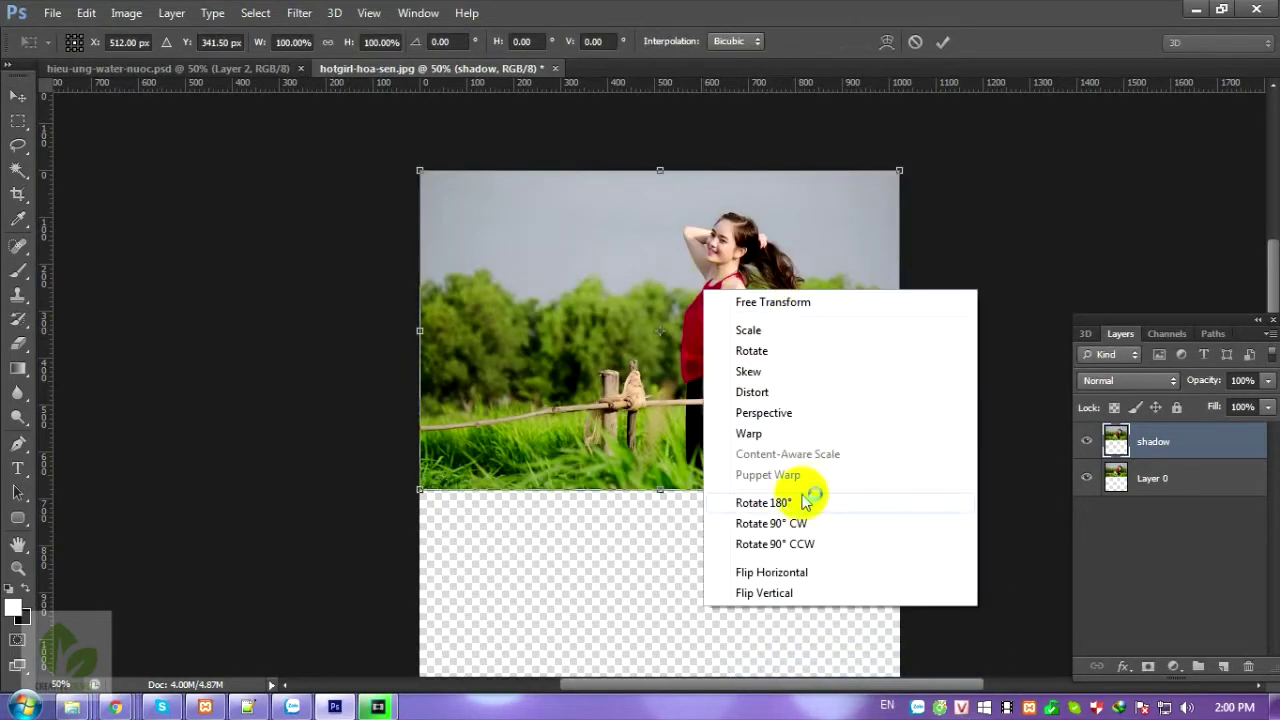
pyautogui.click(788, 505)
pyautogui.press('Return')
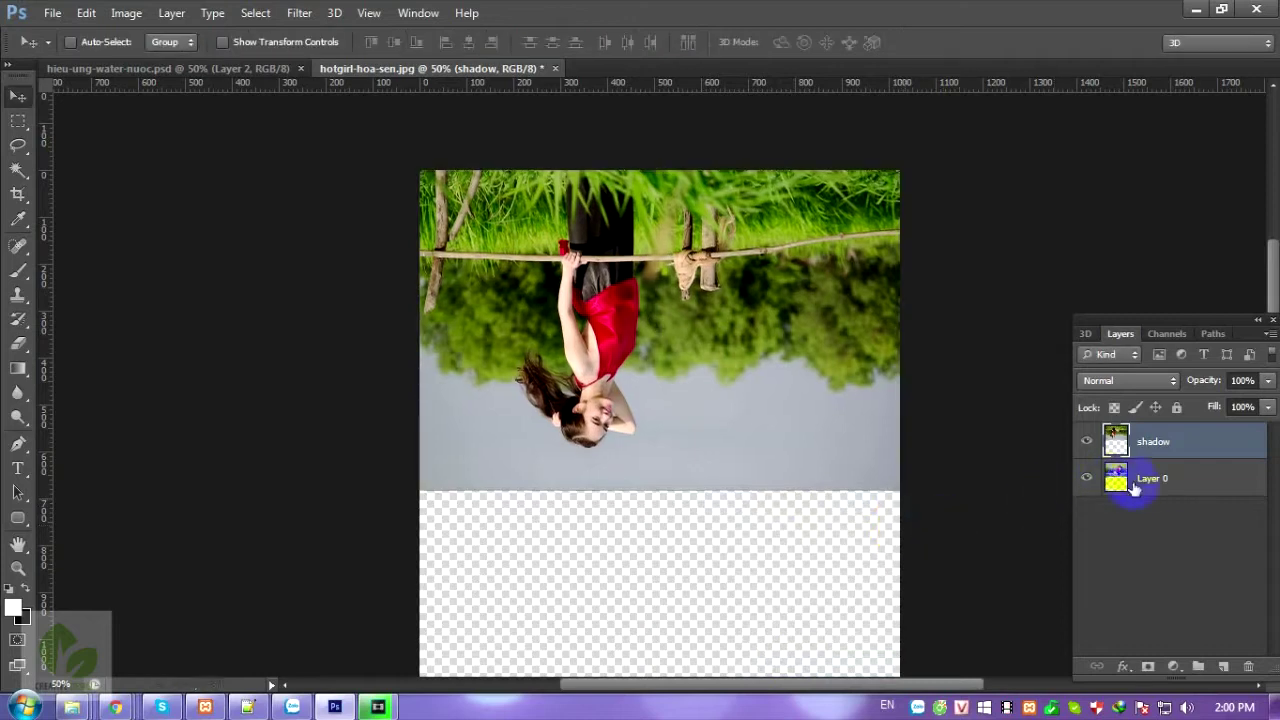
pyautogui.keyDown('ctrl'); pyautogui.click(1116, 478); pyautogui.keyUp('ctrl')
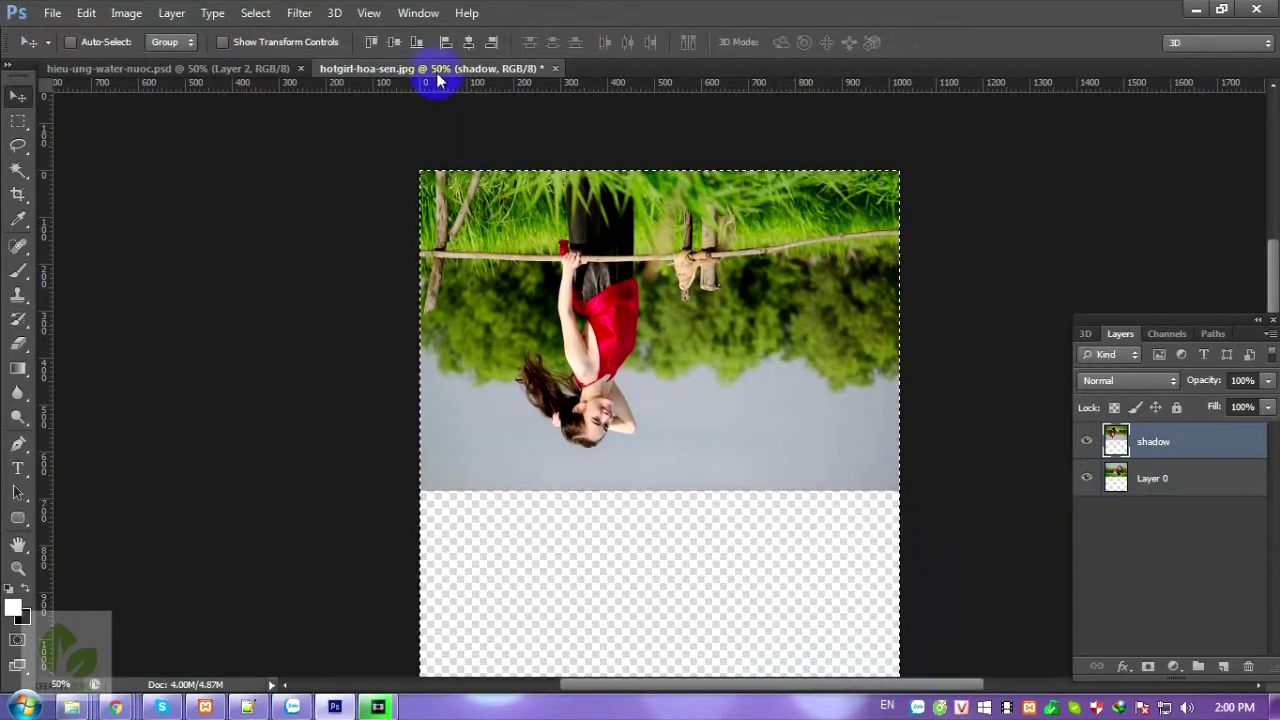
pyautogui.click(418, 44)
pyautogui.moveTo(702, 448)
pyautogui.mouseDown()
pyautogui.moveTo(727, 487)
pyautogui.moveTo(729, 543)
pyautogui.mouseUp()
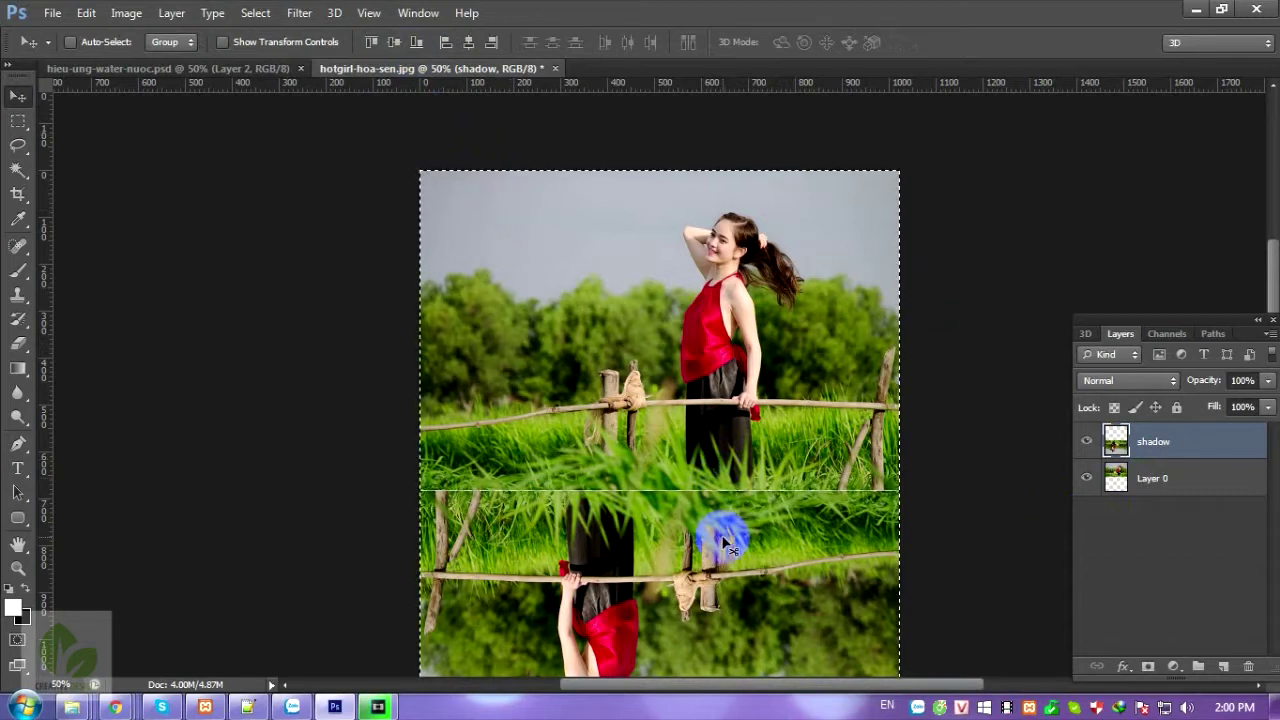
# Flip the reflection horizontally to mirror the photo, then zoom in on it
pyautogui.hotkey('ctrl', 't')
pyautogui.rightClick(714, 558)
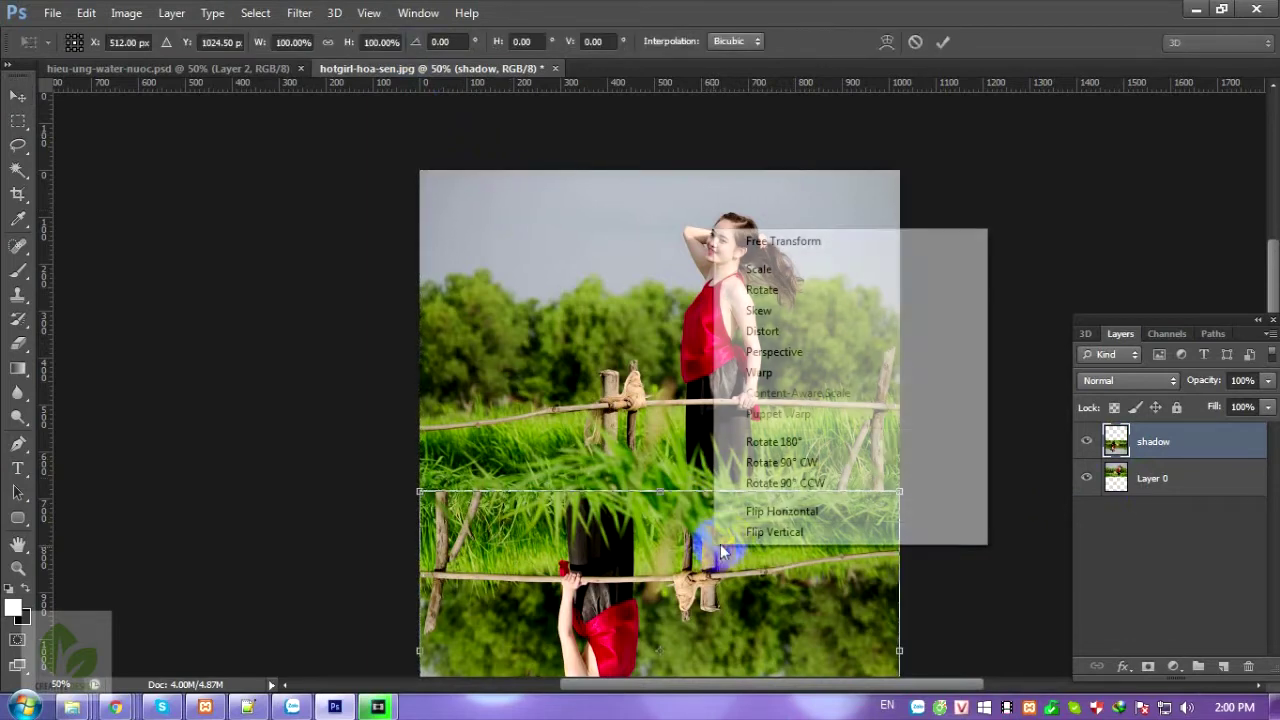
pyautogui.click(767, 510)
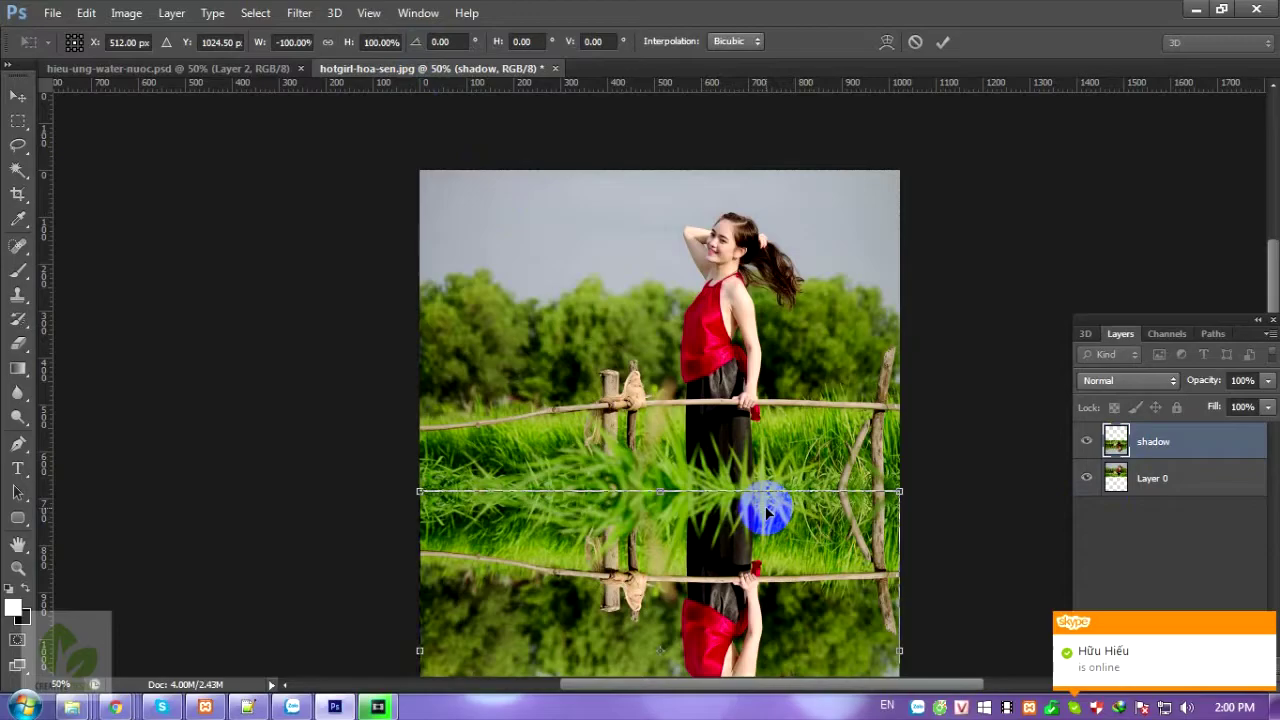
pyautogui.doubleClick(767, 512)
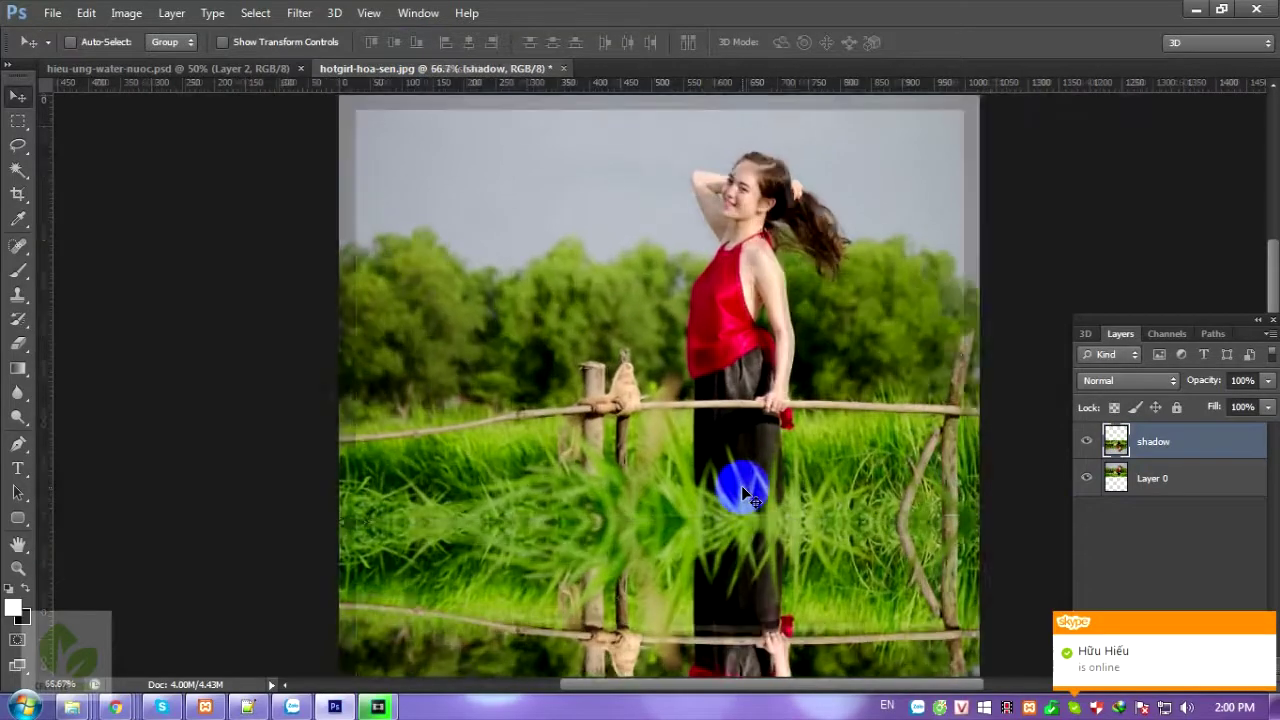
pyautogui.hotkey('ctrl', '+')
pyautogui.moveTo(668, 514); pyautogui.dragTo(523, 305)
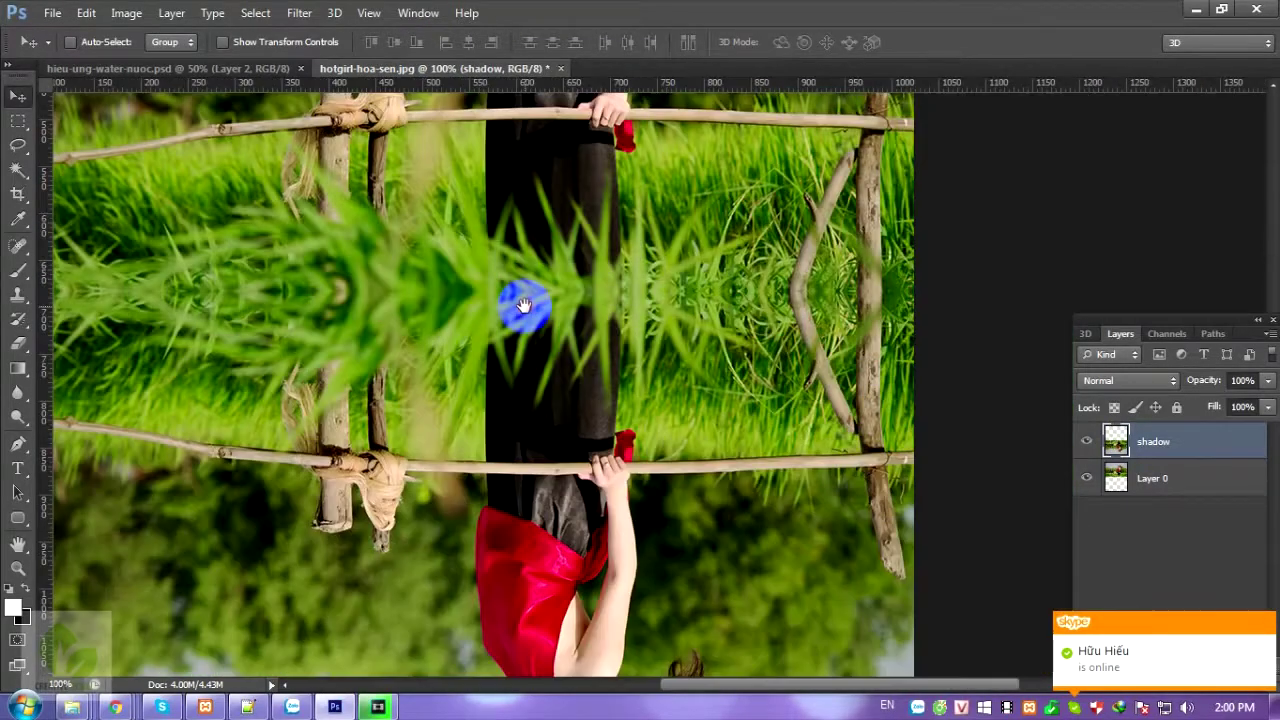
pyautogui.moveTo(606, 443); pyautogui.dragTo(809, 406)
pyautogui.moveTo(686, 449); pyautogui.dragTo(689, 432)
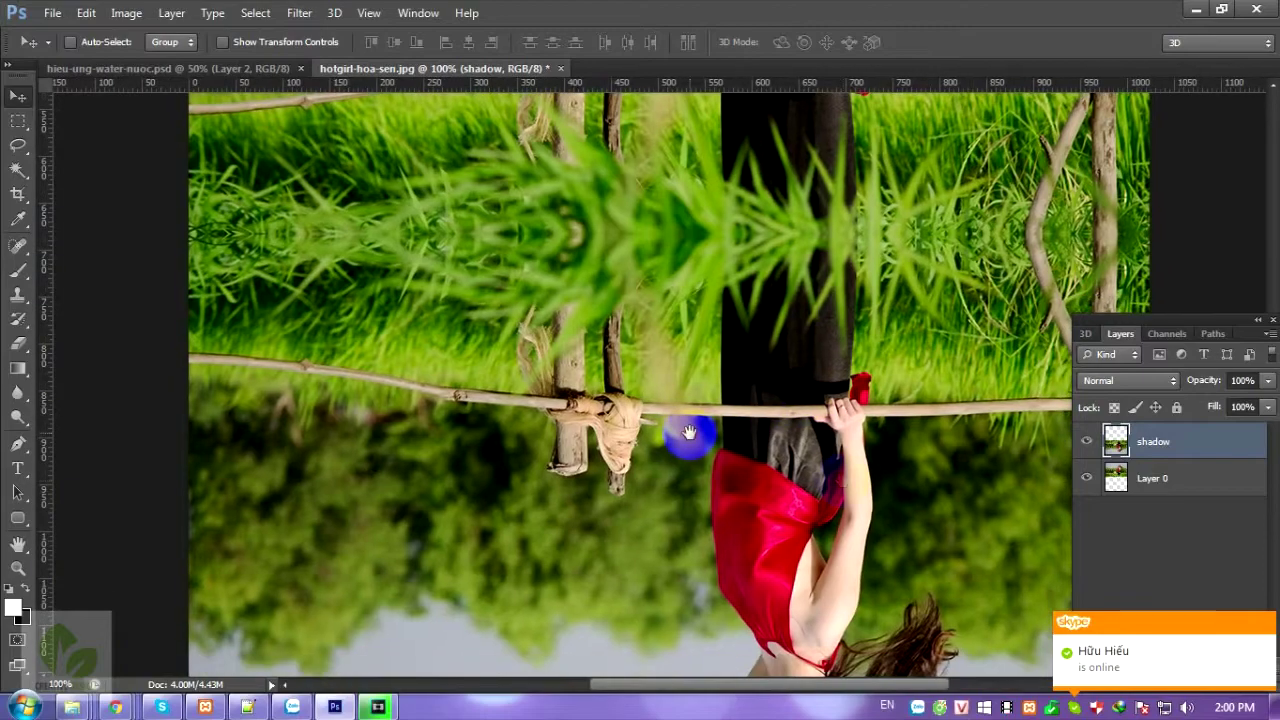
pyautogui.click(1090, 443)
pyautogui.click(1090, 443)
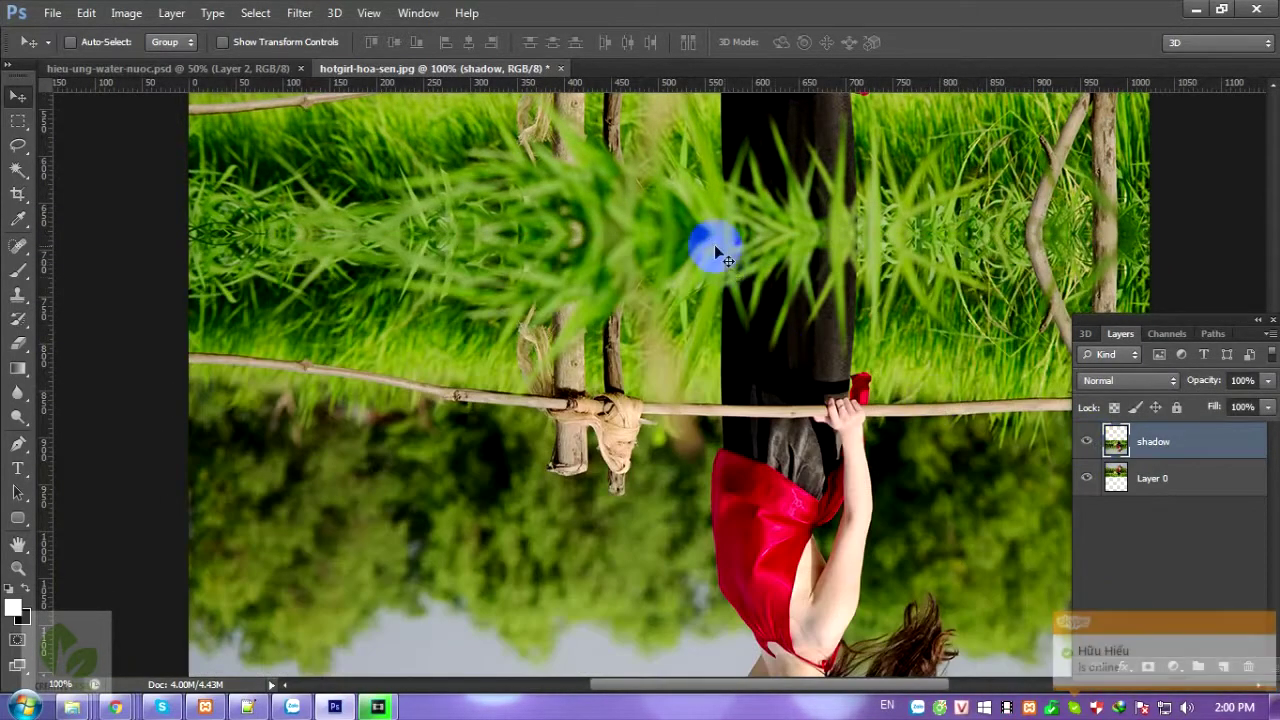
pyautogui.scroll(1, 700, 237)
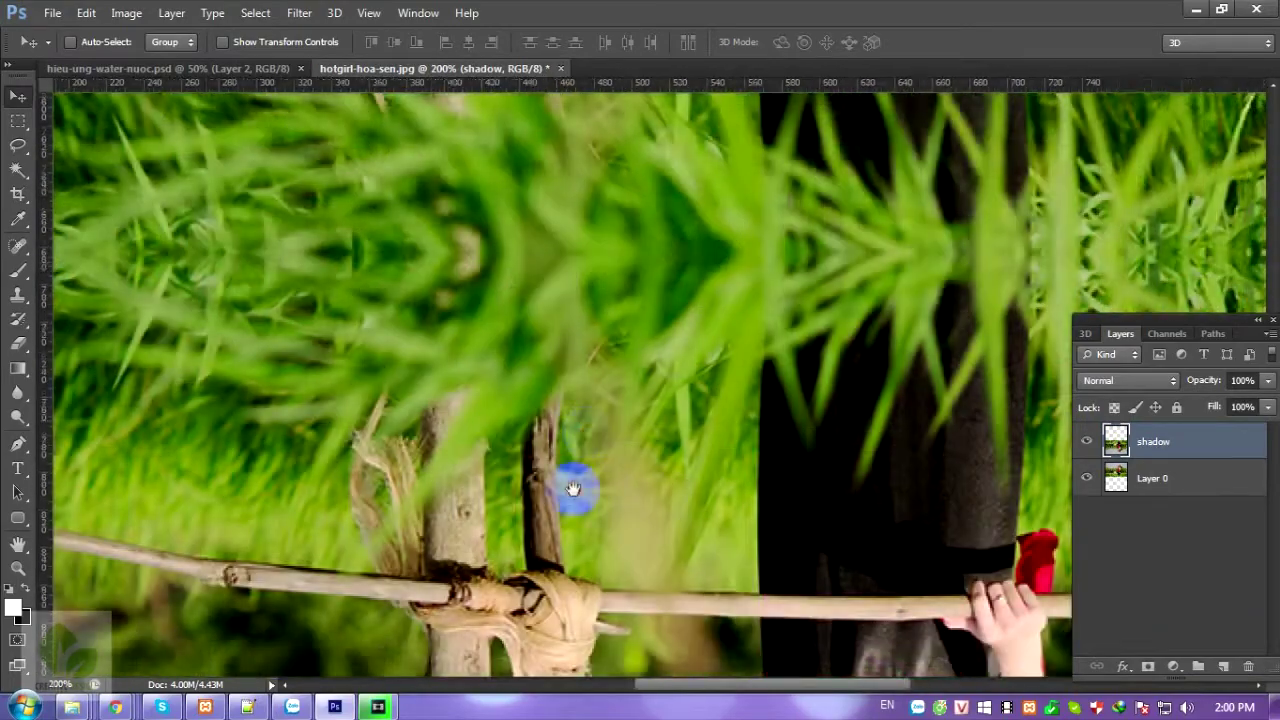
pyautogui.scroll(1, 567, 497)
pyautogui.scroll(-2, 620, 439)
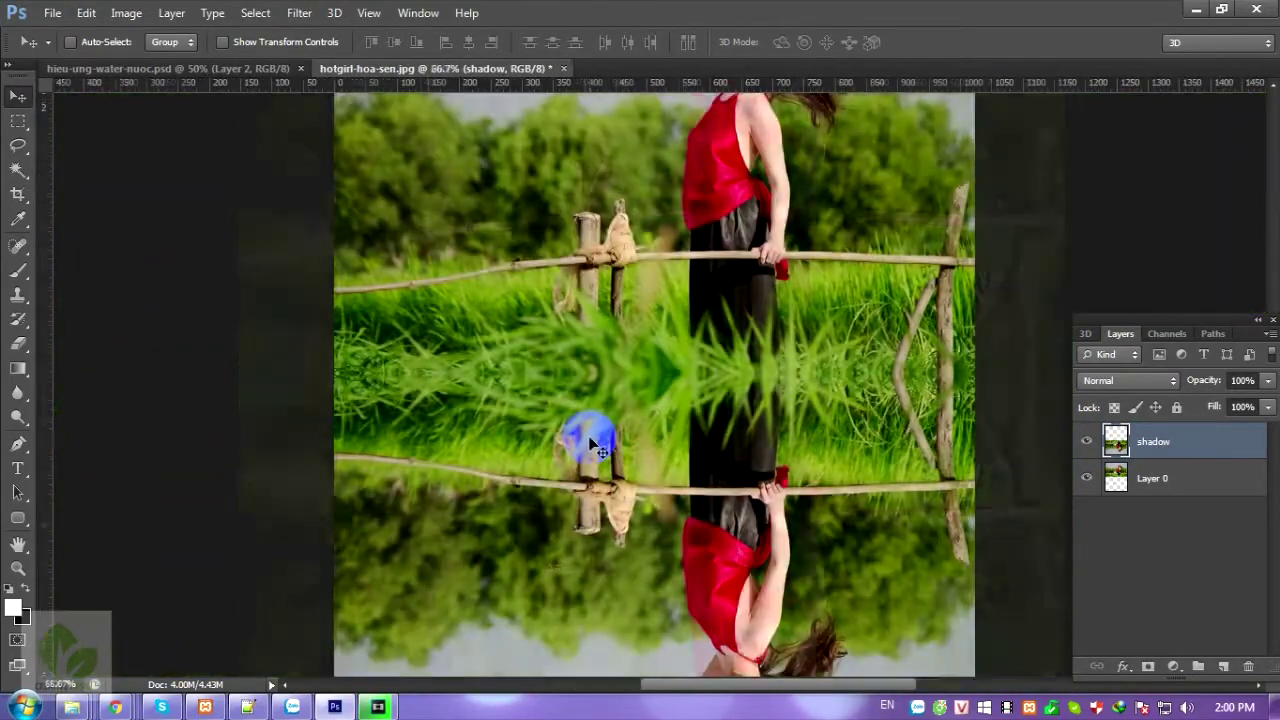
pyautogui.scroll(-1, 588, 435)
pyautogui.scroll(2, 610, 380)
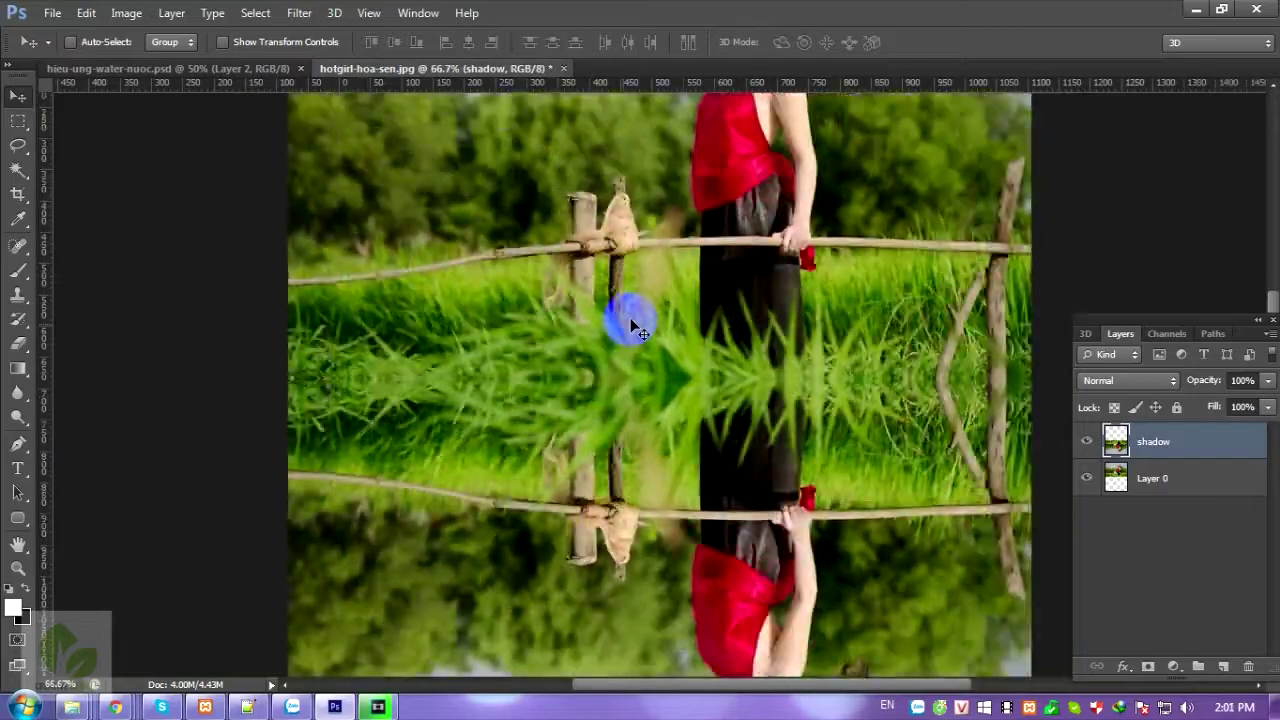
pyautogui.scroll(1, 680, 330)
pyautogui.click(1096, 448)
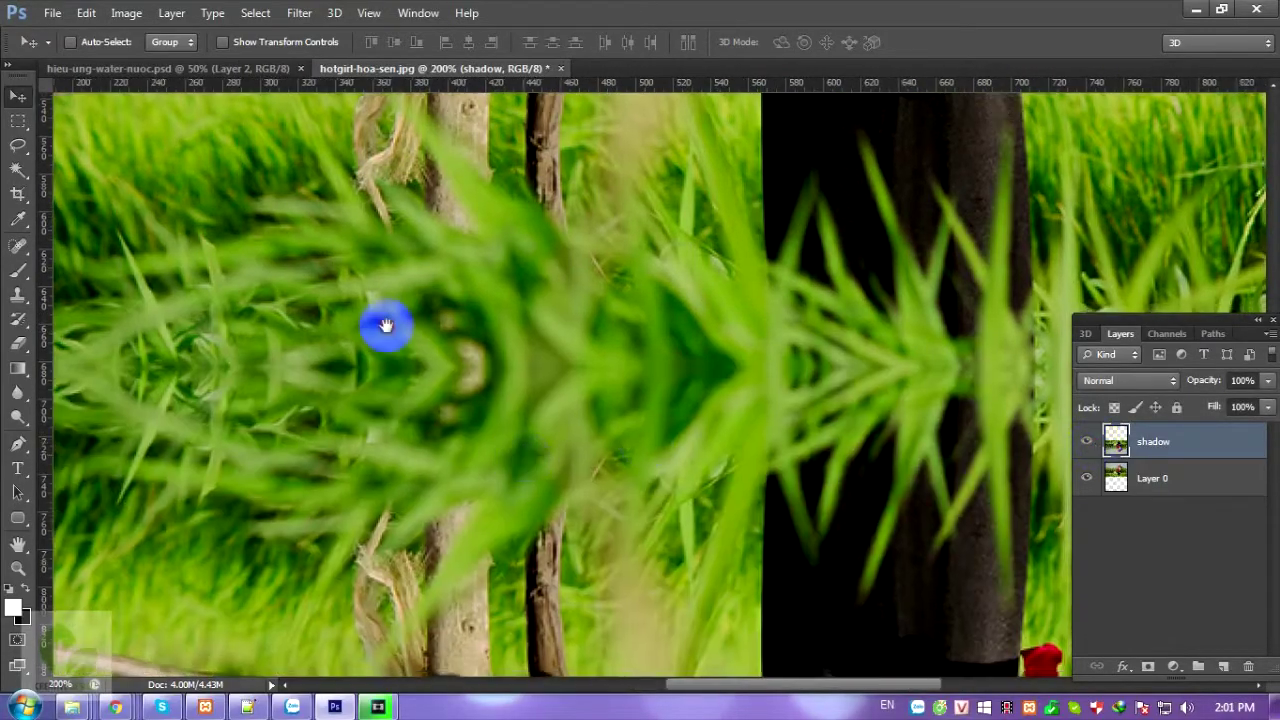
pyautogui.moveTo(386, 328)
pyautogui.mouseDown()
pyautogui.moveTo(276, 380)
pyautogui.moveTo(440, 363)
pyautogui.moveTo(449, 471)
pyautogui.mouseUp()
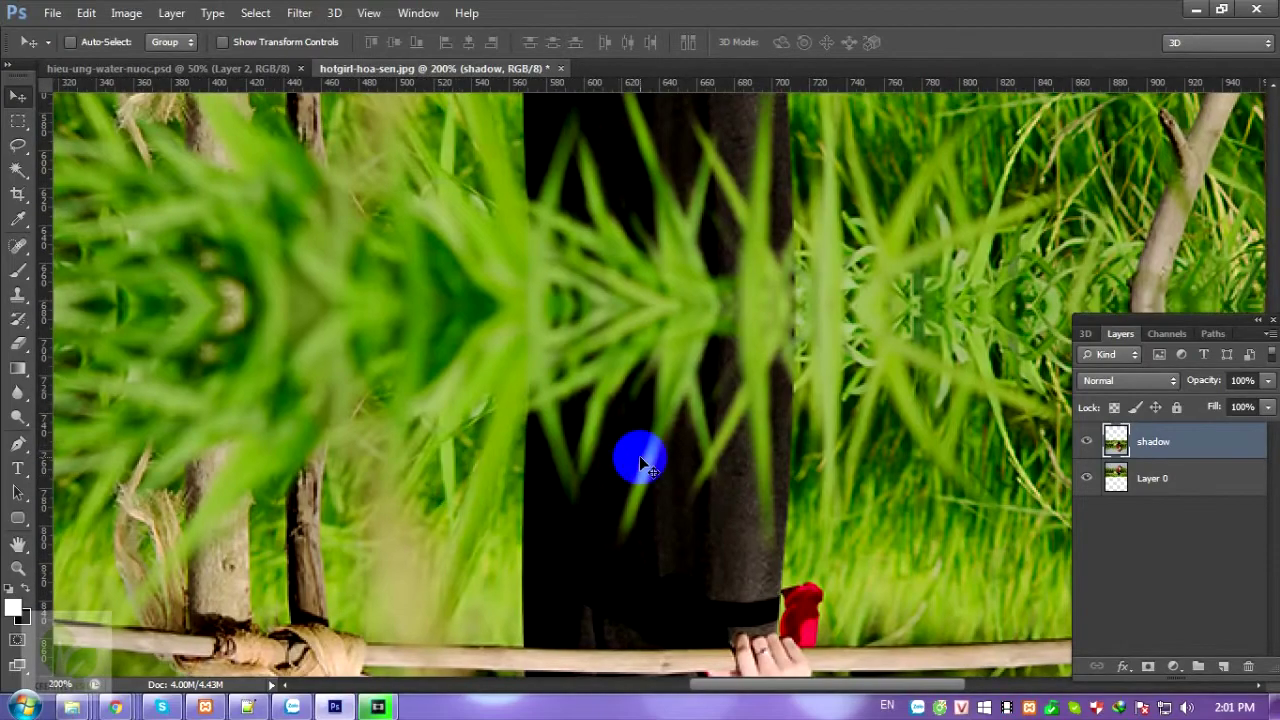
pyautogui.scroll(-2, 643, 463)
pyautogui.scroll(-1, 648, 451)
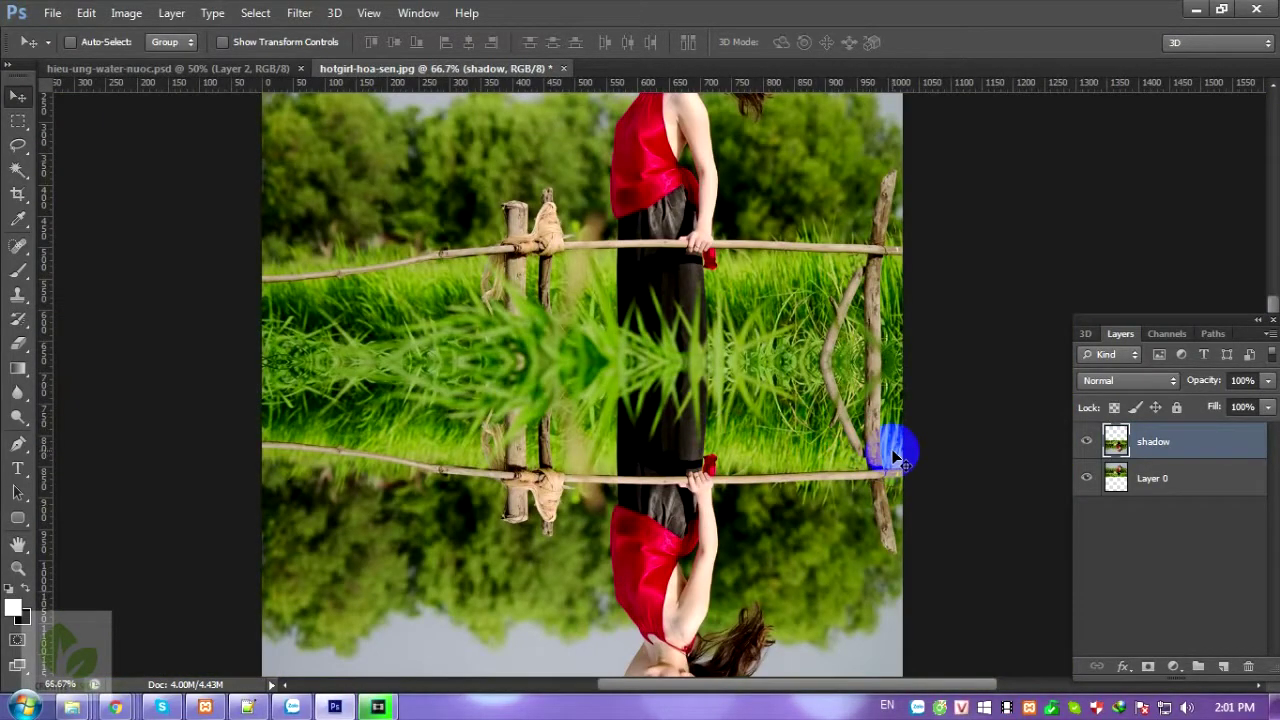
pyautogui.keyDown('ctrl'); pyautogui.click(1116, 441); pyautogui.keyUp('ctrl')
# Clip the shadow layer to Layer 0 using its layer options
pyautogui.rightClick(1127, 446)
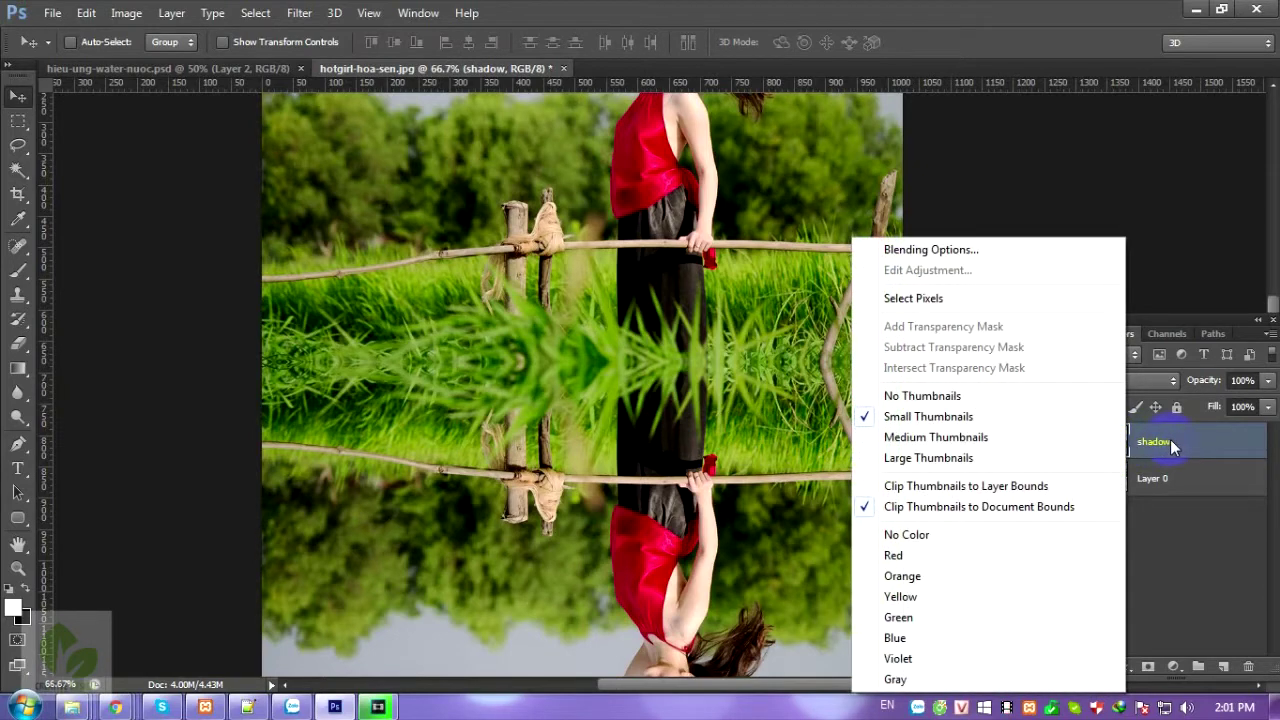
pyautogui.click(1184, 440)
pyautogui.rightClick(1196, 440)
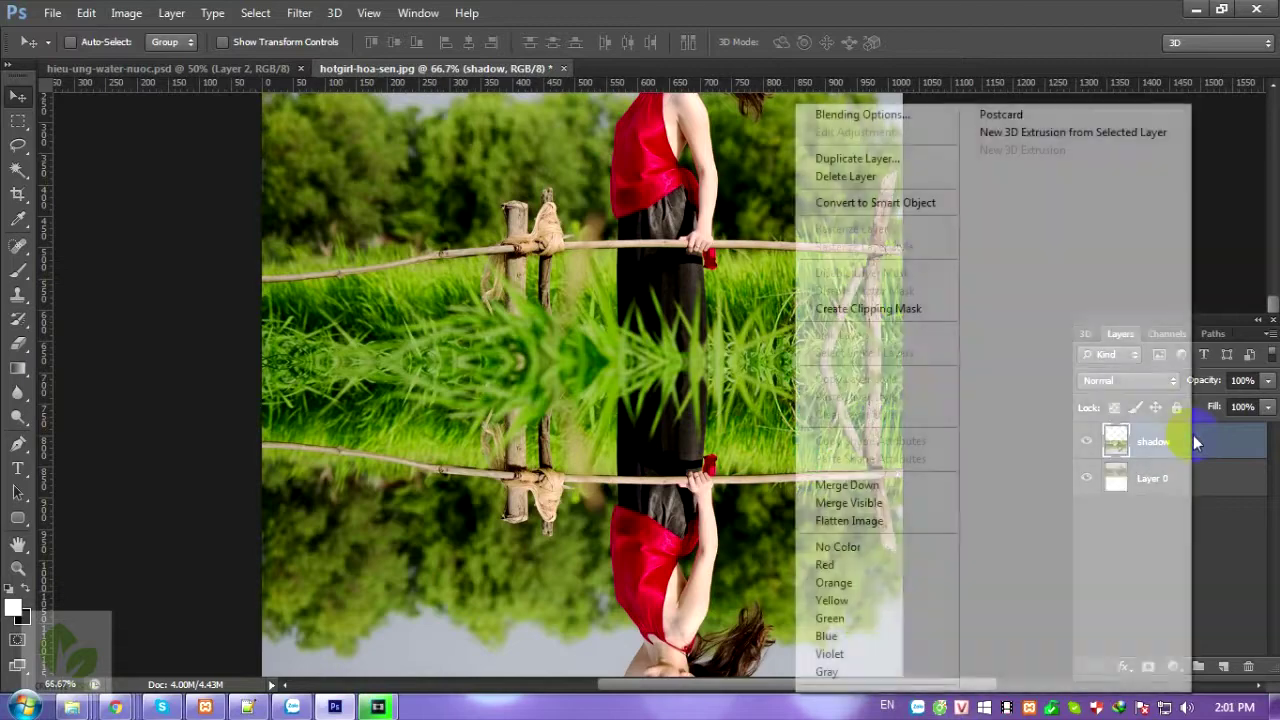
pyautogui.click(873, 311)
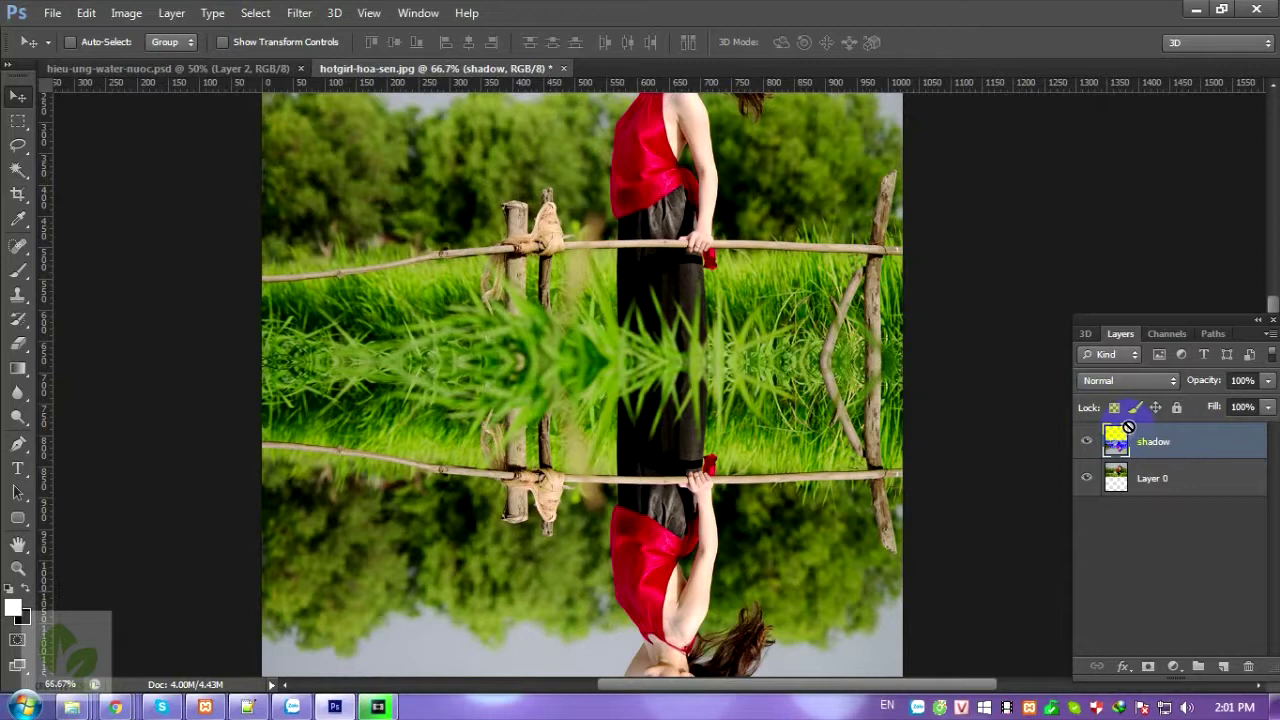
# Stamp all visible layers into a new Layer 1, select it, and zoom out
pyautogui.hotkey('ctrl', 'shift', 'alt', 'e')
pyautogui.click(1090, 474)
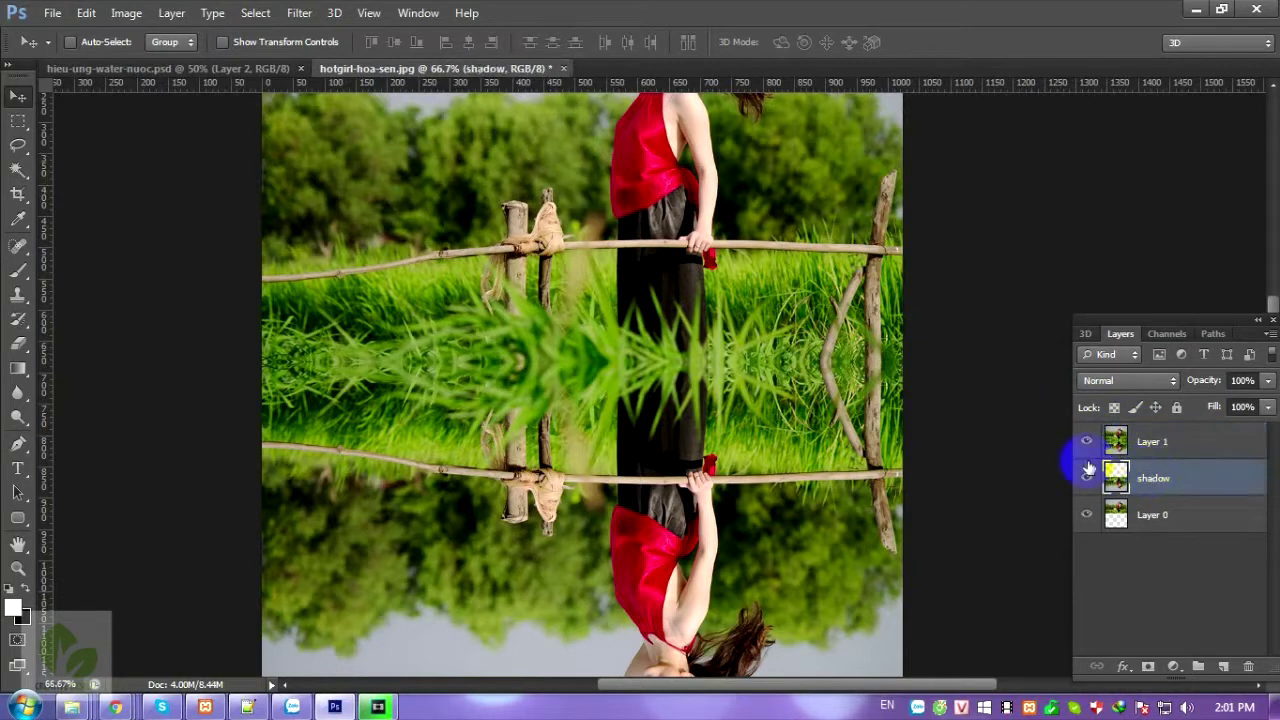
pyautogui.click(1146, 443)
pyautogui.click(1087, 443)
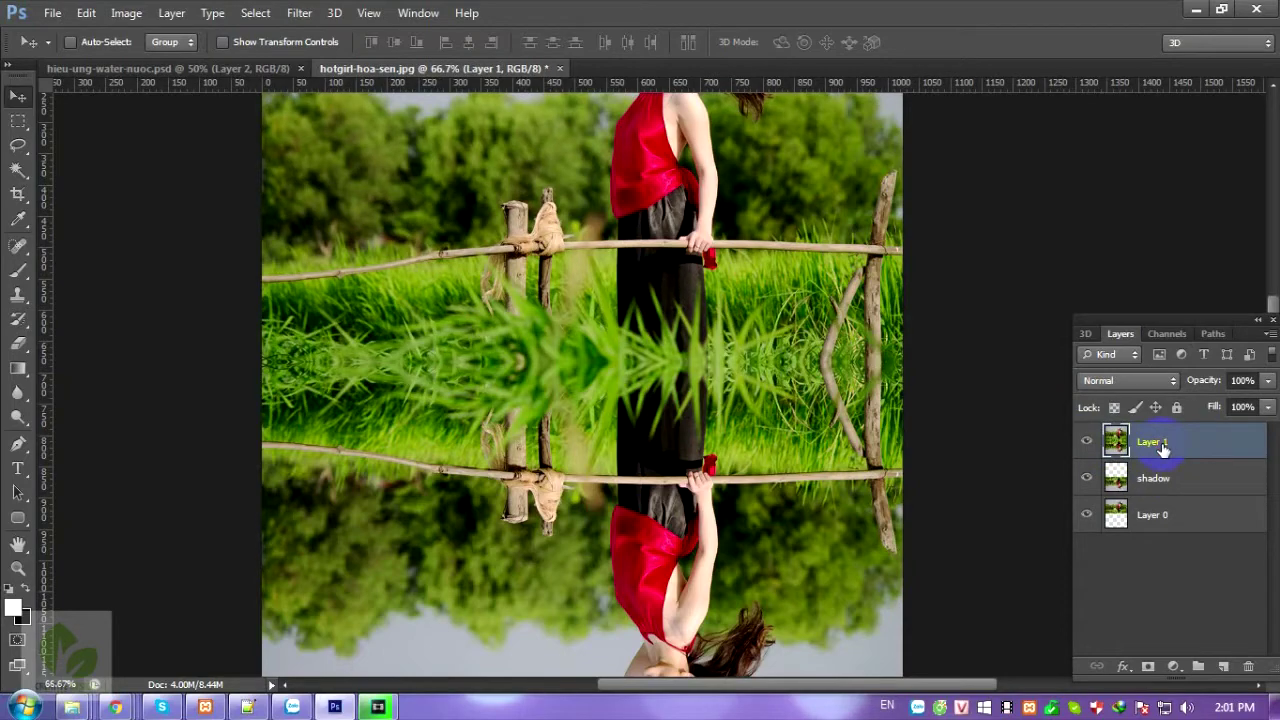
pyautogui.hotkey('ctrl', '-')
pyautogui.scroll(2, 690, 418)
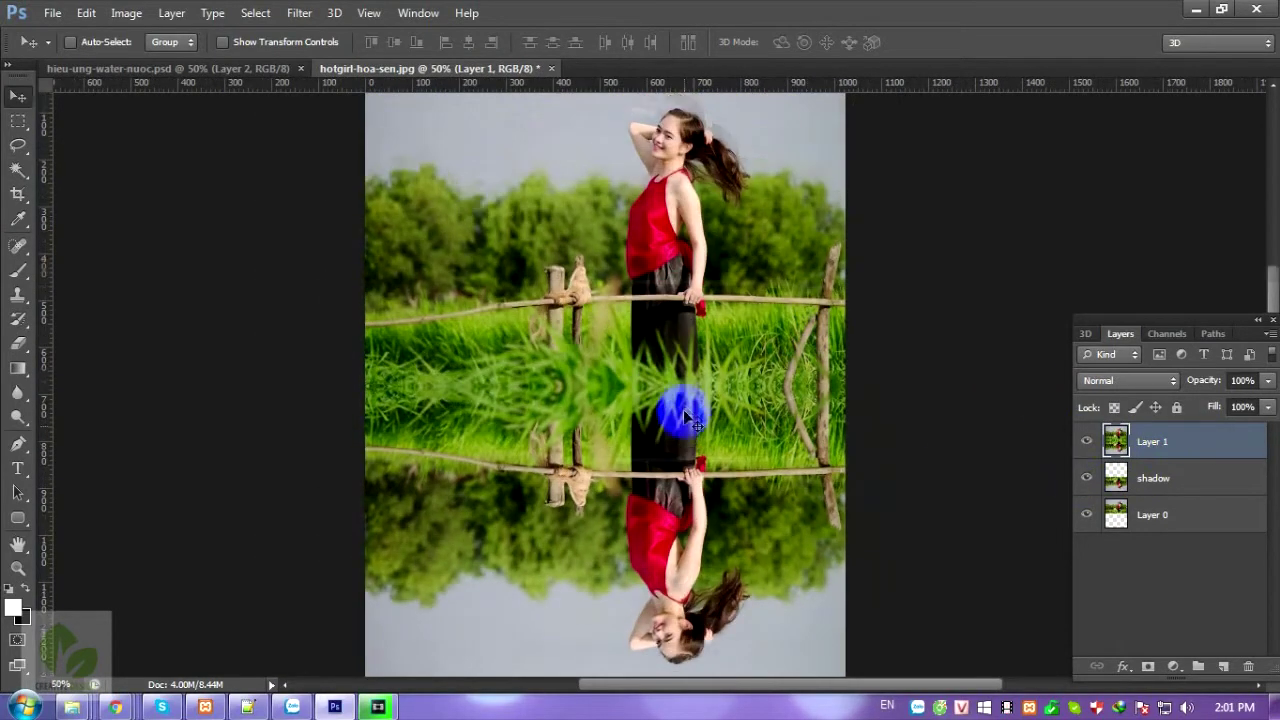
# Create Layer 2 above Layer 1 and fill it with a white foreground colour
pyautogui.scroll(3, 684, 413)
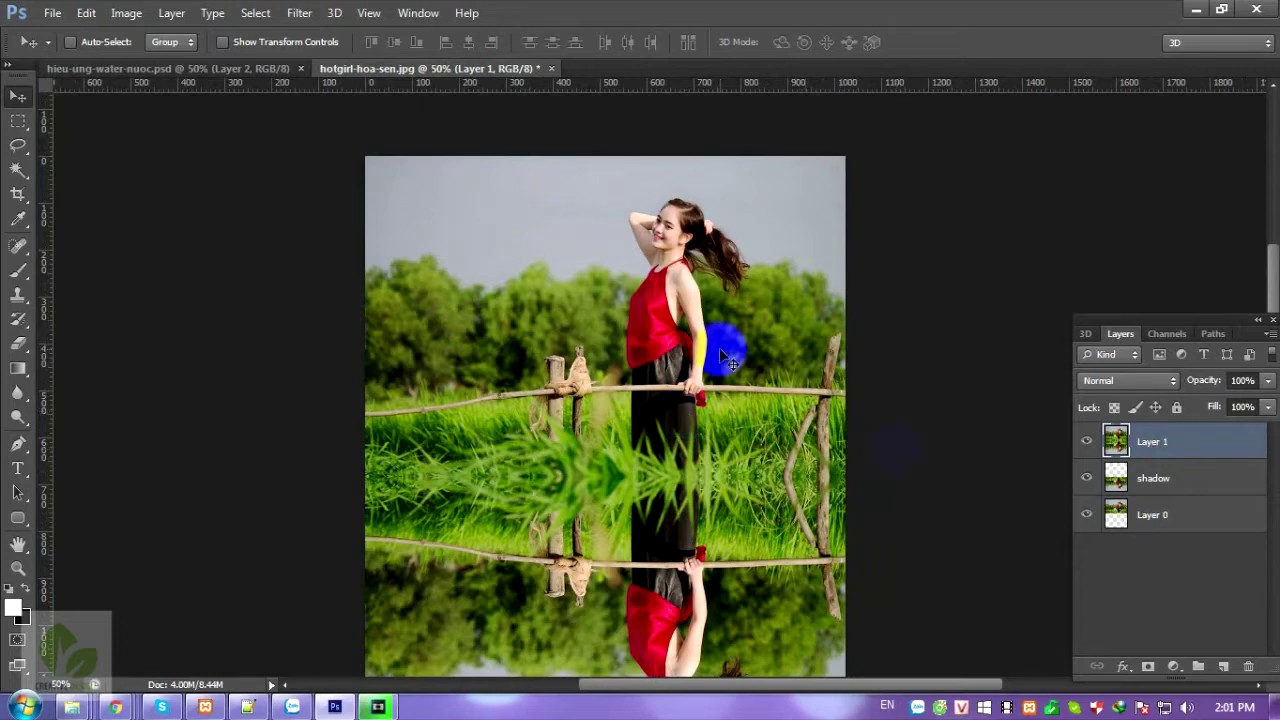
pyautogui.click(287, 20)
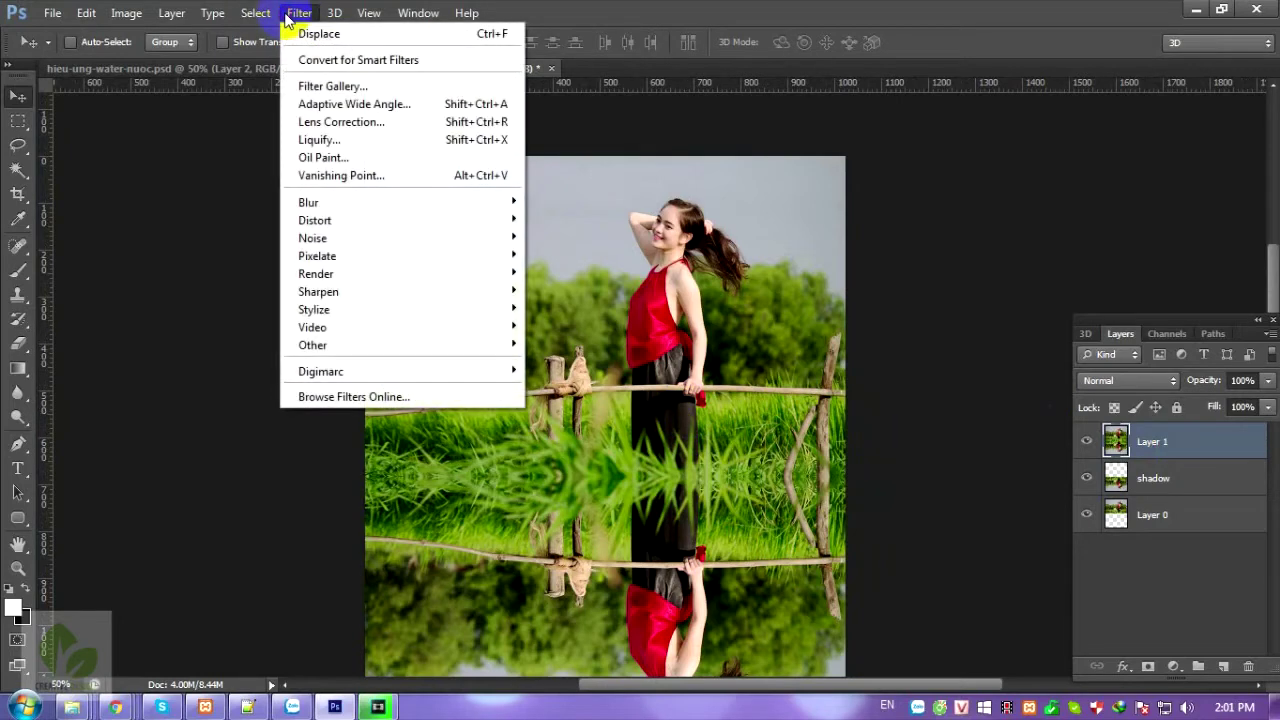
pyautogui.click(287, 14)
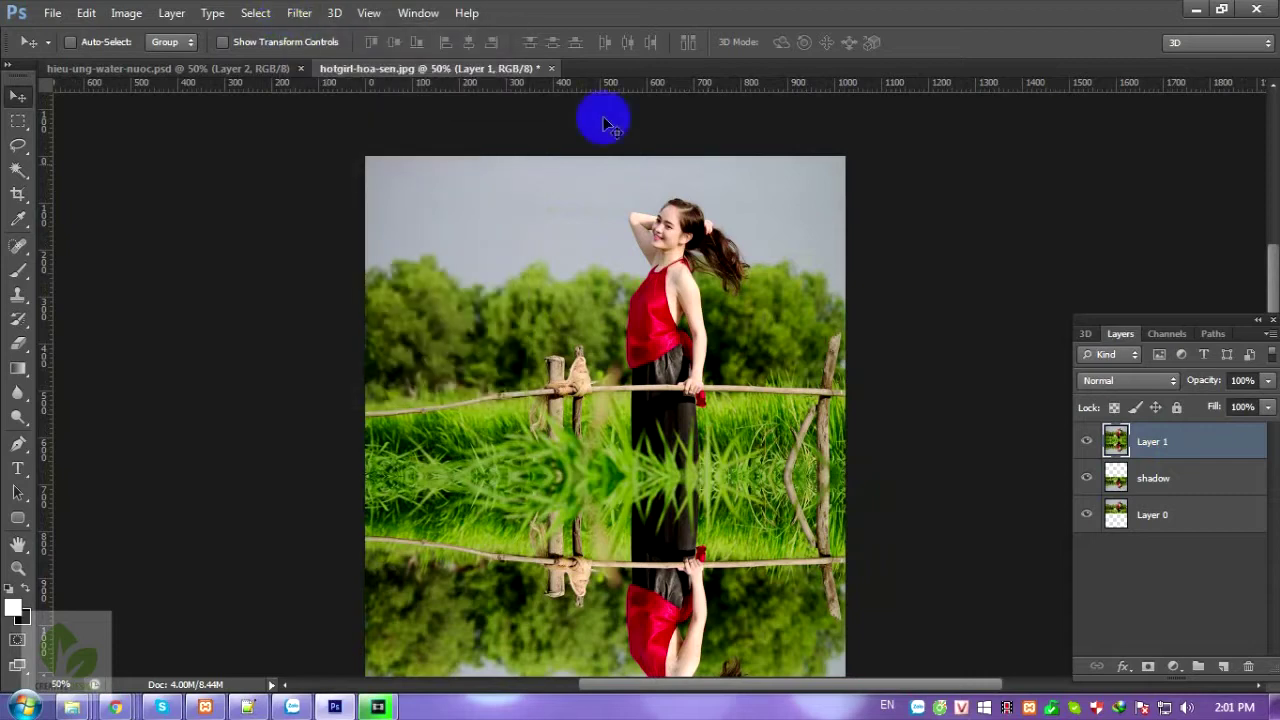
pyautogui.click(1222, 667)
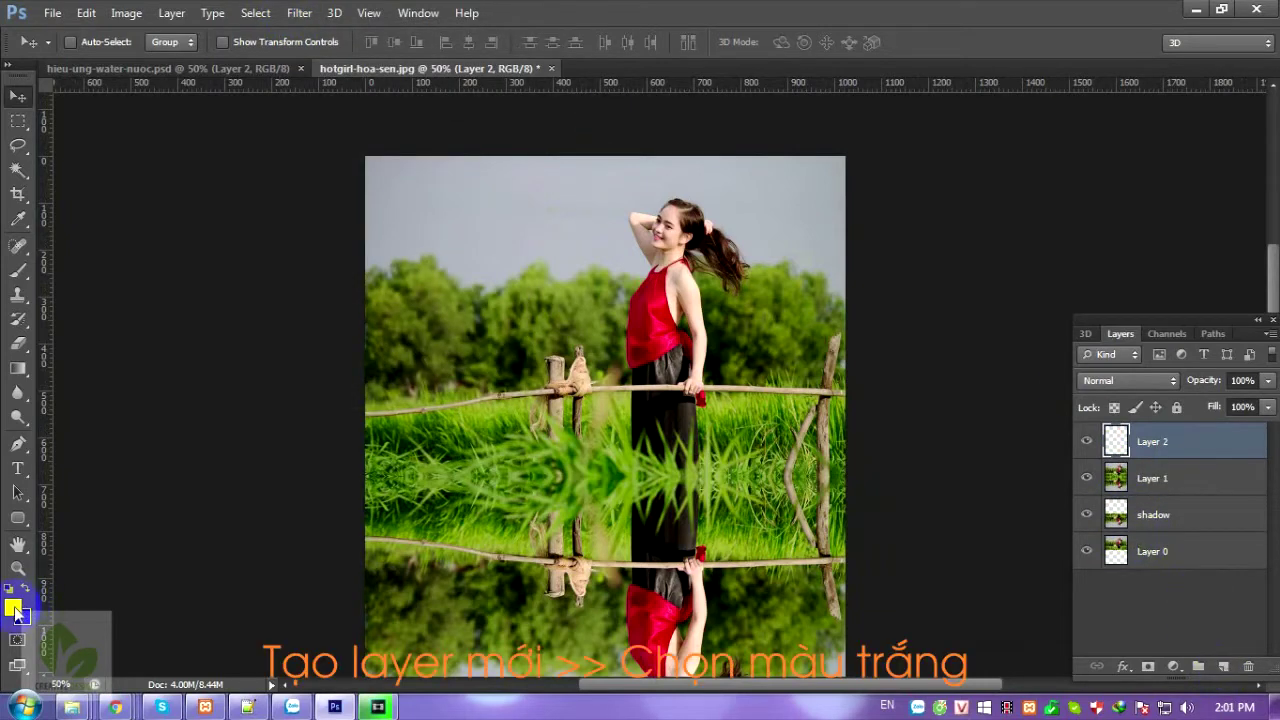
pyautogui.click(16, 612)
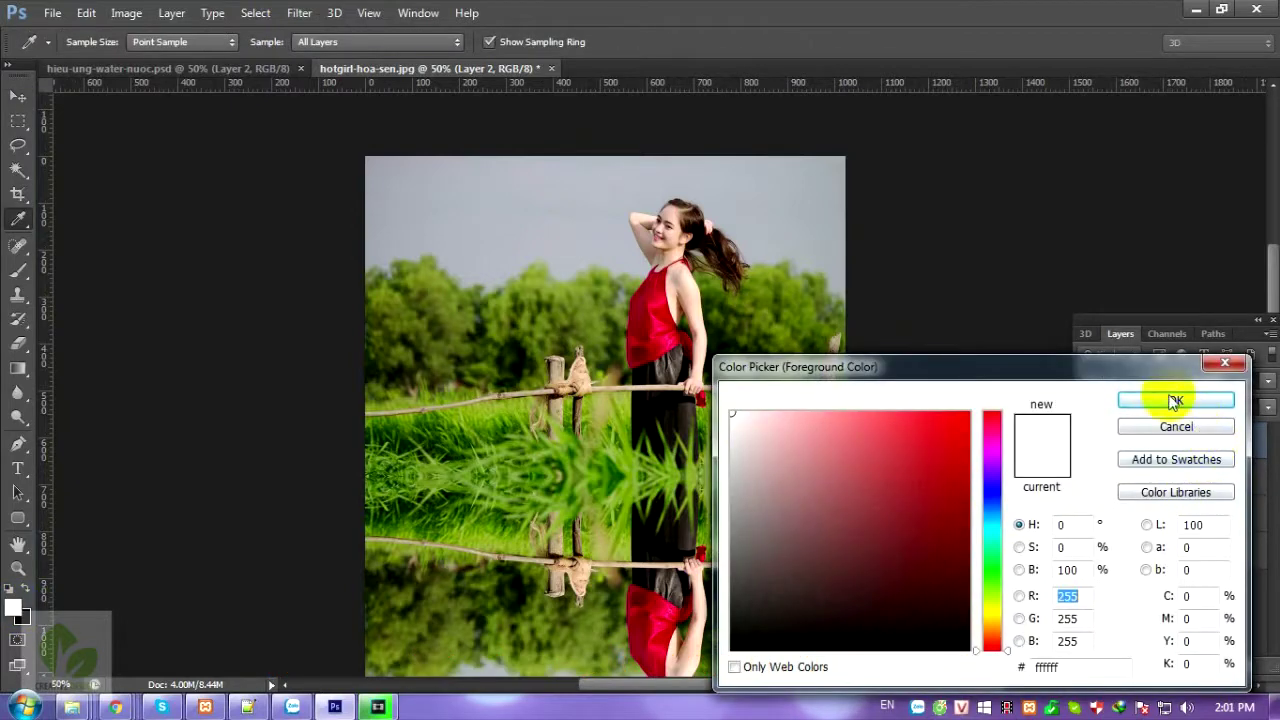
pyautogui.click(1175, 401)
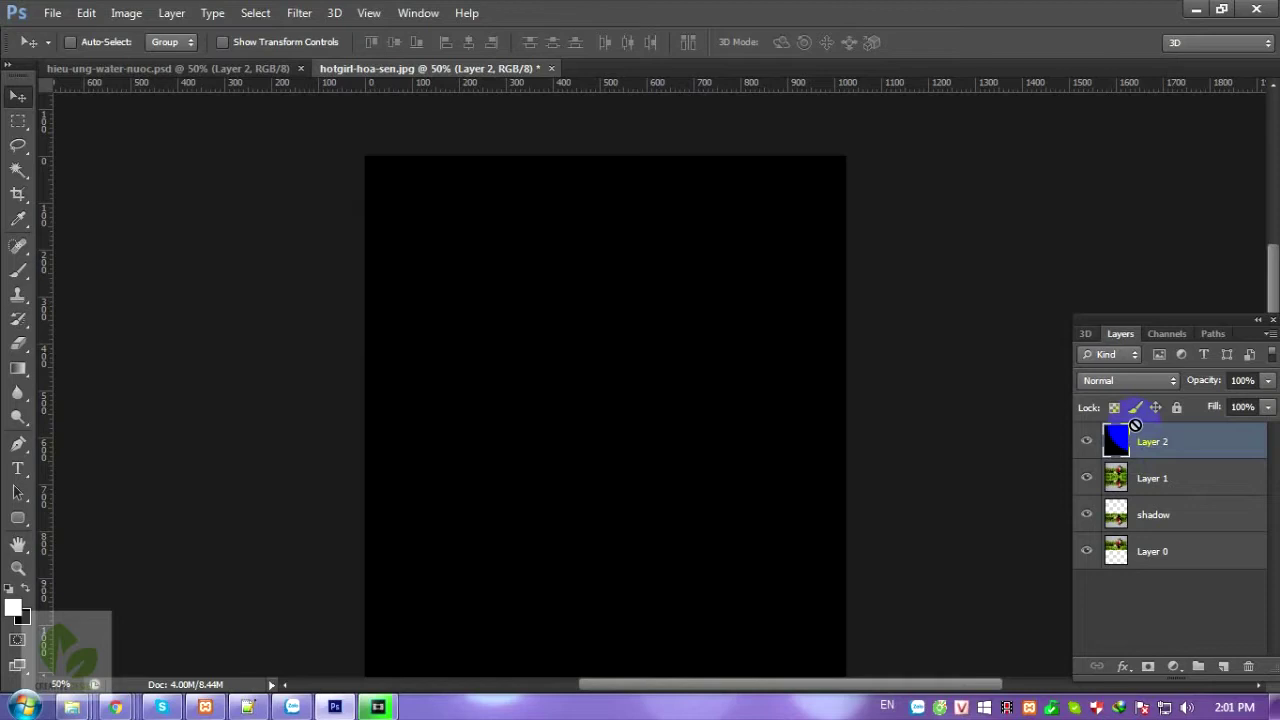
pyautogui.hotkey('alt', 'Delete')
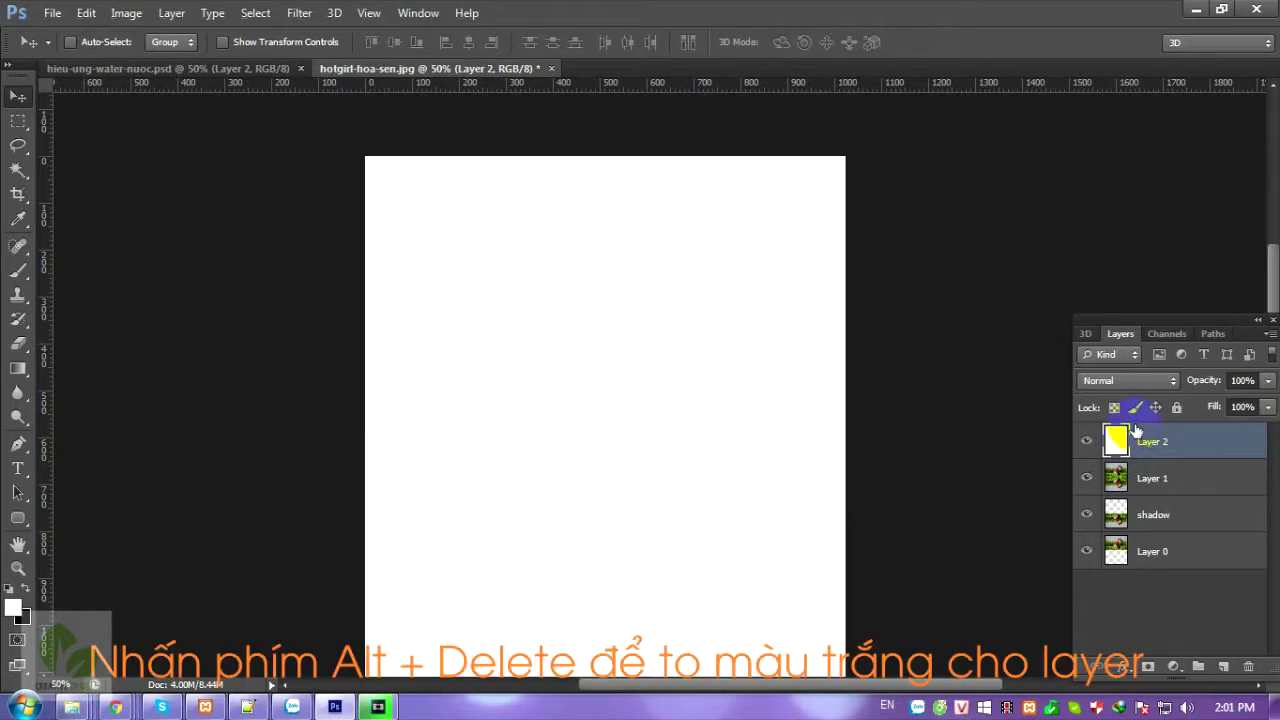
pyautogui.click(1155, 448)
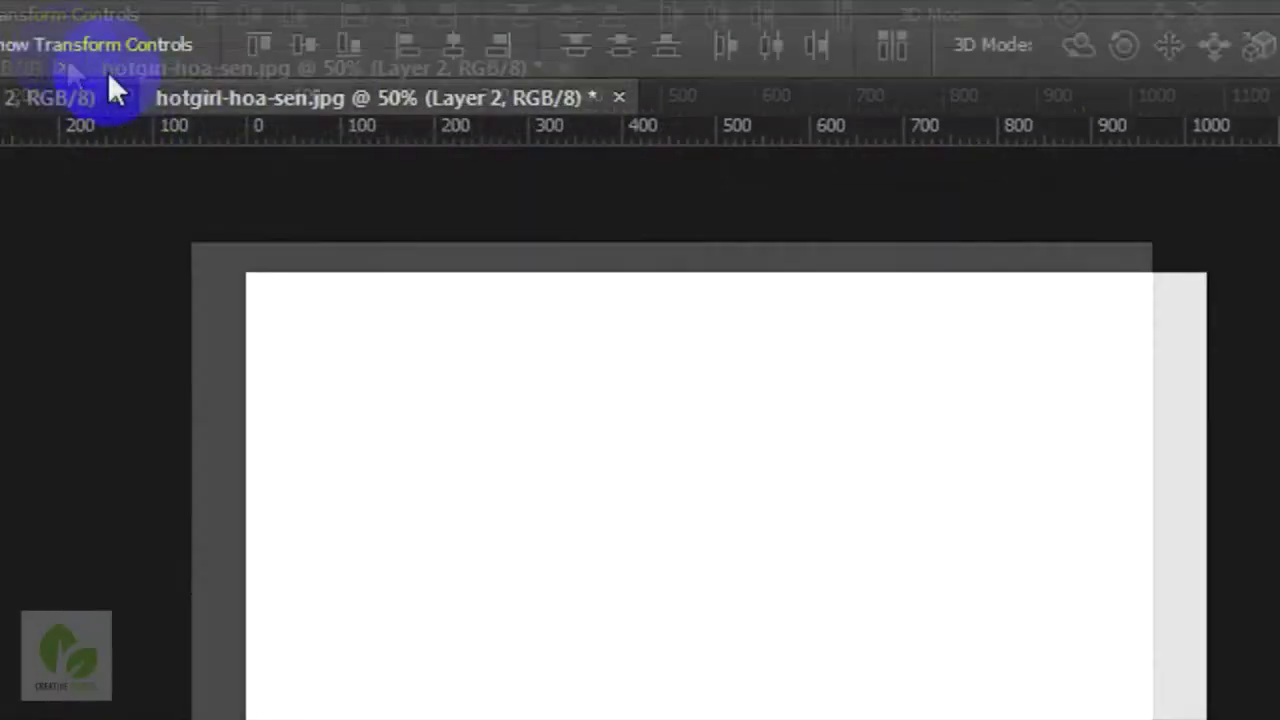
# In the Filter Gallery, browse the filter groups and choose Sketch > Halftone Pattern
pyautogui.click(298, 15)
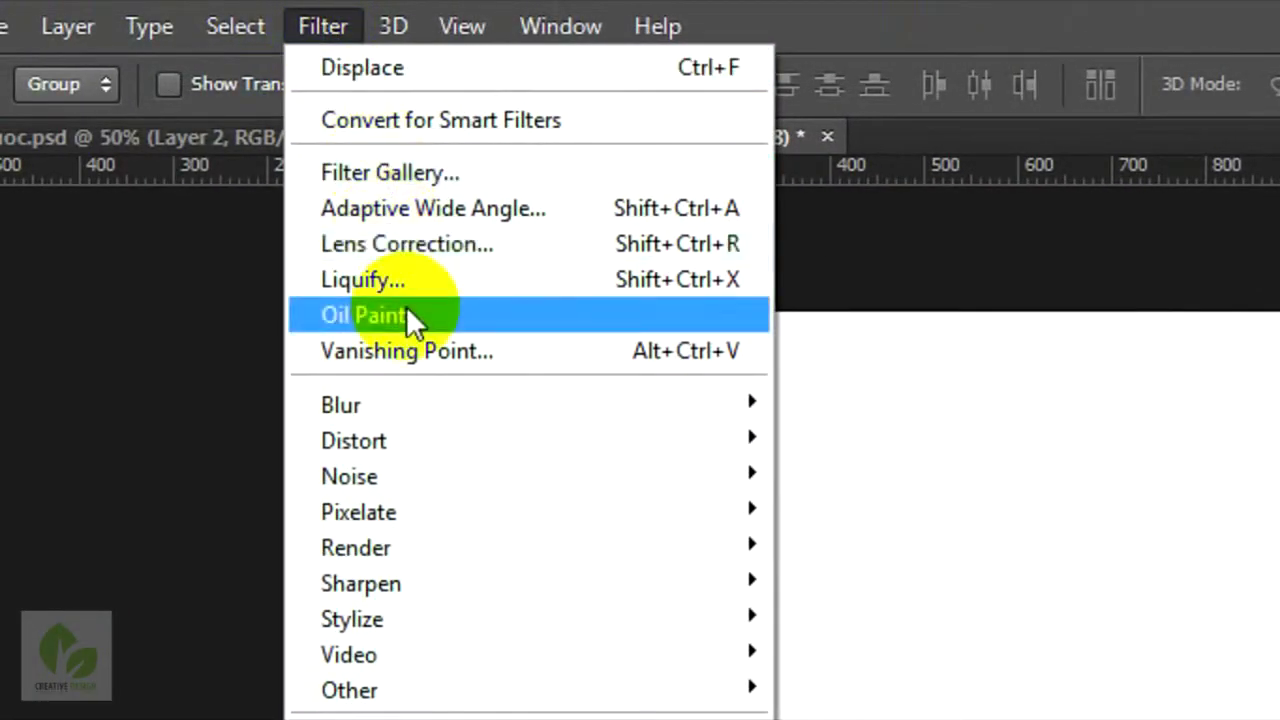
pyautogui.click(393, 177)
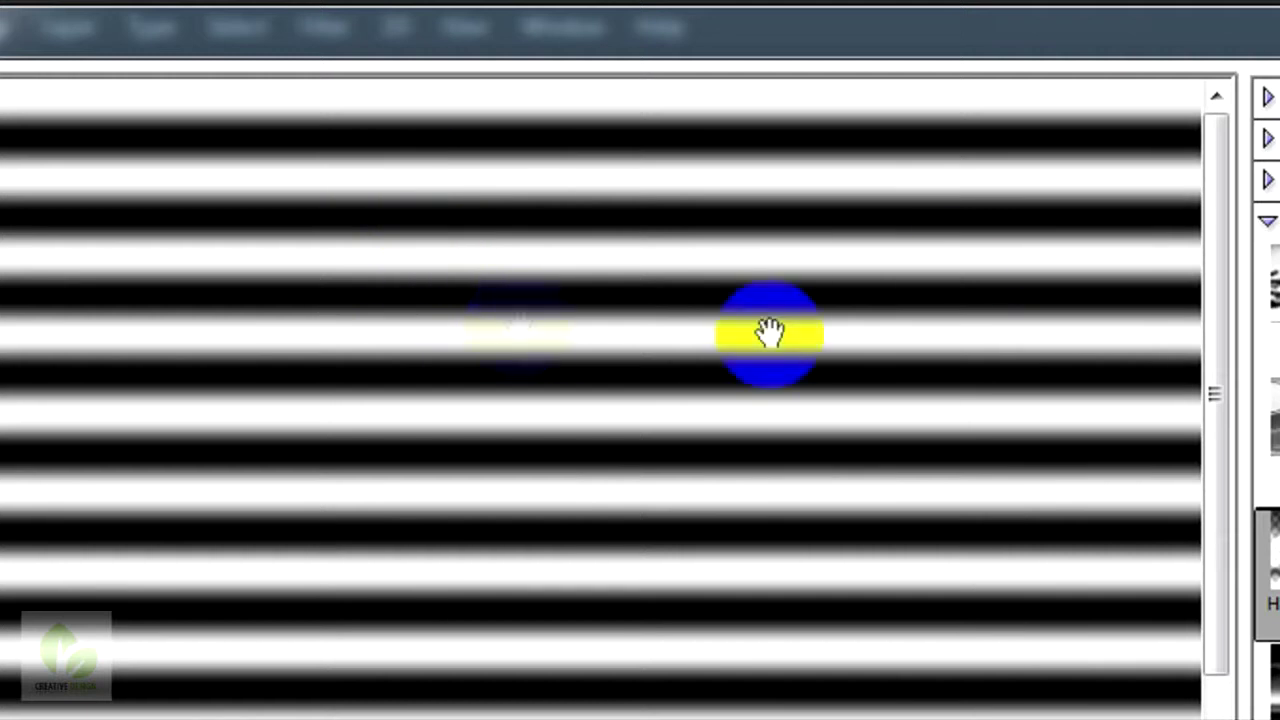
pyautogui.click(967, 224)
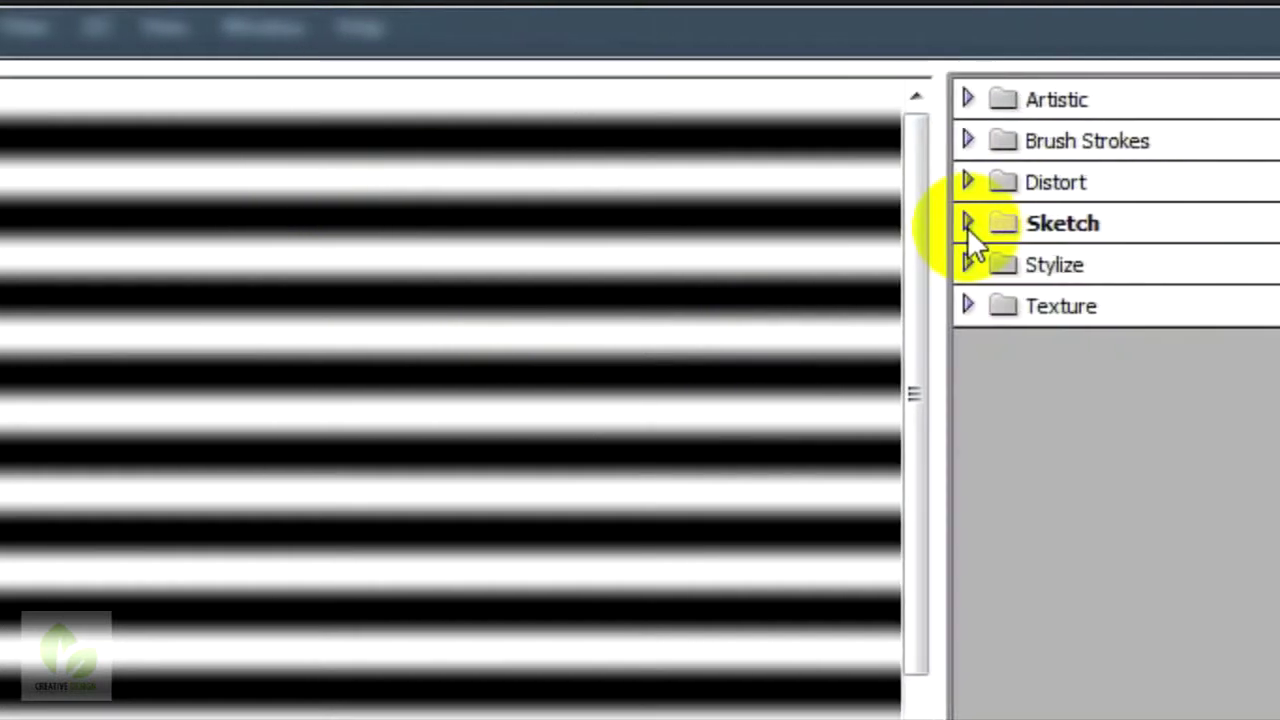
pyautogui.click(985, 100)
pyautogui.click(952, 100)
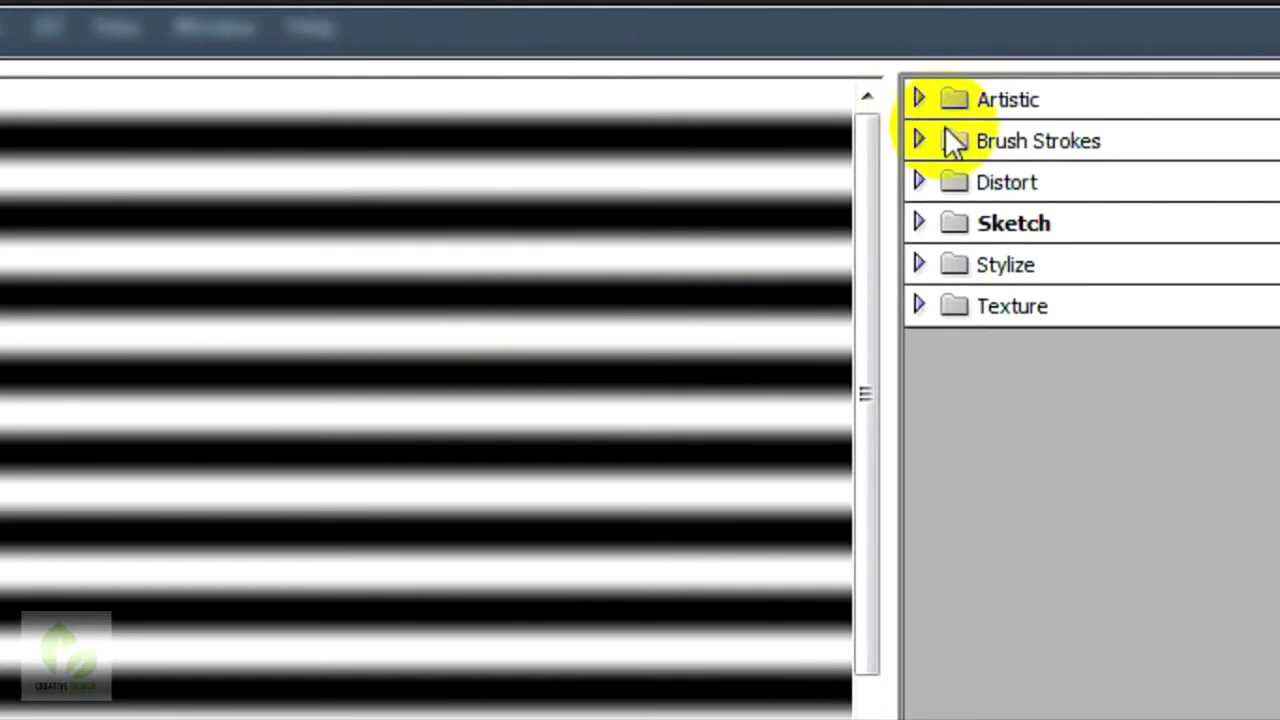
pyautogui.click(918, 141)
pyautogui.click(918, 182)
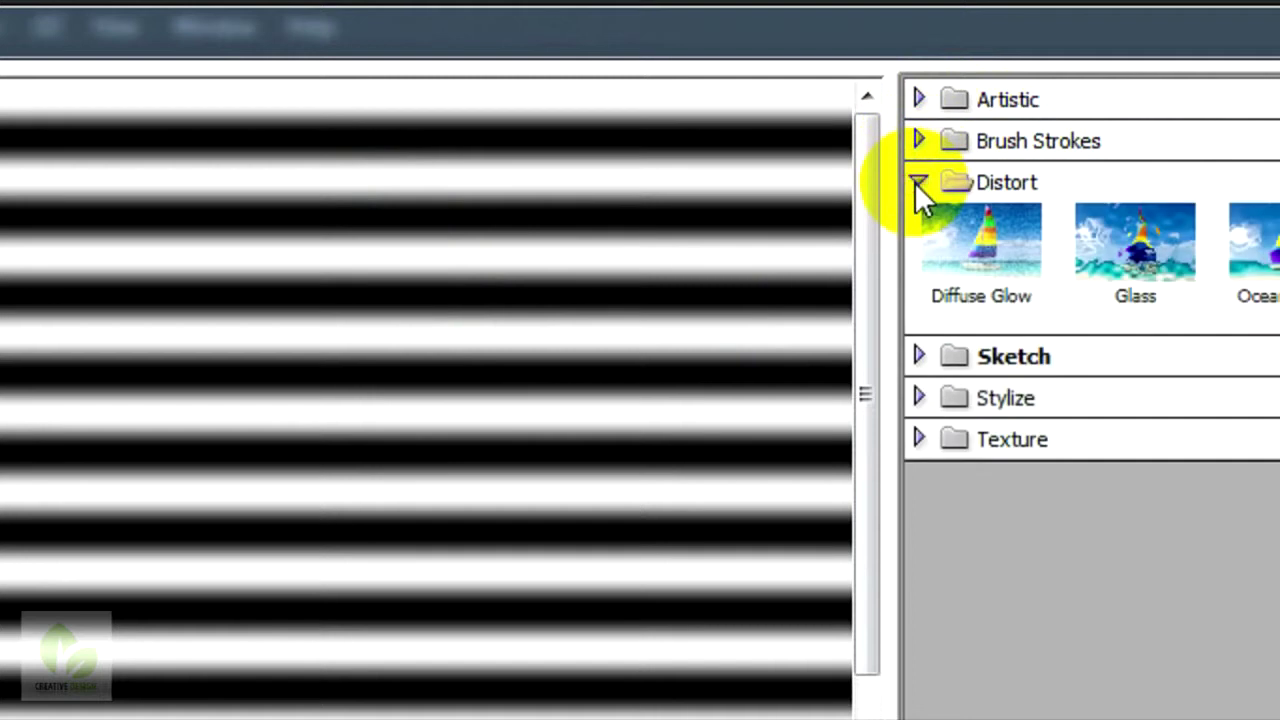
pyautogui.click(918, 224)
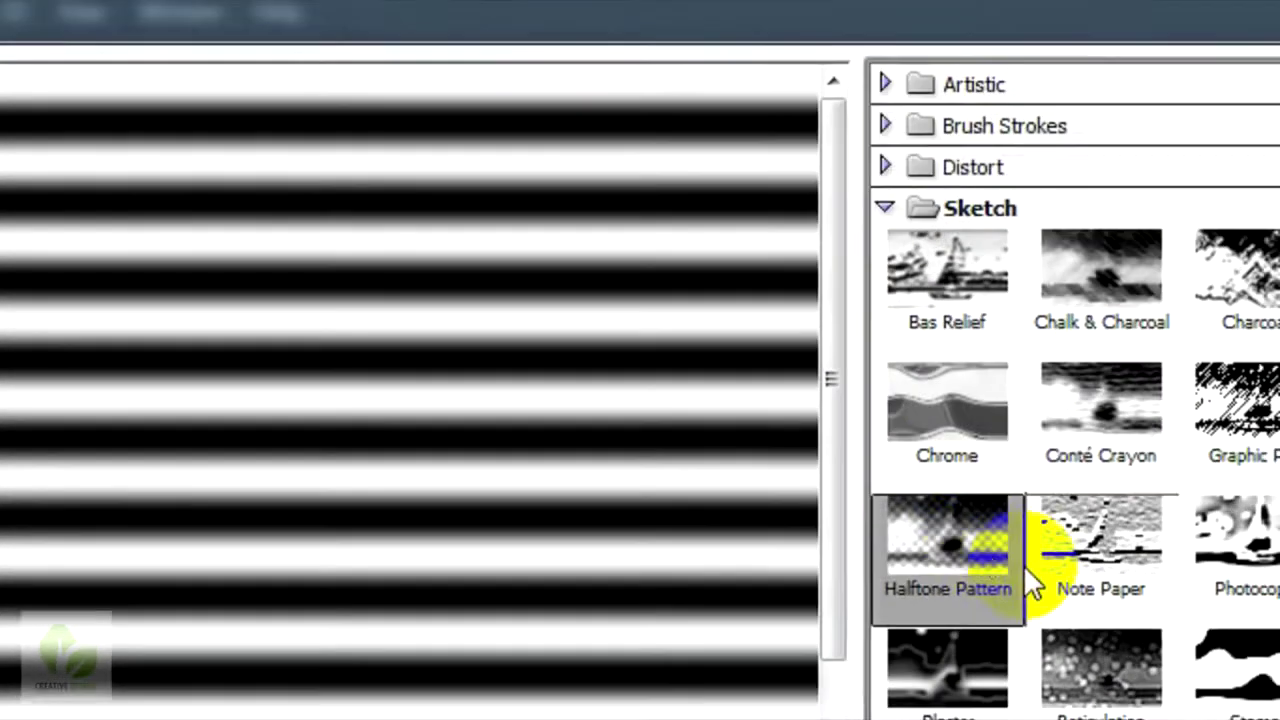
pyautogui.click(1035, 568)
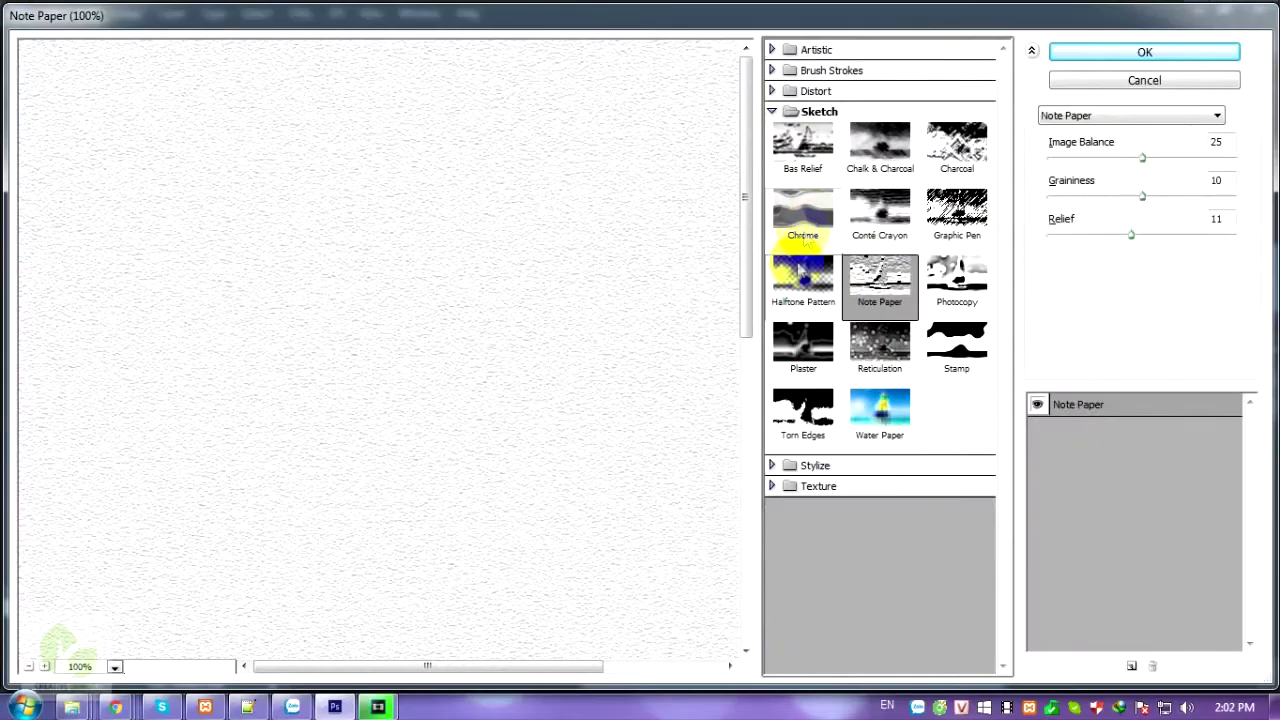
pyautogui.click(797, 267)
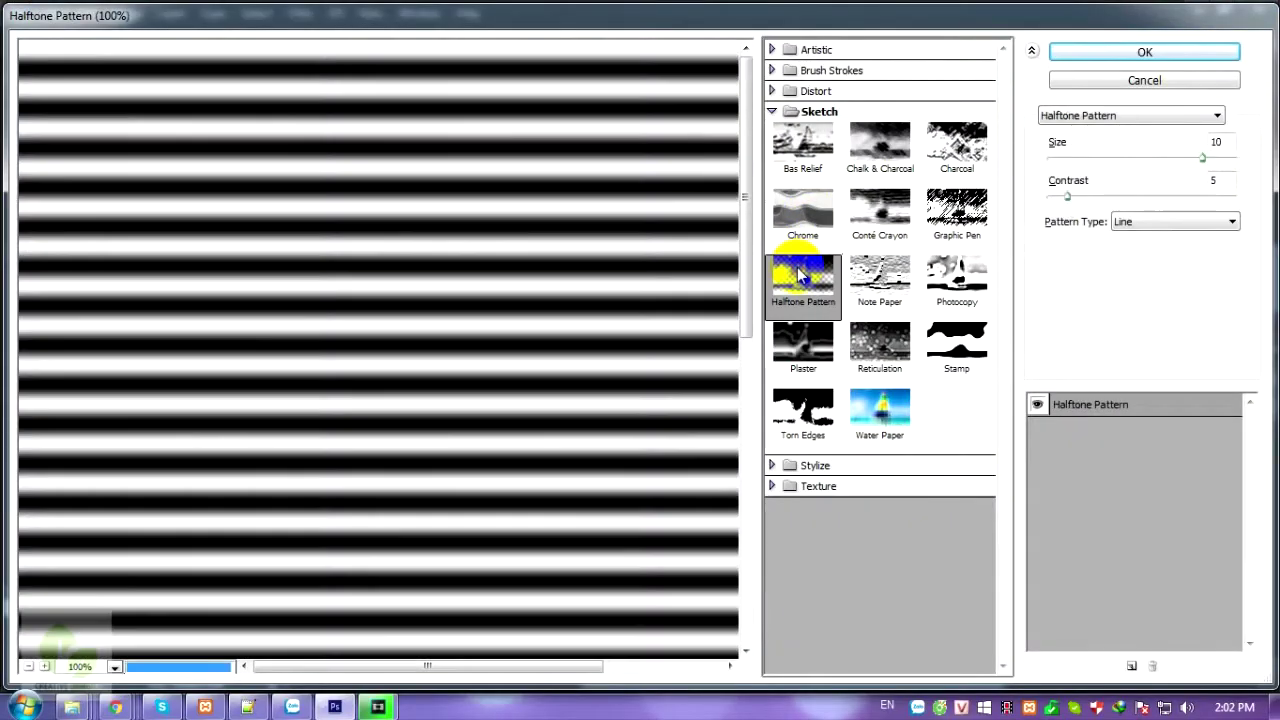
# Apply Halftone Pattern to Layer 2 with Size 8, Contrast 5 and Line pattern type
pyautogui.click(1058, 116)
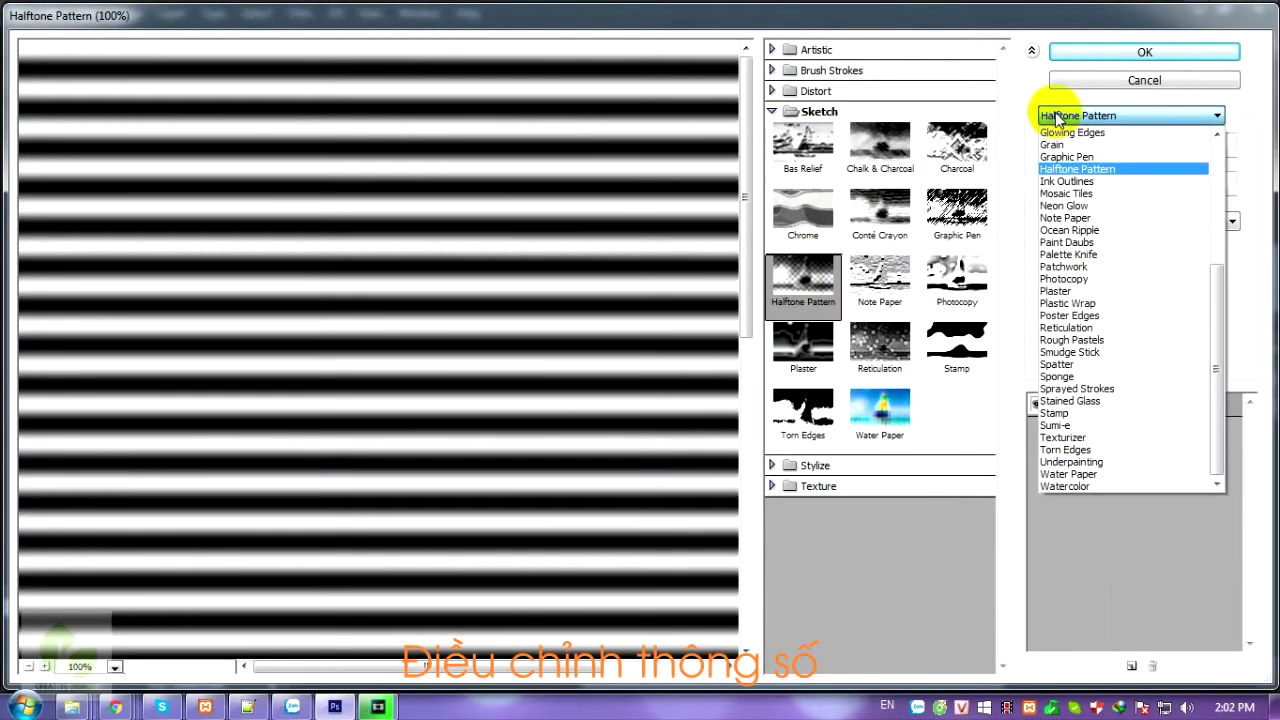
pyautogui.click(1052, 169)
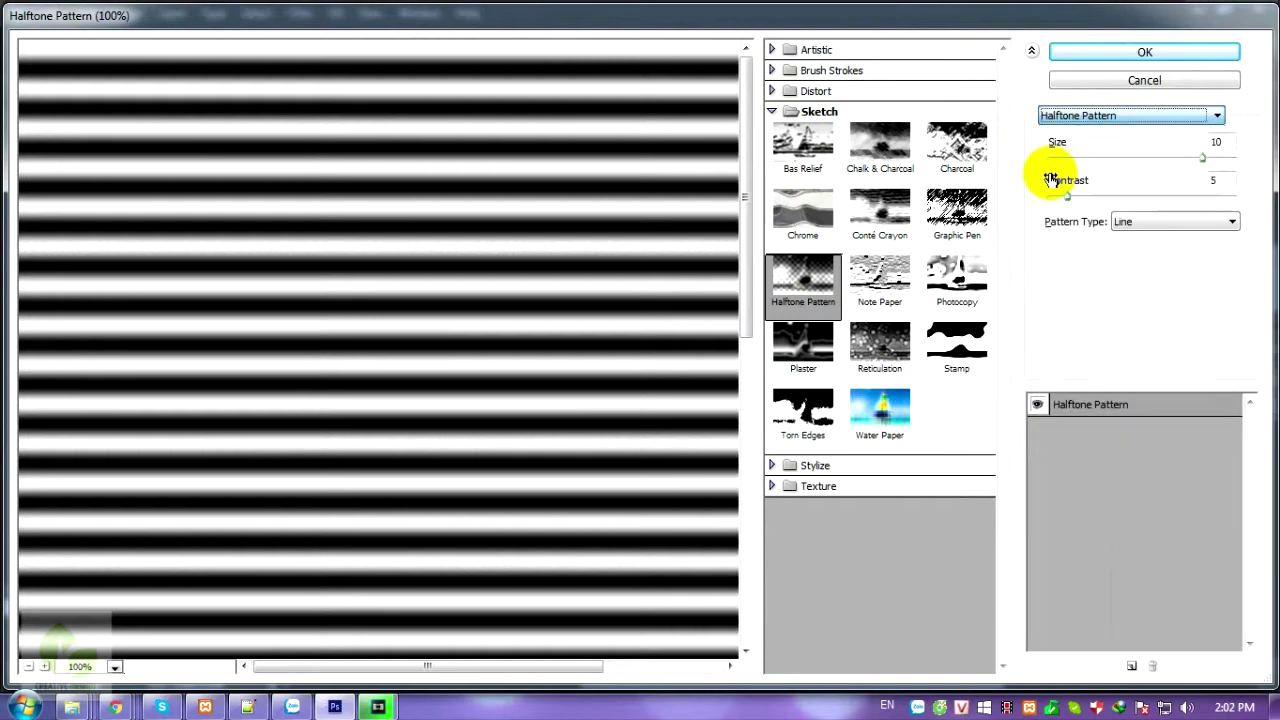
pyautogui.click(1113, 158)
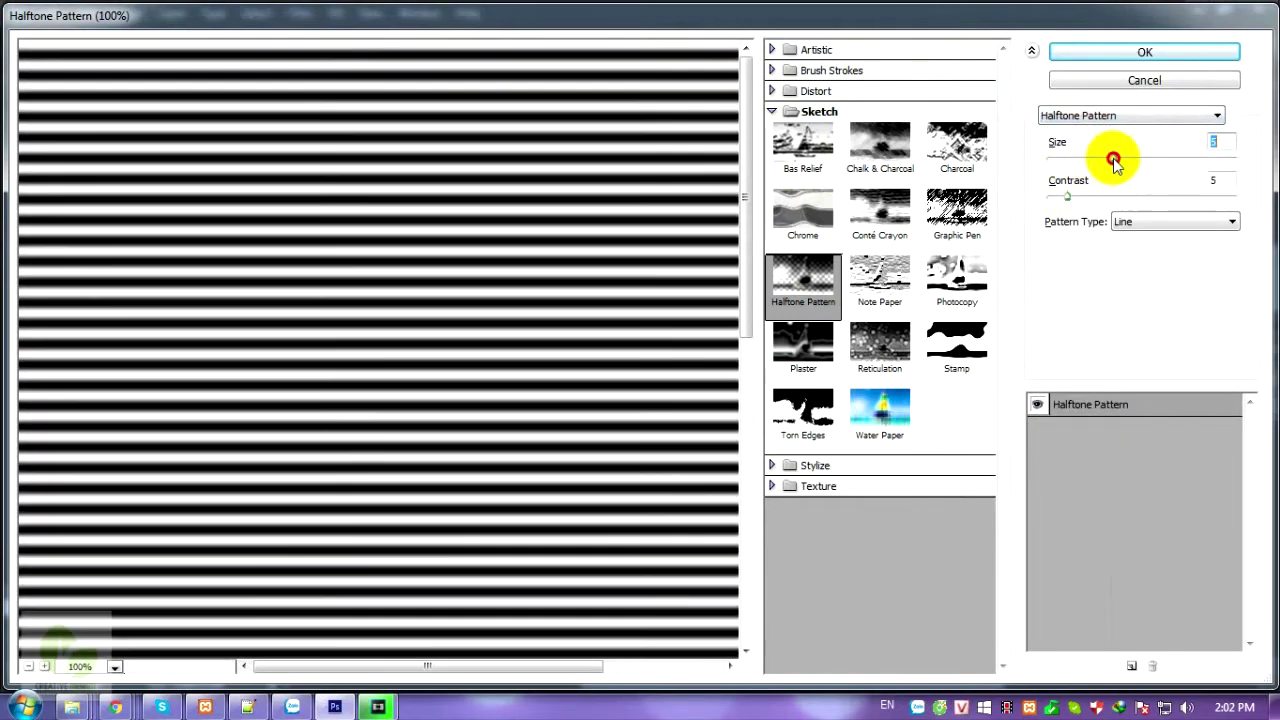
pyautogui.moveTo(1113, 160); pyautogui.dragTo(1120, 161)
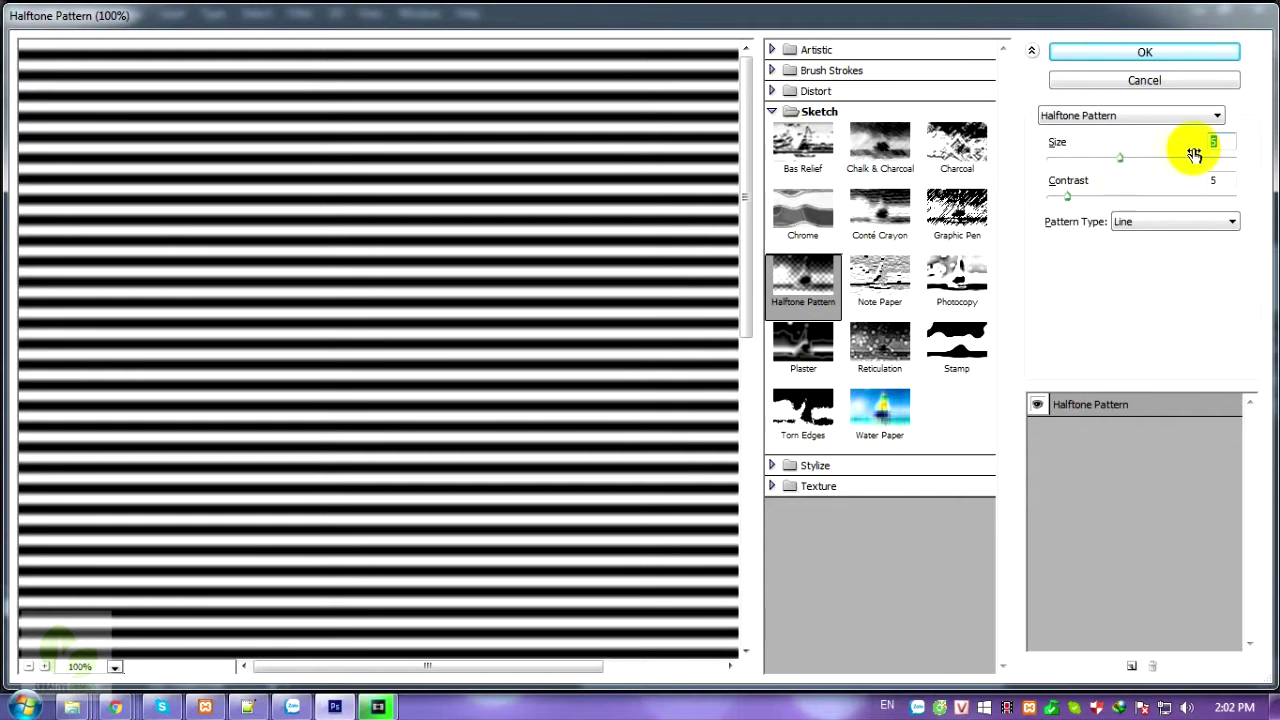
pyautogui.moveTo(1066, 199)
pyautogui.mouseDown()
pyautogui.moveTo(1089, 200)
pyautogui.moveTo(1070, 200)
pyautogui.mouseUp()
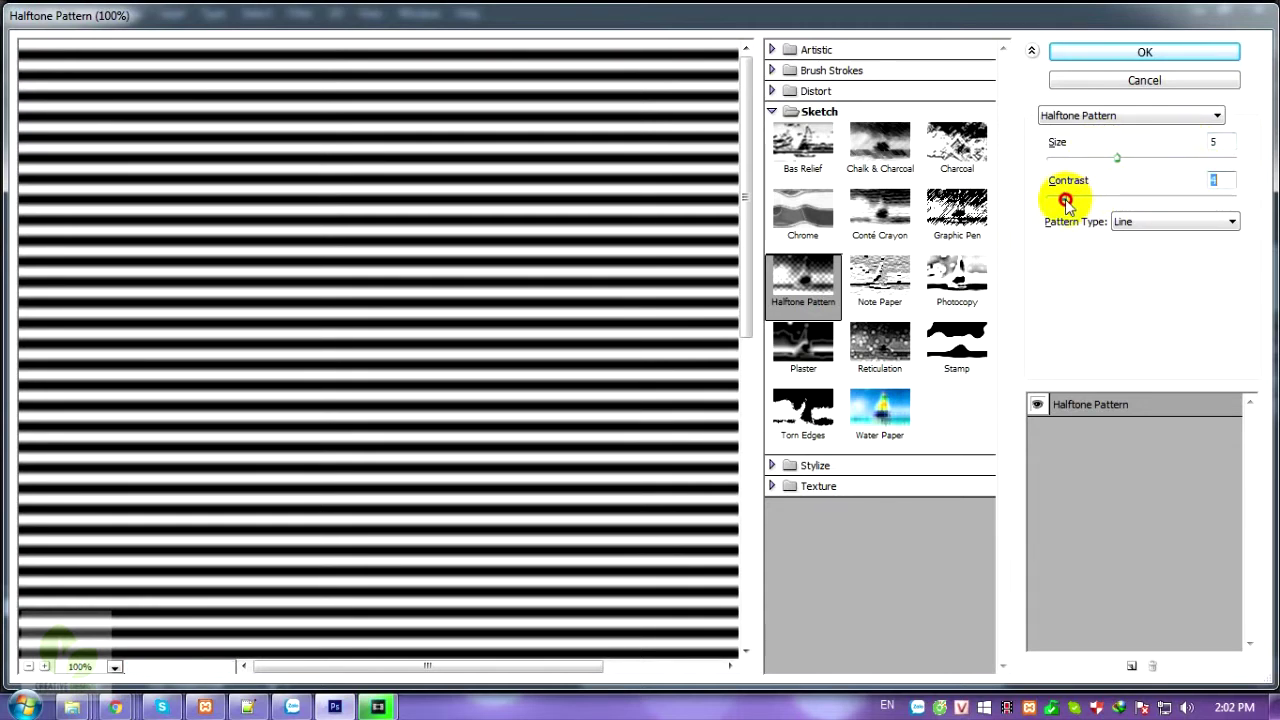
pyautogui.write('5')
pyautogui.click(1218, 141)
pyautogui.moveTo(1118, 158); pyautogui.dragTo(1145, 158)
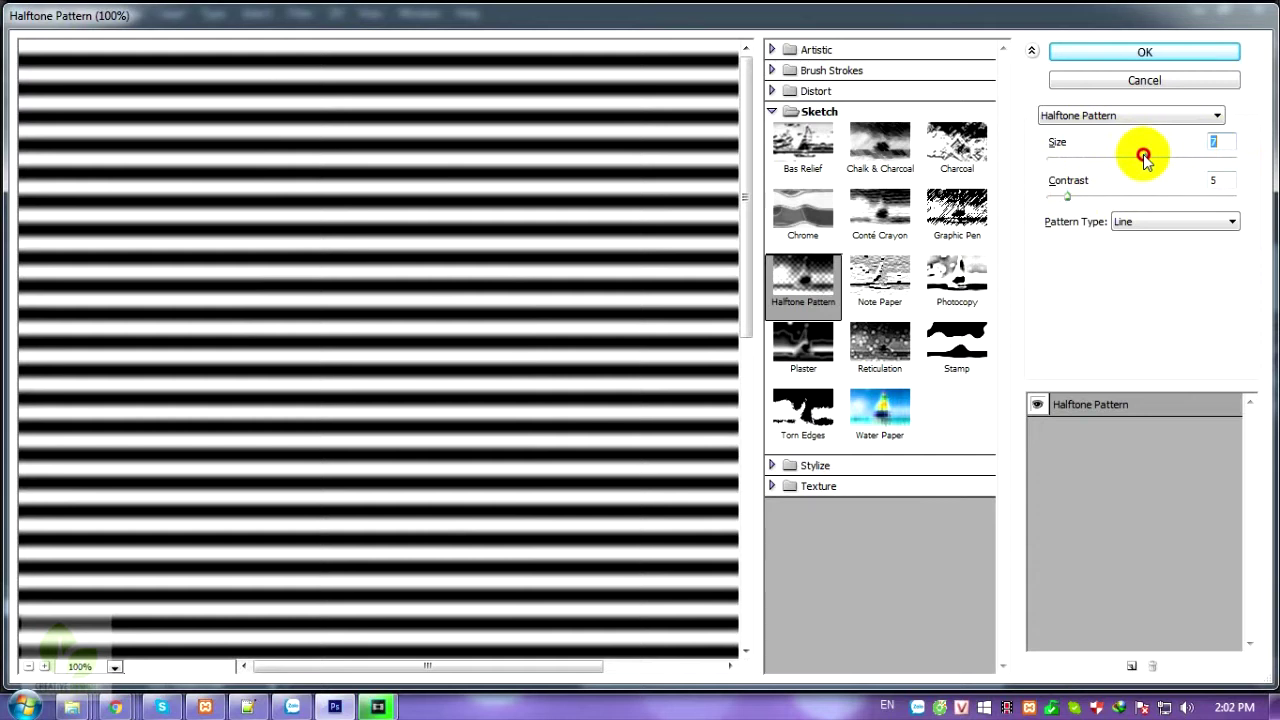
pyautogui.moveTo(1154, 158); pyautogui.dragTo(1162, 158)
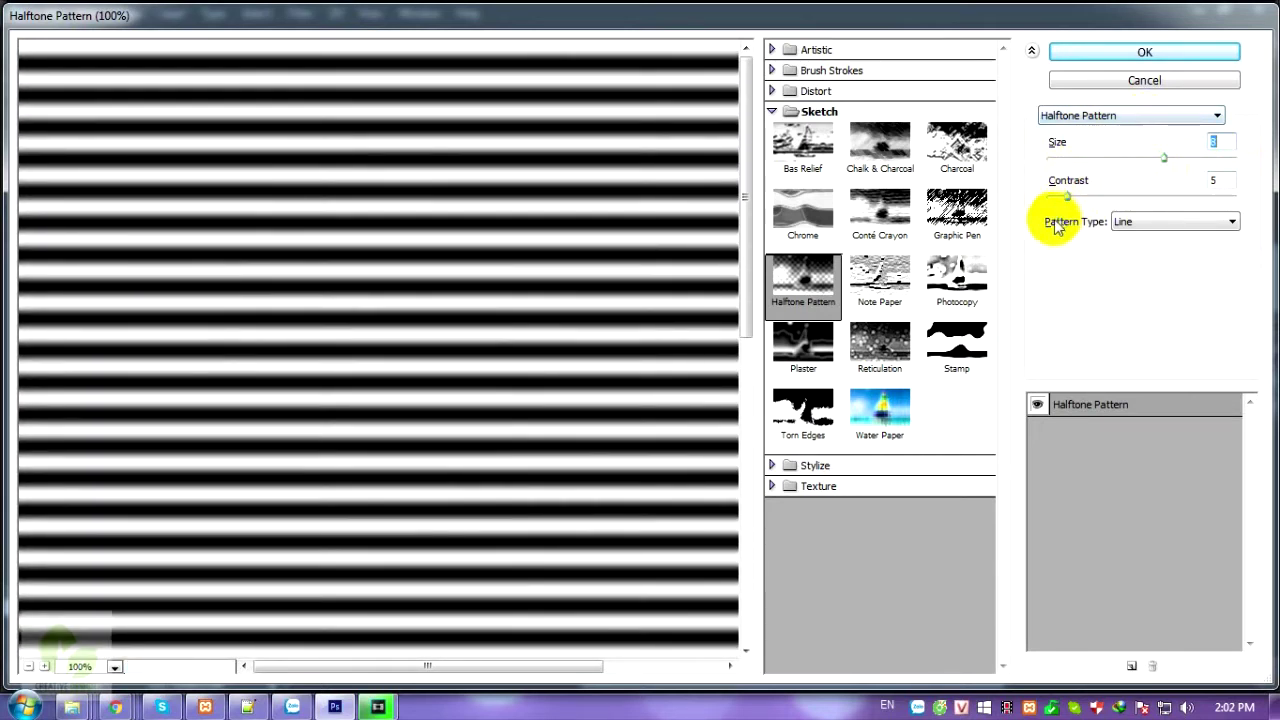
pyautogui.click(1143, 51)
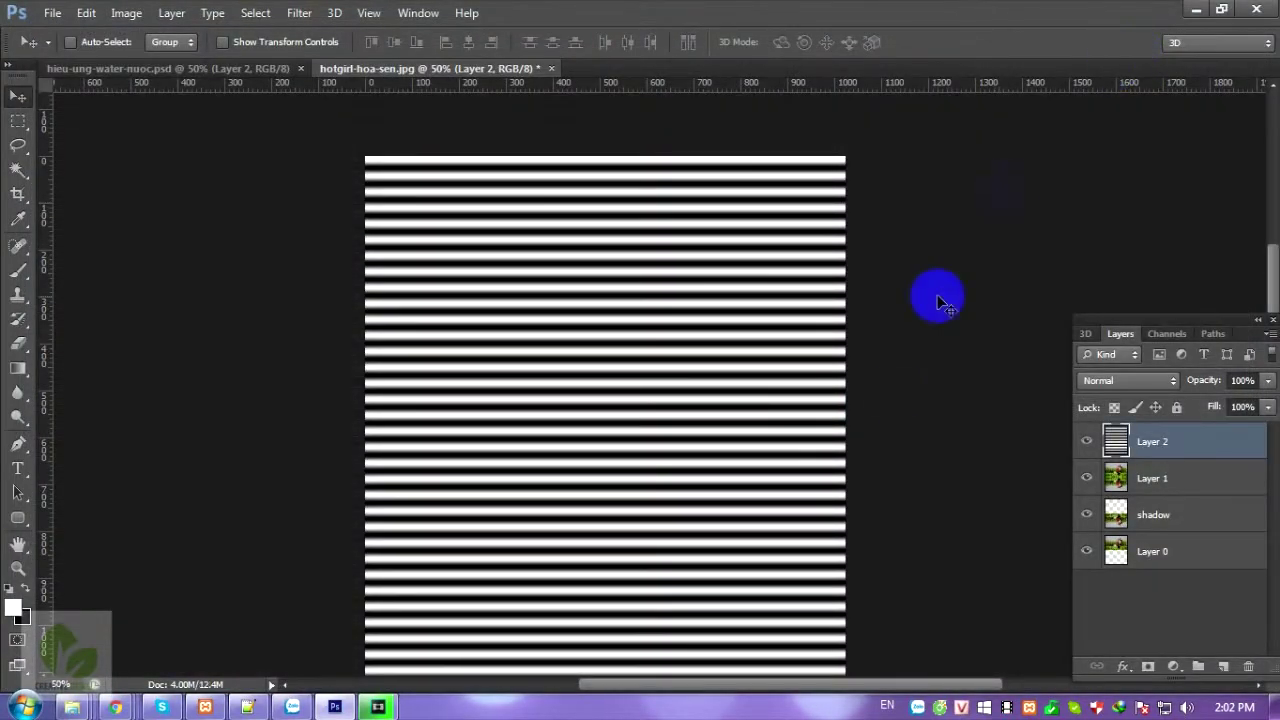
pyautogui.click(830, 478)
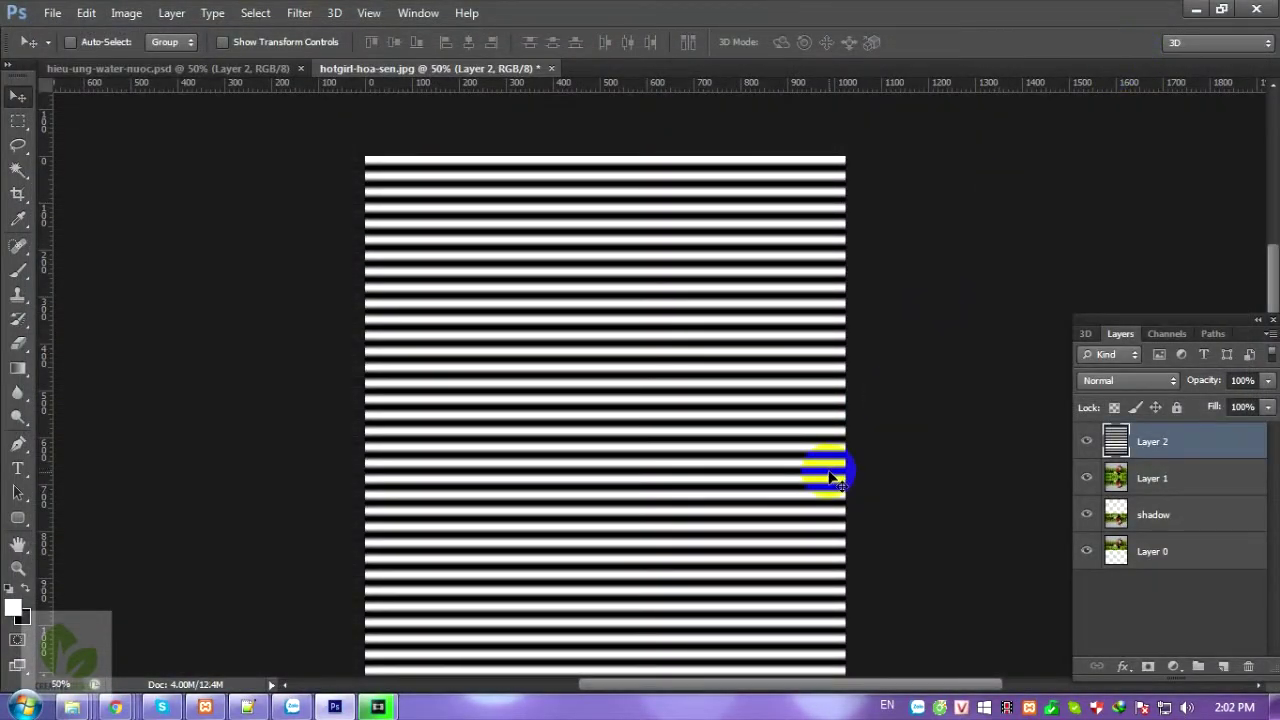
# Select the lower reflection area of Layer 2 and start a Perspective transform
pyautogui.hotkey('ctrl', '-')
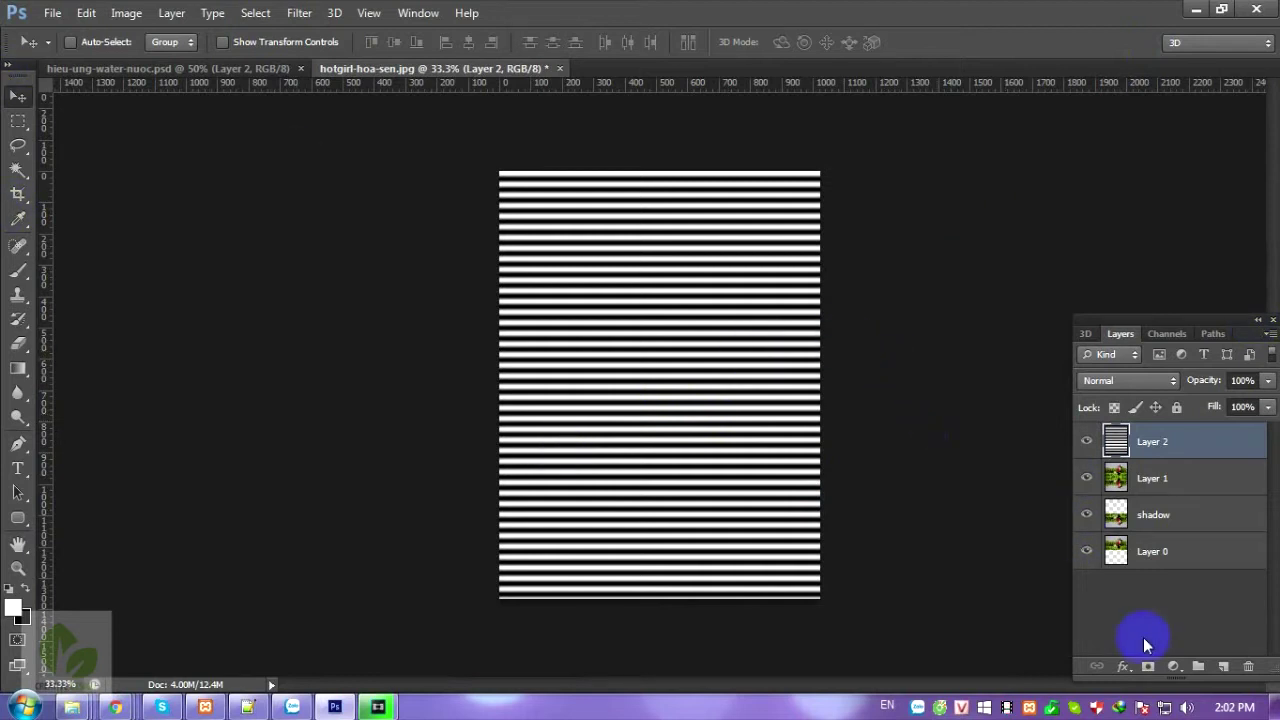
pyautogui.keyDown('ctrl'); pyautogui.click(1116, 516); pyautogui.keyUp('ctrl')
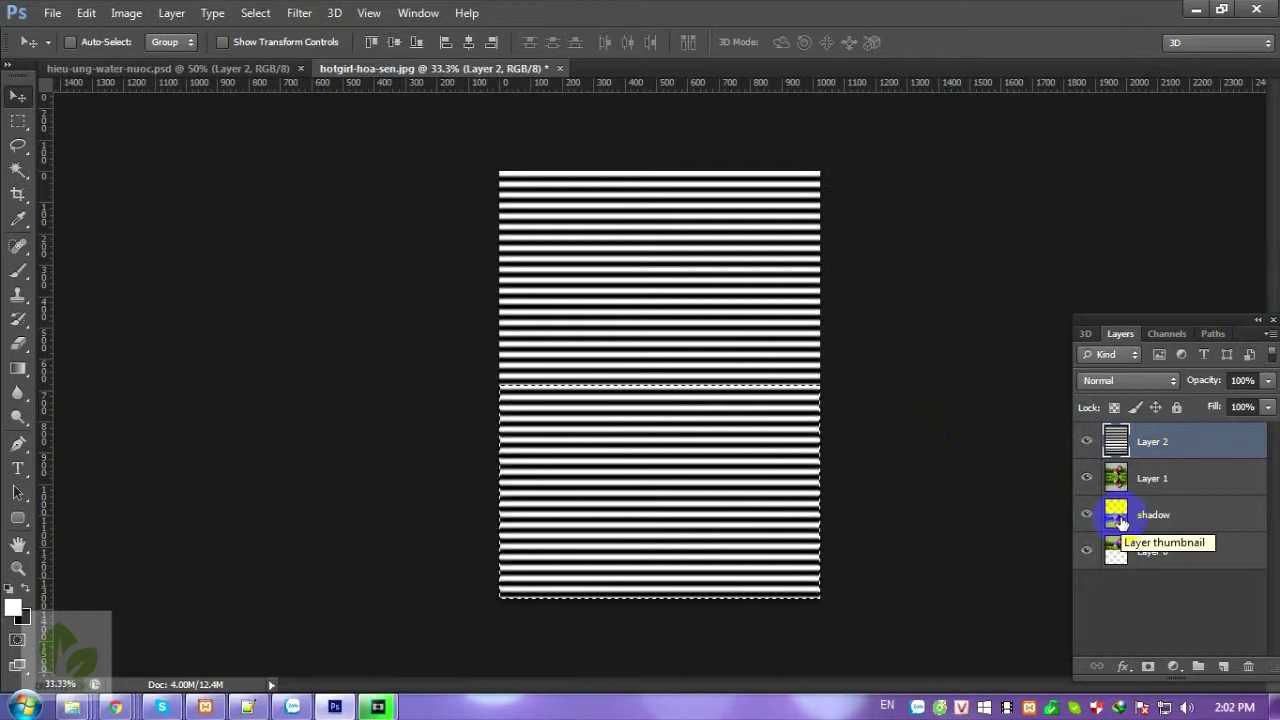
pyautogui.hotkey('ctrl', 't')
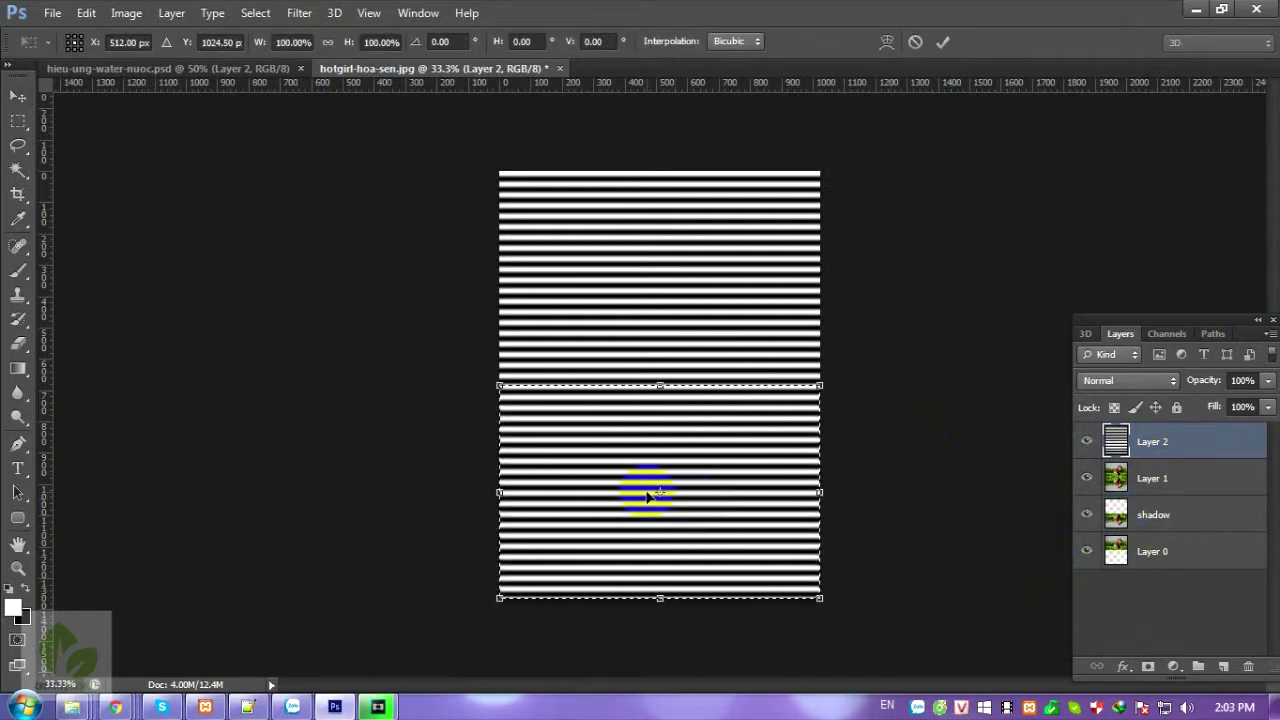
pyautogui.rightClick(646, 453)
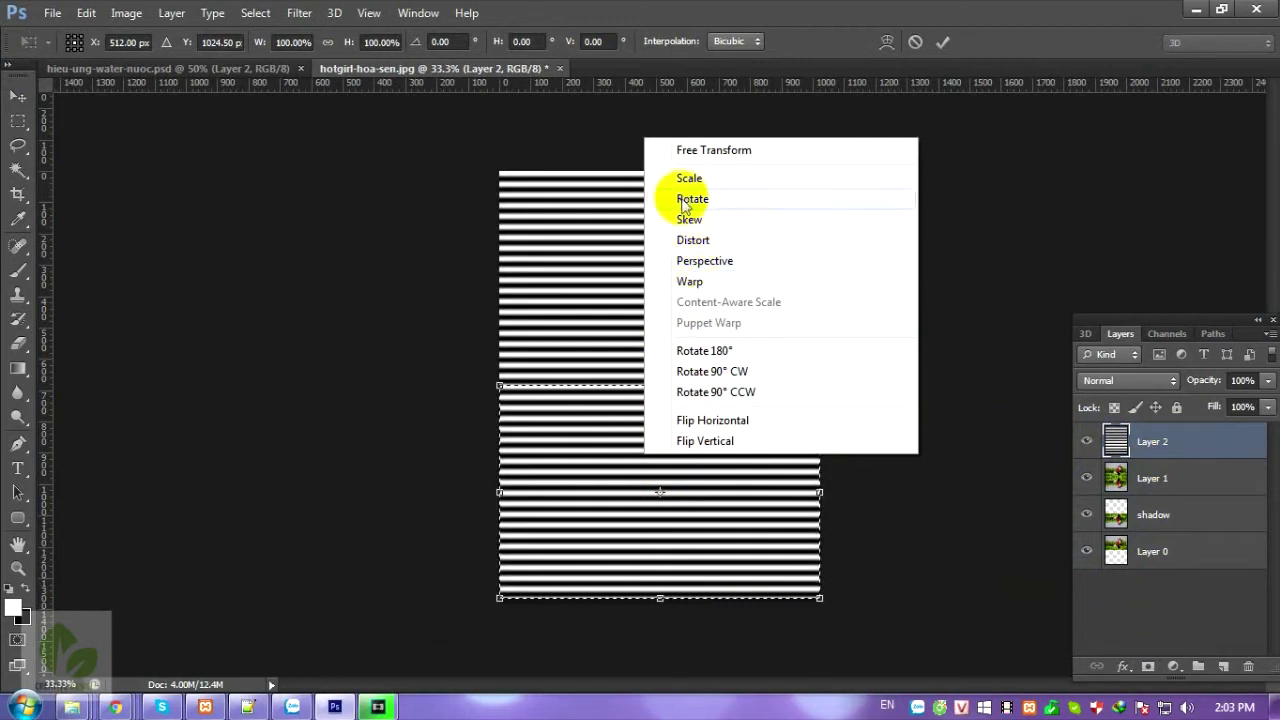
pyautogui.click(688, 263)
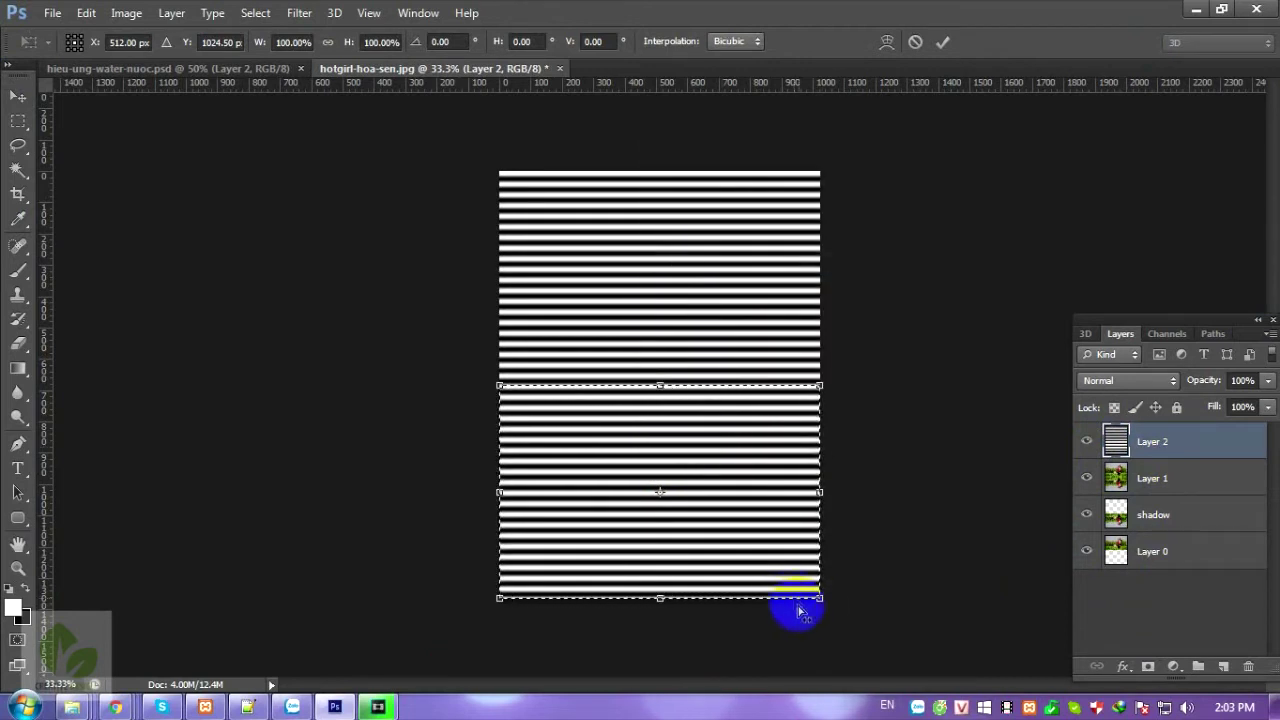
# Widen the stripes' bottom corners, apply the perspective, and toggle Layer 2 to compare
pyautogui.moveTo(820, 598); pyautogui.dragTo(995, 577)
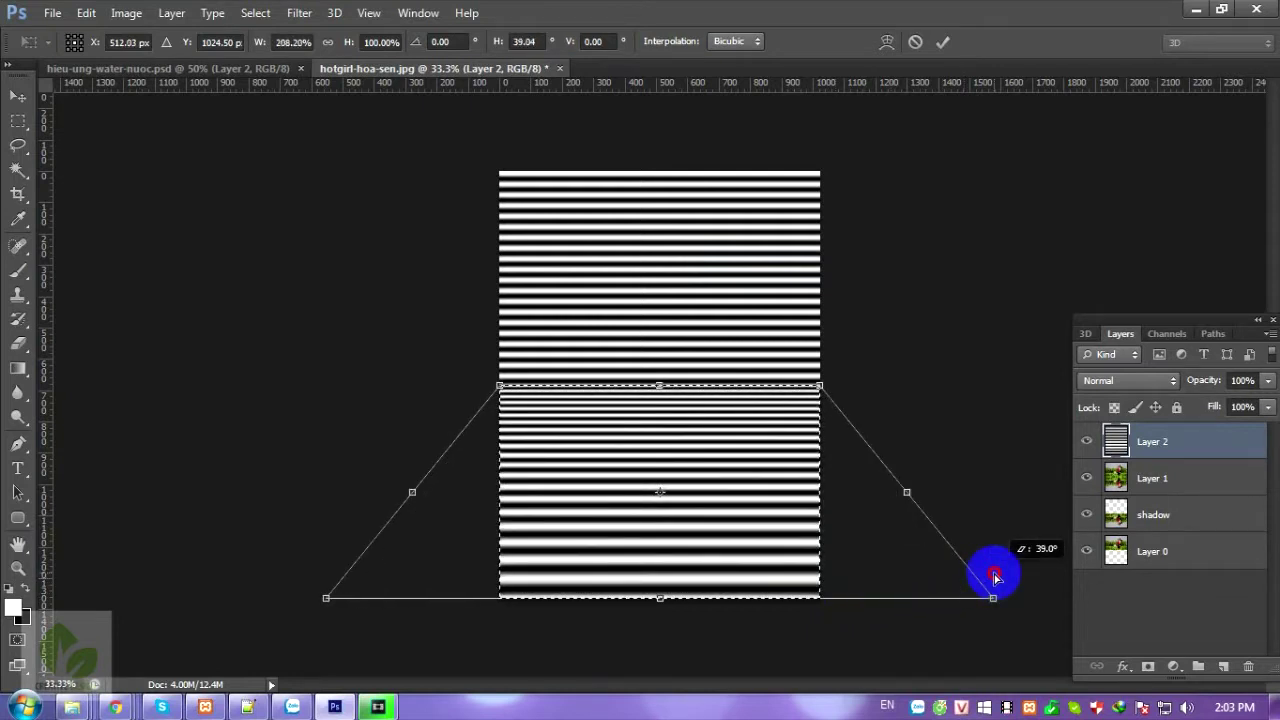
pyautogui.moveTo(995, 577); pyautogui.dragTo(996, 582)
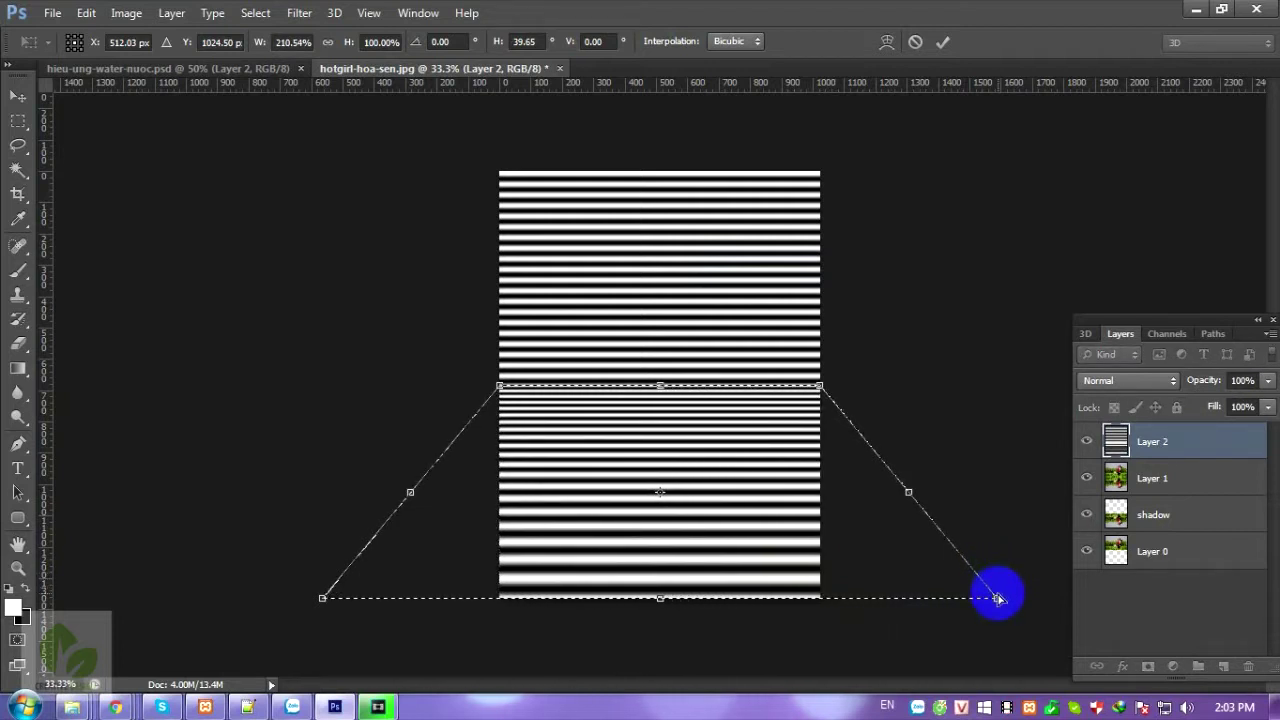
pyautogui.moveTo(998, 598); pyautogui.dragTo(1000, 595)
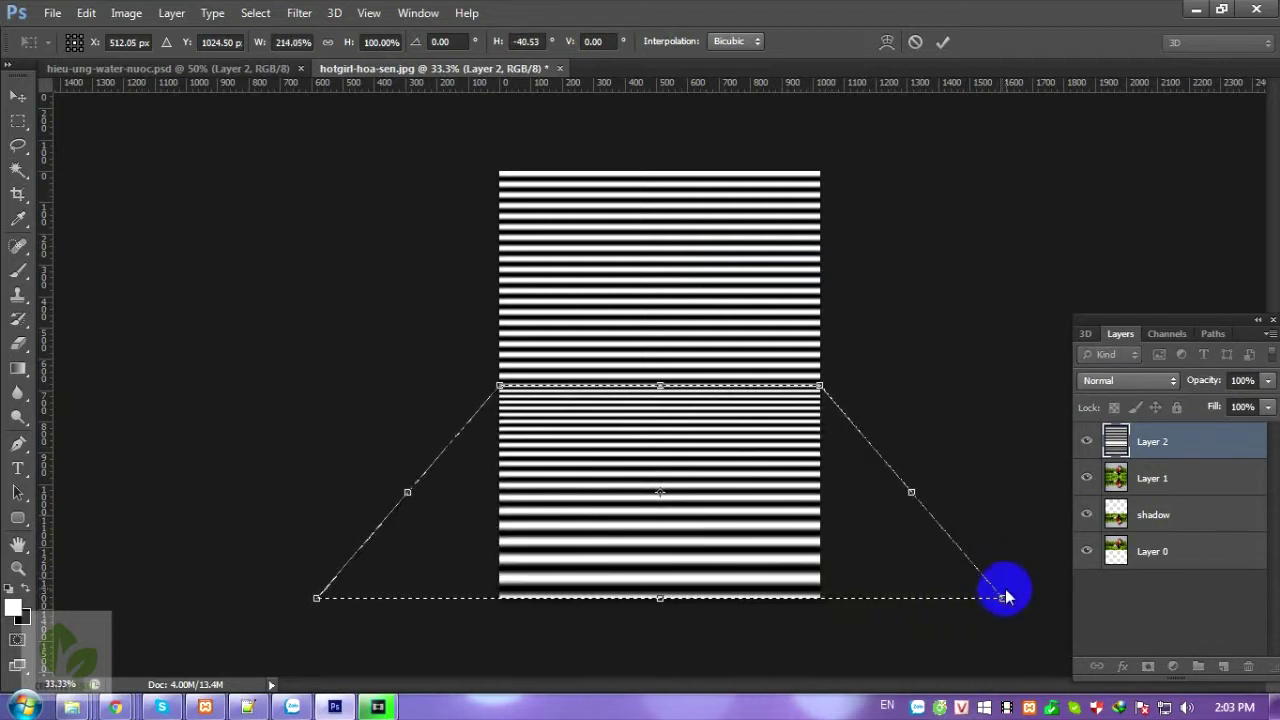
pyautogui.press('Return')
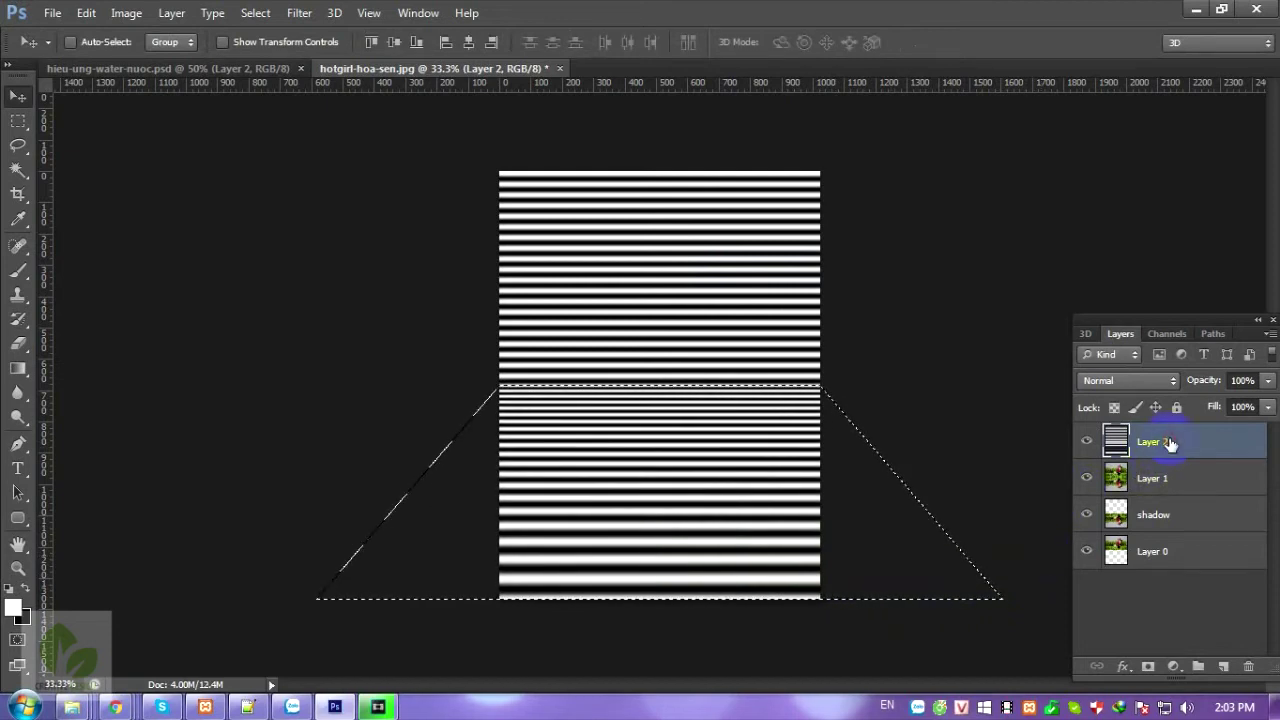
pyautogui.click(1087, 441)
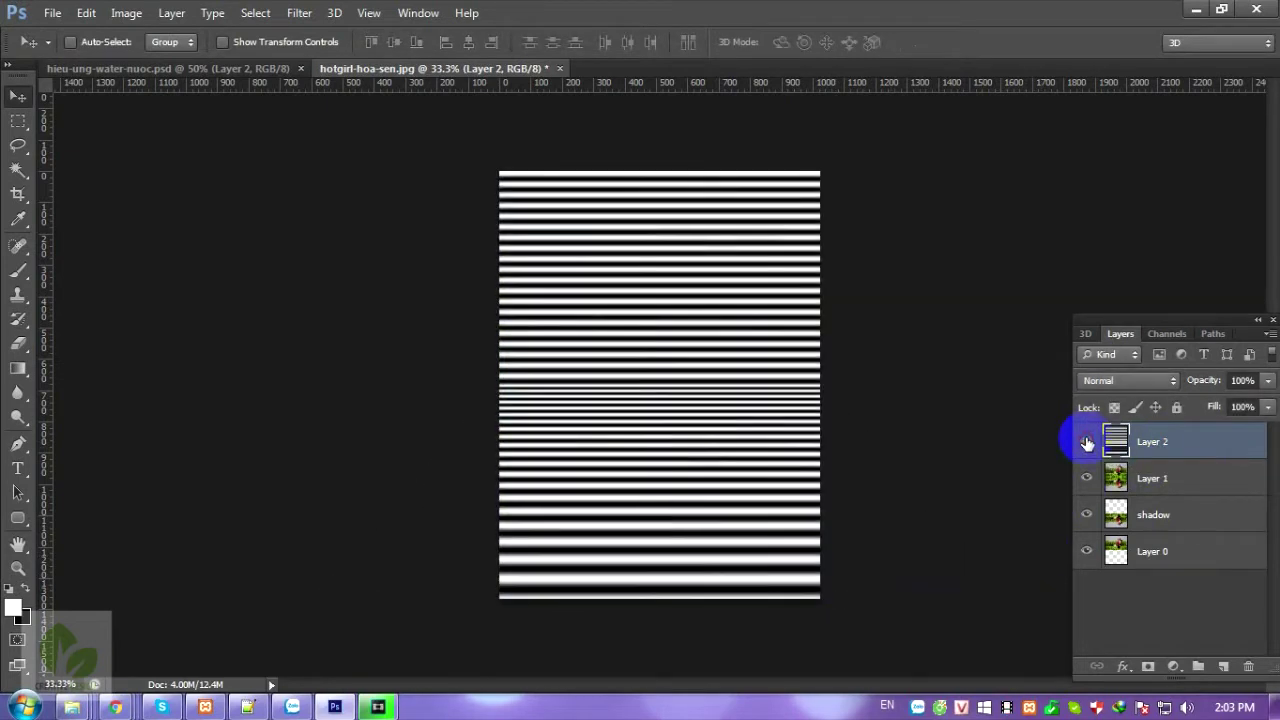
pyautogui.click(1087, 441)
pyautogui.click(1087, 441)
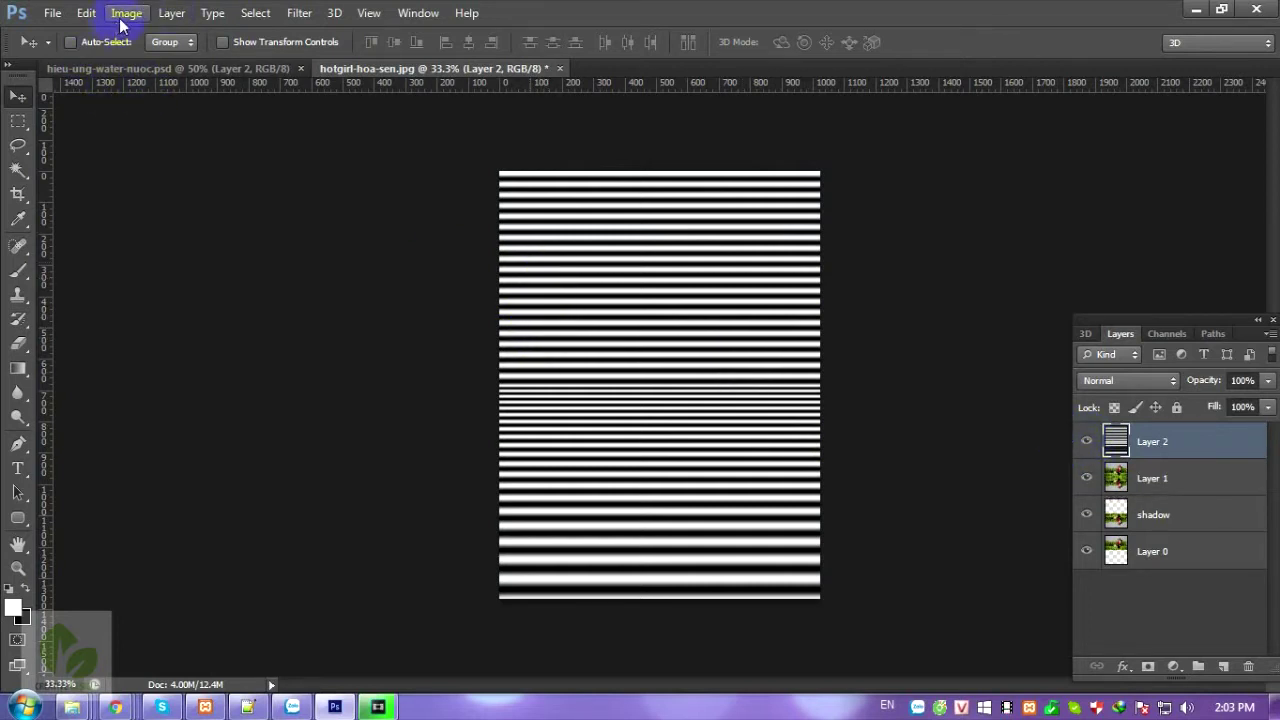
# Save the document as giot-nuoc.psd in Photoshop format, accepting Maximize Compatibility
pyautogui.click(86, 12)
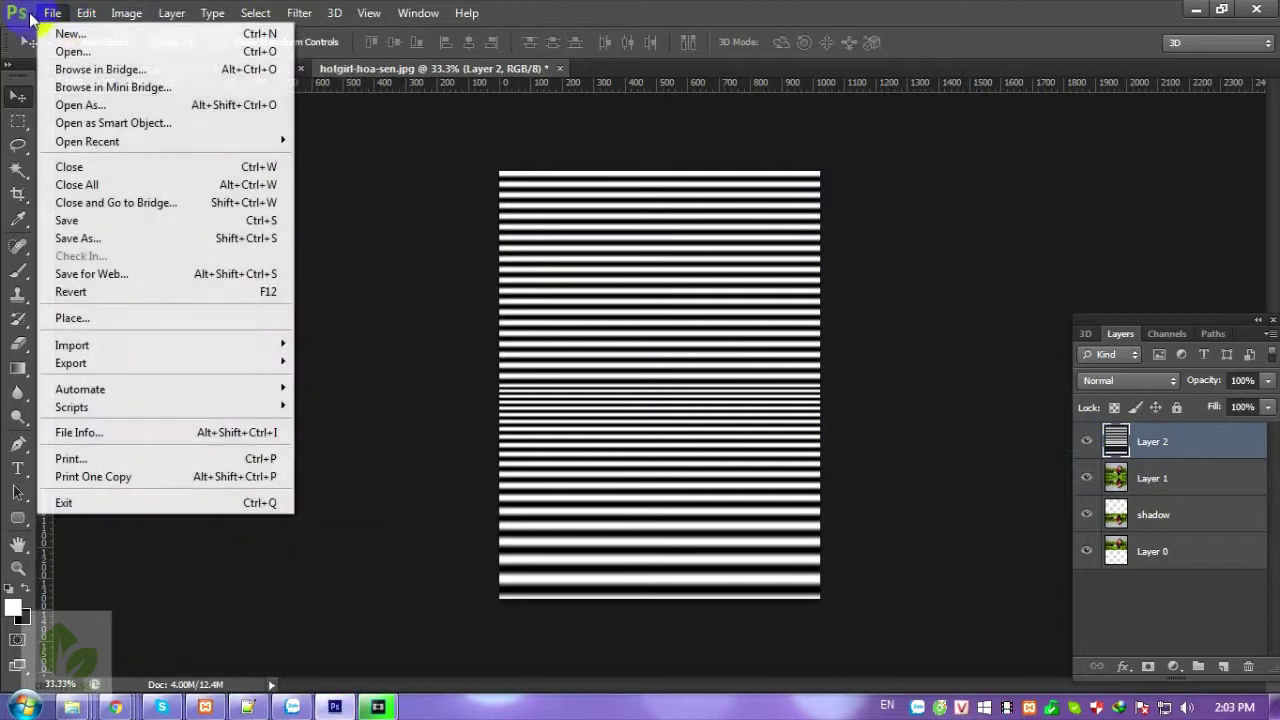
pyautogui.click(78, 238)
pyautogui.click(552, 436)
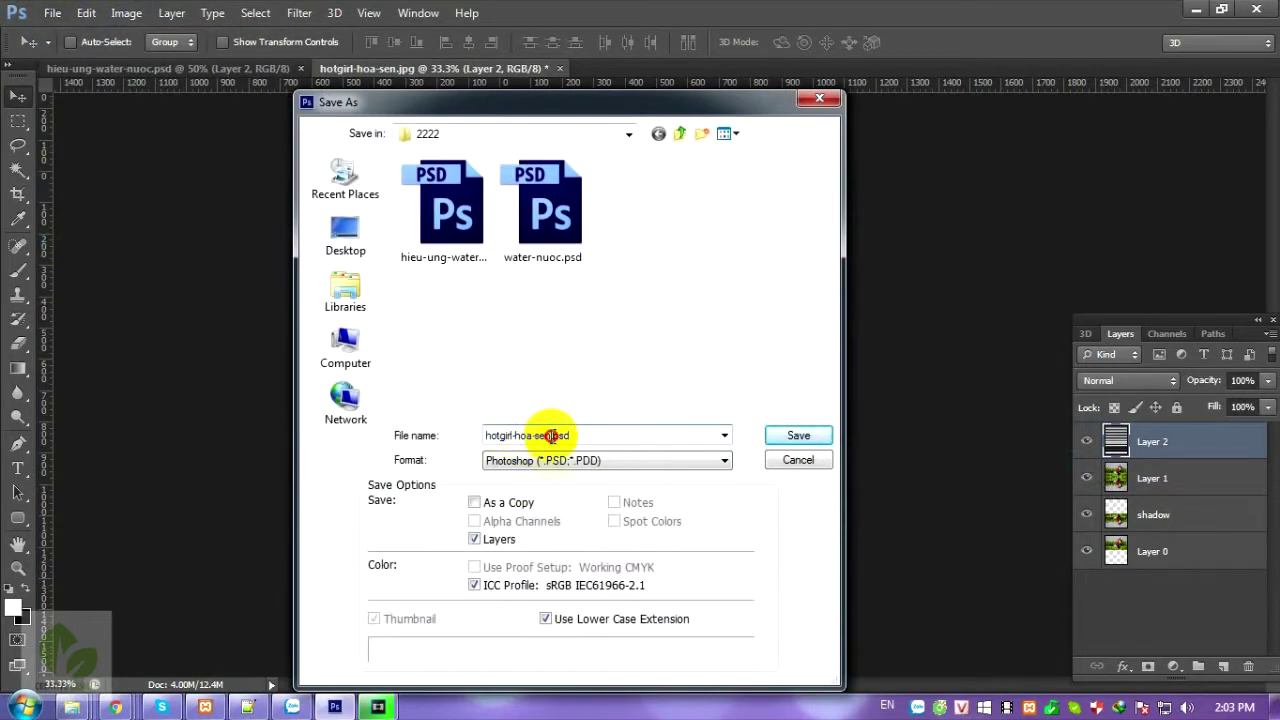
pyautogui.hotkey('shift', 'Home')
pyautogui.write('gioi')
pyautogui.press('BackSpace')
pyautogui.write('t-nuoc')
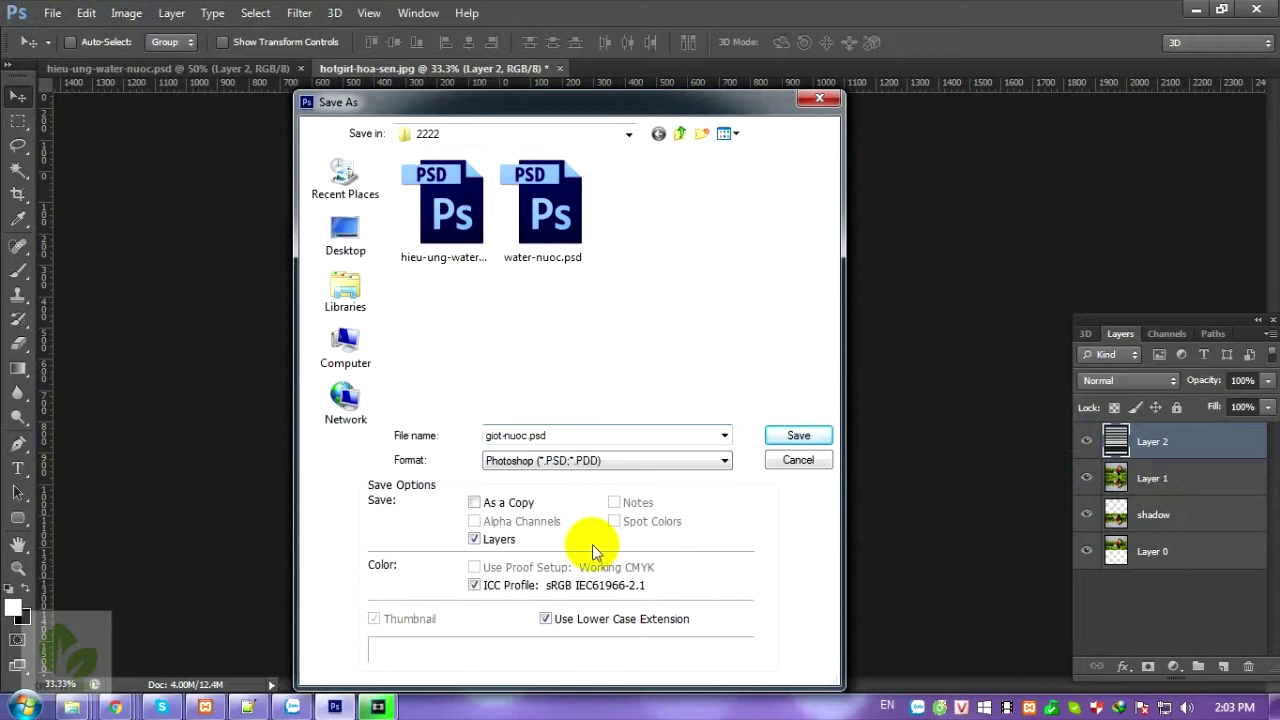
pyautogui.click(795, 436)
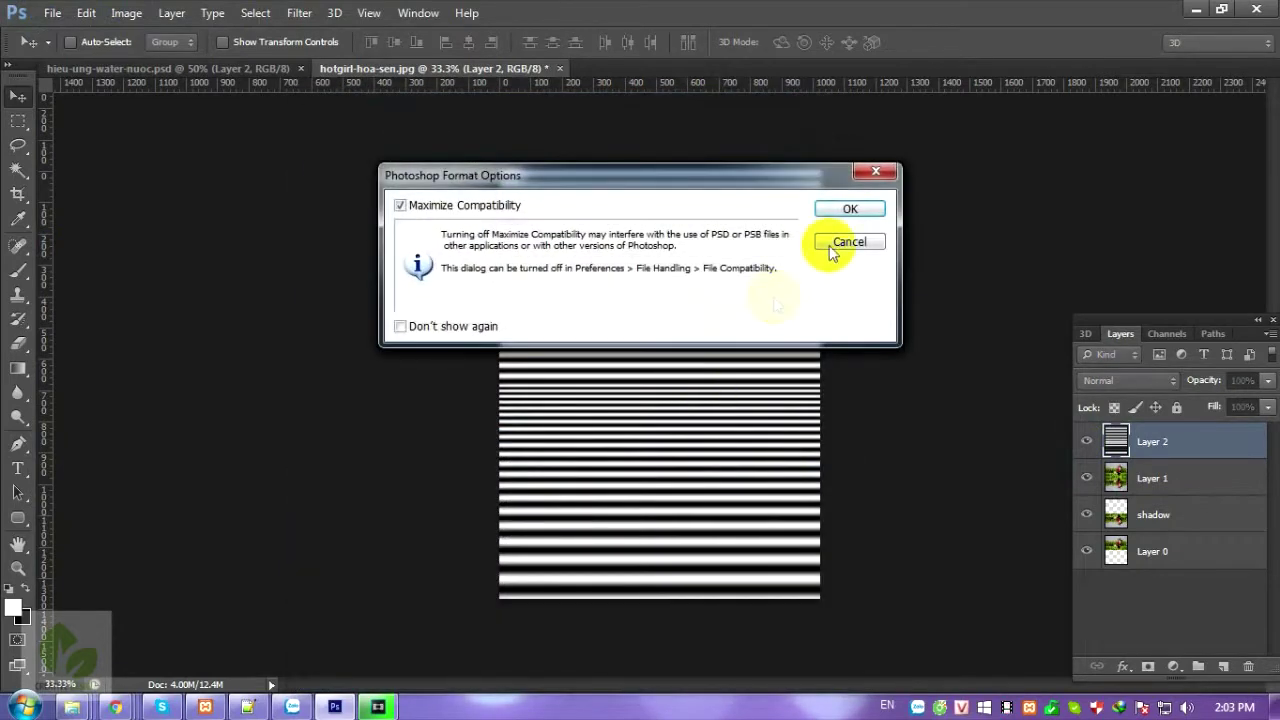
pyautogui.click(846, 208)
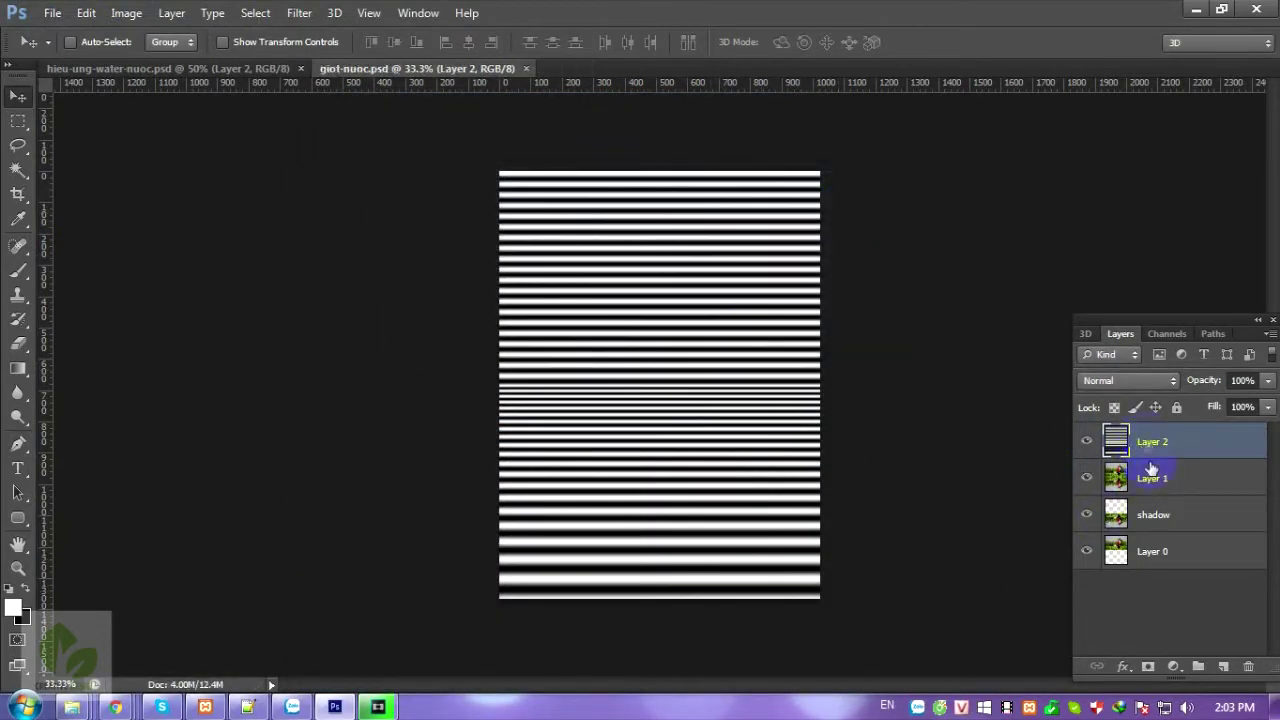
# Delete the striped Layer 2 and hide Layer 1
pyautogui.moveTo(1146, 443); pyautogui.dragTo(1253, 656)
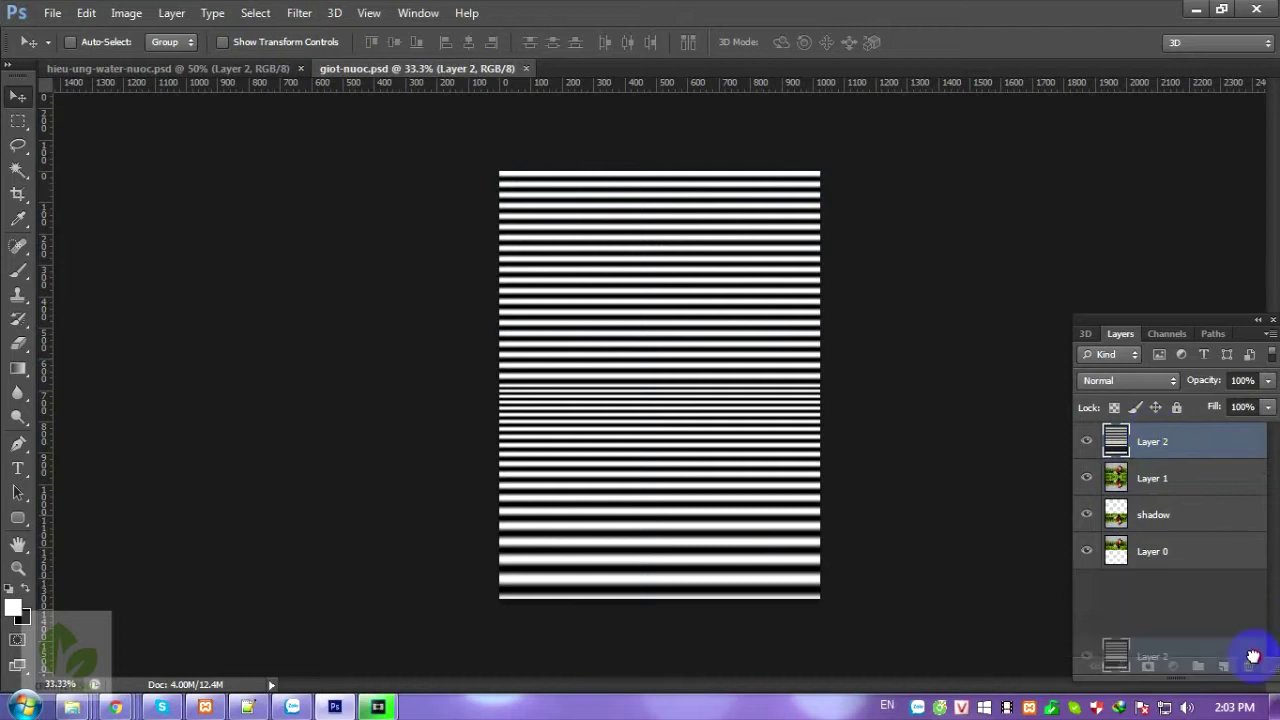
pyautogui.moveTo(1249, 665); pyautogui.dragTo(1248, 666)
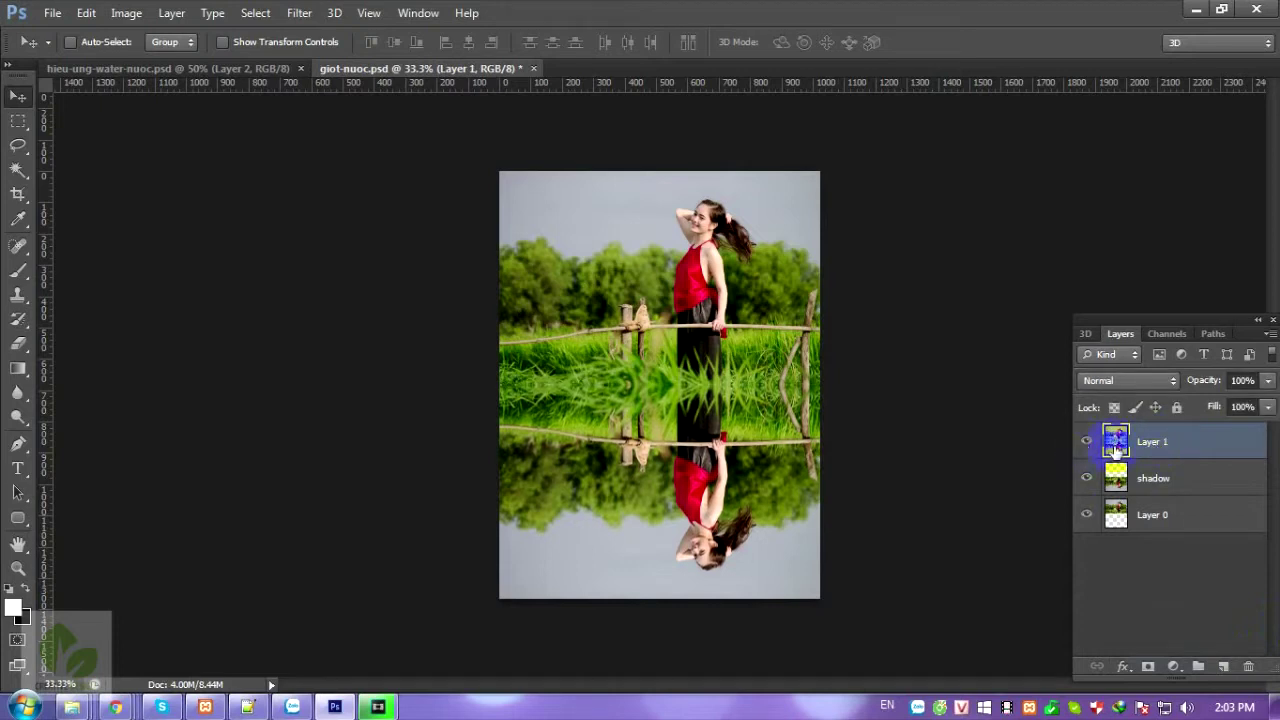
pyautogui.click(1086, 443)
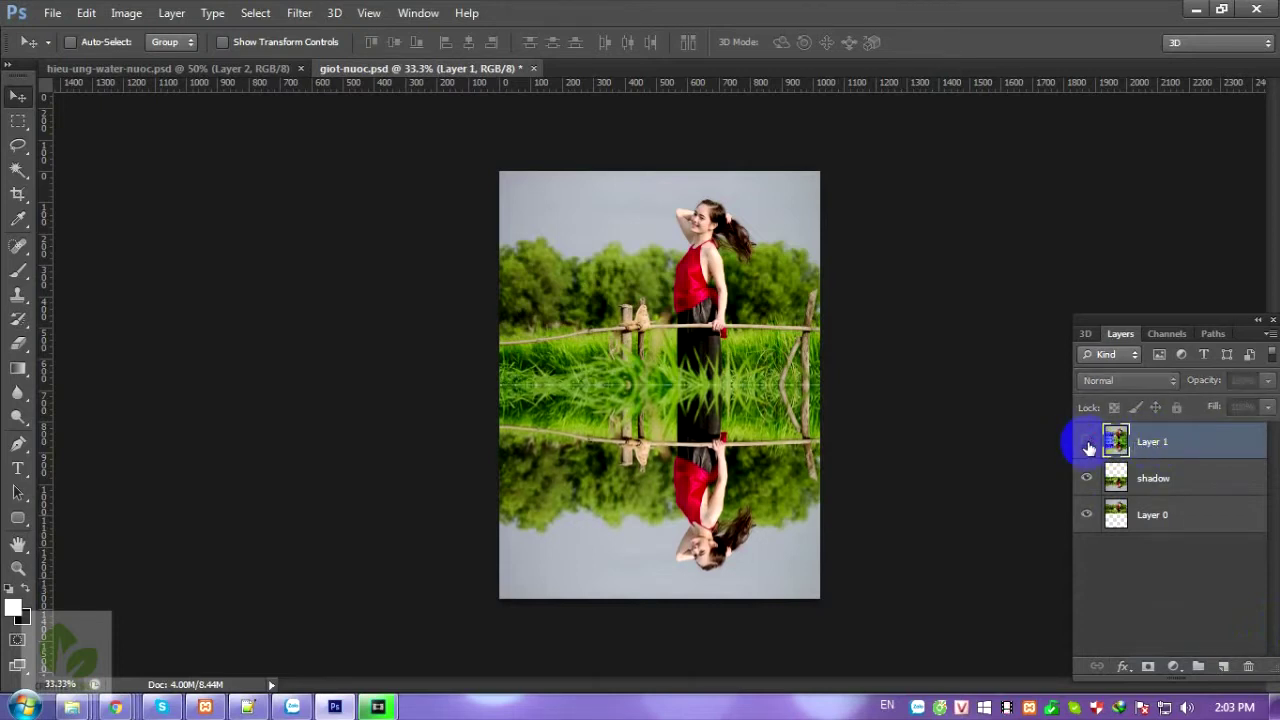
pyautogui.click(1088, 445)
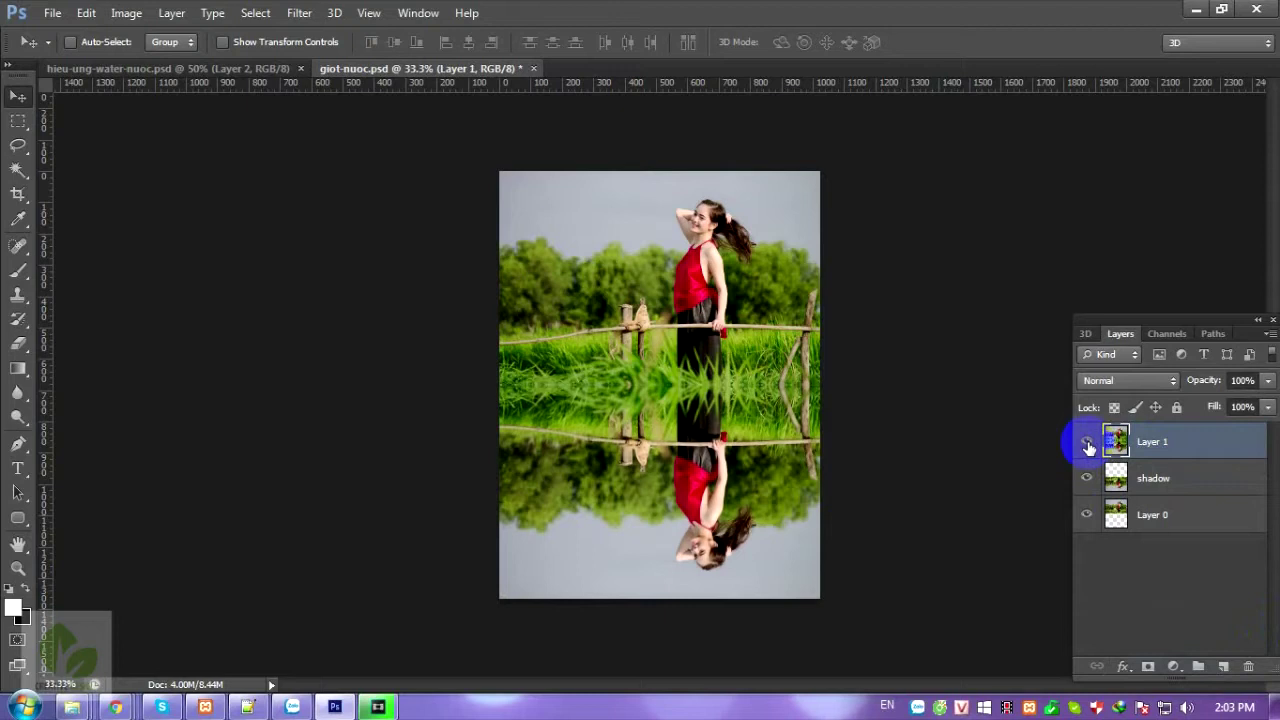
pyautogui.rightClick(1149, 446)
pyautogui.click(1087, 441)
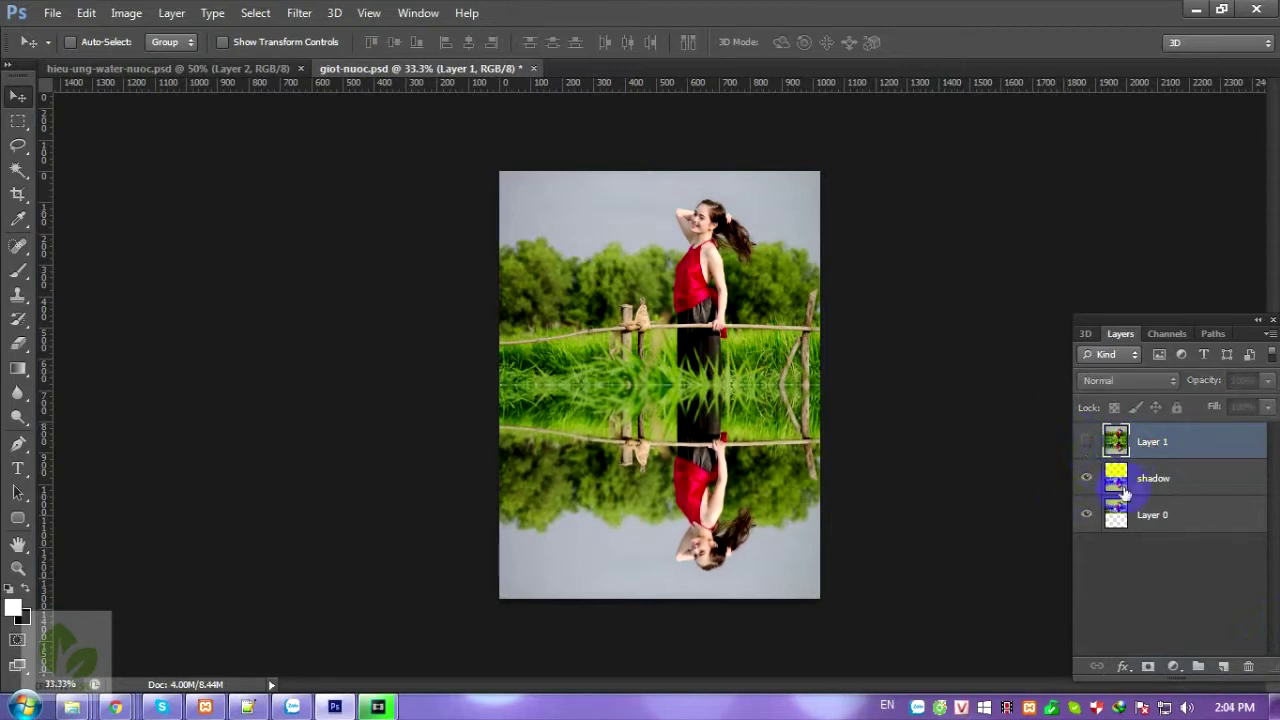
# Reapply the last distortion filter (Ctrl+F) to the shadow layer
pyautogui.click(1142, 518)
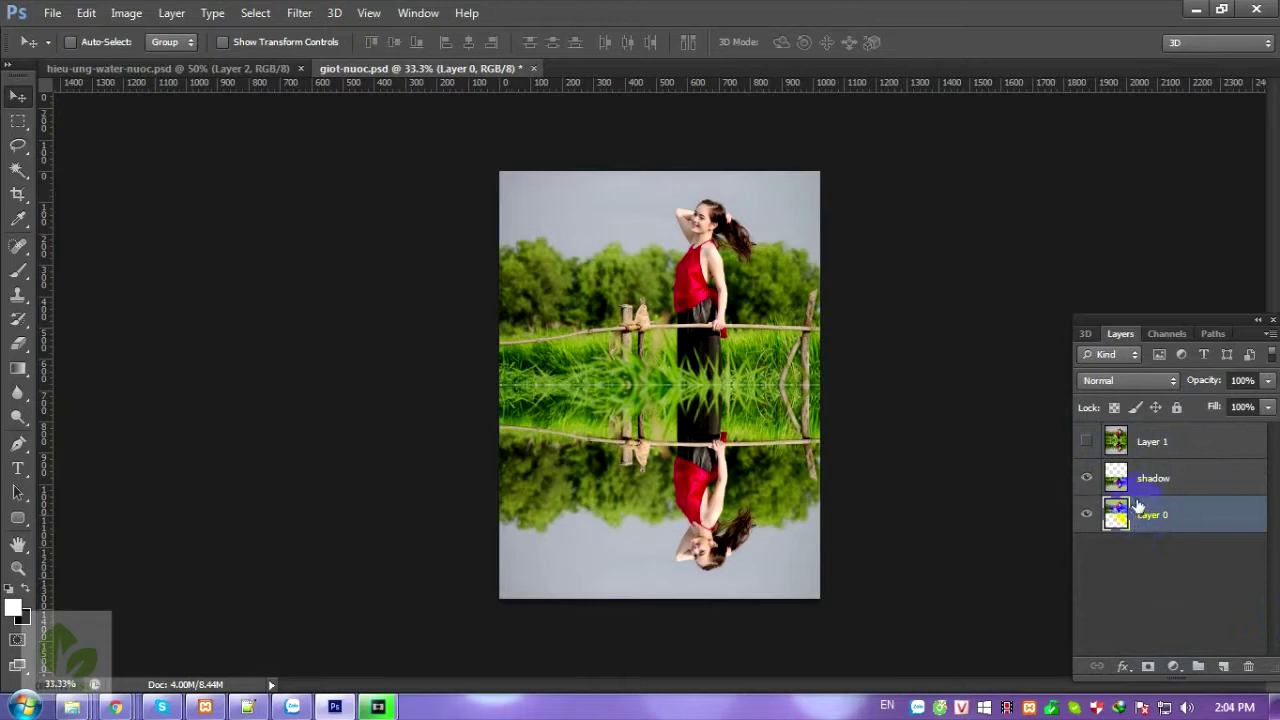
pyautogui.click(1144, 484)
pyautogui.click(1149, 515)
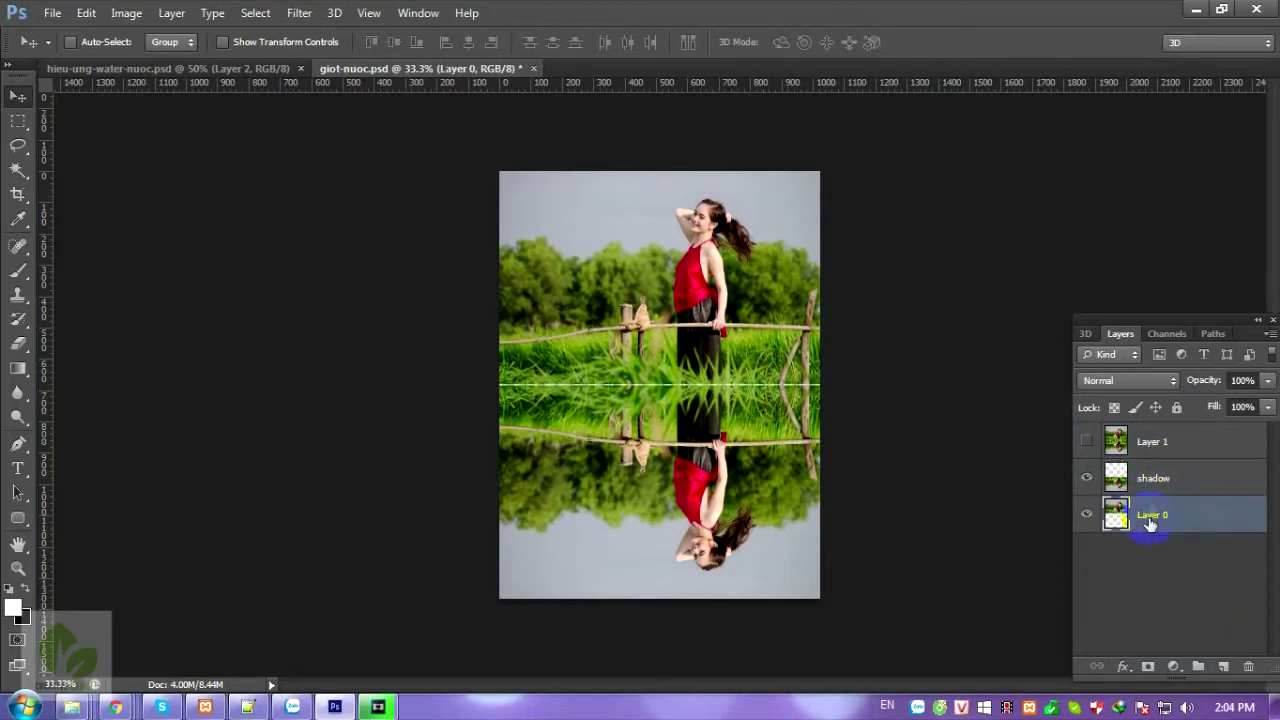
pyautogui.click(1156, 495)
pyautogui.hotkey('ctrl', 'f')
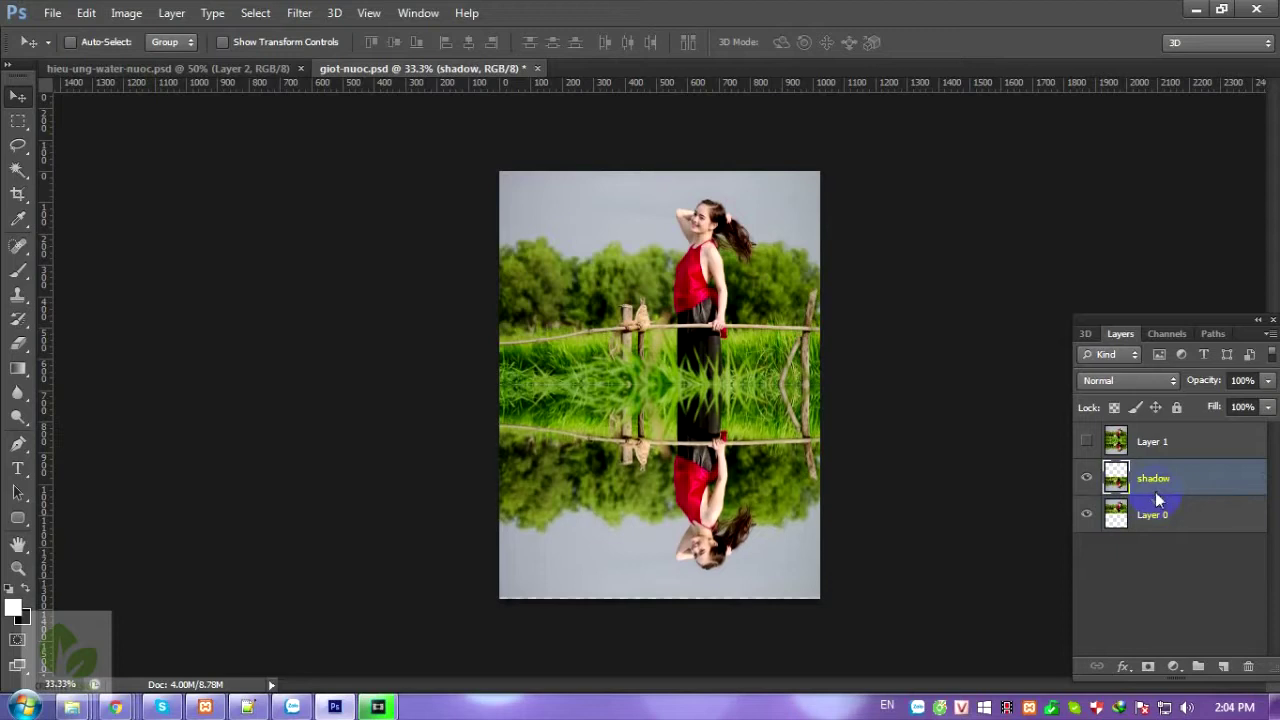
# Delete Layer 1 and stamp shadow and Layer 0 into a new merged layer on top
pyautogui.click(1147, 448)
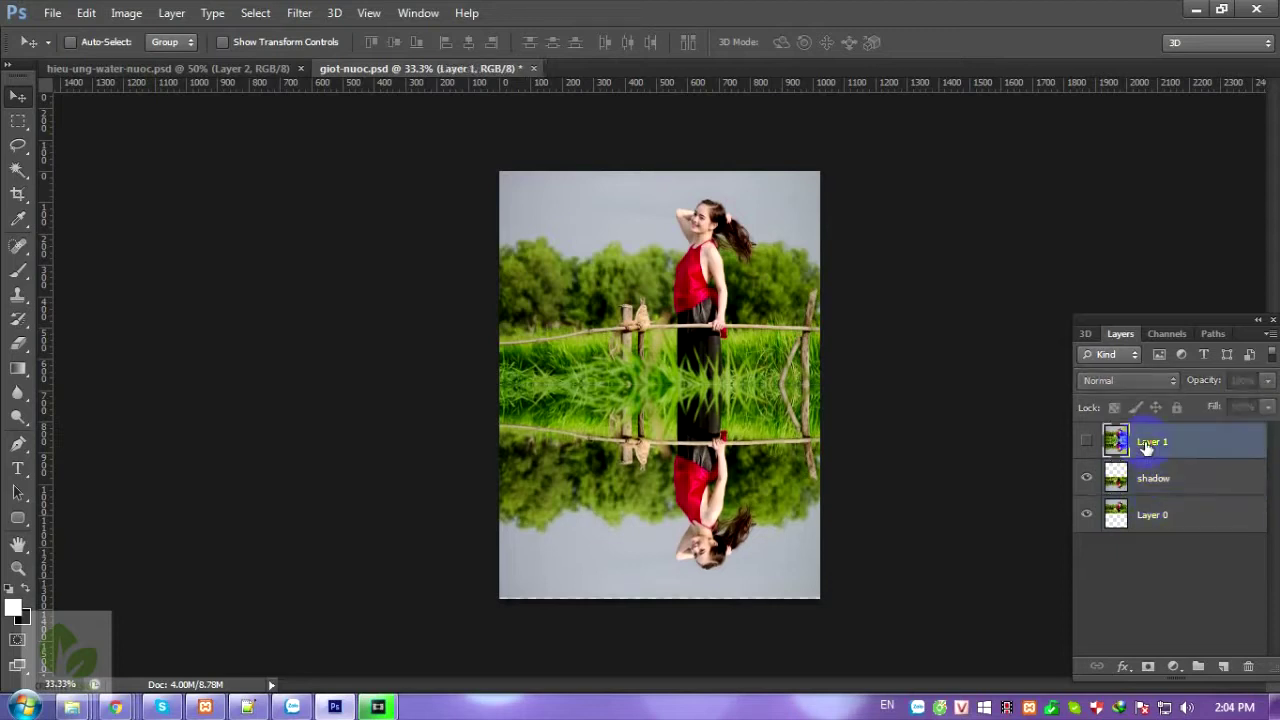
pyautogui.moveTo(1150, 448); pyautogui.dragTo(1248, 666)
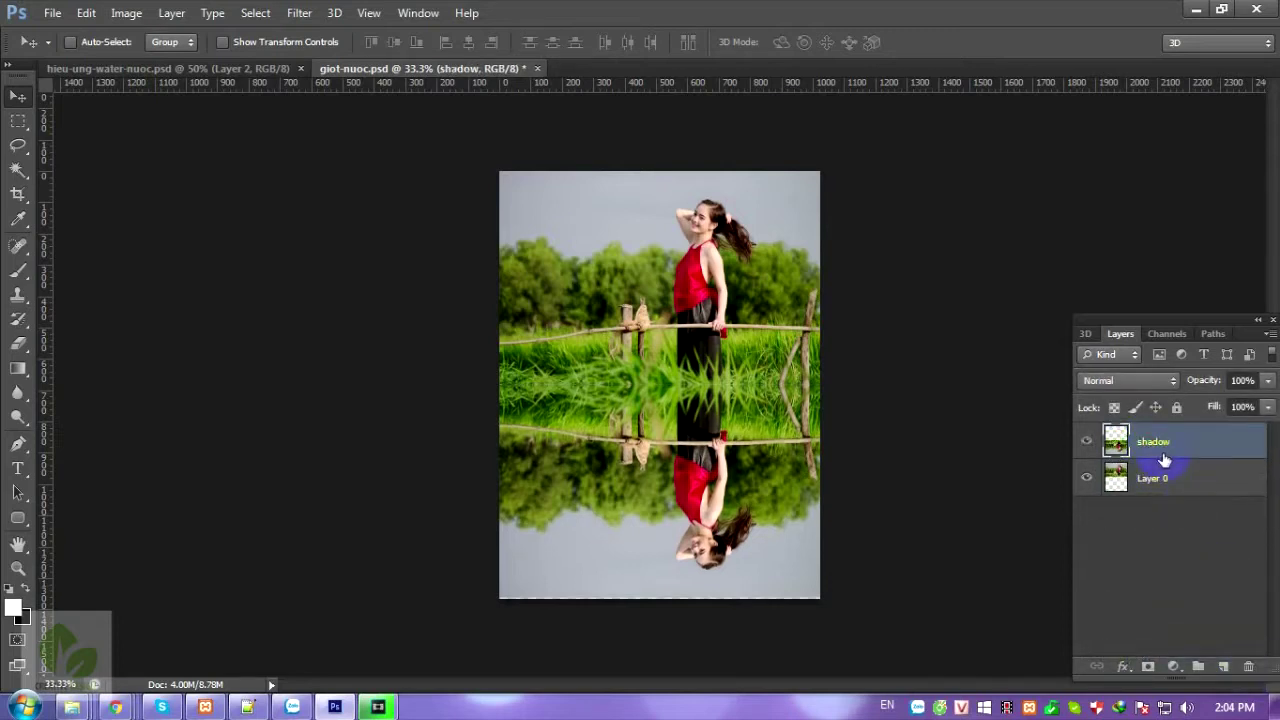
pyautogui.keyDown('ctrl'); pyautogui.click(1158, 479); pyautogui.keyUp('ctrl')
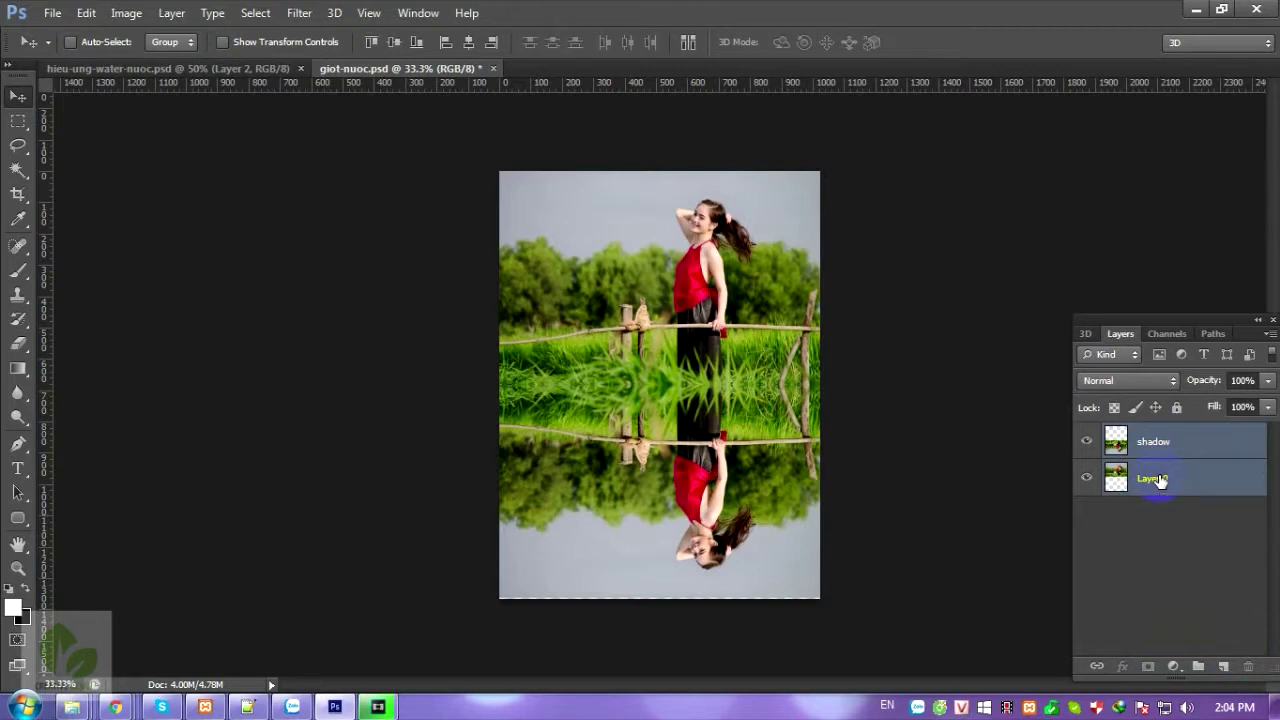
pyautogui.hotkey('ctrl', 'shift', 'alt', 'e')
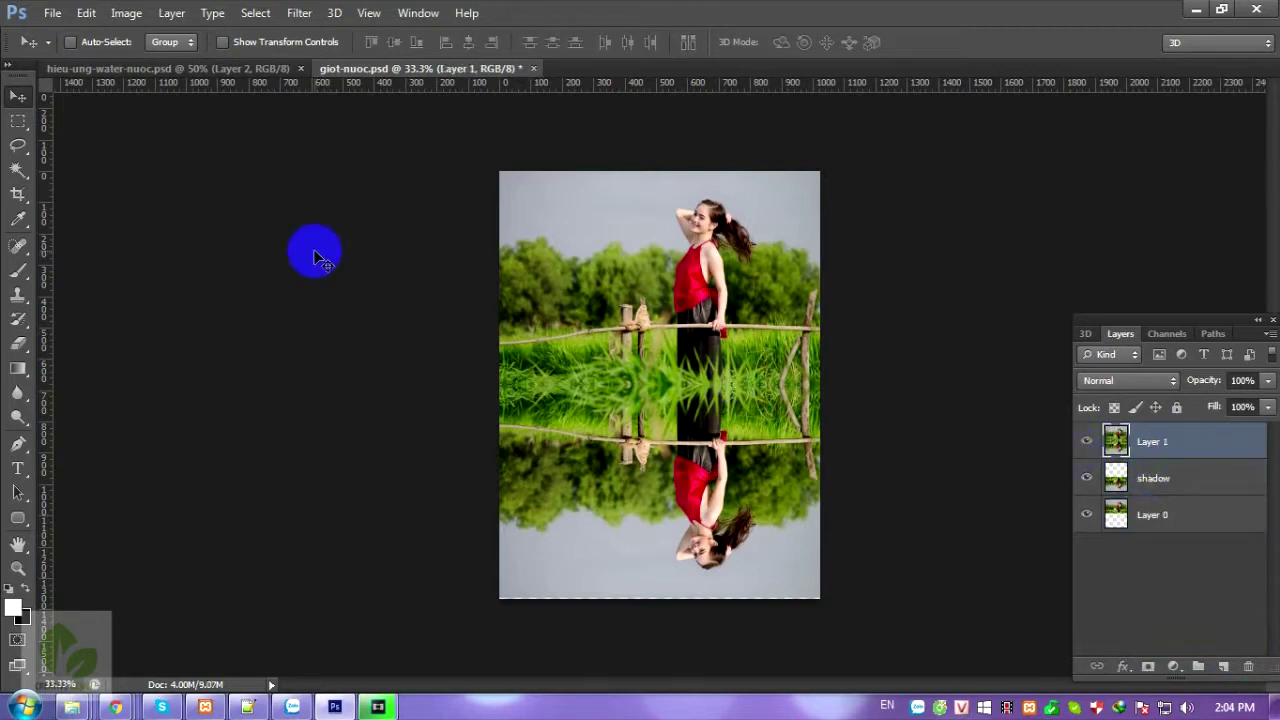
pyautogui.rightClick(1157, 451)
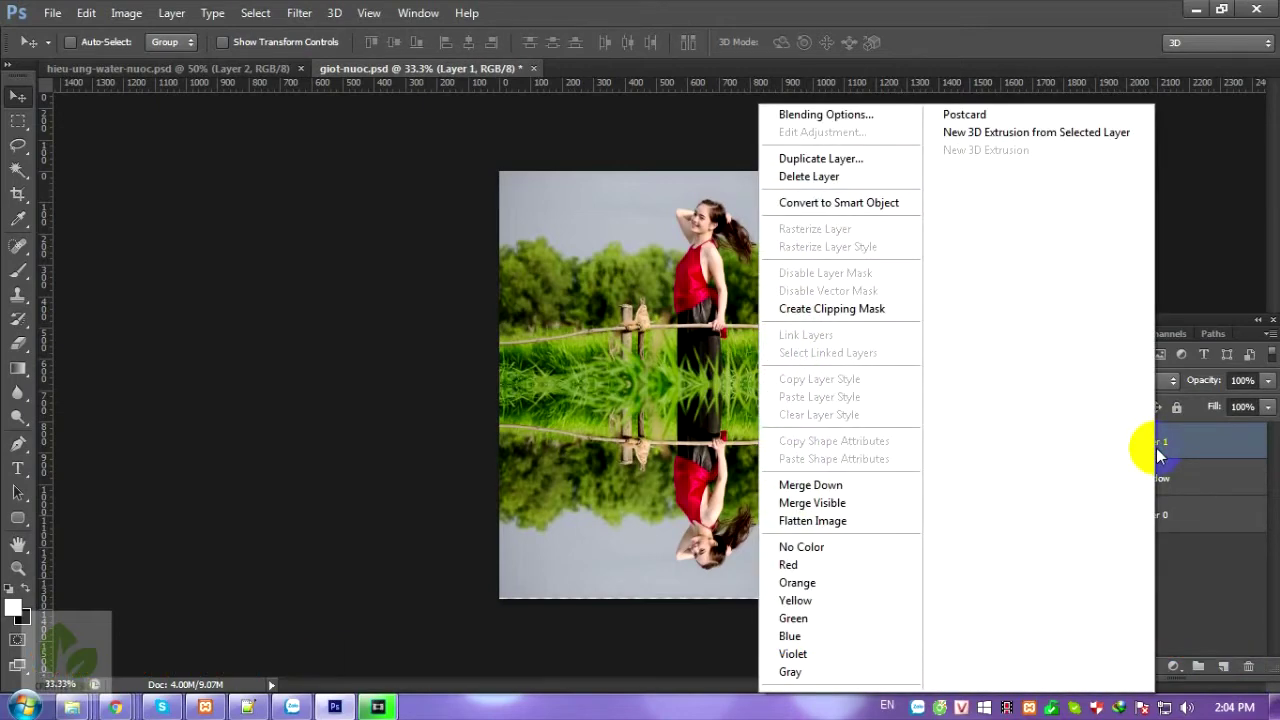
# Convert the merged Layer 1 into a Smart Object from its layer menu
pyautogui.click(845, 202)
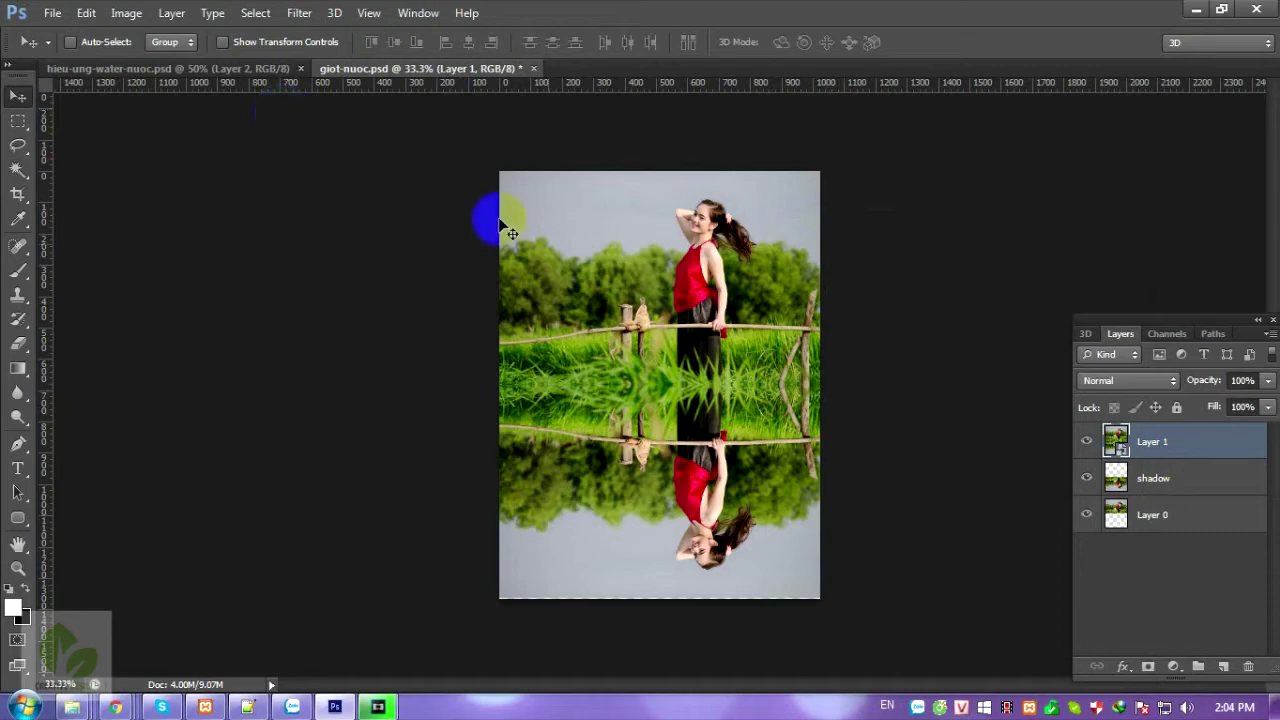
pyautogui.click(299, 13)
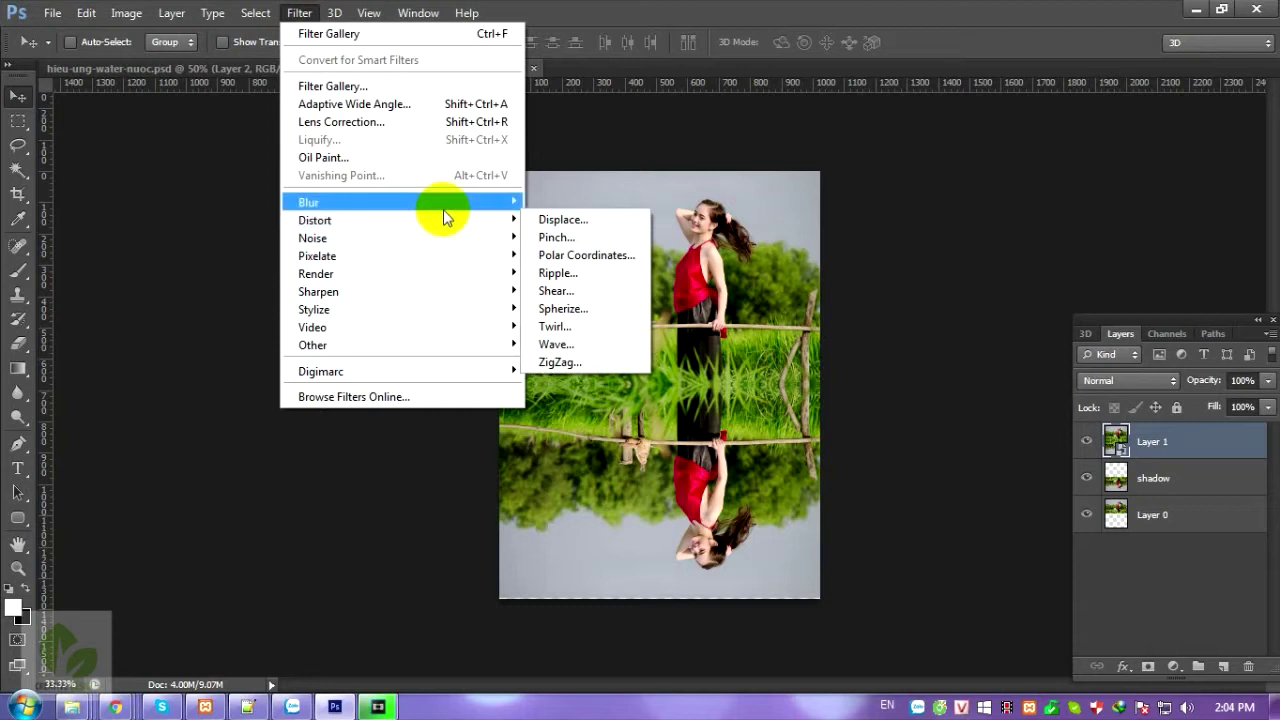
pyautogui.moveTo(400, 202)
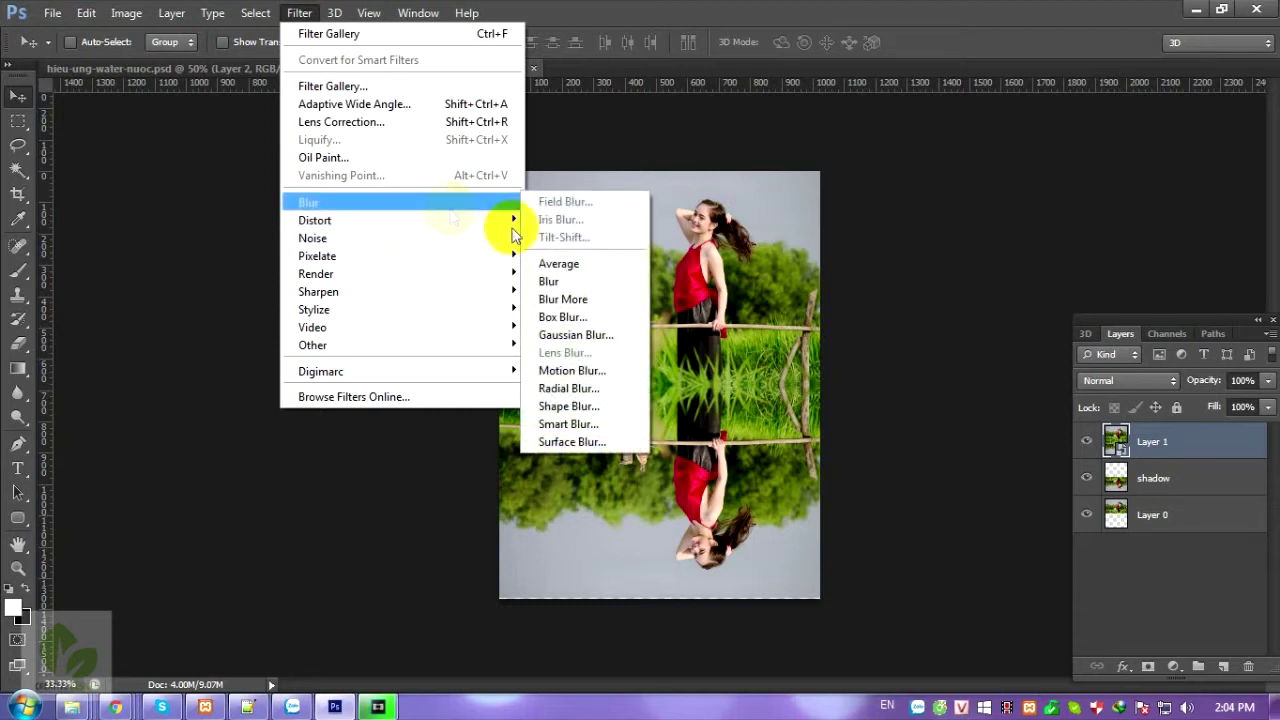
# Open Motion Blur and position its dialog and preview on the reflection
pyautogui.click(572, 371)
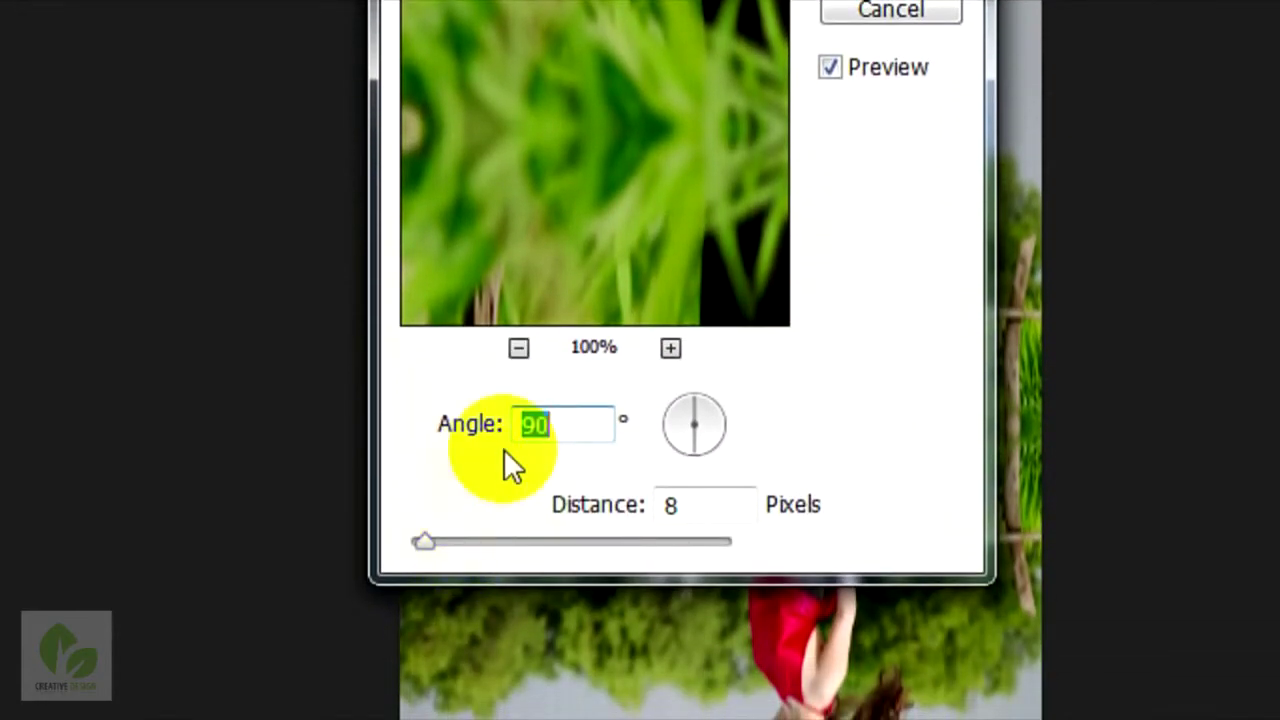
pyautogui.click(669, 428)
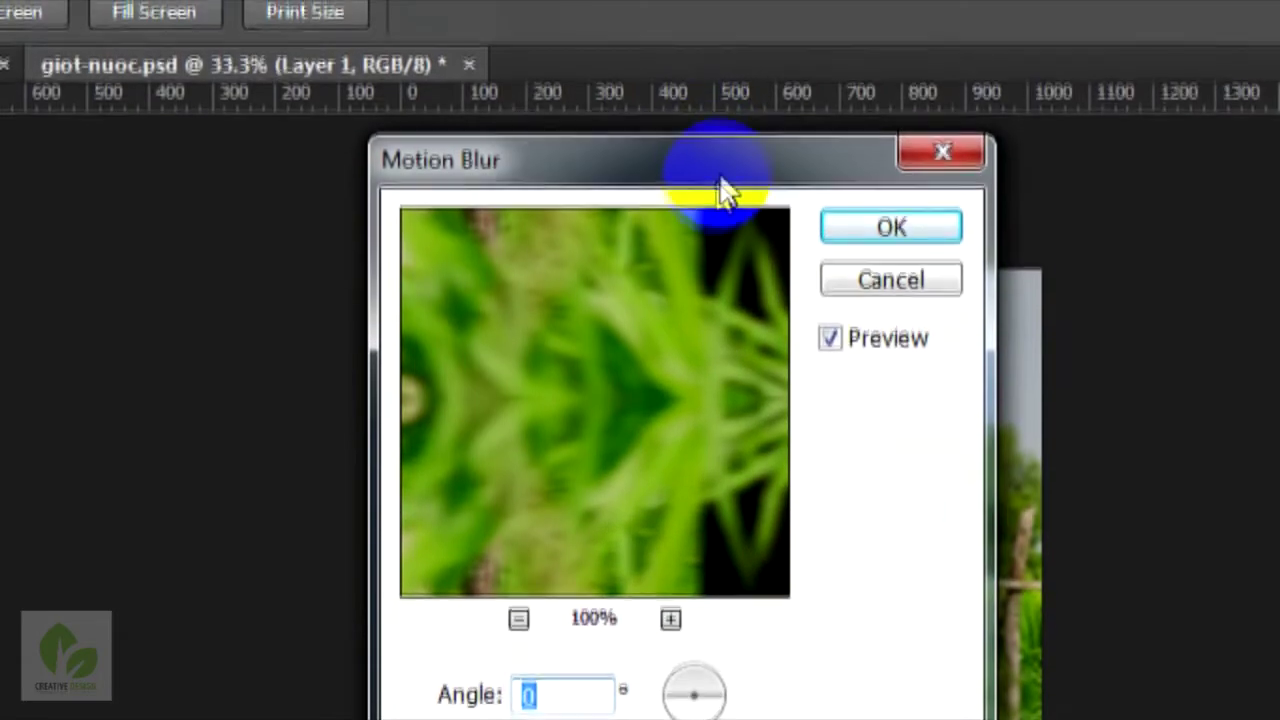
pyautogui.moveTo(722, 190); pyautogui.dragTo(1095, 312)
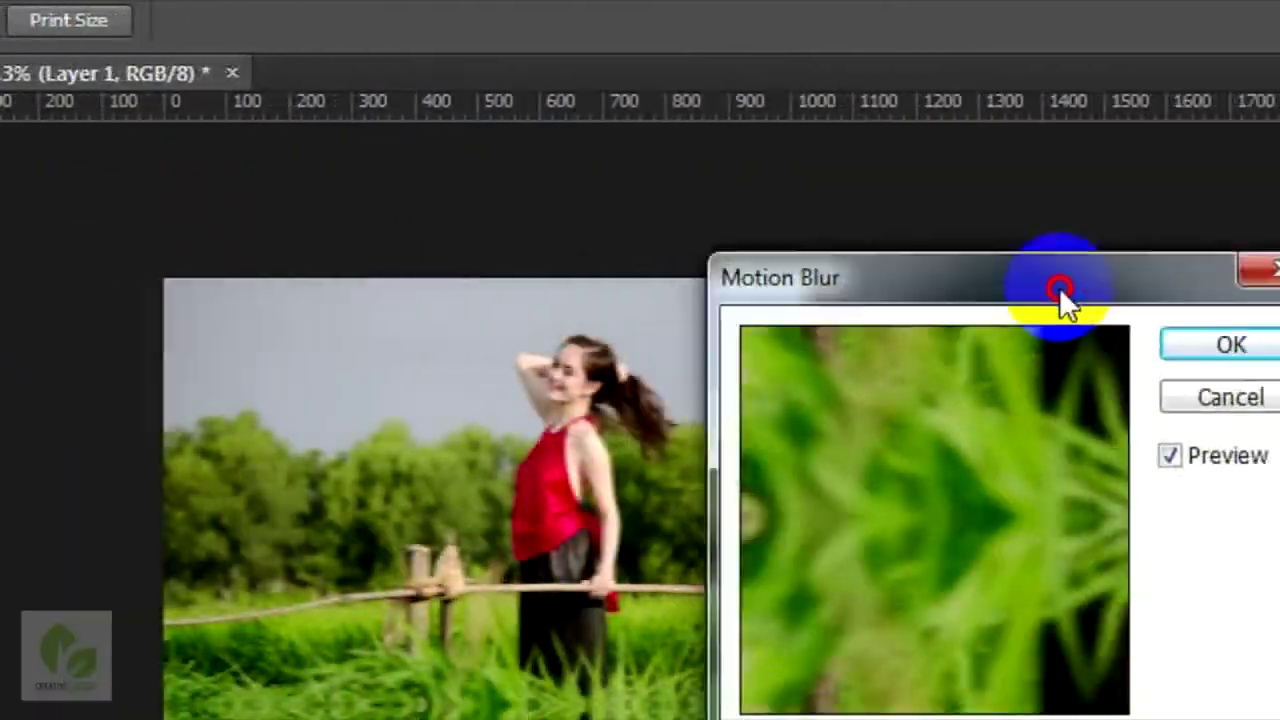
pyautogui.moveTo(1091, 304); pyautogui.dragTo(1275, 306)
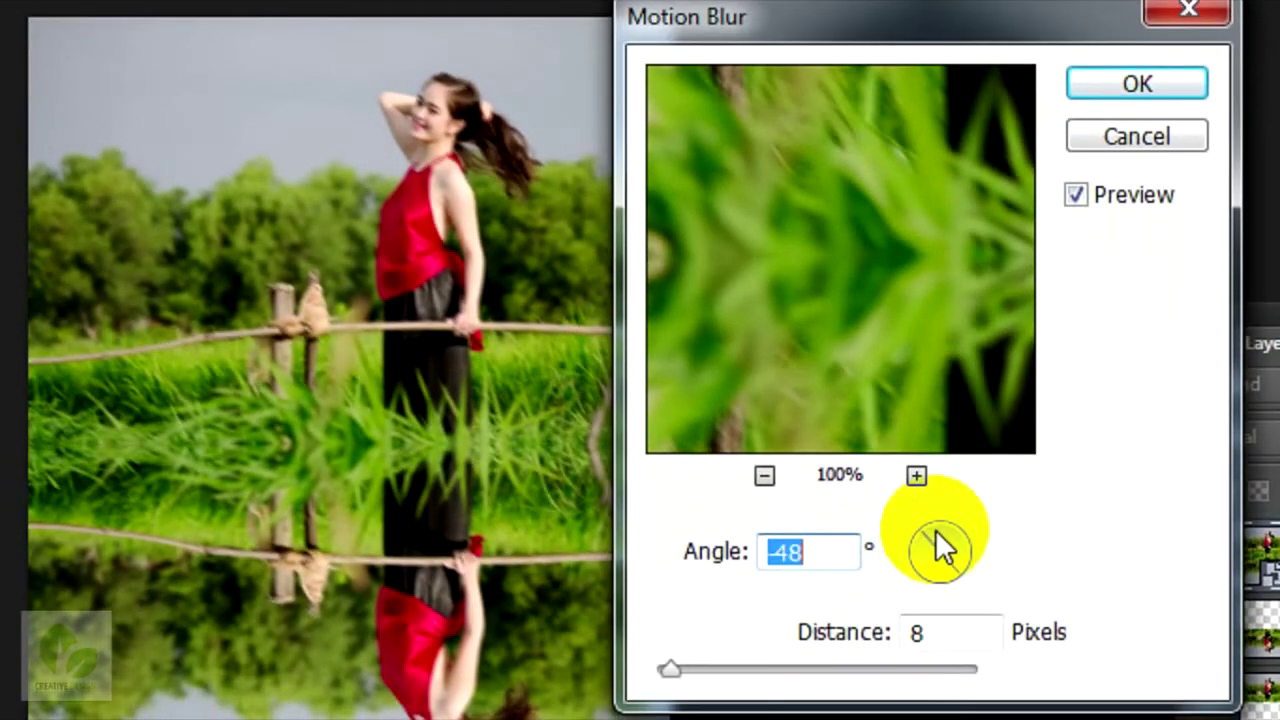
pyautogui.moveTo(806, 286); pyautogui.dragTo(818, 255)
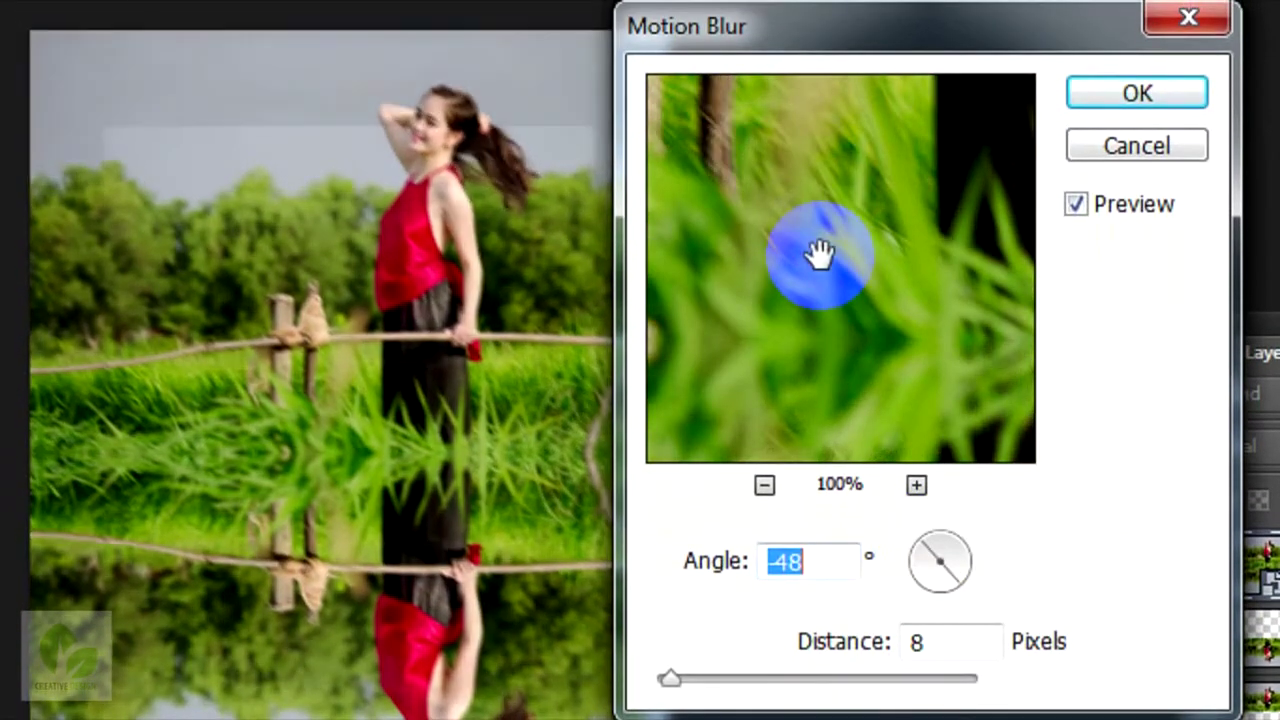
pyautogui.hotkey('ctrl', '-')
pyautogui.moveTo(843, 371); pyautogui.dragTo(794, 406)
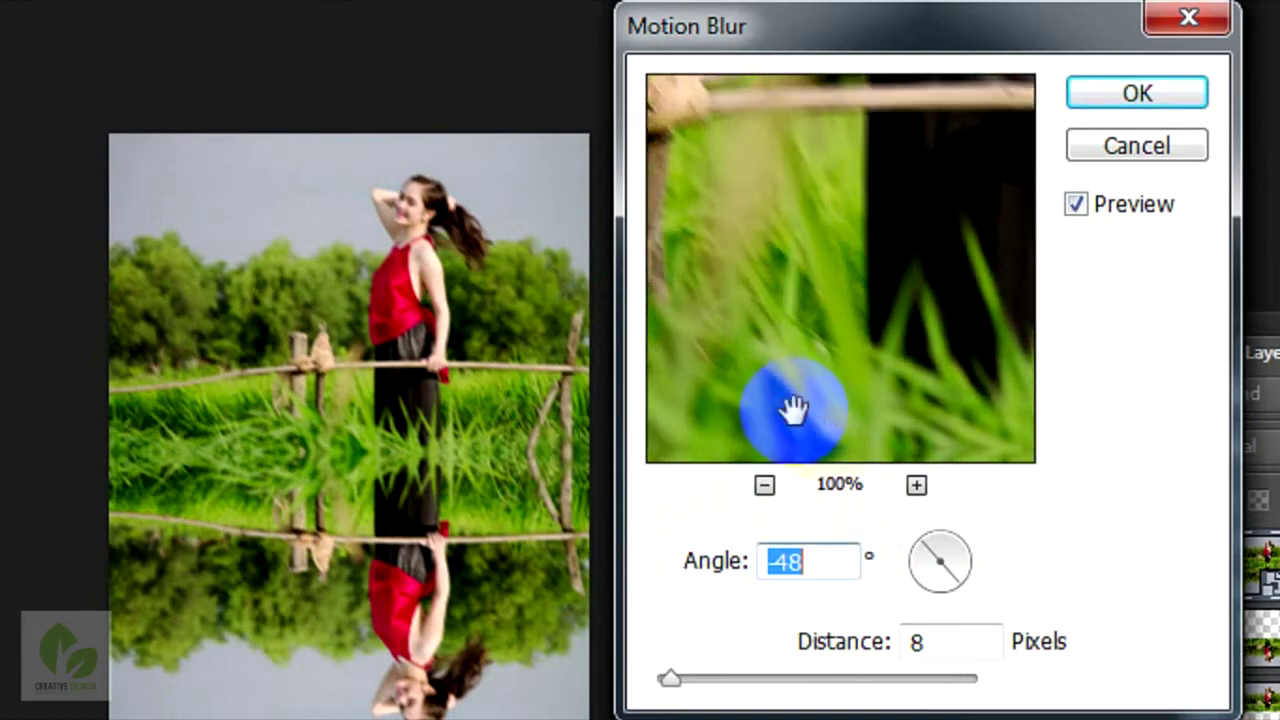
pyautogui.click(764, 485)
pyautogui.click(761, 484)
pyautogui.moveTo(729, 380); pyautogui.dragTo(700, 129)
pyautogui.moveTo(826, 340); pyautogui.dragTo(824, 235)
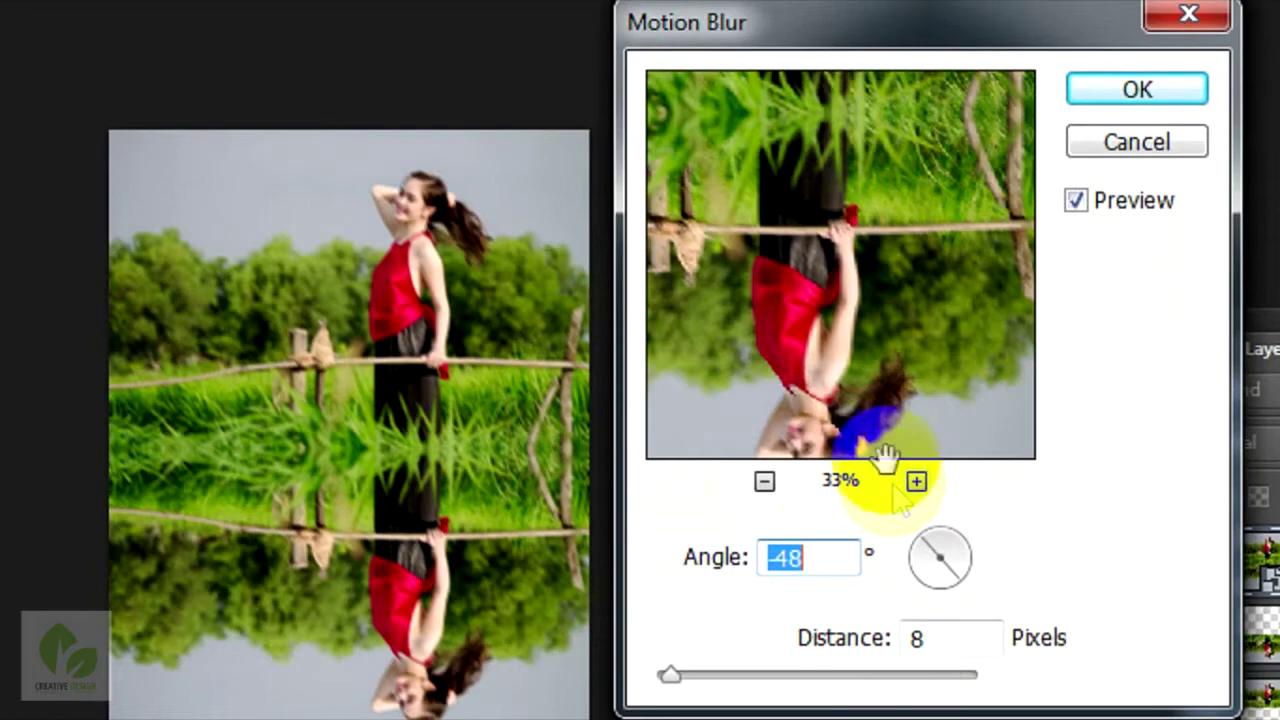
pyautogui.moveTo(886, 457)
pyautogui.mouseDown()
pyautogui.moveTo(793, 381)
pyautogui.moveTo(820, 234)
pyautogui.mouseUp()
pyautogui.moveTo(850, 440)
pyautogui.mouseDown()
pyautogui.moveTo(857, 257)
pyautogui.moveTo(843, 337)
pyautogui.mouseUp()
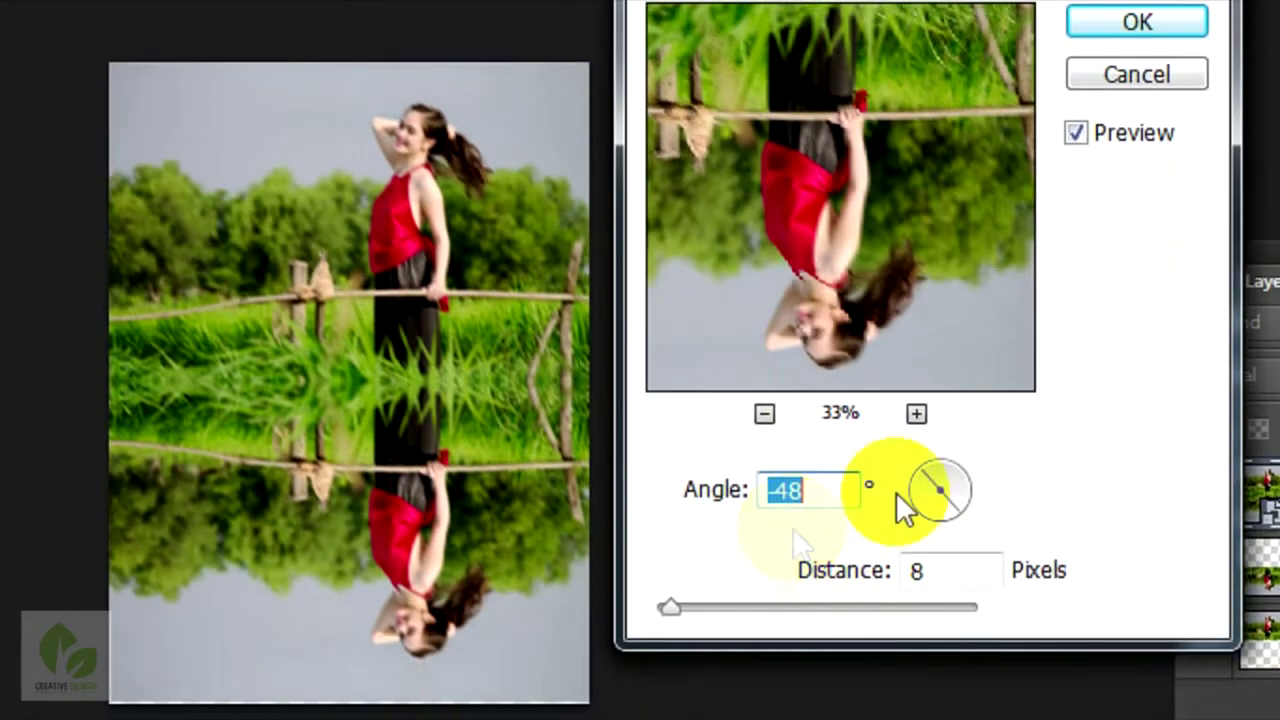
# Set Motion Blur angle to 90° and distance to 10 pixels, and apply it
pyautogui.click(920, 491)
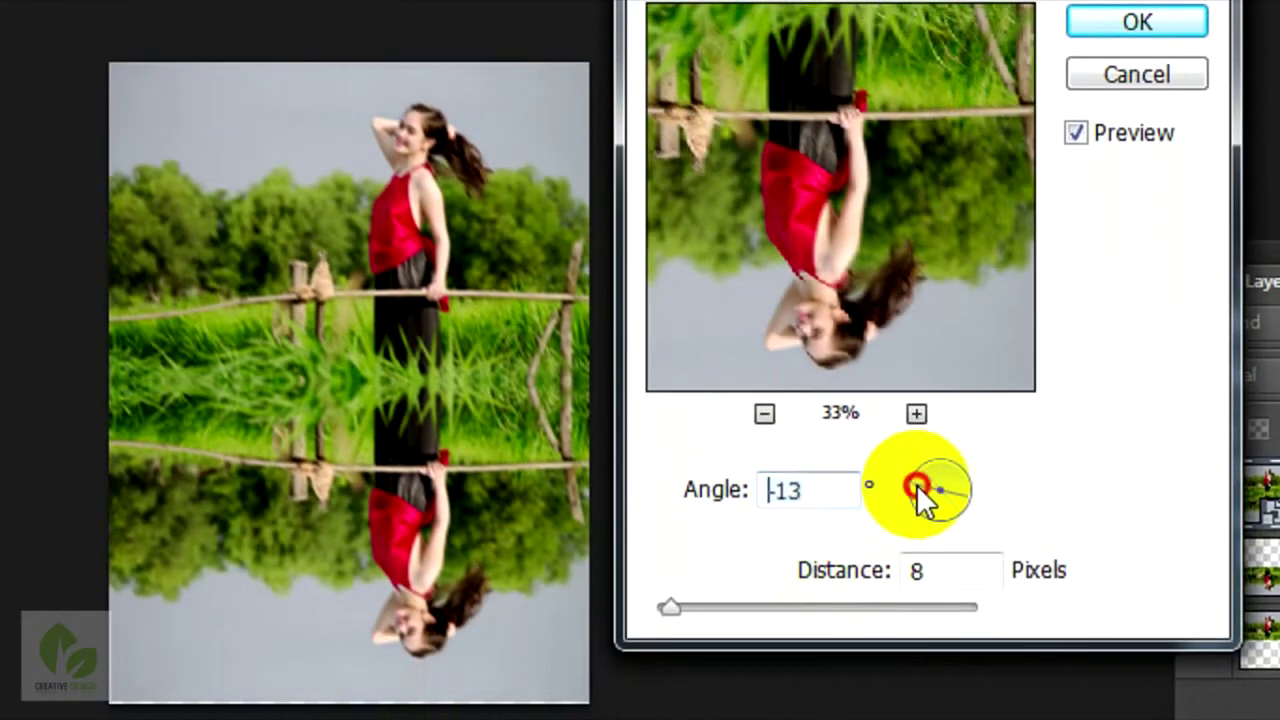
pyautogui.click(935, 495)
pyautogui.moveTo(935, 495); pyautogui.dragTo(940, 475)
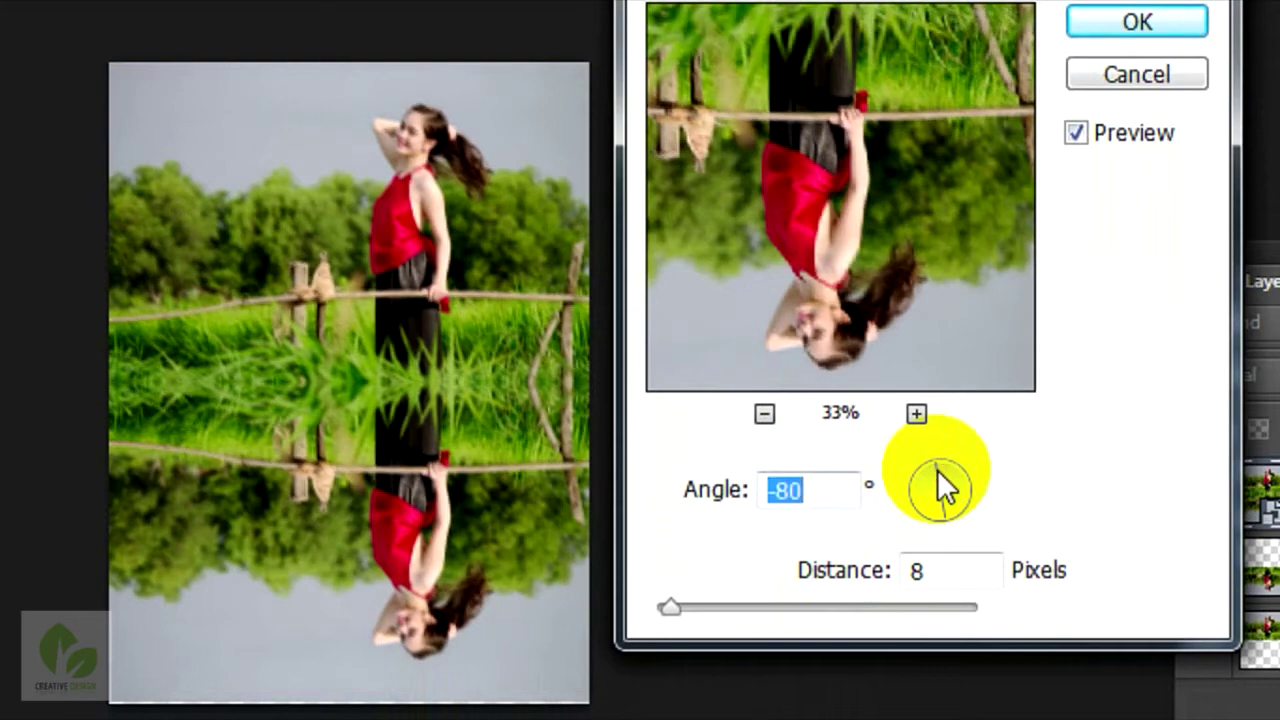
pyautogui.click(941, 469)
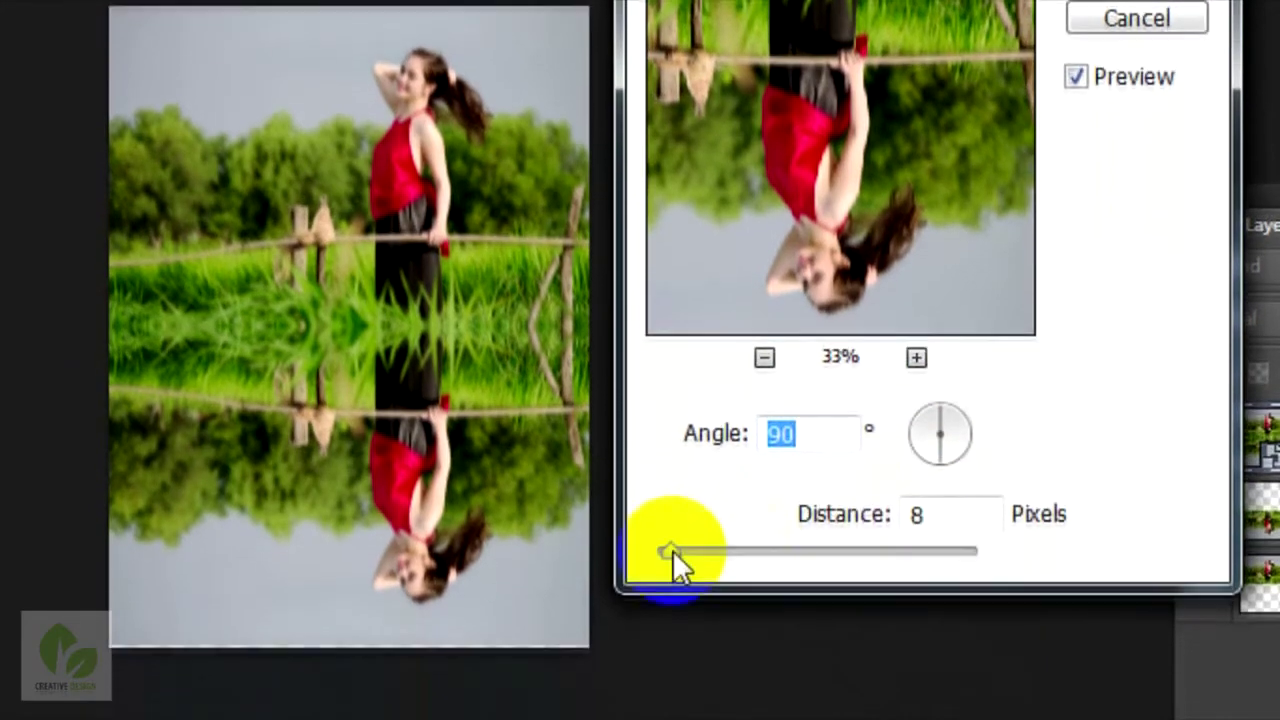
pyautogui.moveTo(672, 545)
pyautogui.mouseDown()
pyautogui.moveTo(764, 540)
pyautogui.moveTo(671, 541)
pyautogui.mouseUp()
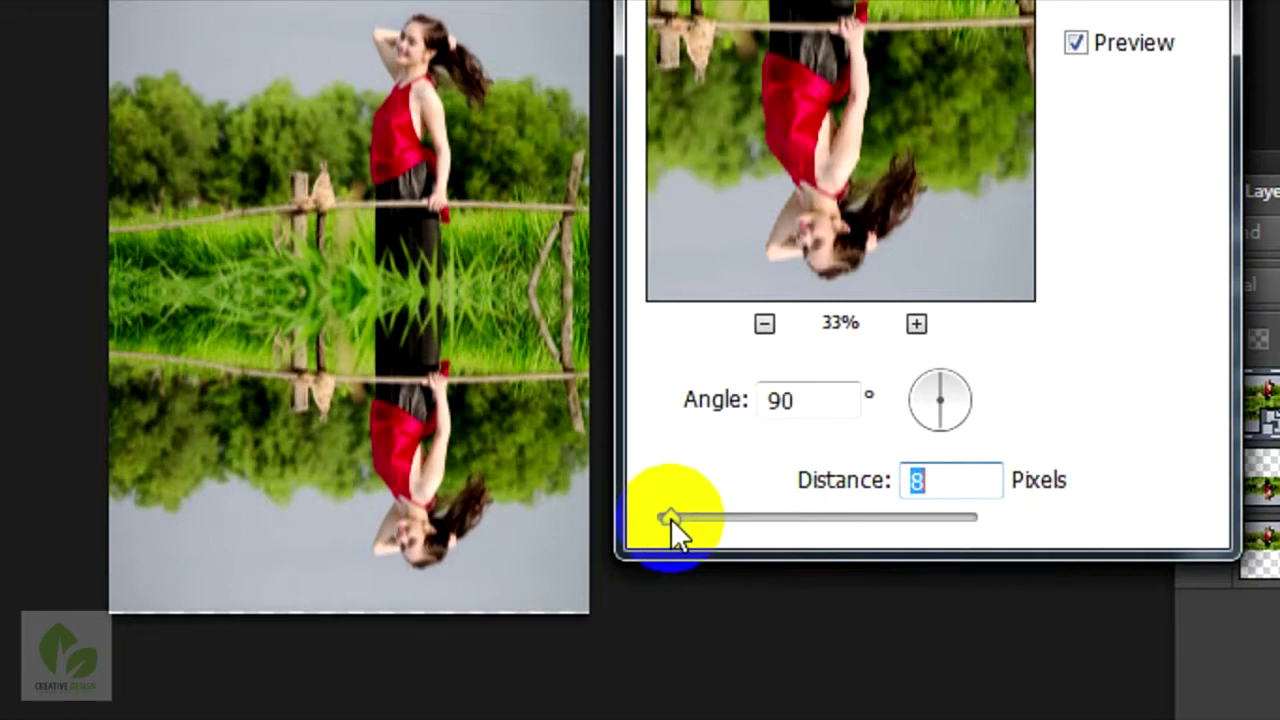
pyautogui.moveTo(670, 518); pyautogui.dragTo(680, 516)
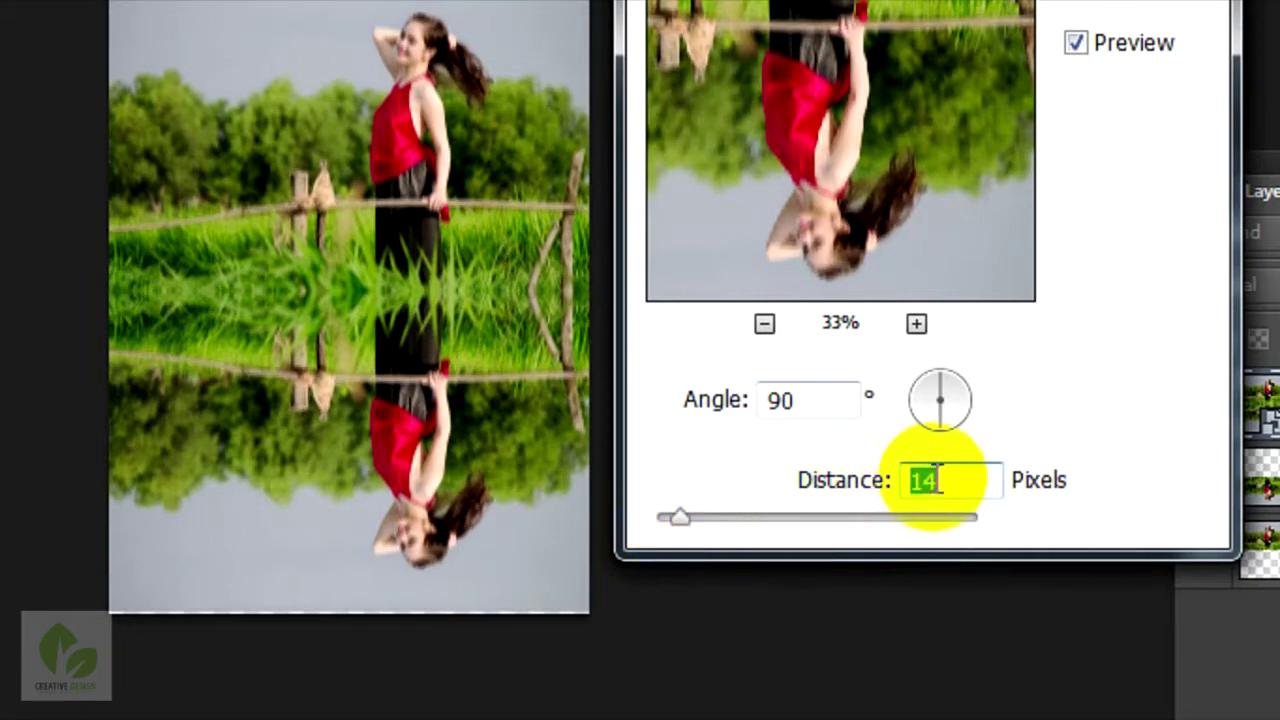
pyautogui.write('0')
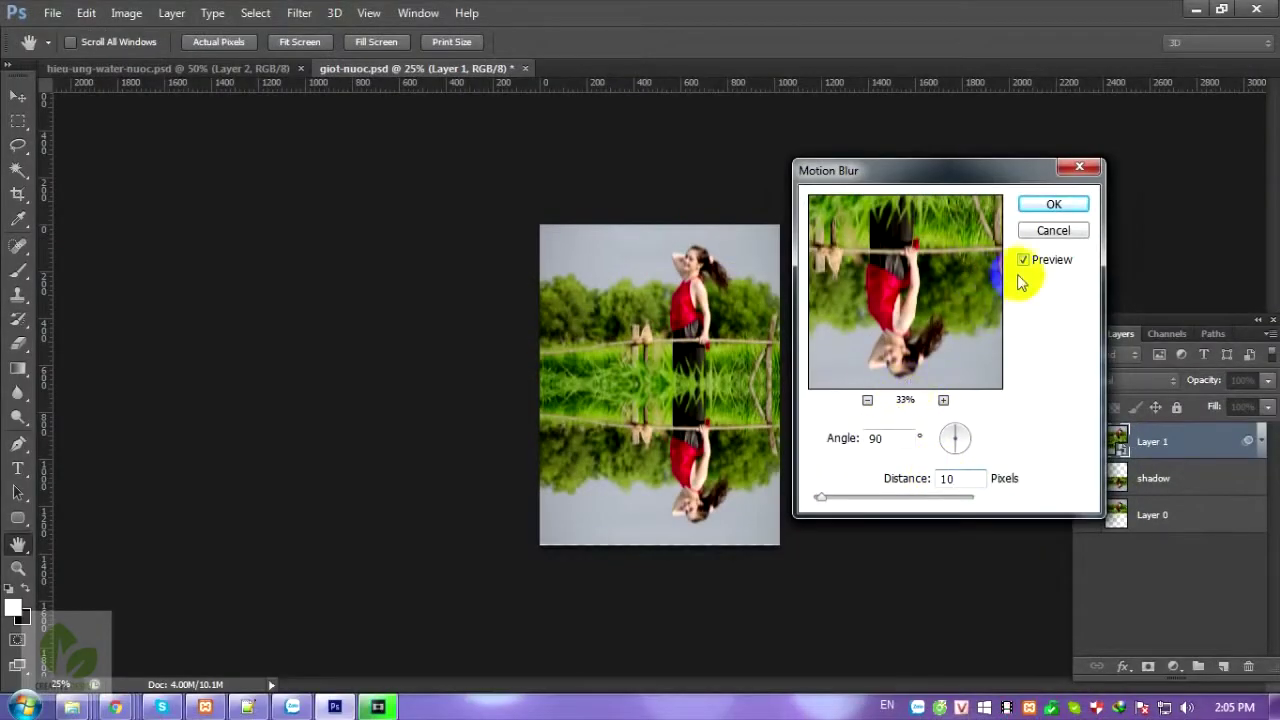
pyautogui.hotkey('ctrl', '+')
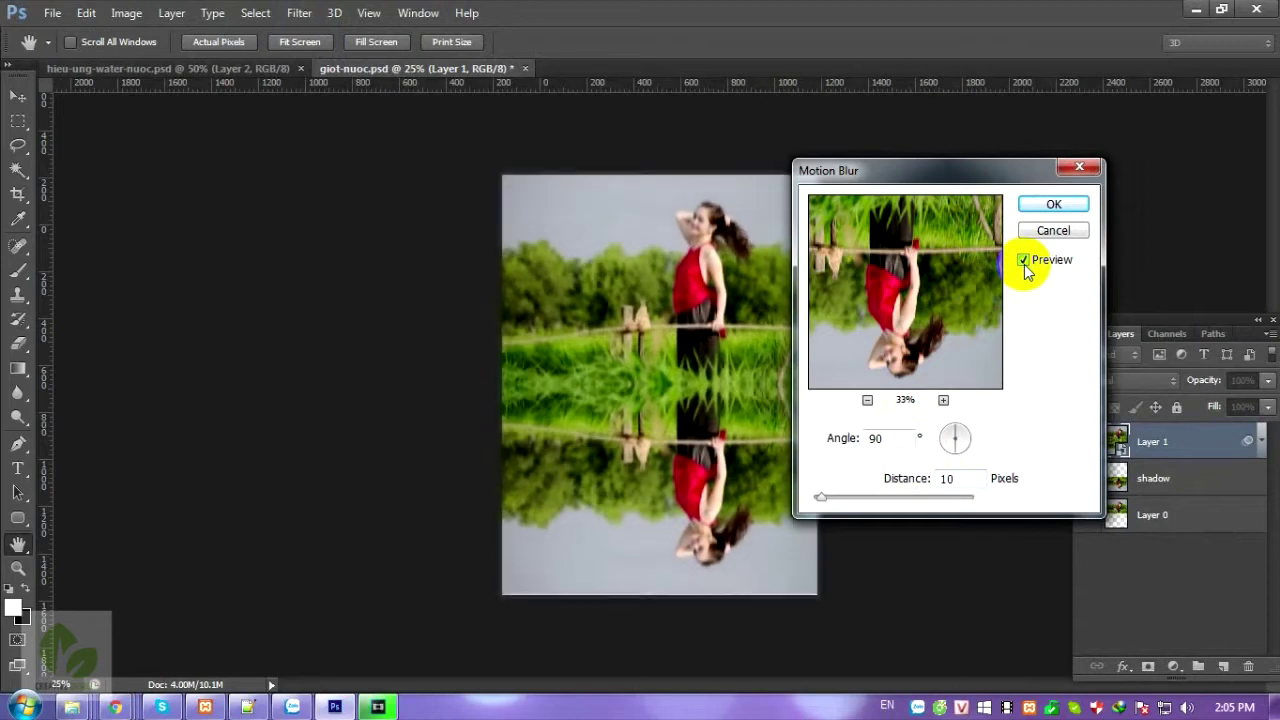
pyautogui.hotkey('ctrl', '+')
pyautogui.hotkey('ctrl', '-')
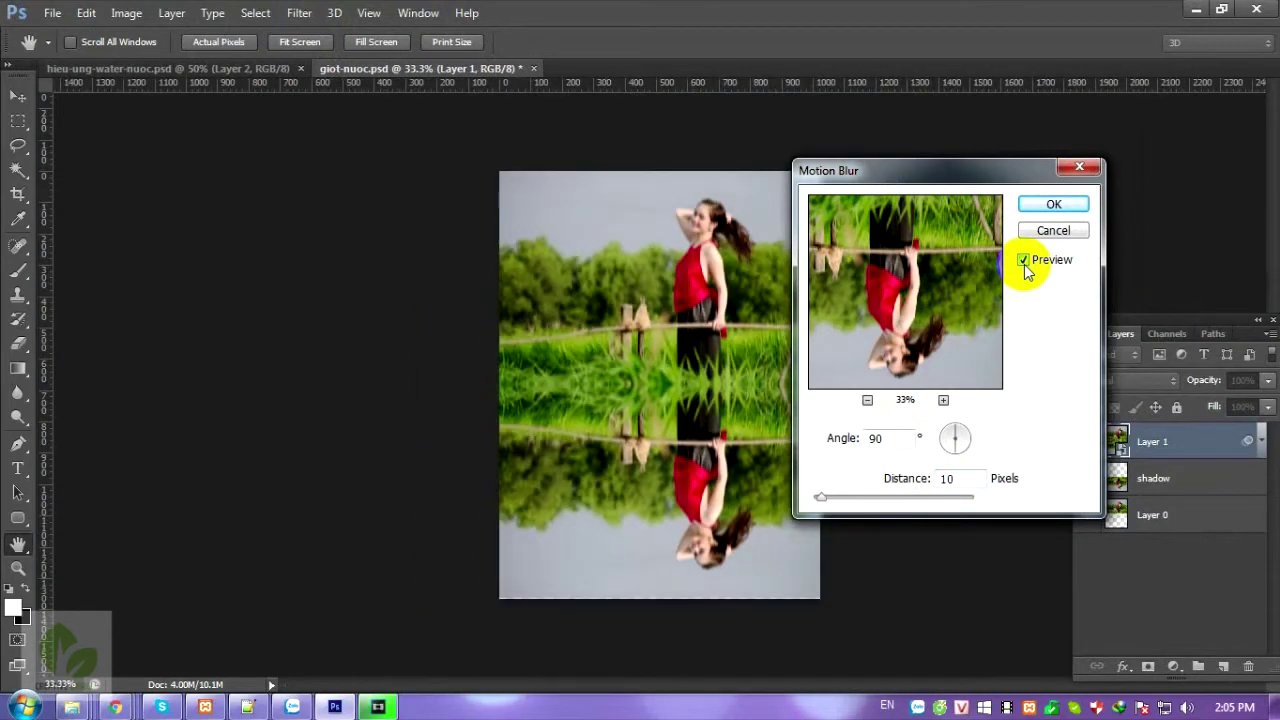
pyautogui.click(1035, 206)
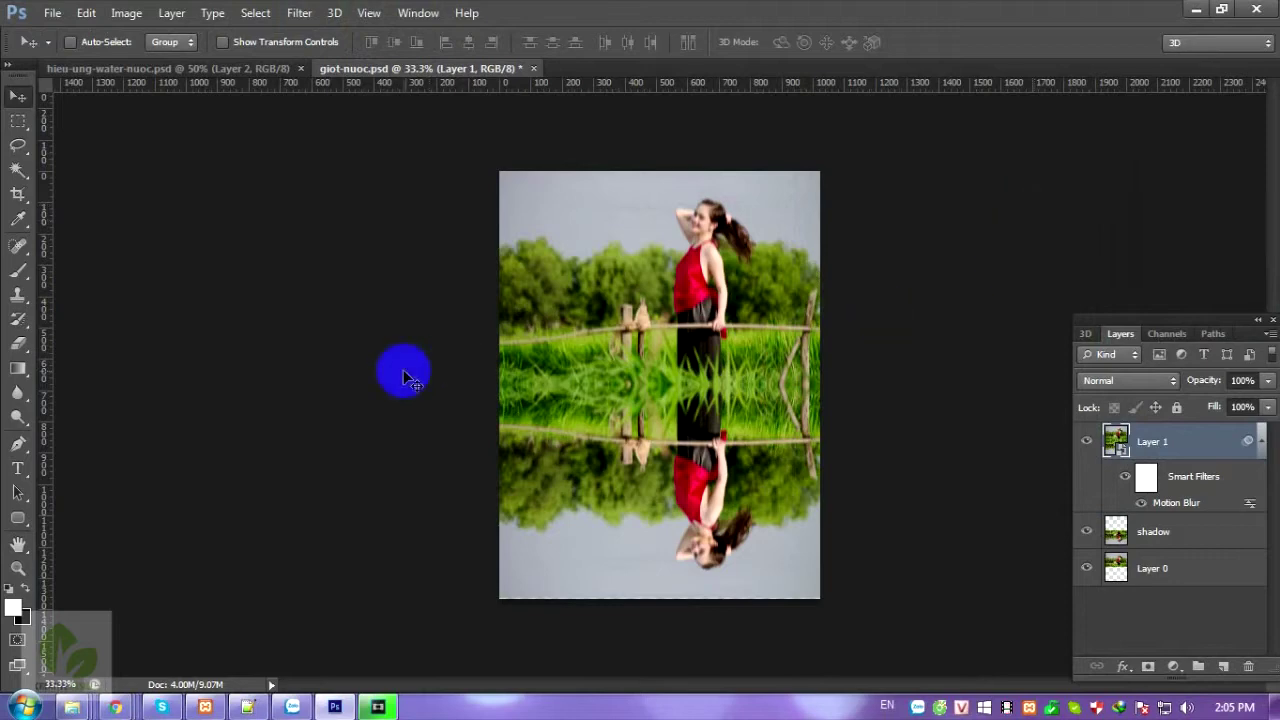
# Open the Displace filter with Stretch To Fit and Repeat Edge Pixels selected
pyautogui.click(300, 14)
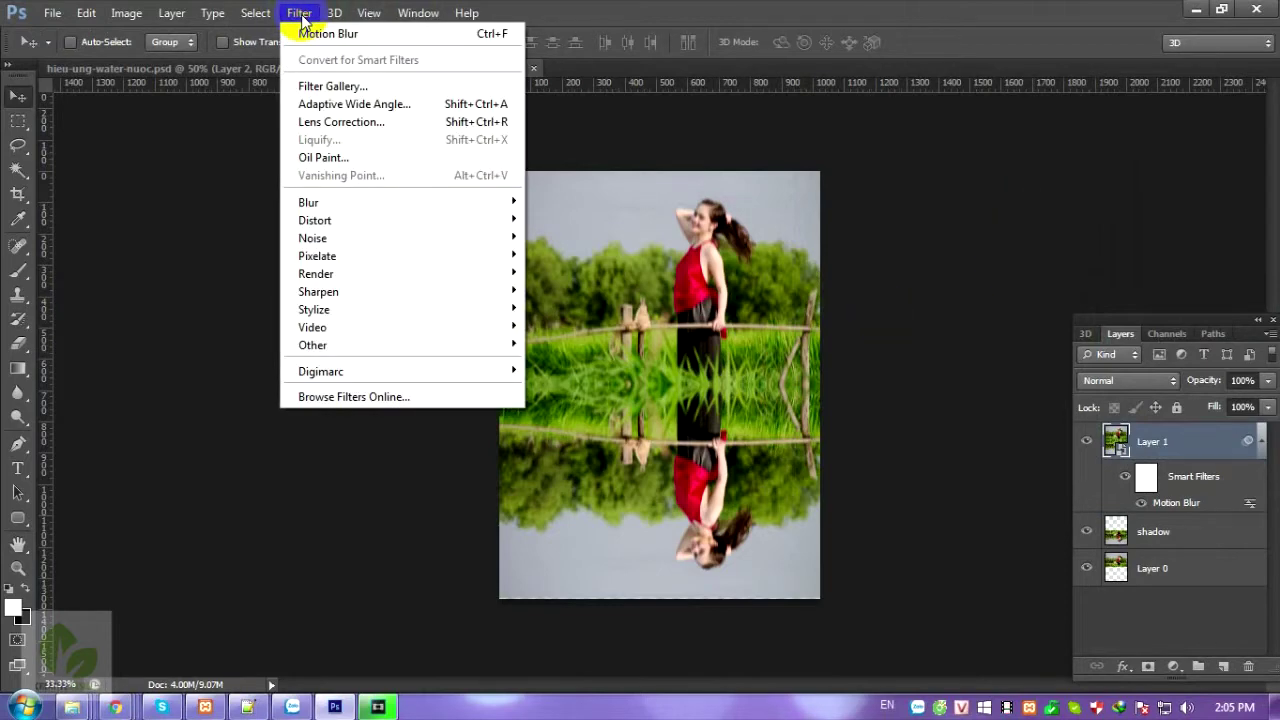
pyautogui.click(302, 14)
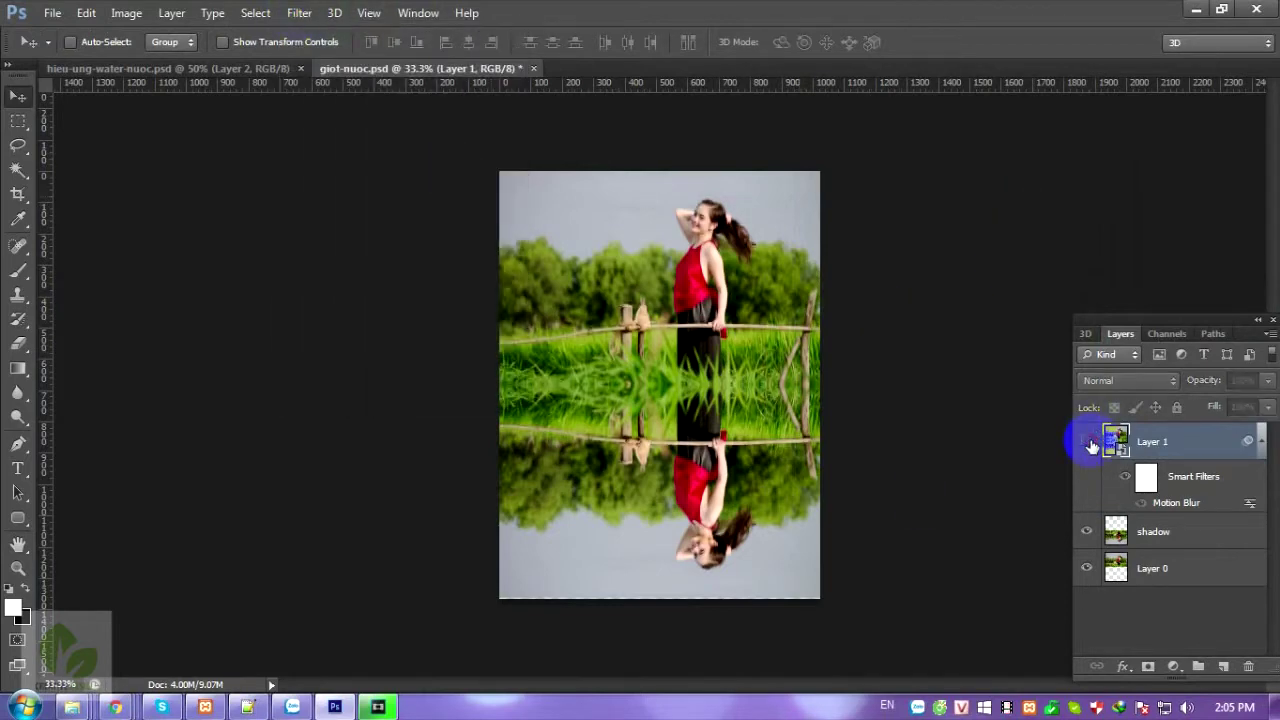
pyautogui.click(300, 13)
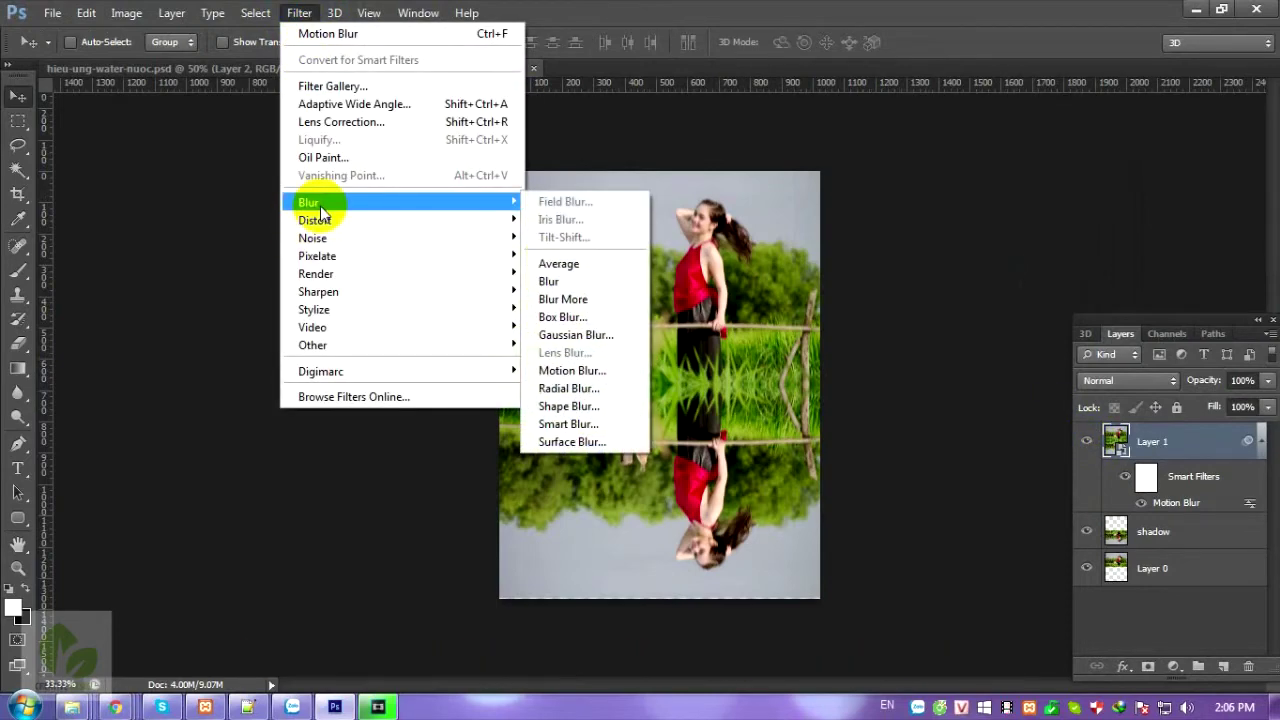
pyautogui.moveTo(315, 220)
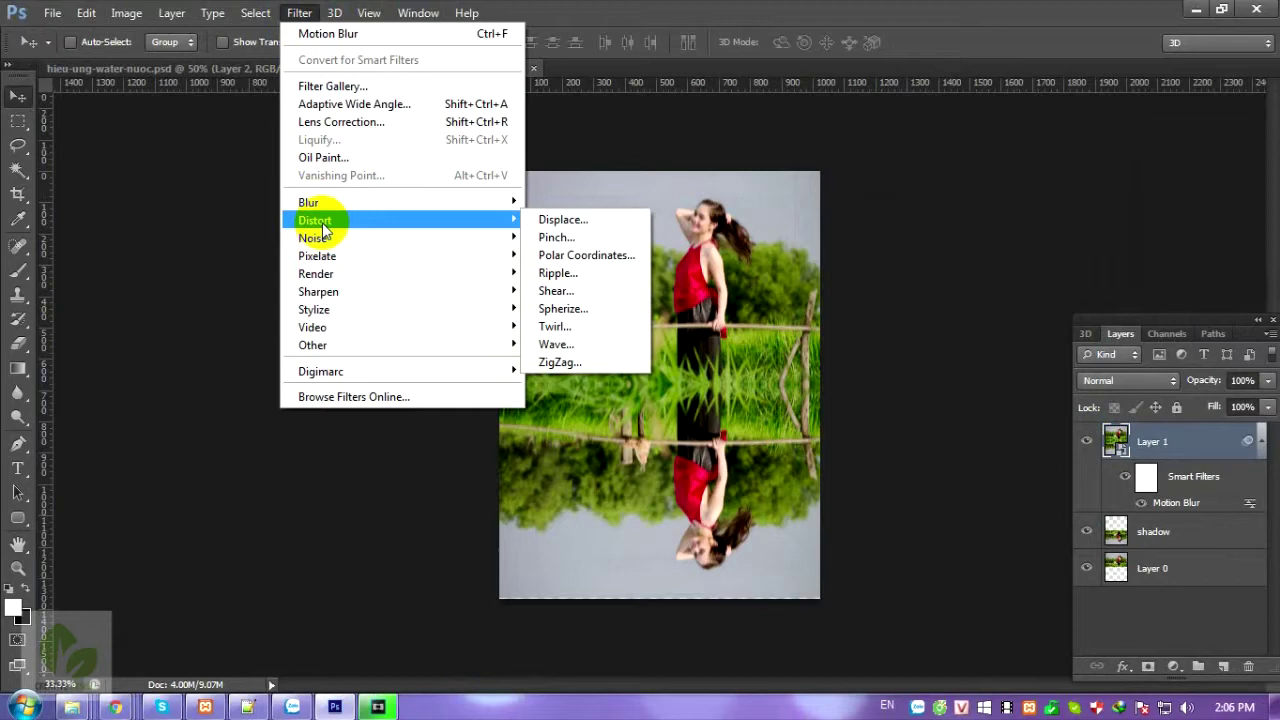
pyautogui.click(563, 222)
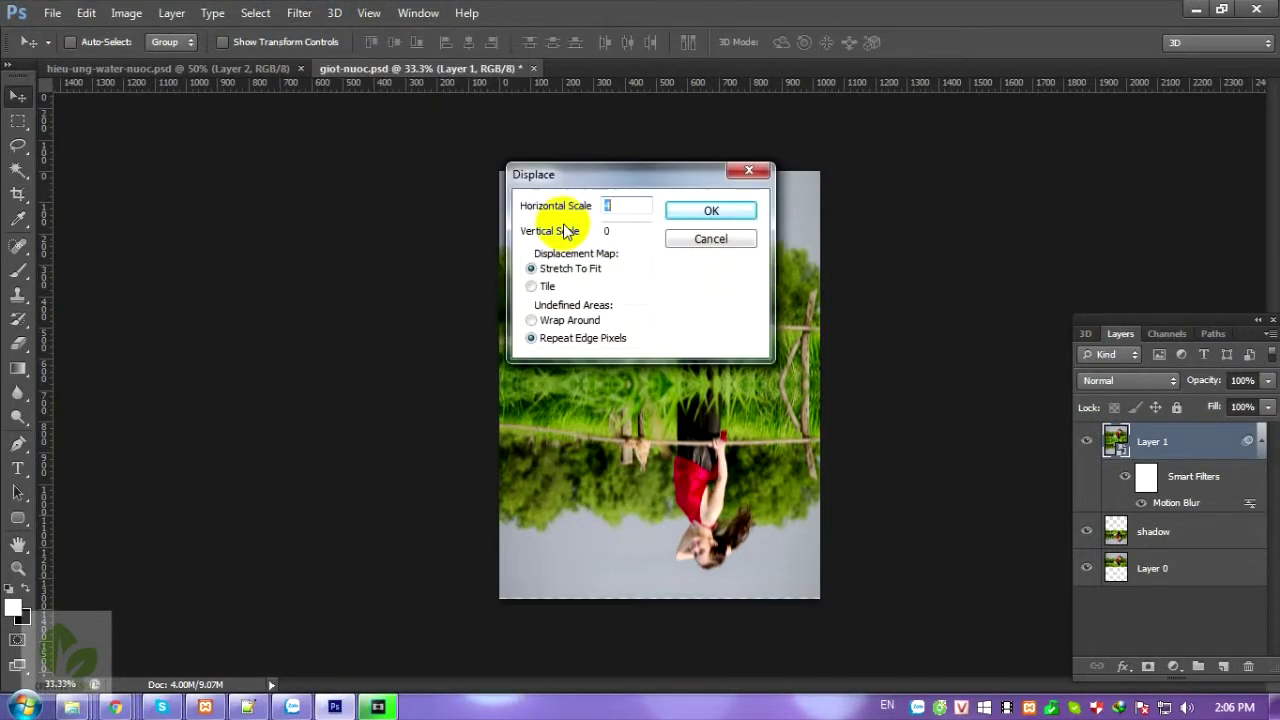
pyautogui.moveTo(608, 179)
pyautogui.mouseDown()
pyautogui.moveTo(233, 285)
pyautogui.moveTo(315, 178)
pyautogui.mouseUp()
pyautogui.click(250, 285)
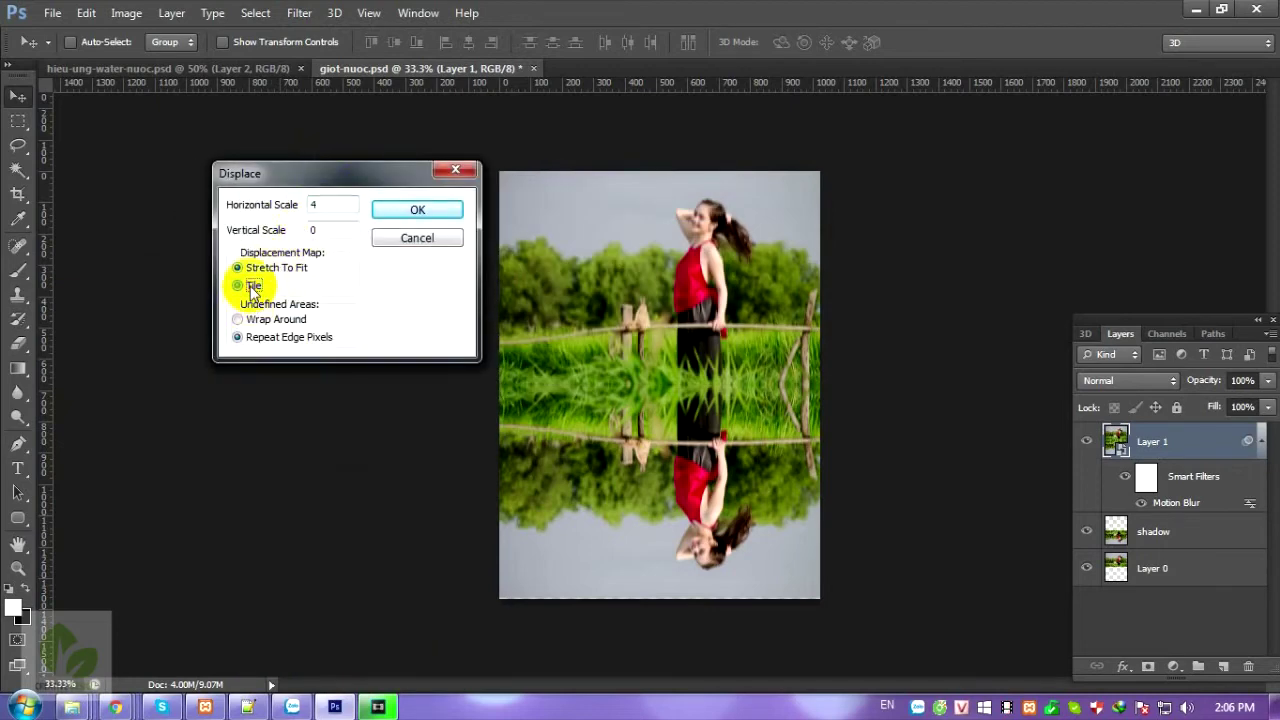
pyautogui.click(250, 268)
pyautogui.click(258, 319)
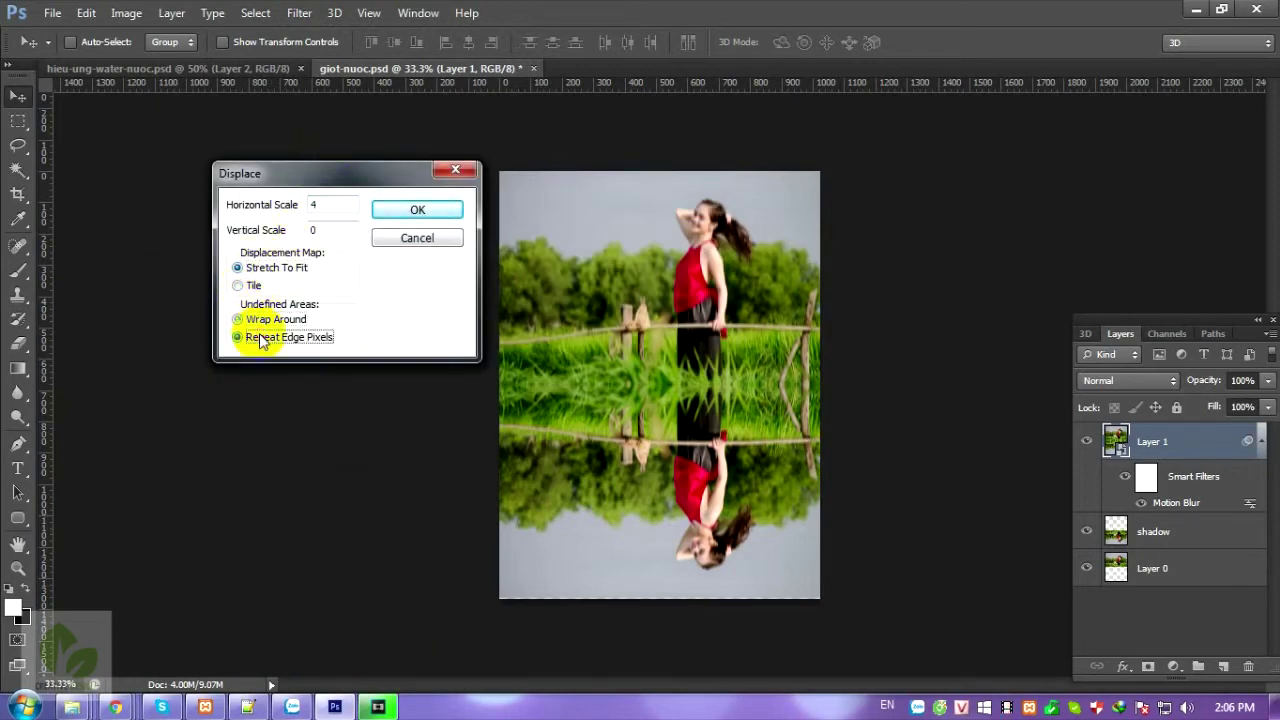
# Confirm horizontal scale 4, vertical scale 0, and load giot-nuoc.psd as the displacement map
pyautogui.click(316, 206)
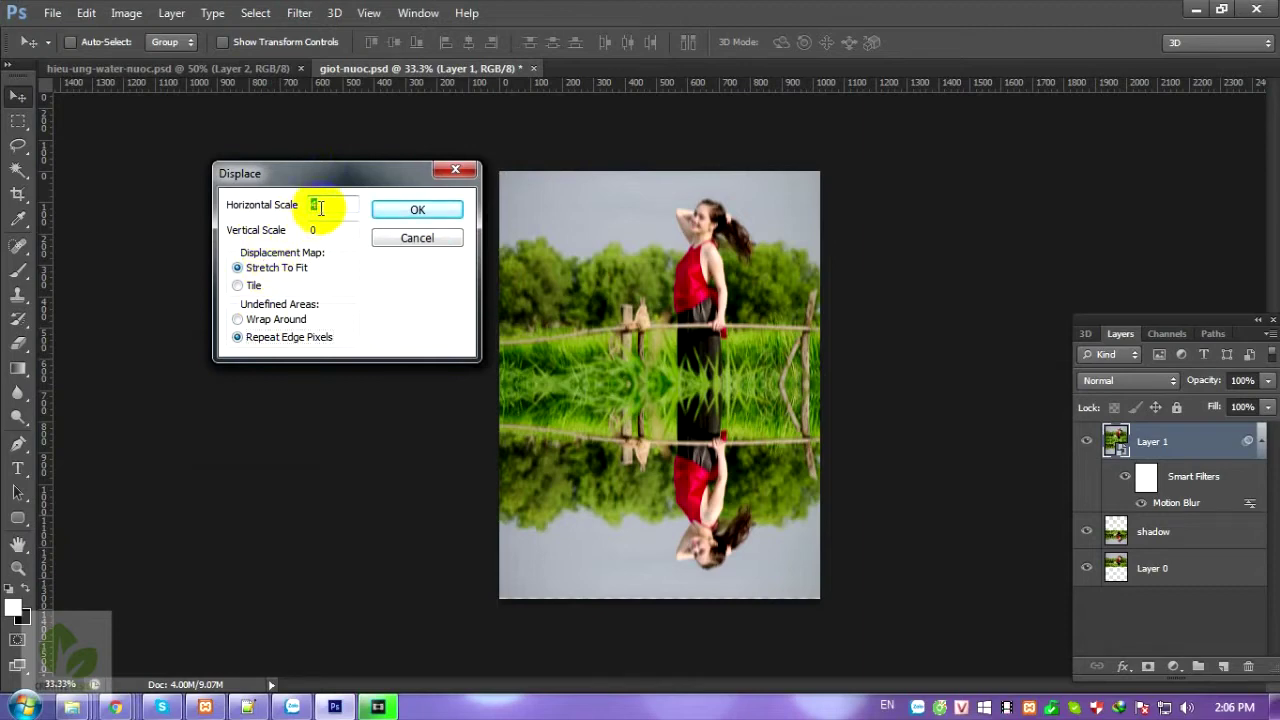
pyautogui.click(318, 231)
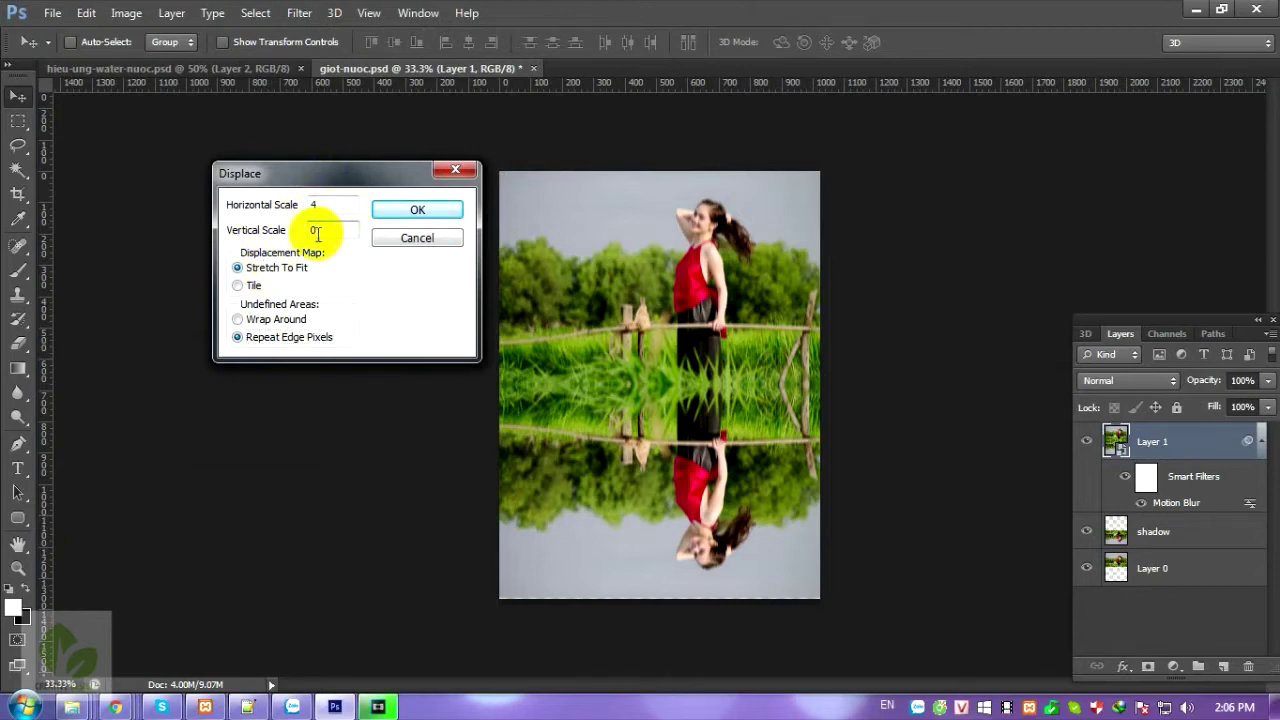
pyautogui.click(396, 203)
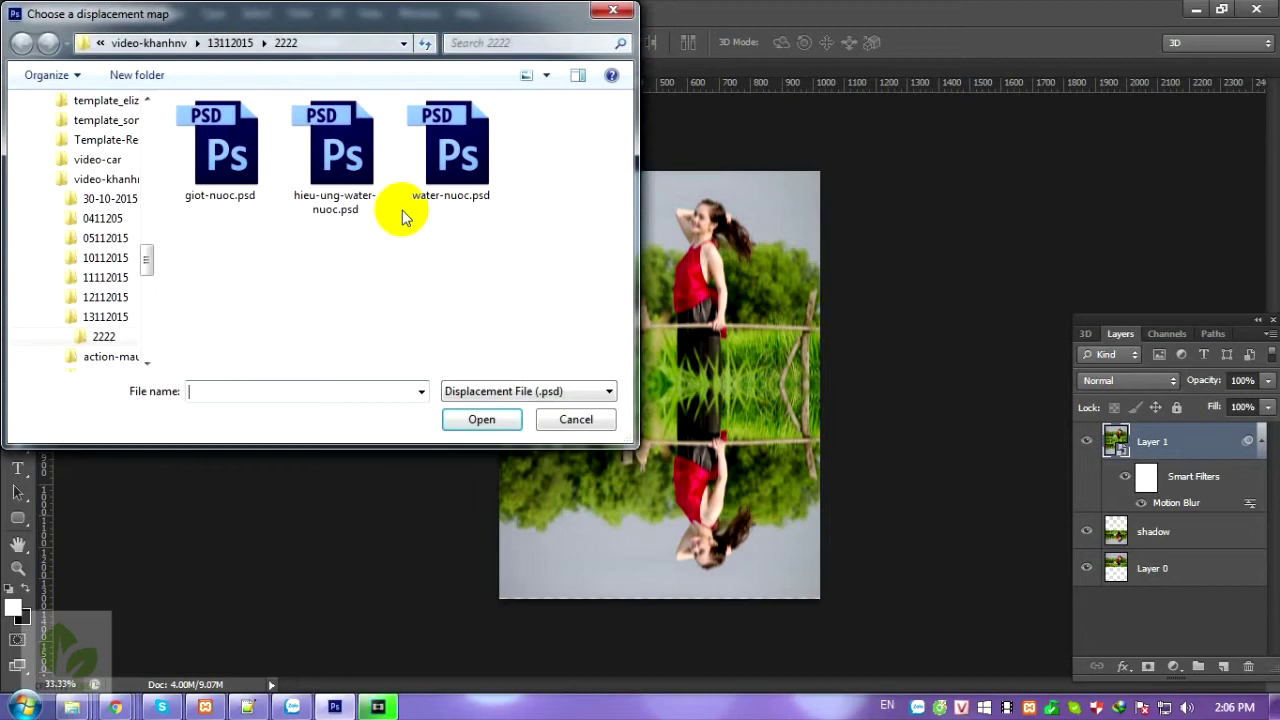
pyautogui.click(222, 190)
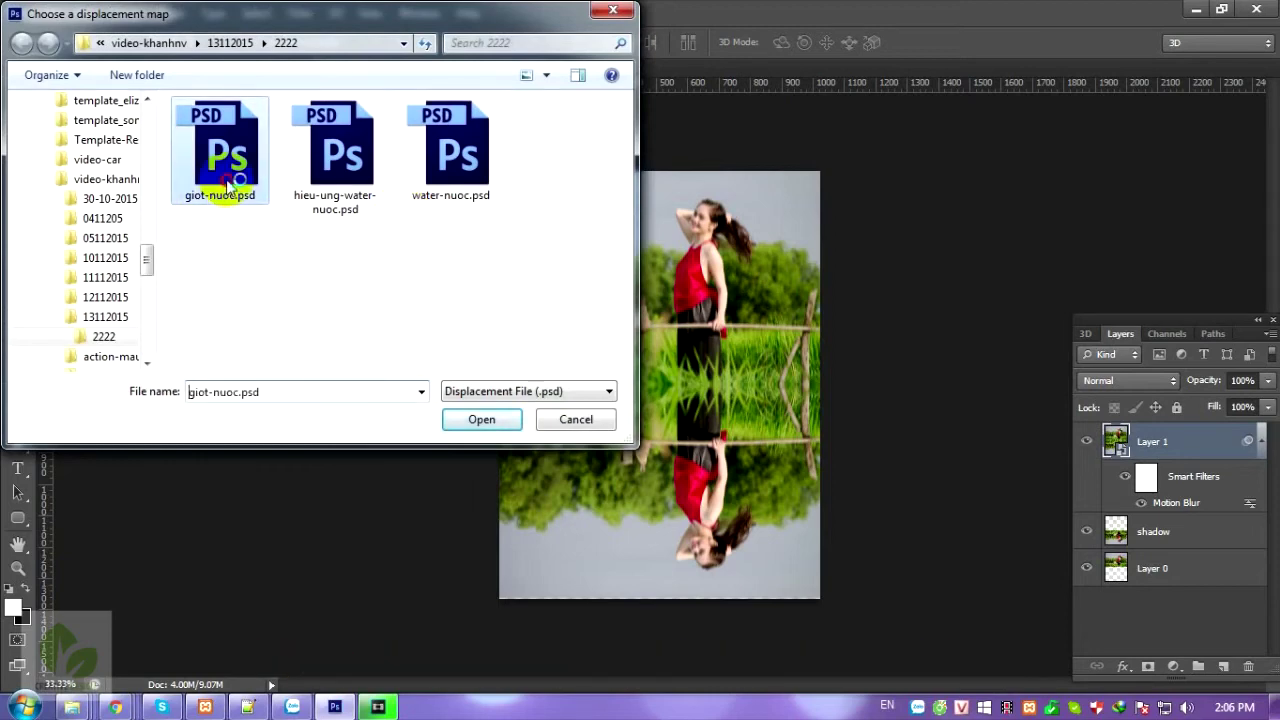
pyautogui.click(480, 419)
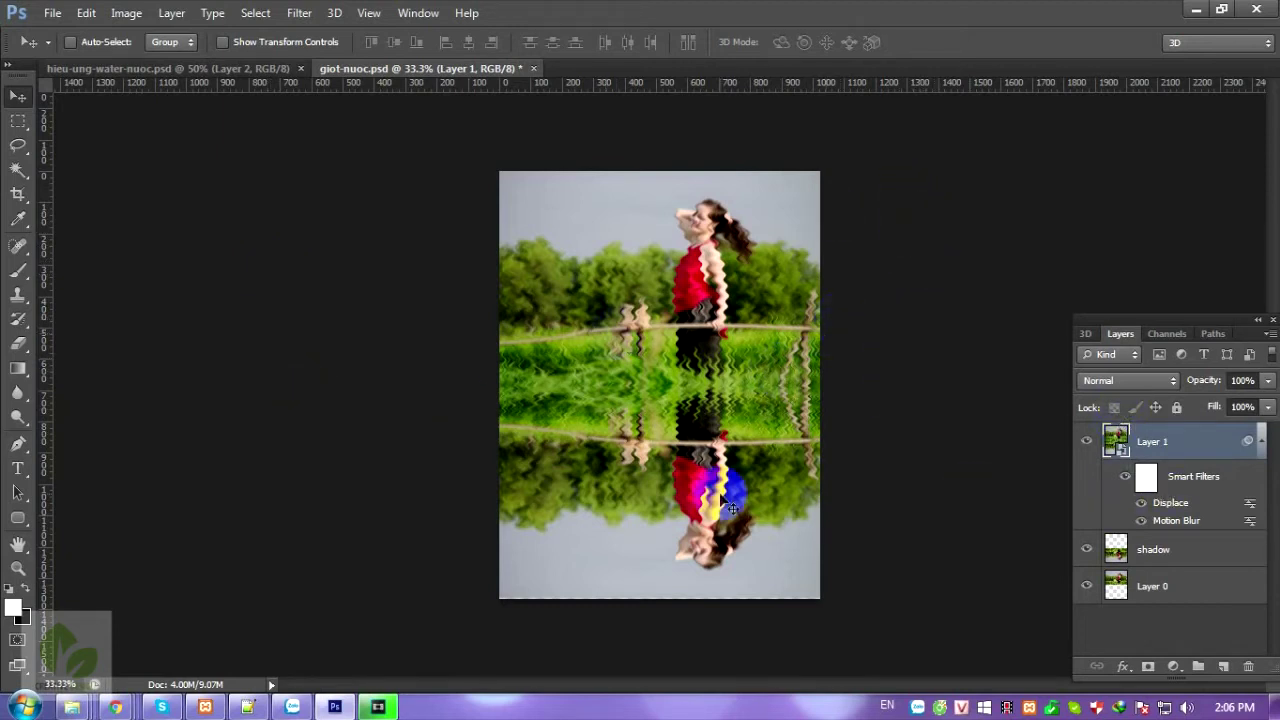
# Toggle Layer 1's visibility to compare the rippled reflection with the original
pyautogui.hotkey('ctrl', '+')
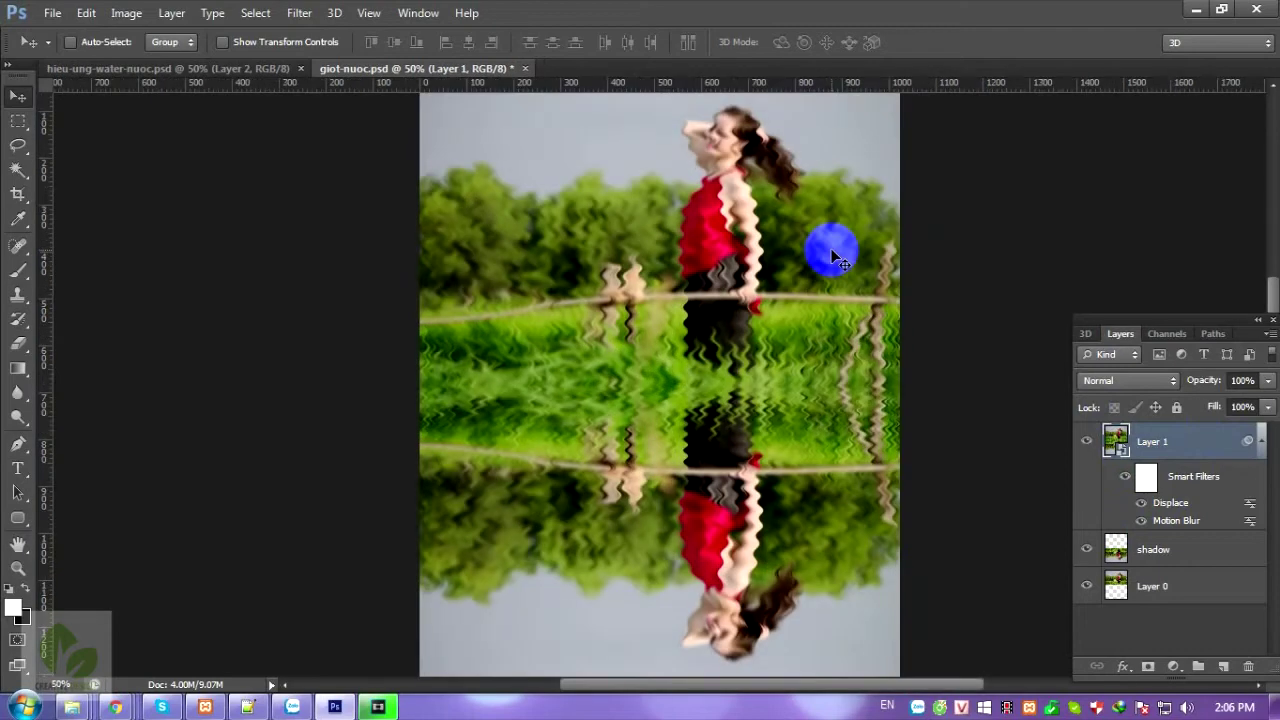
pyautogui.click(1086, 444)
pyautogui.click(1086, 444)
pyautogui.click(1086, 444)
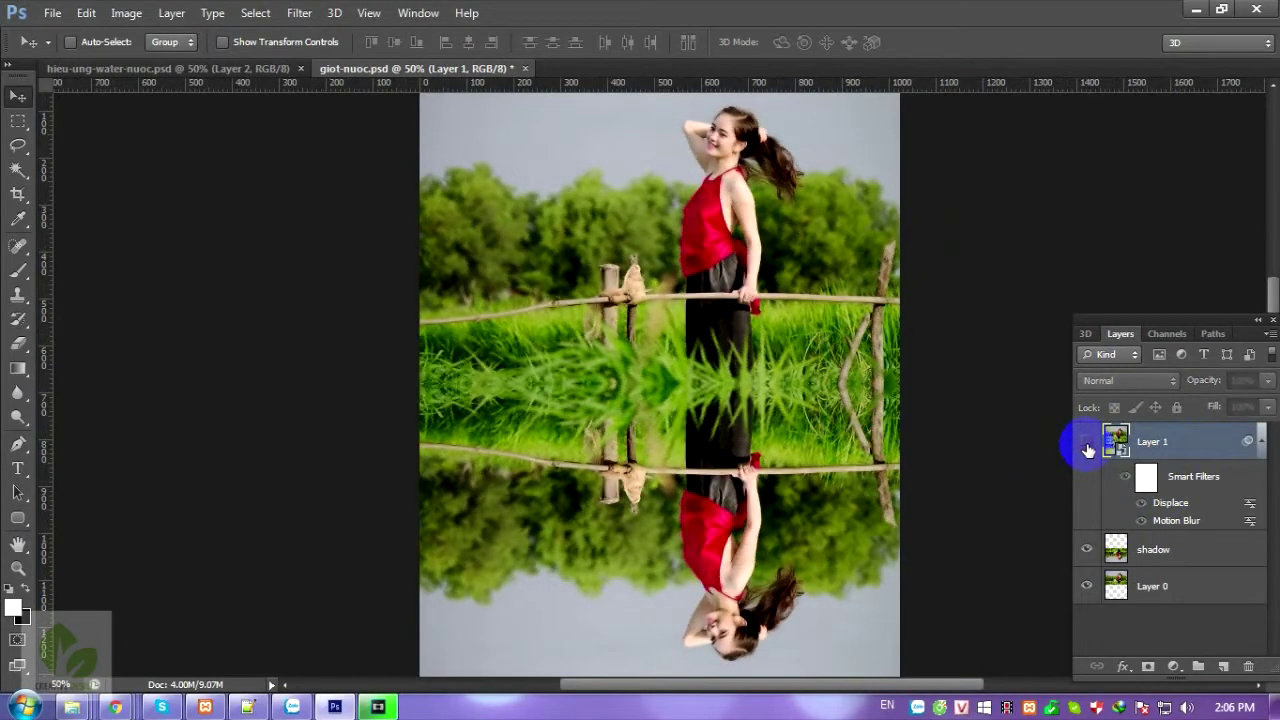
pyautogui.moveTo(786, 500); pyautogui.dragTo(745, 428)
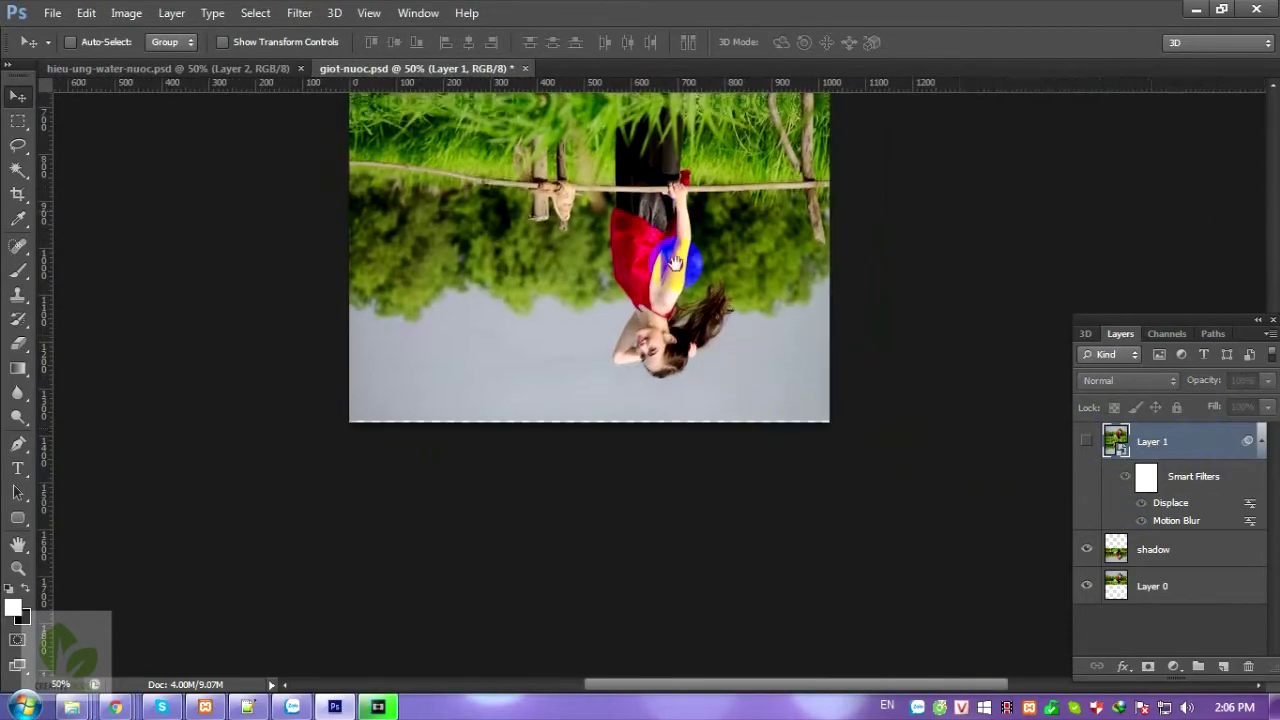
pyautogui.scroll(5, 689, 300)
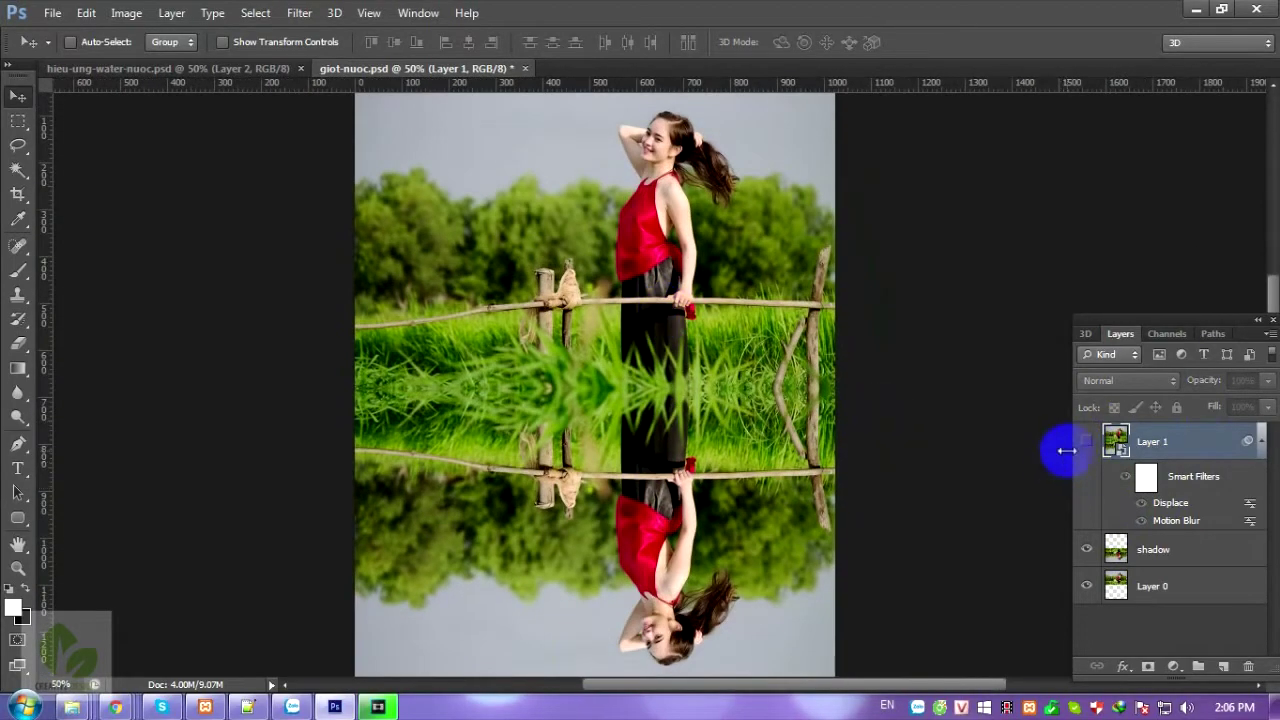
pyautogui.click(1086, 444)
pyautogui.click(1086, 444)
pyautogui.click(1086, 444)
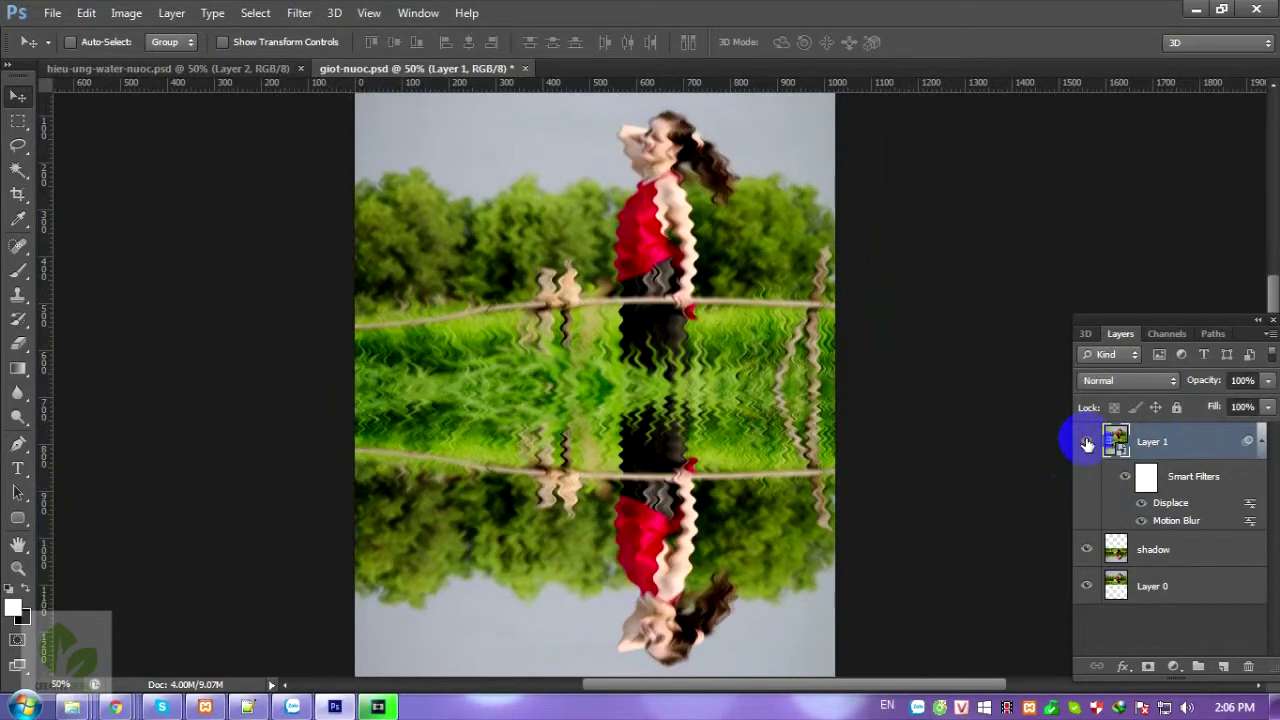
pyautogui.hotkey('ctrl', '-')
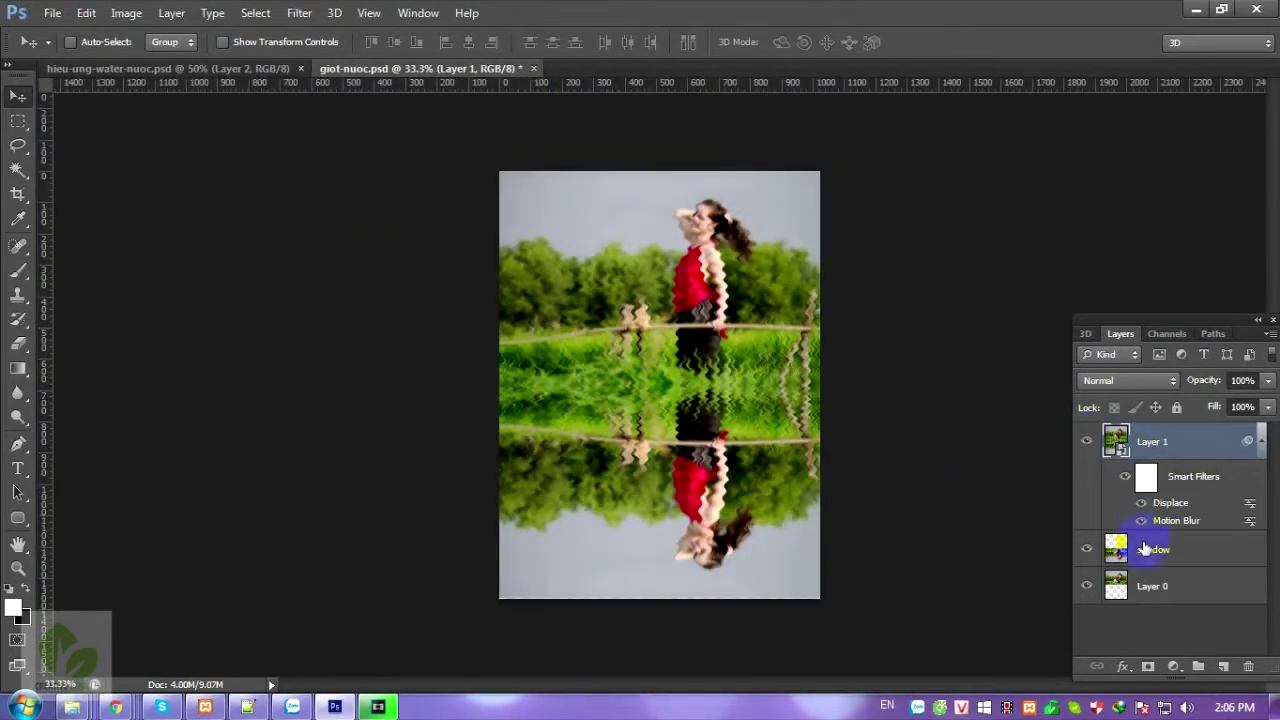
# Reselect Layer 1 and load the shadow layer's lower reflection area as a selection
pyautogui.click(1148, 552)
pyautogui.click(1157, 452)
pyautogui.click(1117, 450)
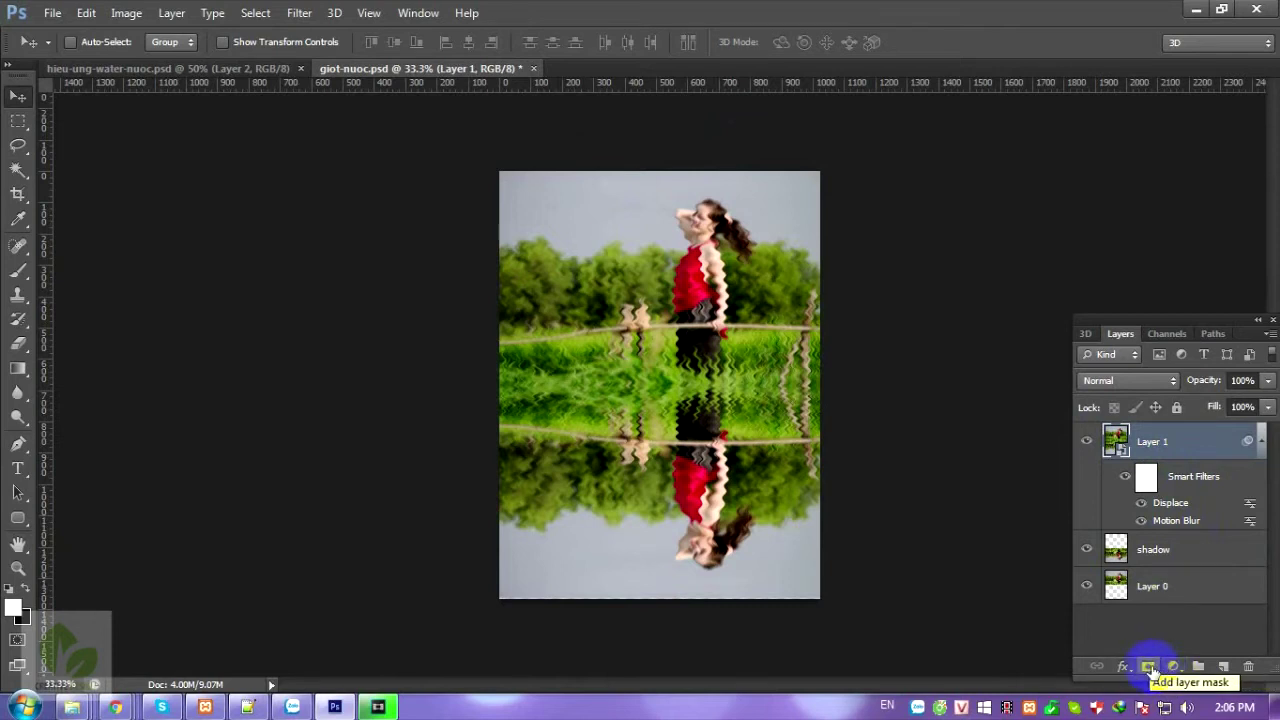
pyautogui.keyDown('ctrl'); pyautogui.click(1114, 550); pyautogui.keyUp('ctrl')
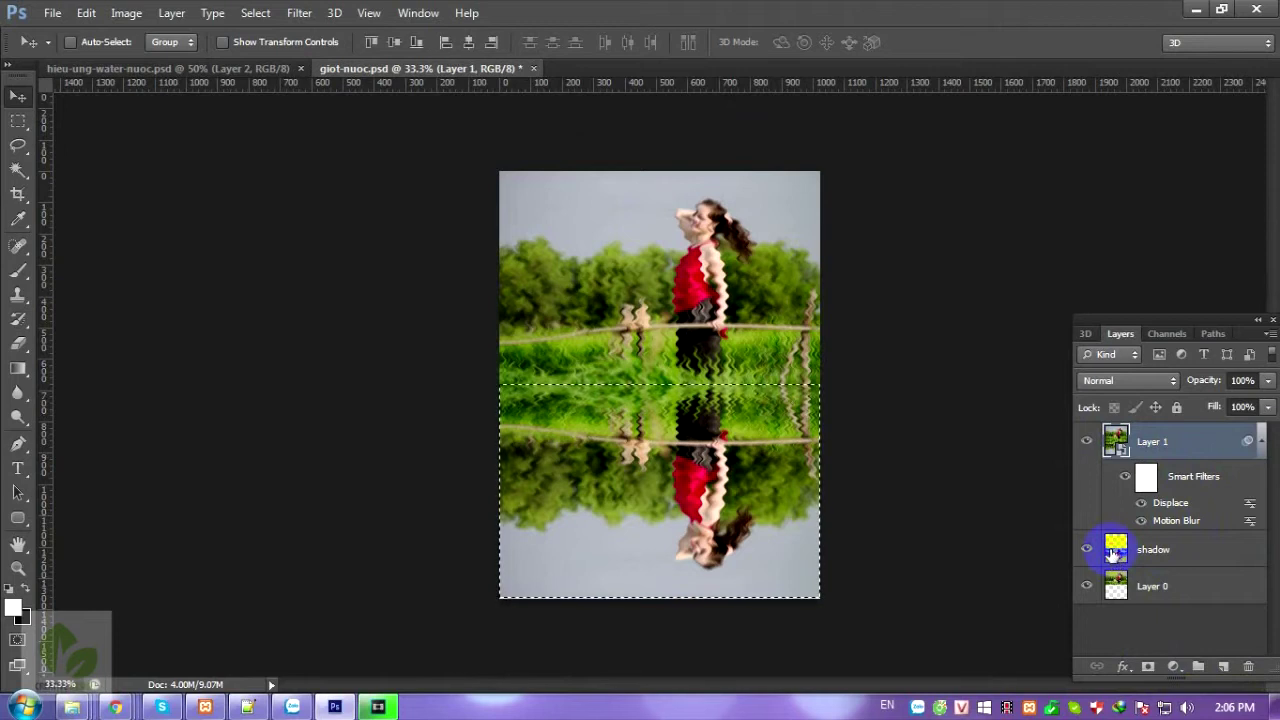
# Mask Layer 1 to the lower reflection half and bring up the adjustment layer list
pyautogui.click(1149, 668)
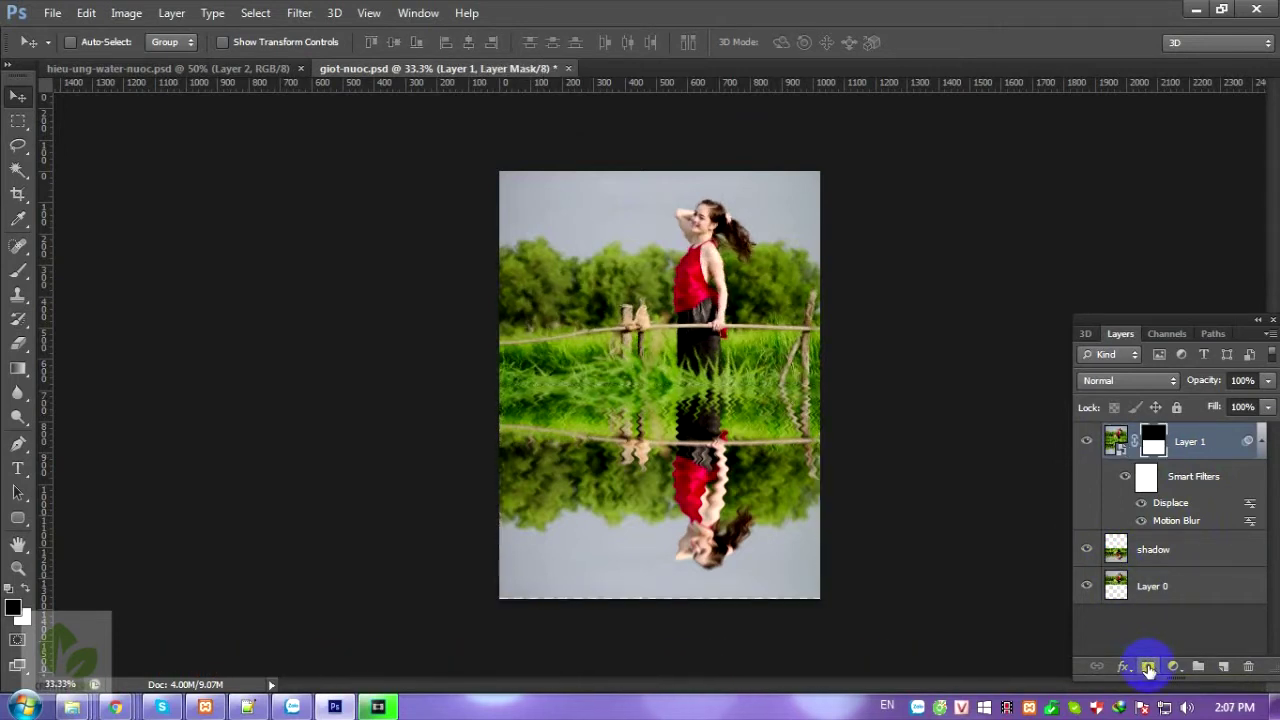
pyautogui.hotkey('ctrl', '+')
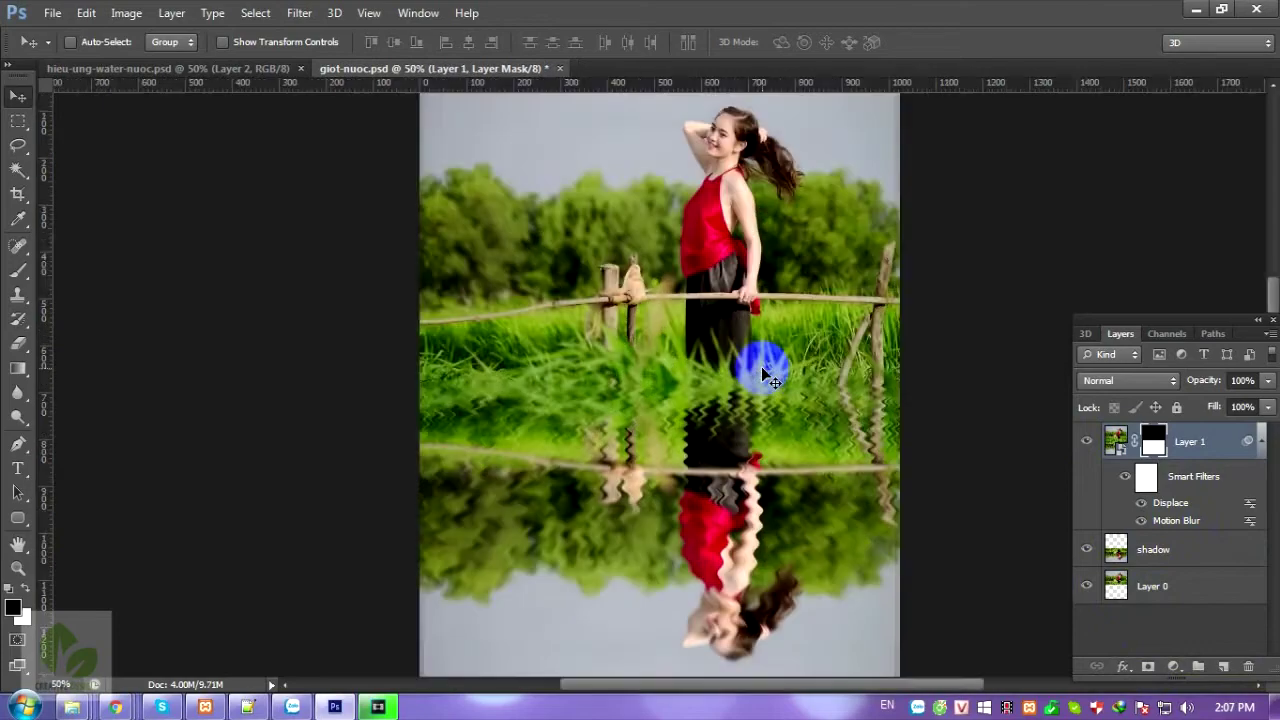
pyautogui.moveTo(670, 405)
pyautogui.mouseDown()
pyautogui.moveTo(593, 218)
pyautogui.moveTo(575, 297)
pyautogui.moveTo(663, 429)
pyautogui.mouseUp()
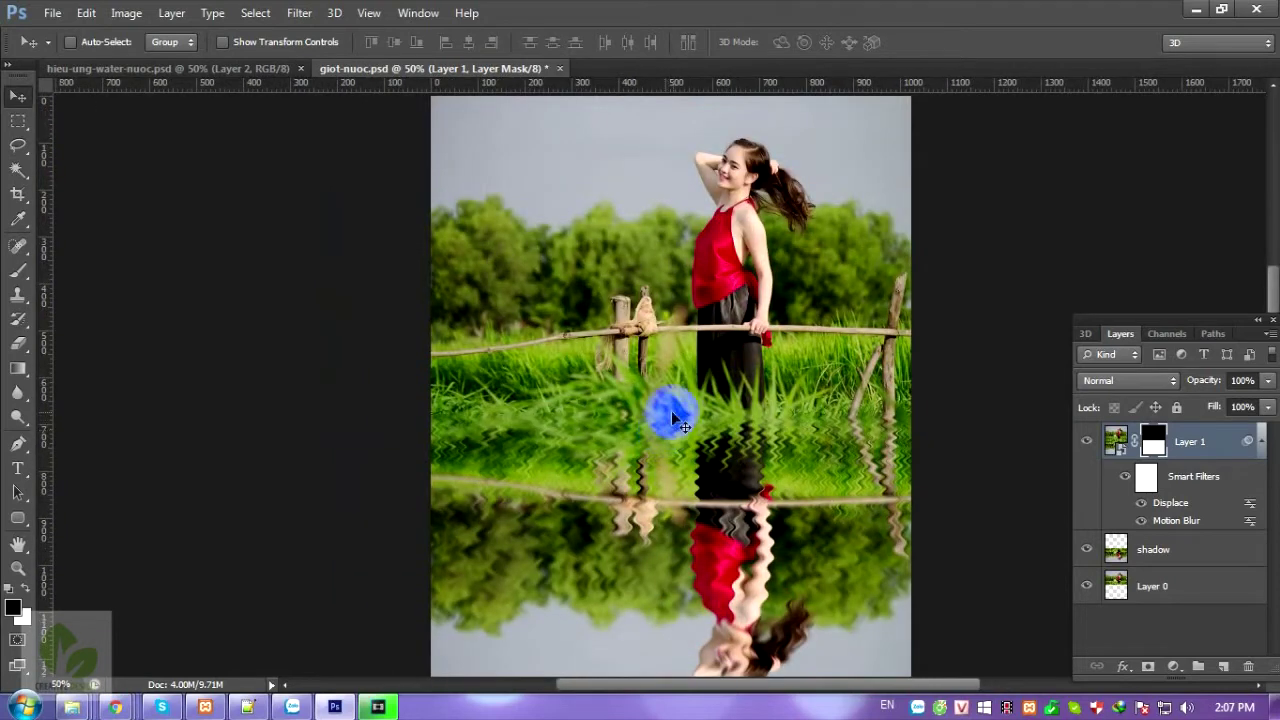
pyautogui.hotkey('ctrl', '-')
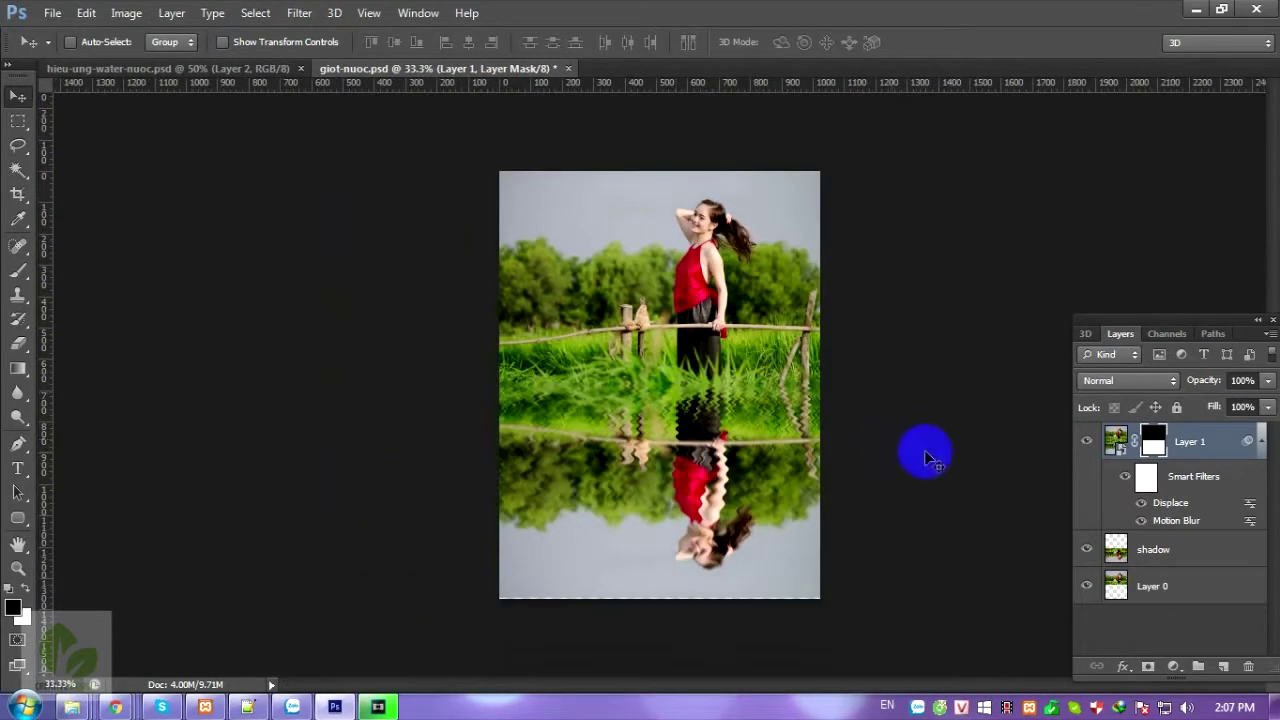
pyautogui.click(1155, 446)
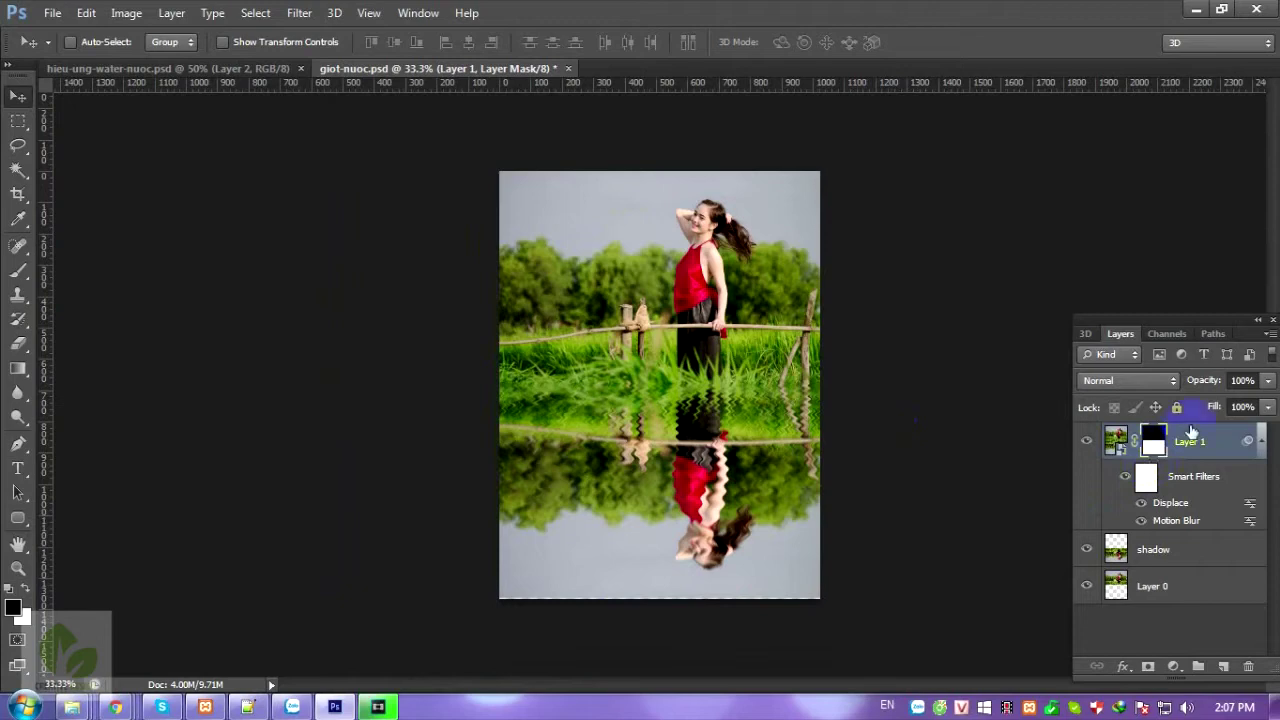
pyautogui.click(1175, 666)
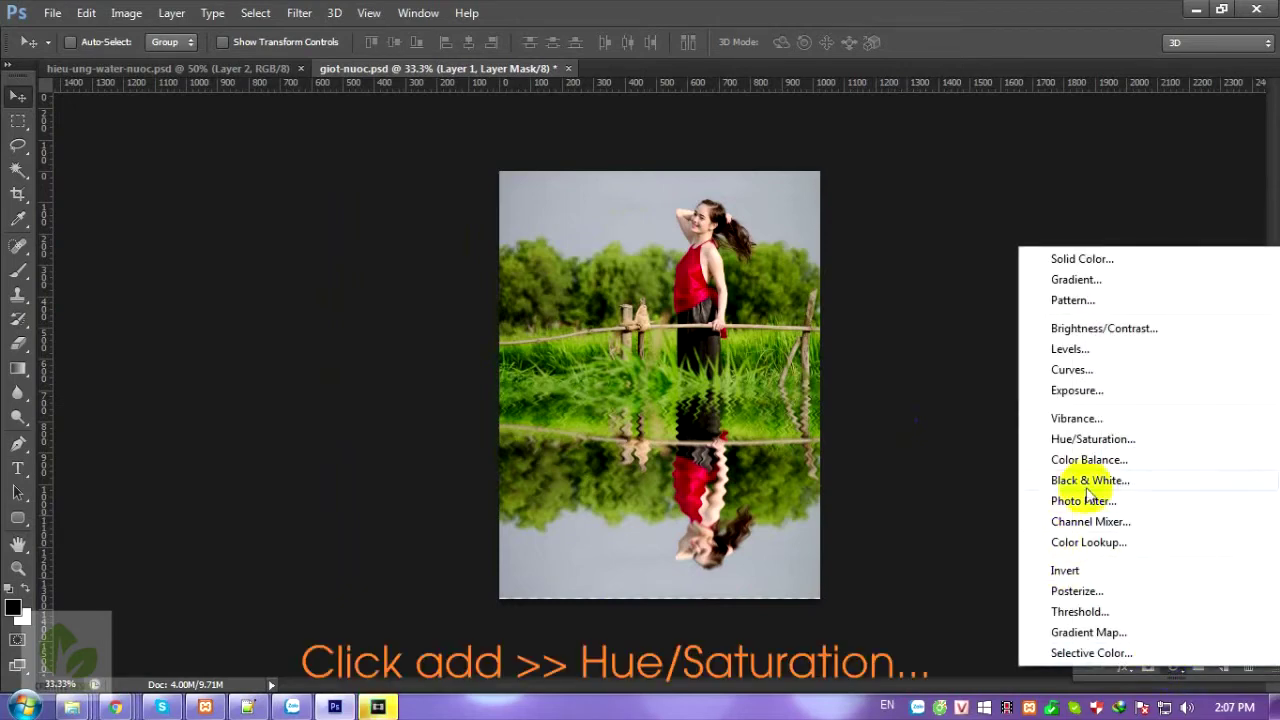
# Add a Hue/Saturation adjustment layer and try initial hue and saturation changes
pyautogui.click(1096, 441)
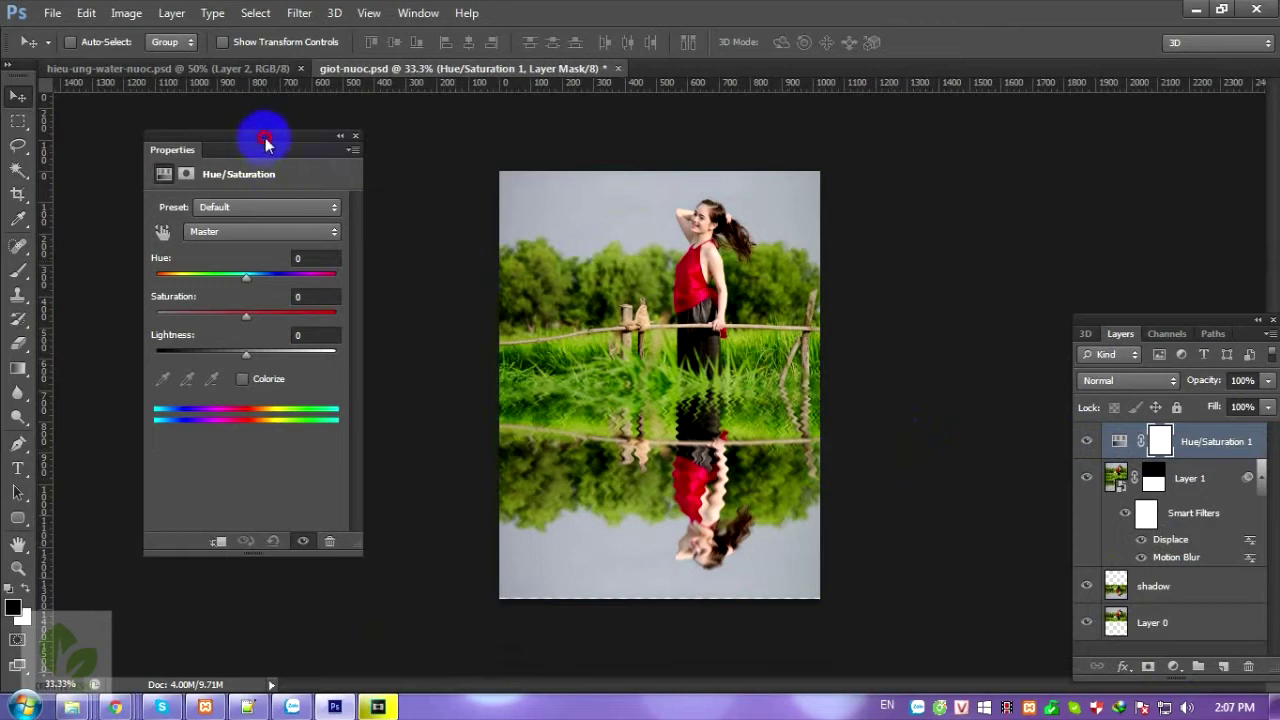
pyautogui.moveTo(265, 143); pyautogui.dragTo(387, 160)
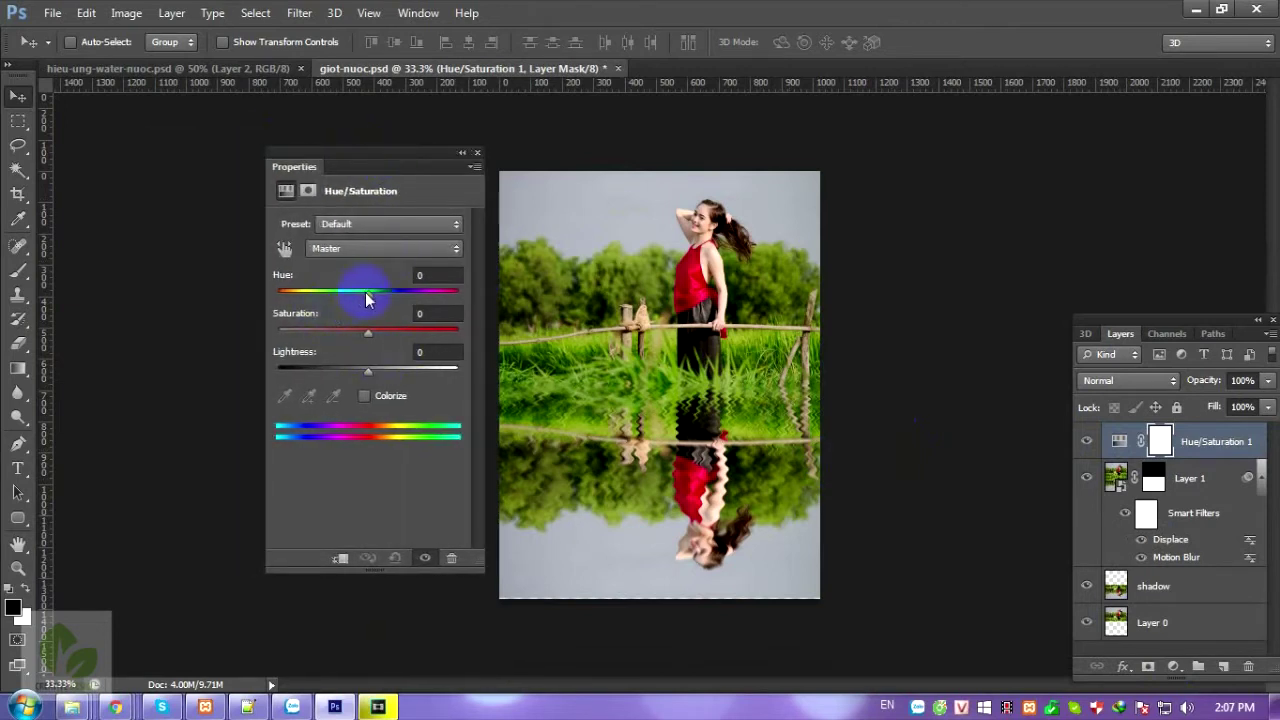
pyautogui.moveTo(367, 298); pyautogui.dragTo(352, 302)
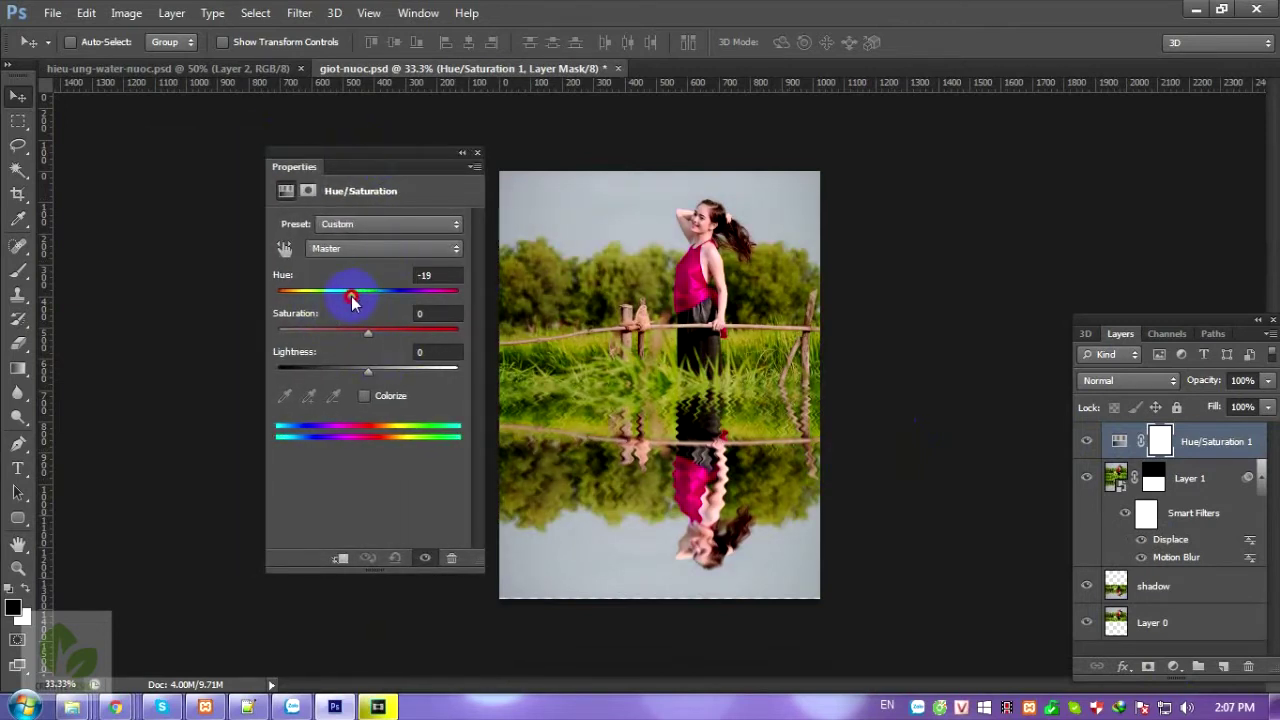
pyautogui.moveTo(351, 297)
pyautogui.mouseDown()
pyautogui.moveTo(464, 298)
pyautogui.moveTo(416, 295)
pyautogui.mouseUp()
pyautogui.moveTo(368, 331); pyautogui.dragTo(332, 335)
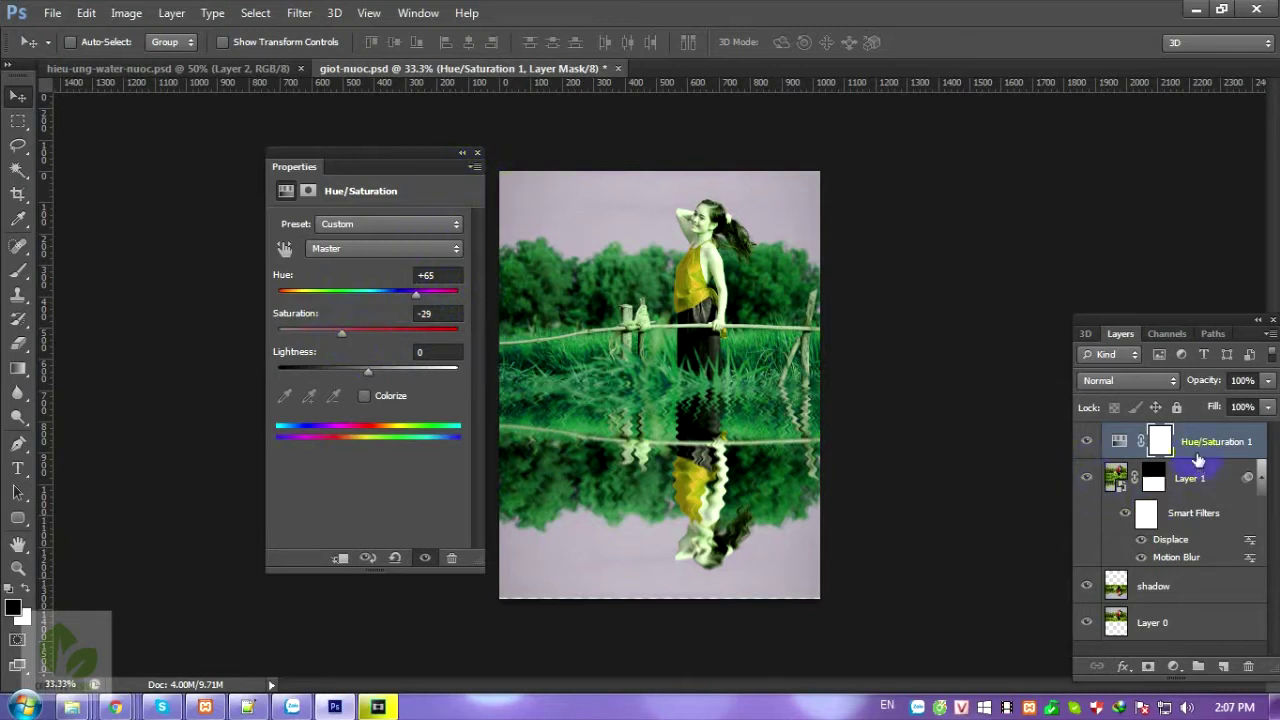
# Clip the Hue/Saturation layer to Layer 1 and set Hue +116, Saturation -25
pyautogui.keyDown('alt'); pyautogui.click(1188, 457); pyautogui.keyUp('alt')
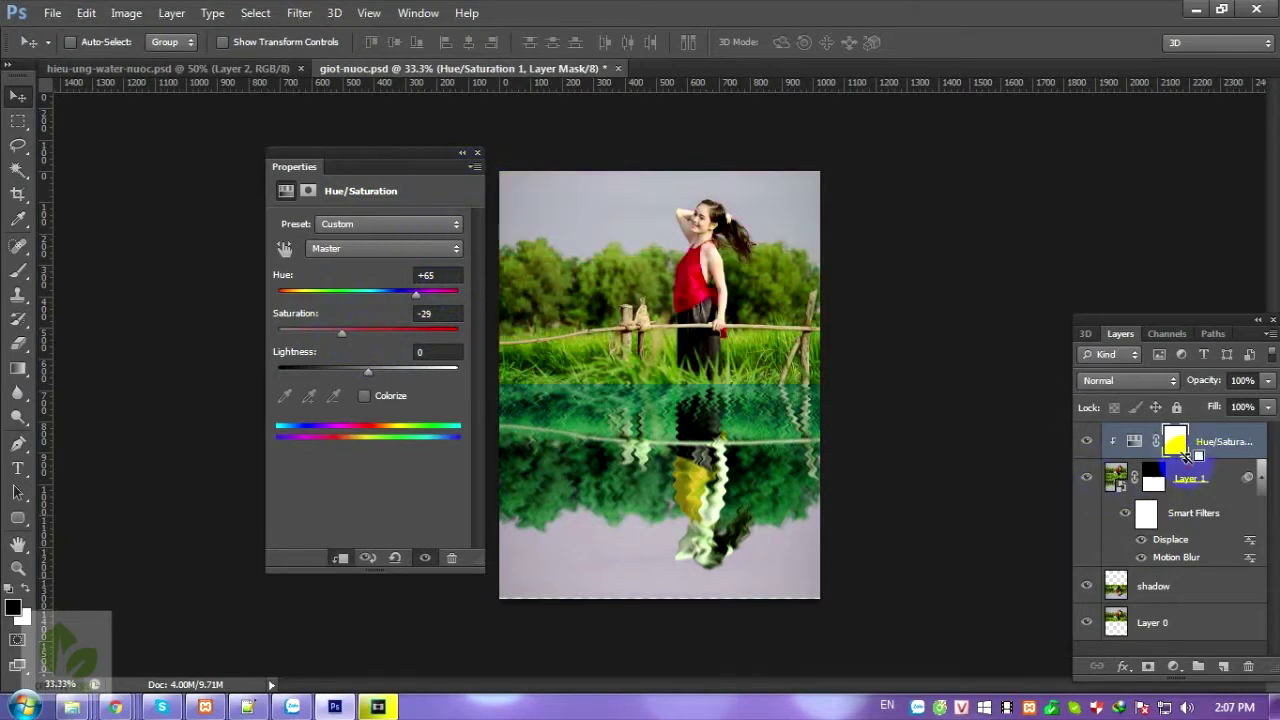
pyautogui.click(424, 314)
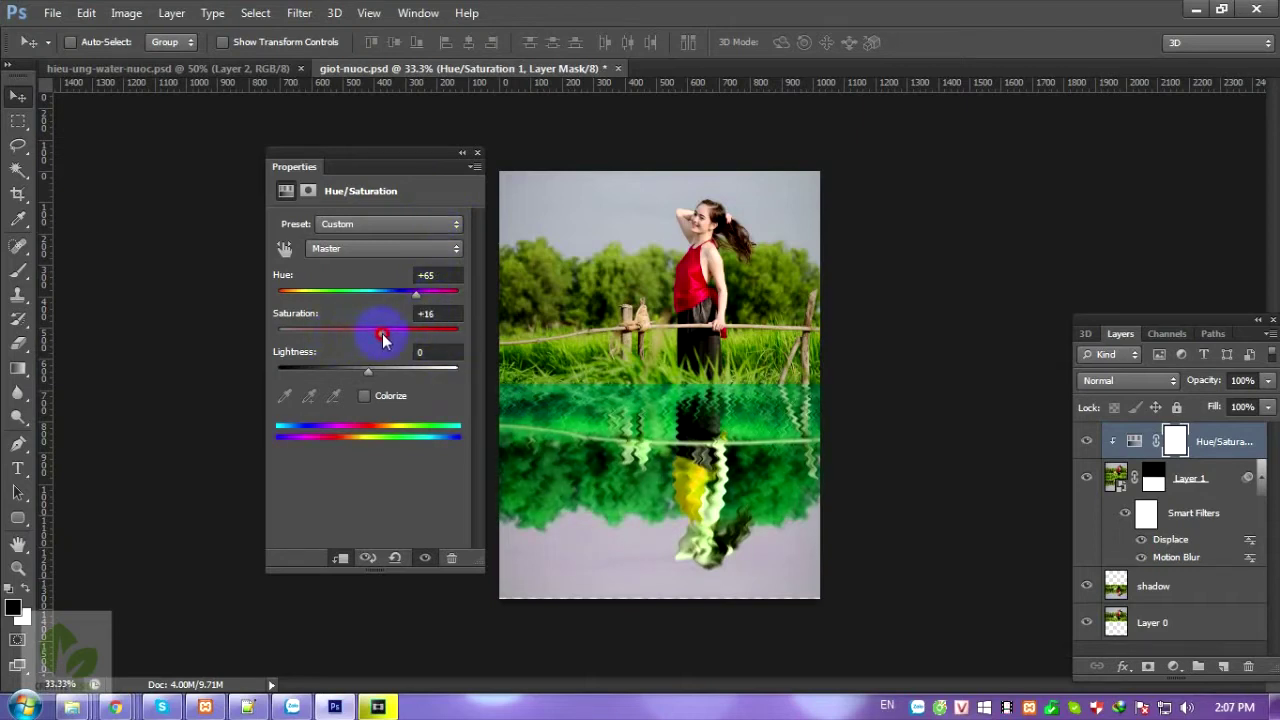
pyautogui.moveTo(368, 338)
pyautogui.mouseDown()
pyautogui.moveTo(401, 340)
pyautogui.moveTo(338, 340)
pyautogui.mouseUp()
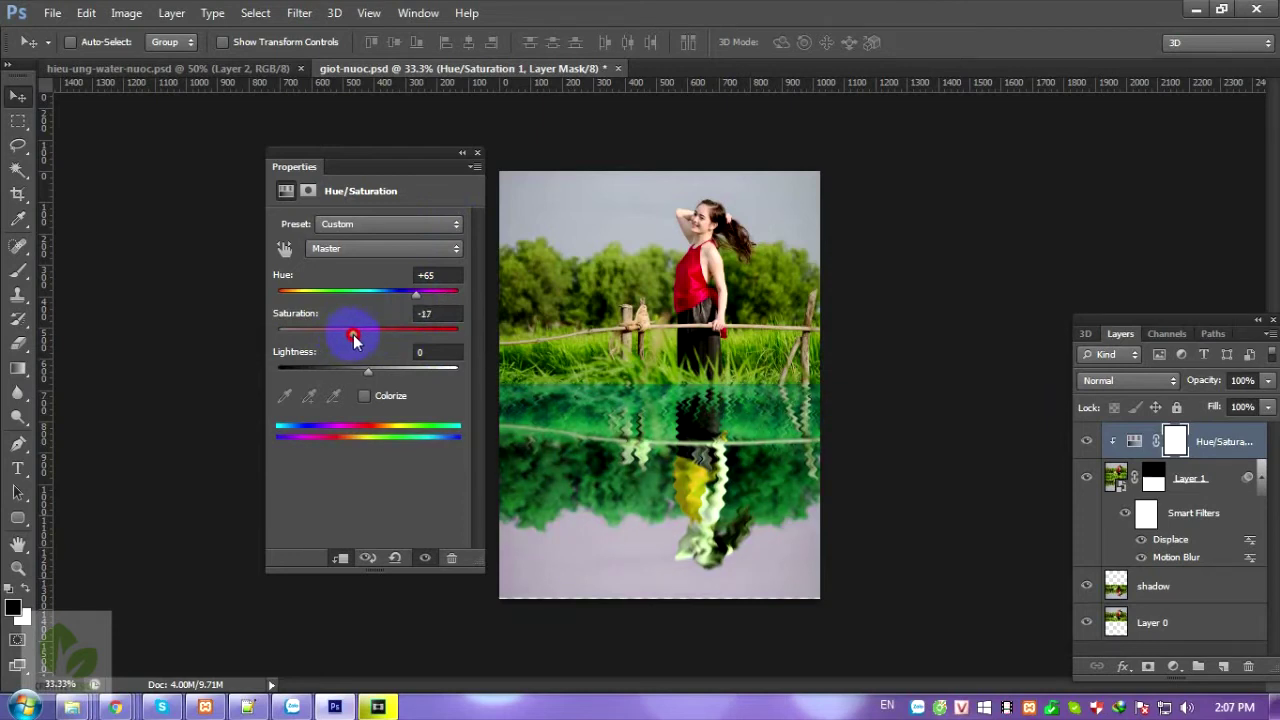
pyautogui.moveTo(354, 340)
pyautogui.mouseDown()
pyautogui.moveTo(462, 336)
pyautogui.moveTo(372, 340)
pyautogui.mouseUp()
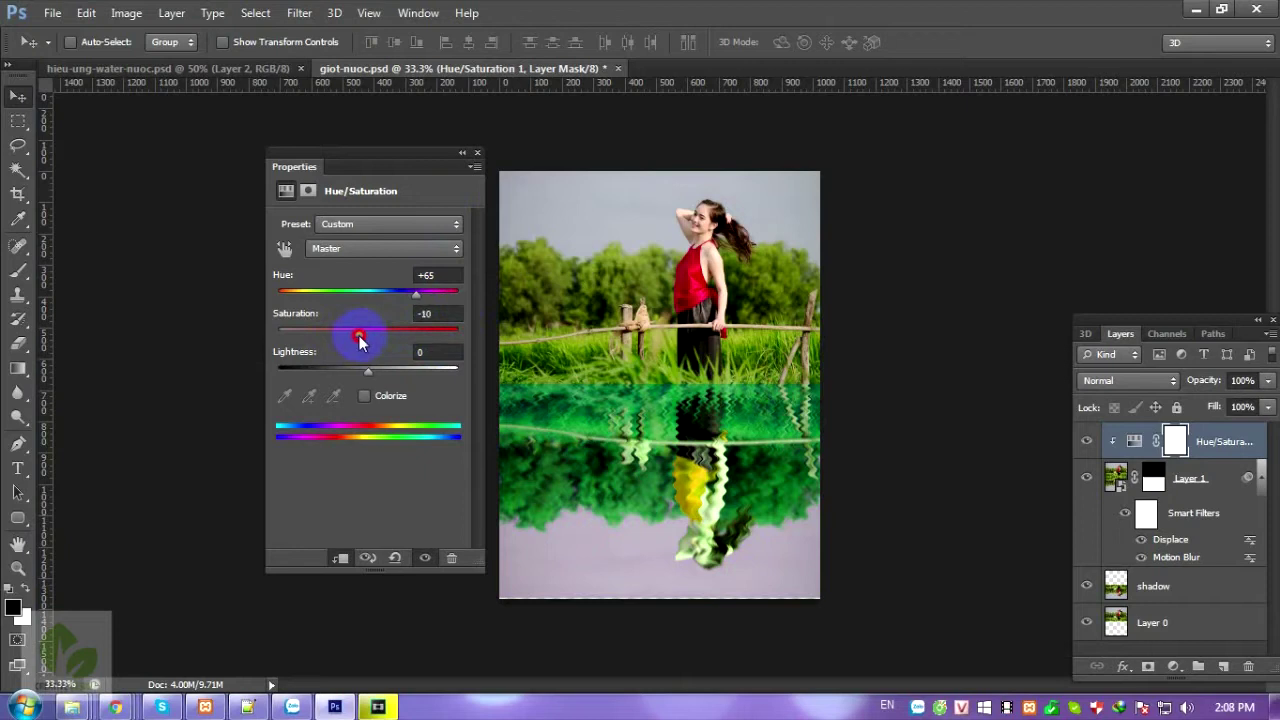
pyautogui.moveTo(358, 335); pyautogui.dragTo(345, 338)
pyautogui.moveTo(416, 294); pyautogui.dragTo(436, 301)
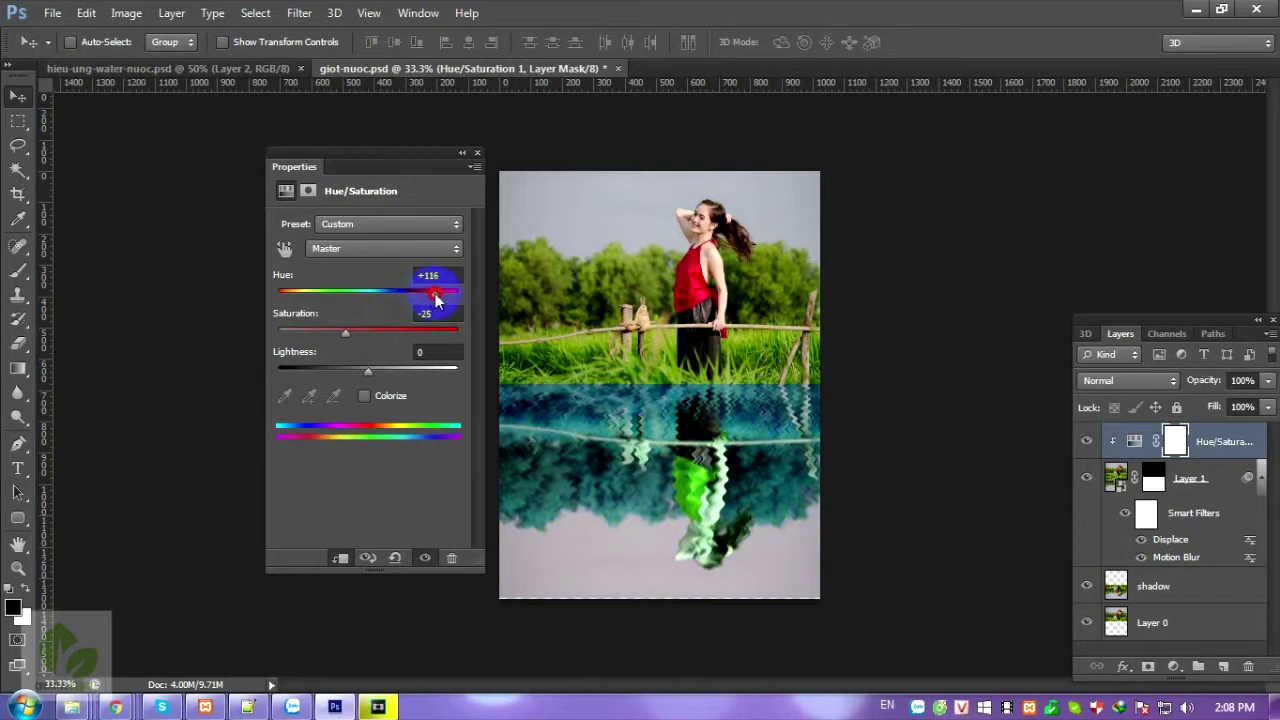
pyautogui.click(372, 399)
# Turn on Colorize and set the tint to Hue 195, Saturation 15
pyautogui.click(365, 397)
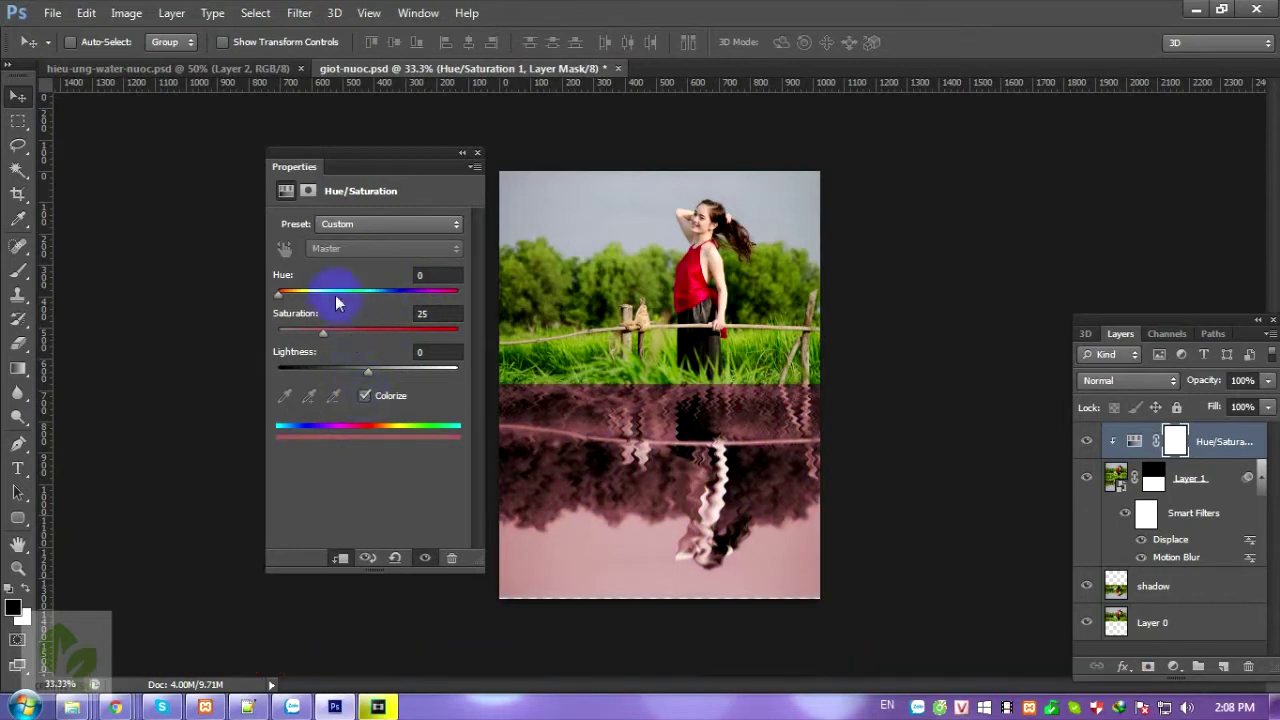
pyautogui.moveTo(281, 297); pyautogui.dragTo(404, 297)
pyautogui.moveTo(401, 296)
pyautogui.mouseDown()
pyautogui.moveTo(459, 296)
pyautogui.moveTo(380, 296)
pyautogui.moveTo(396, 296)
pyautogui.mouseUp()
pyautogui.moveTo(322, 332)
pyautogui.mouseDown()
pyautogui.moveTo(457, 330)
pyautogui.moveTo(303, 339)
pyautogui.mouseUp()
pyautogui.moveTo(397, 300); pyautogui.dragTo(404, 298)
pyautogui.moveTo(386, 304); pyautogui.dragTo(372, 305)
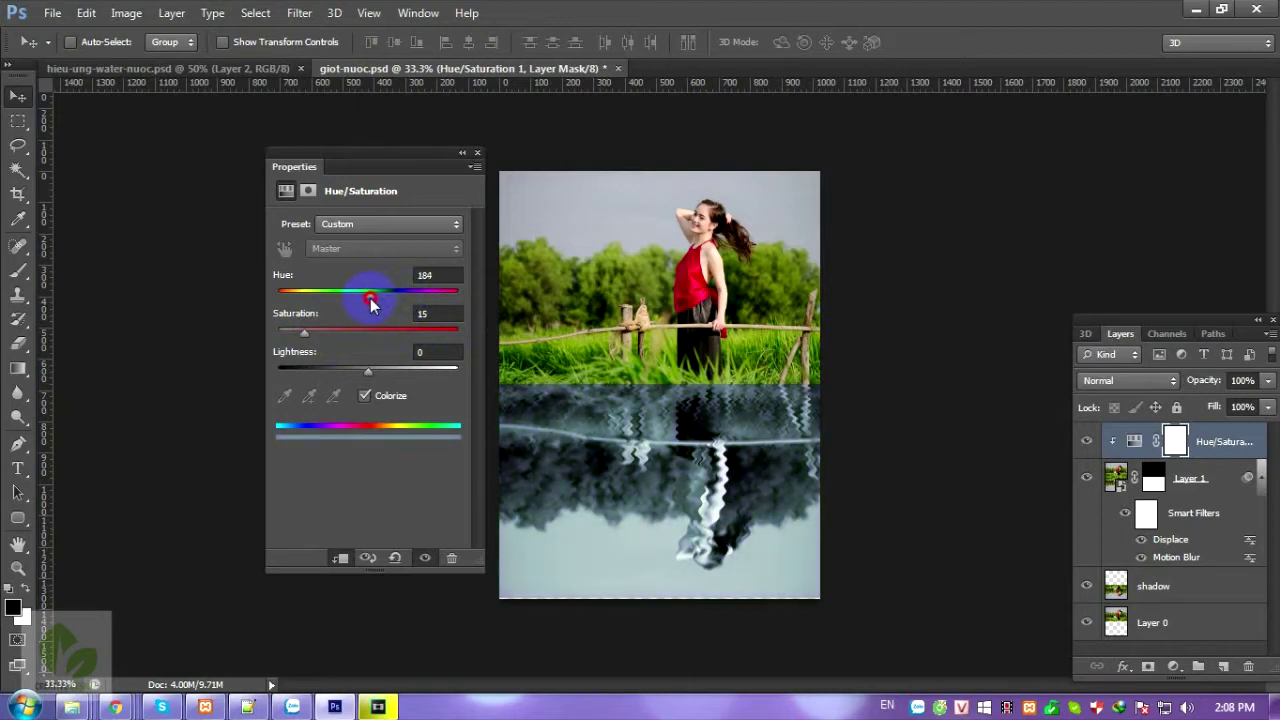
pyautogui.moveTo(370, 298); pyautogui.dragTo(375, 297)
pyautogui.click(1232, 442)
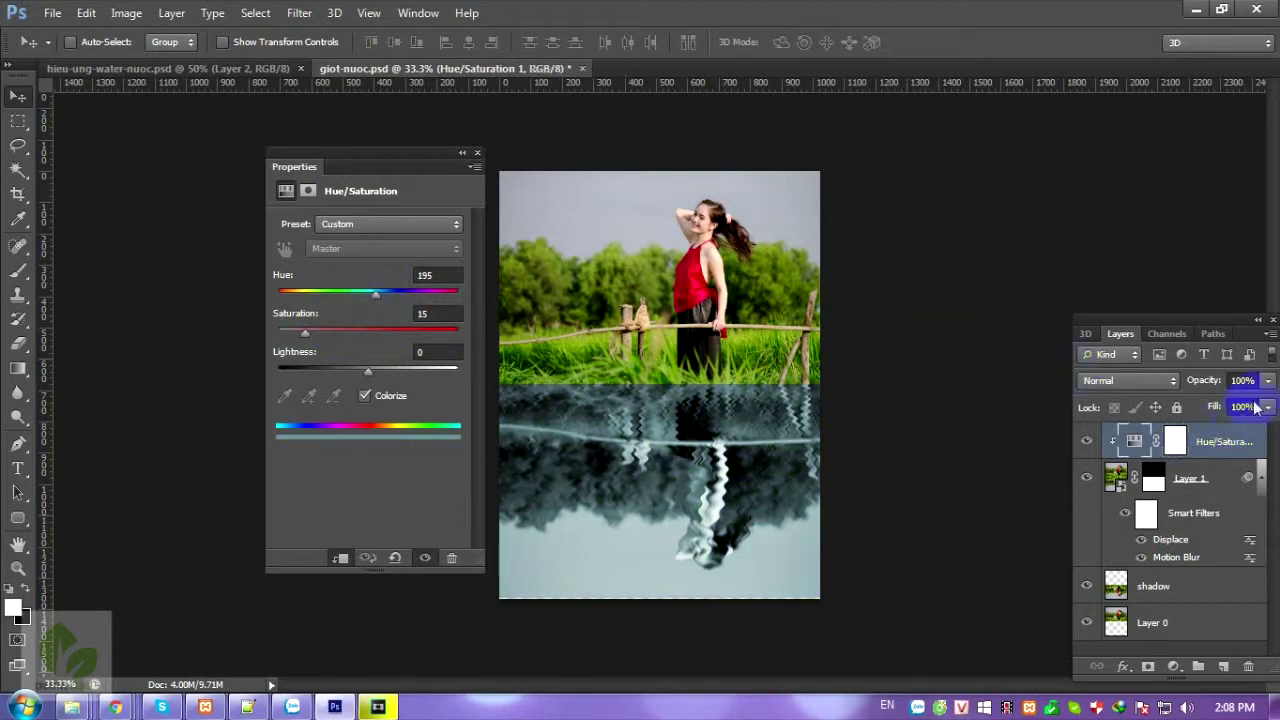
# Drop the Hue/Saturation layer to 35% opacity, then select it together with Layer 1
pyautogui.moveTo(1268, 381); pyautogui.dragTo(1225, 409)
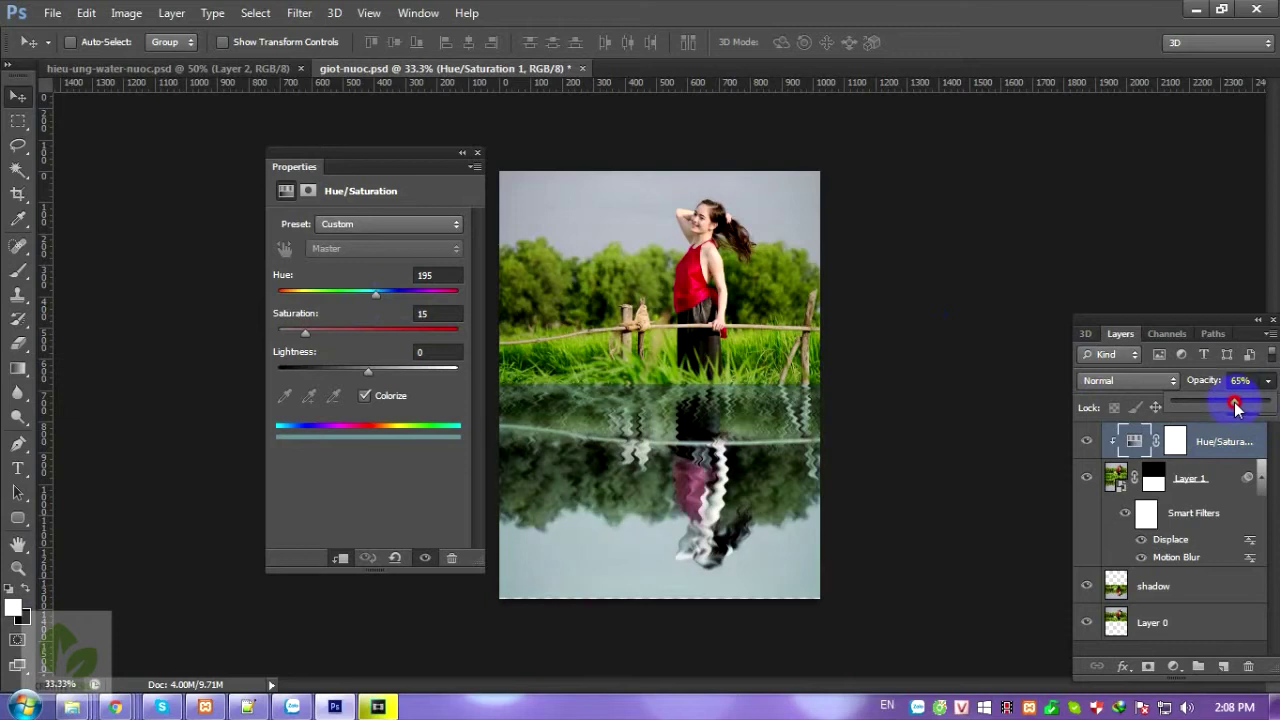
pyautogui.moveTo(1225, 409); pyautogui.dragTo(1200, 410)
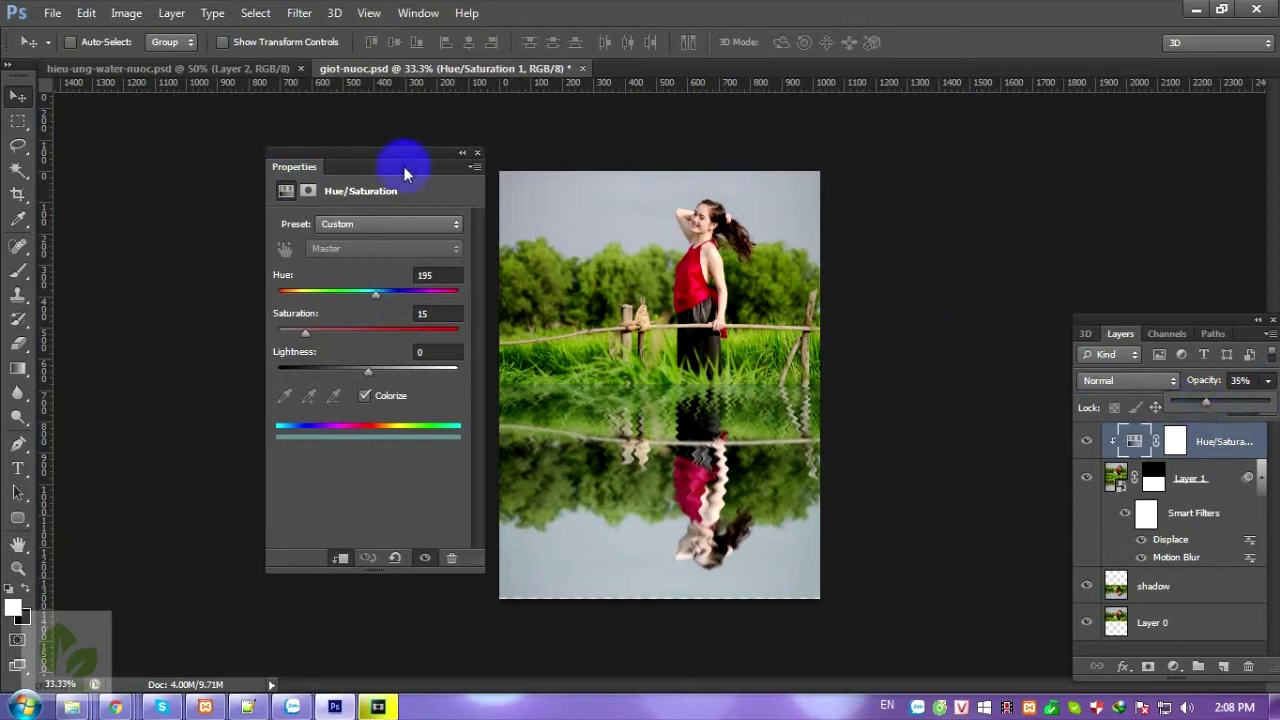
pyautogui.click(477, 152)
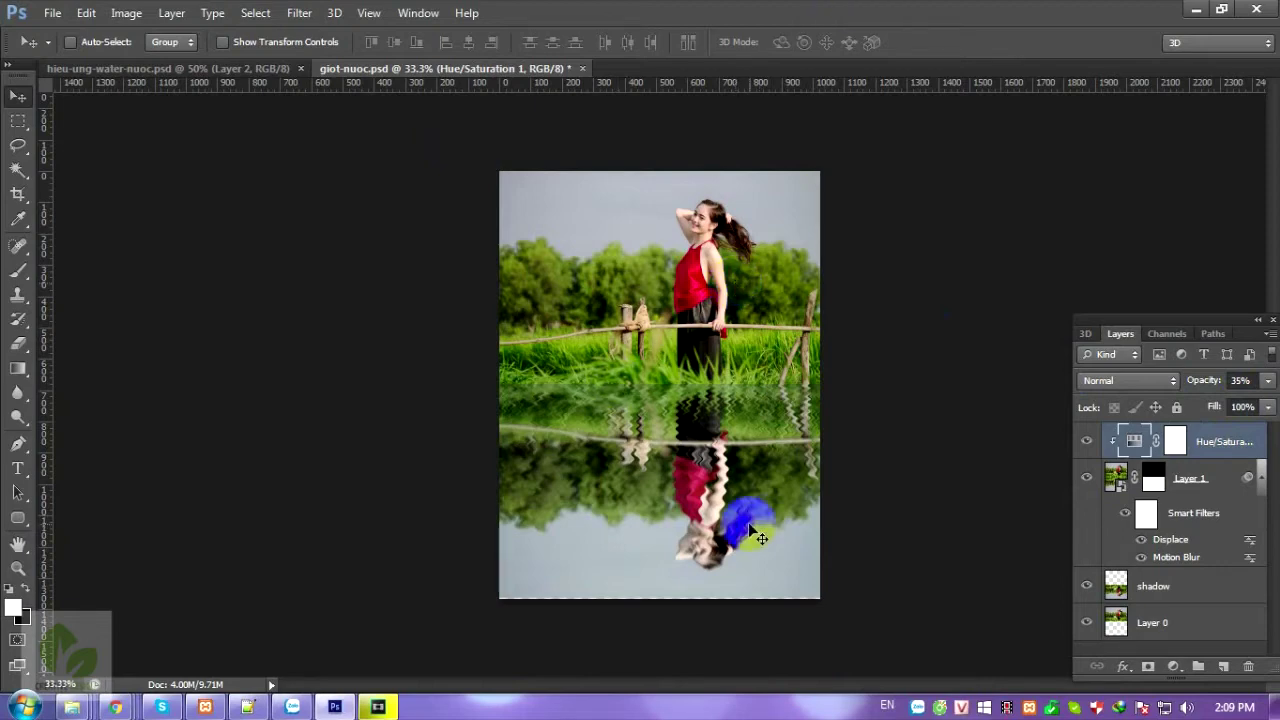
pyautogui.hotkey('ctrl', '+')
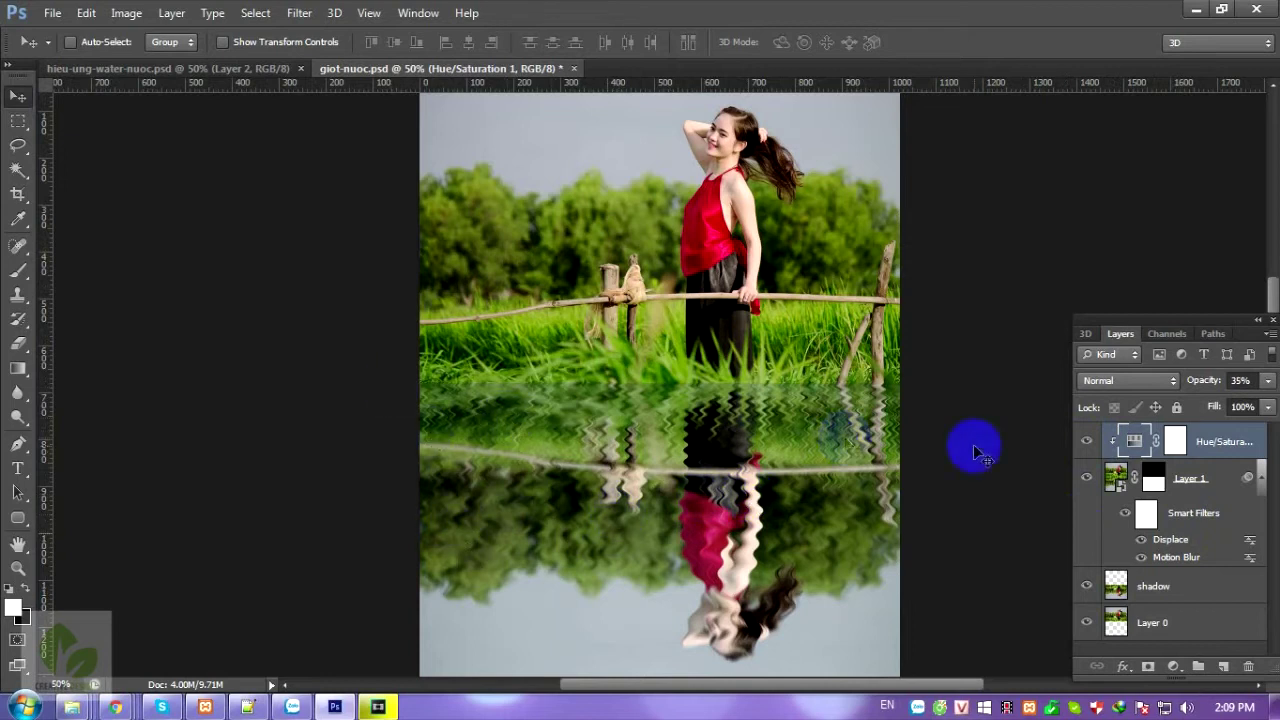
pyautogui.click(1175, 441)
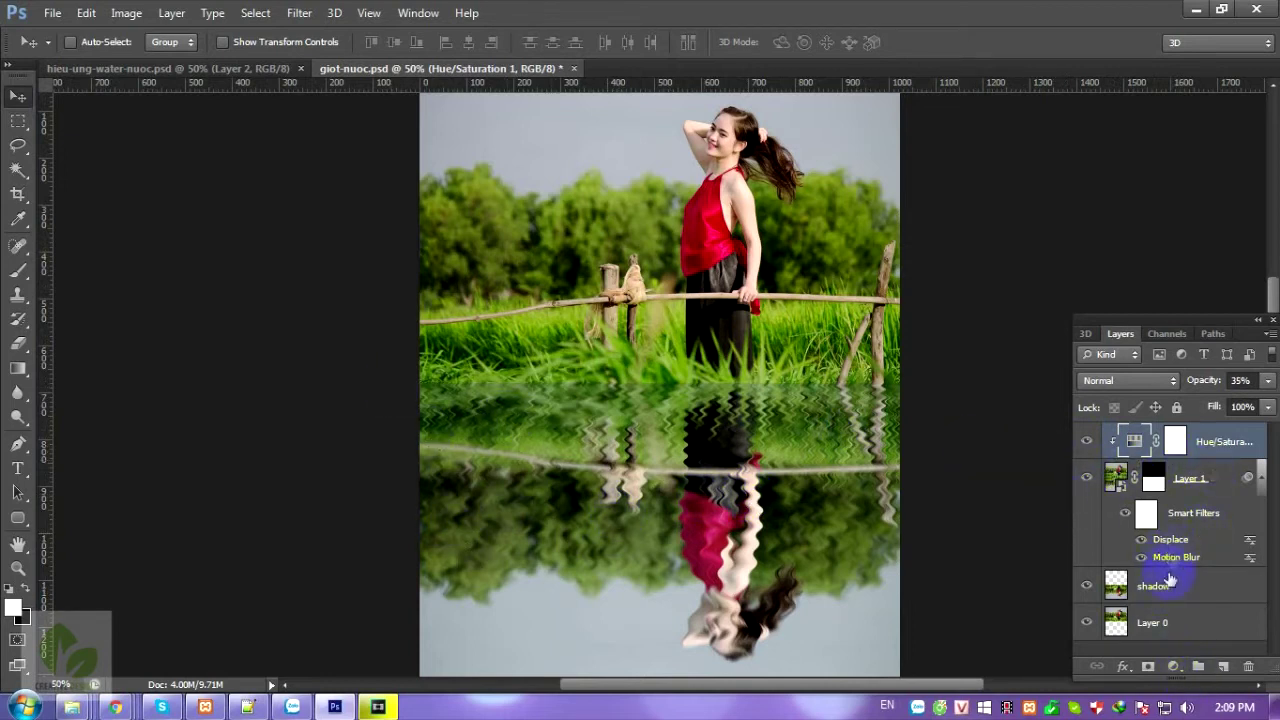
pyautogui.click(1175, 441)
pyautogui.click(1118, 553)
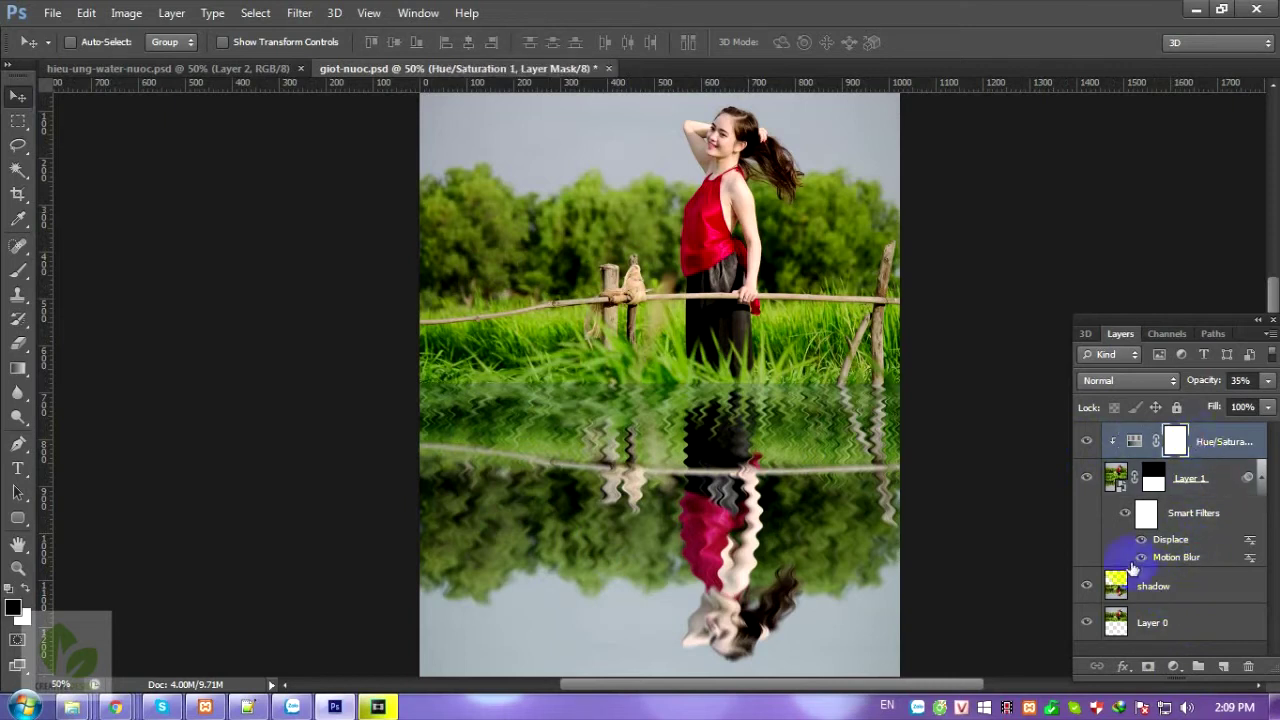
# Group Layer 1 and Hue/Saturation 1 into a collapsed folder named effect-water
pyautogui.click(1197, 666)
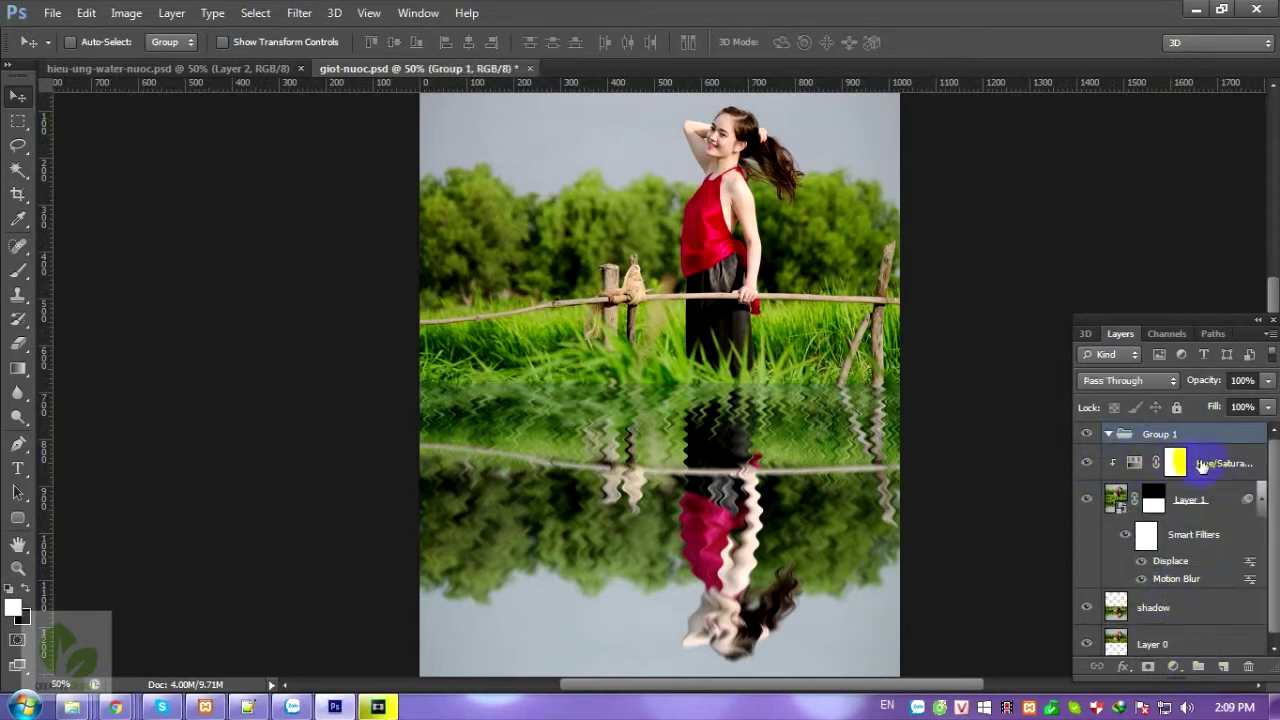
pyautogui.click(1175, 462)
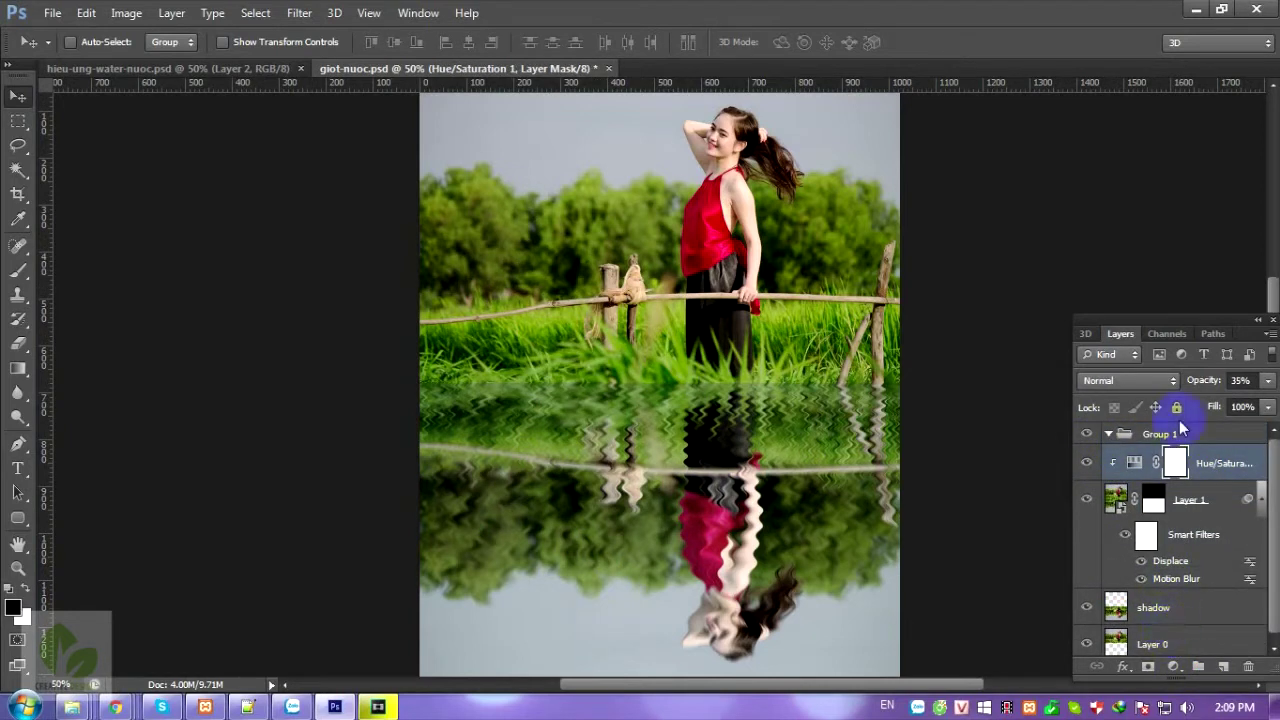
pyautogui.click(1220, 581)
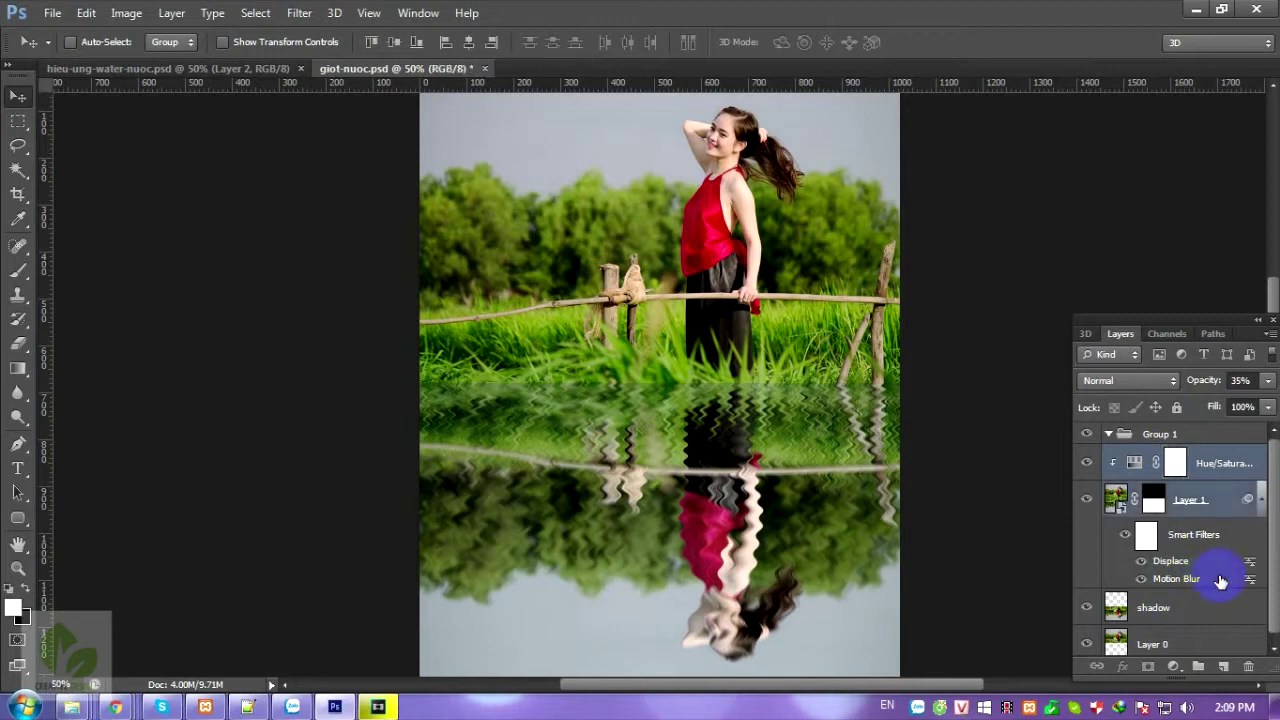
pyautogui.moveTo(1140, 462)
pyautogui.mouseDown()
pyautogui.moveTo(1144, 428)
pyautogui.moveTo(1112, 438)
pyautogui.mouseUp()
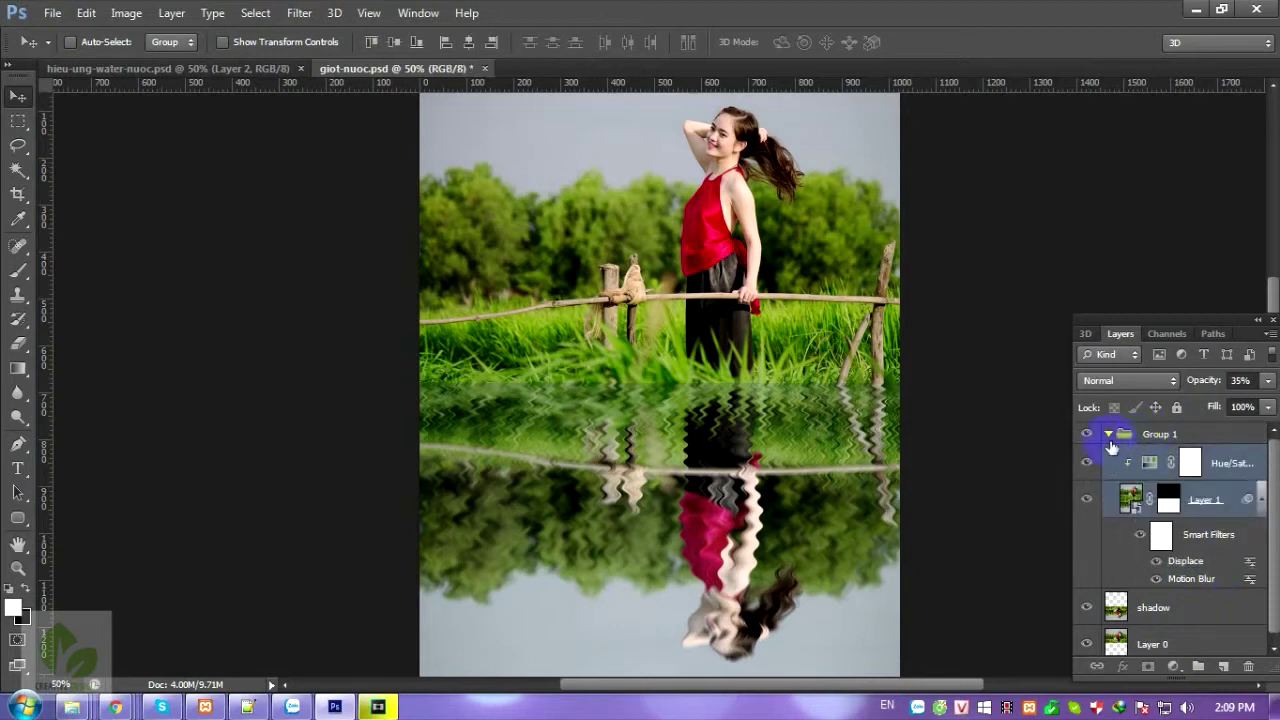
pyautogui.hotkey('ctrl', 'g')
pyautogui.click(1108, 434)
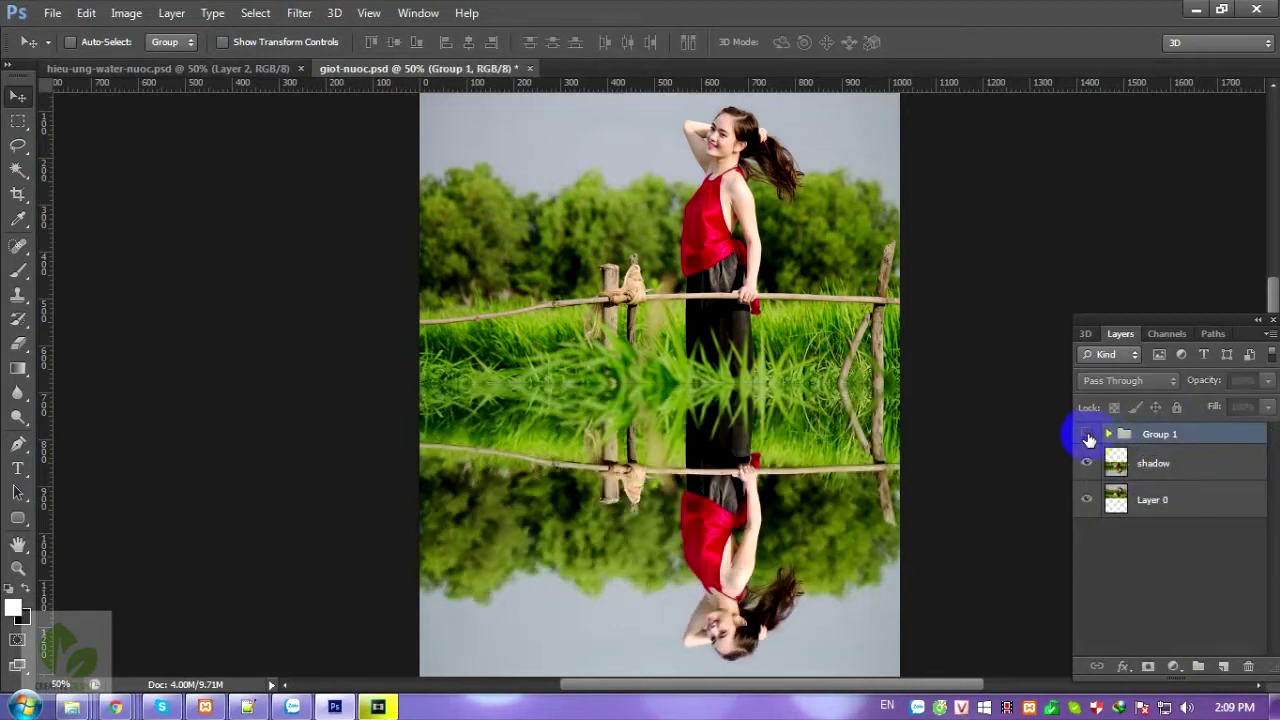
pyautogui.click(1086, 434)
pyautogui.doubleClick(1160, 434)
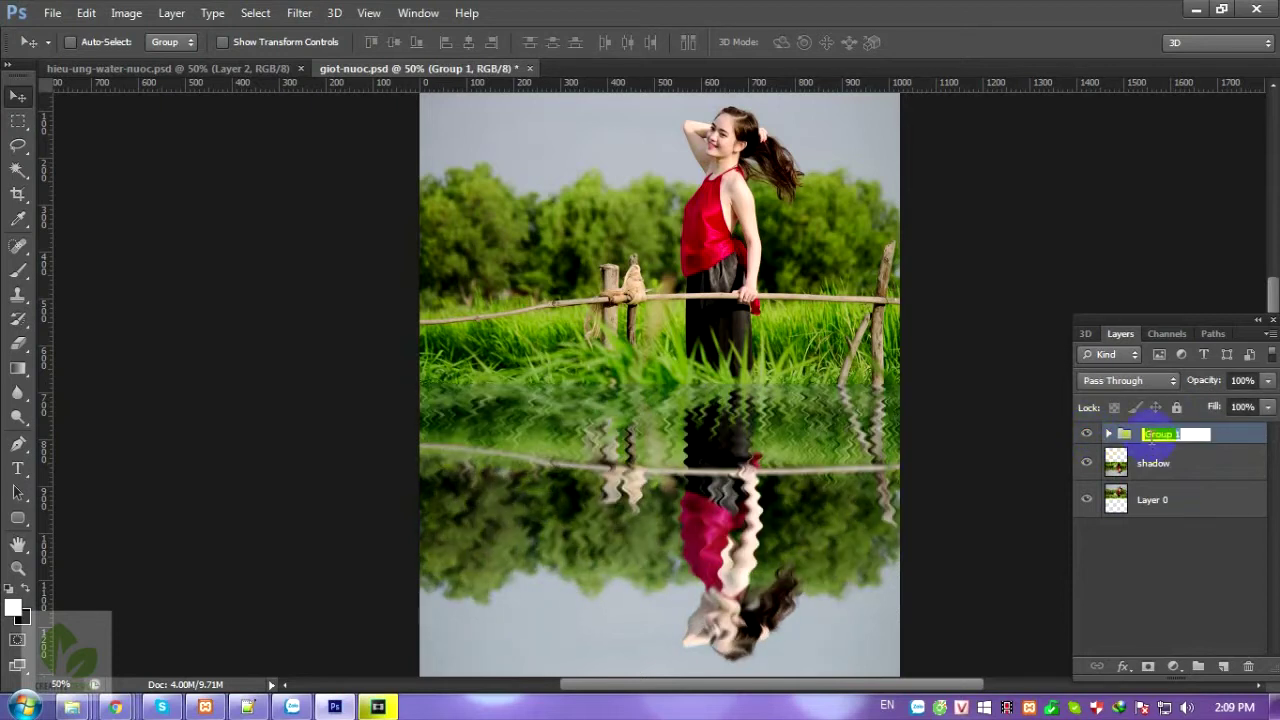
pyautogui.write('g')
pyautogui.write('r')
pyautogui.press('Return')
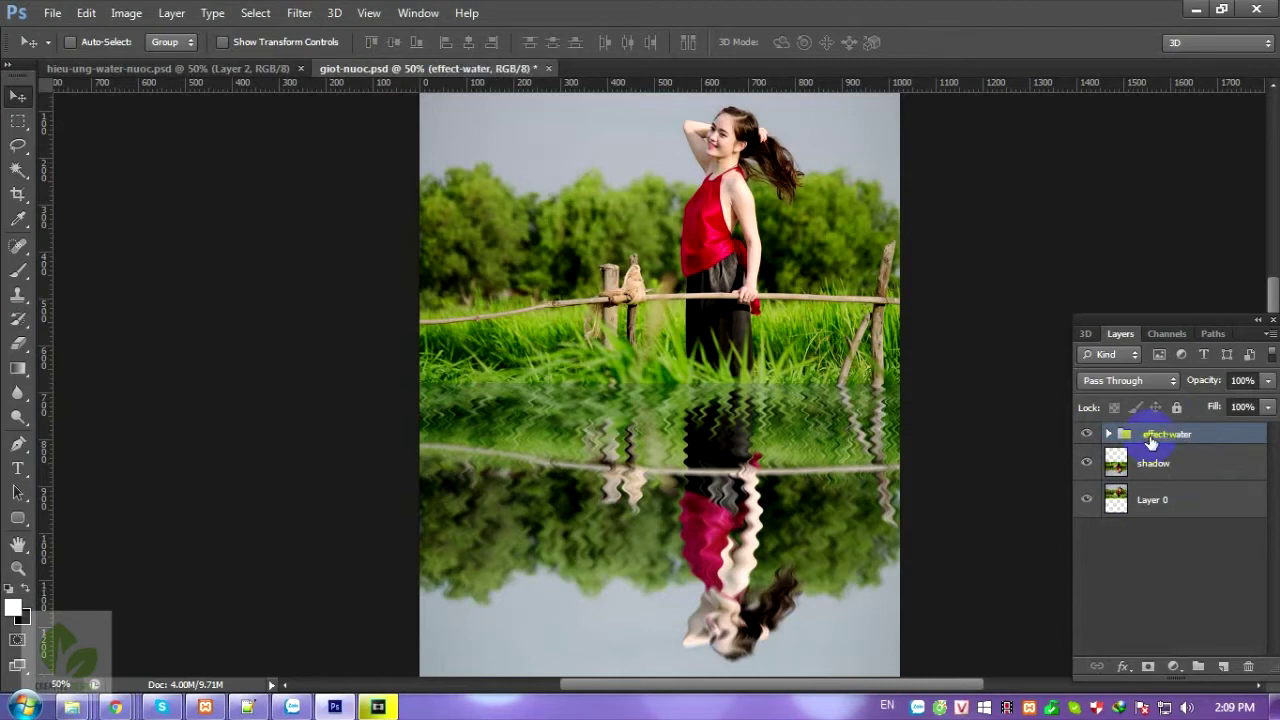
pyautogui.hotkey('ctrl', '-')
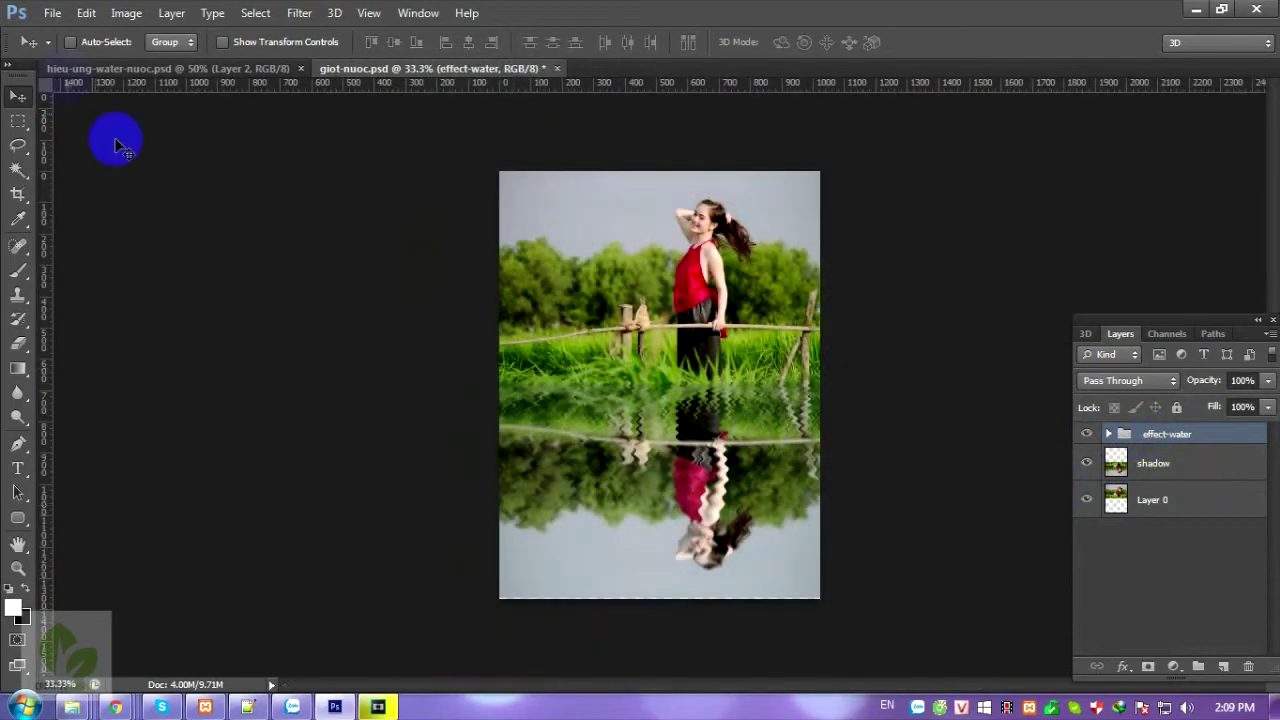
# Start a JPEG Save As and create a new folder named hieu-ung-mat-nuoc to save into
pyautogui.click(50, 12)
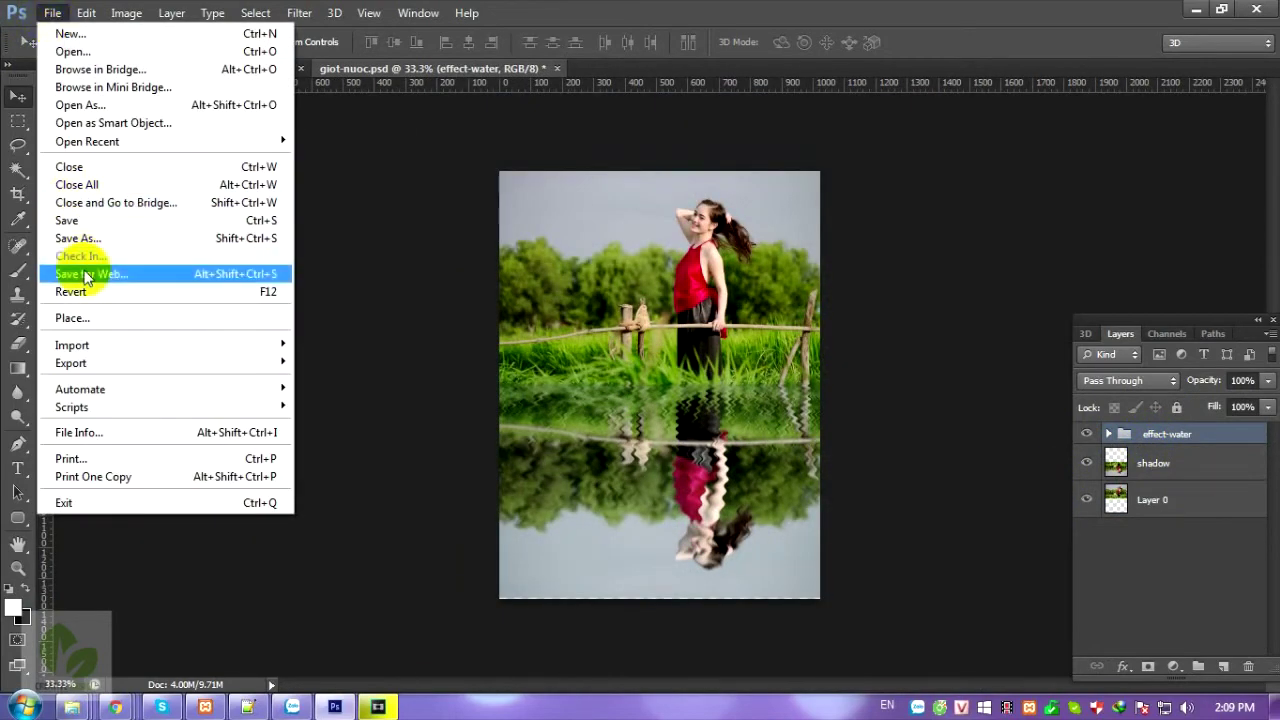
pyautogui.click(80, 238)
pyautogui.click(600, 460)
pyautogui.click(565, 430)
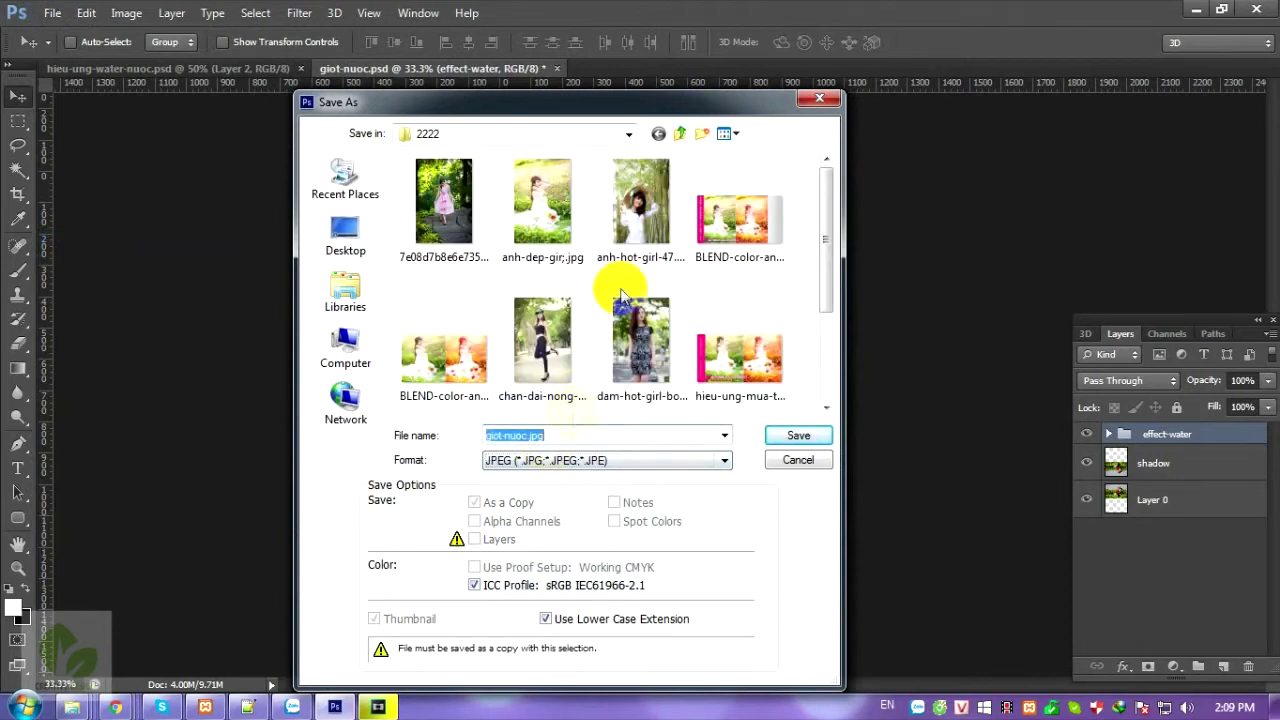
pyautogui.click(680, 133)
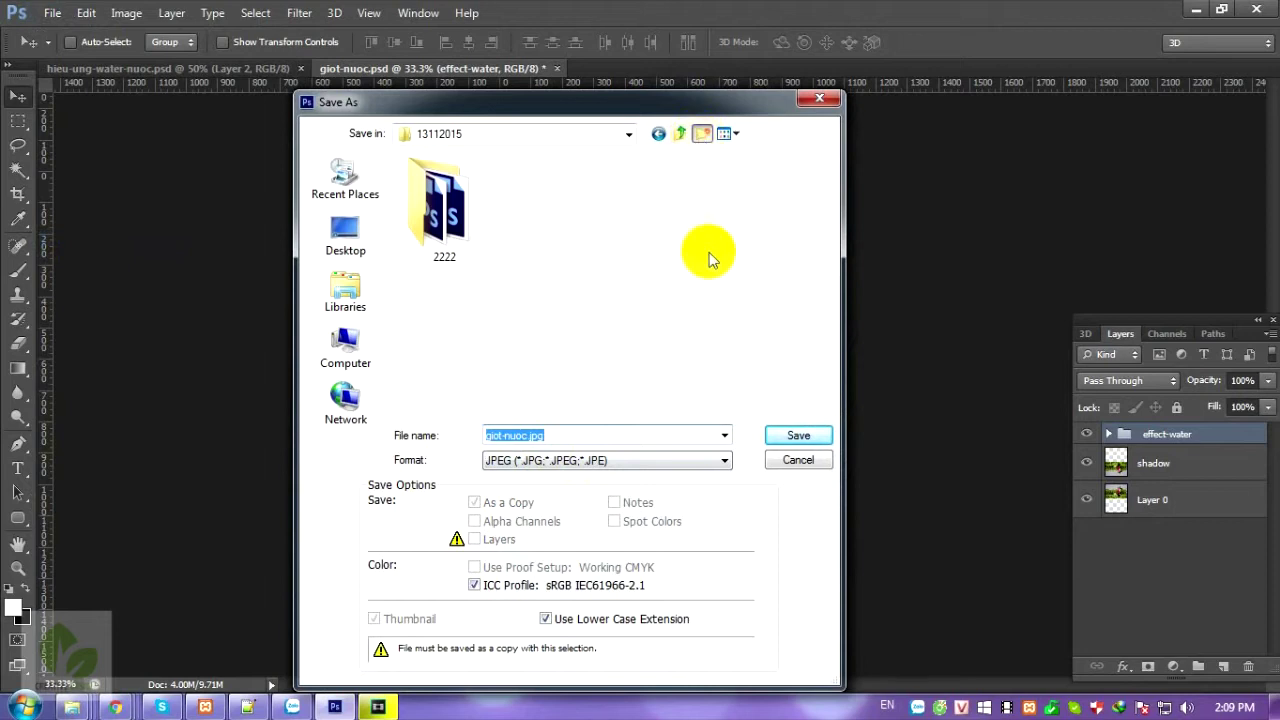
pyautogui.write('hieu-ung-mat-nuoc')
pyautogui.press('Return')
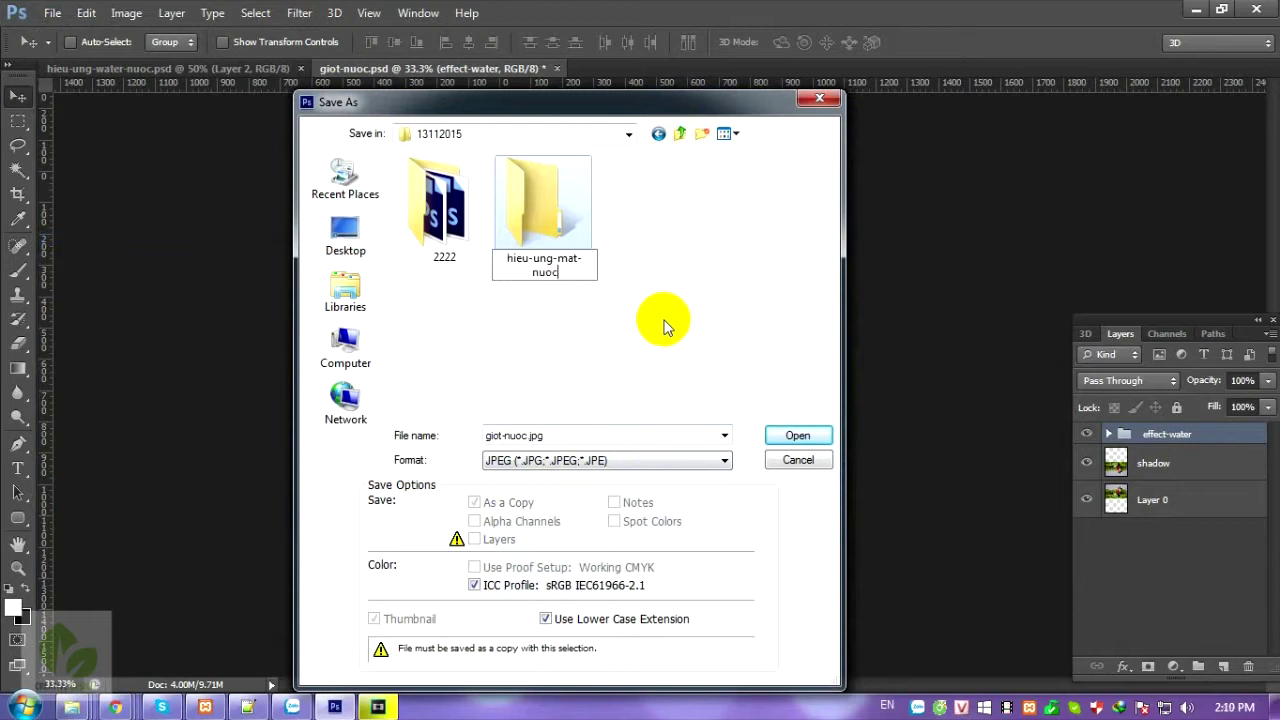
pyautogui.press('Return')
# Save the image as matgiot-nuoc.jpg with Quality 12, Progressive JPEG options
pyautogui.press('Home')
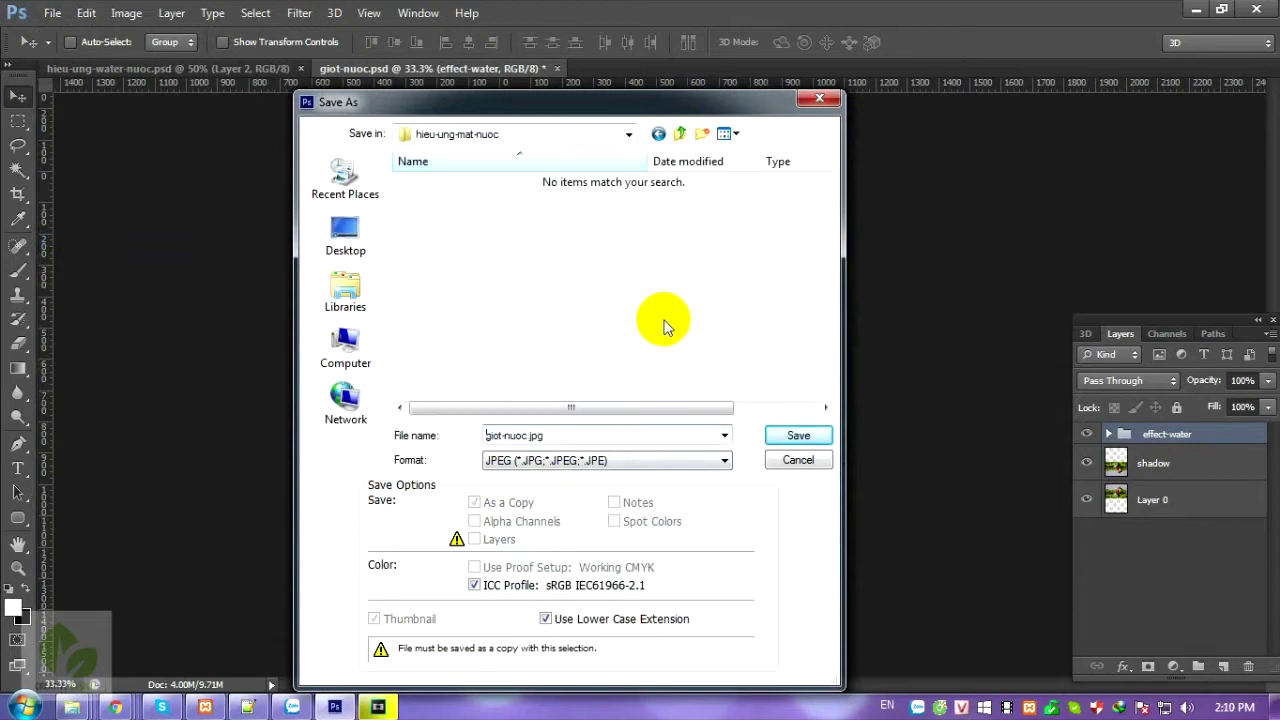
pyautogui.write('mat')
pyautogui.press('Return')
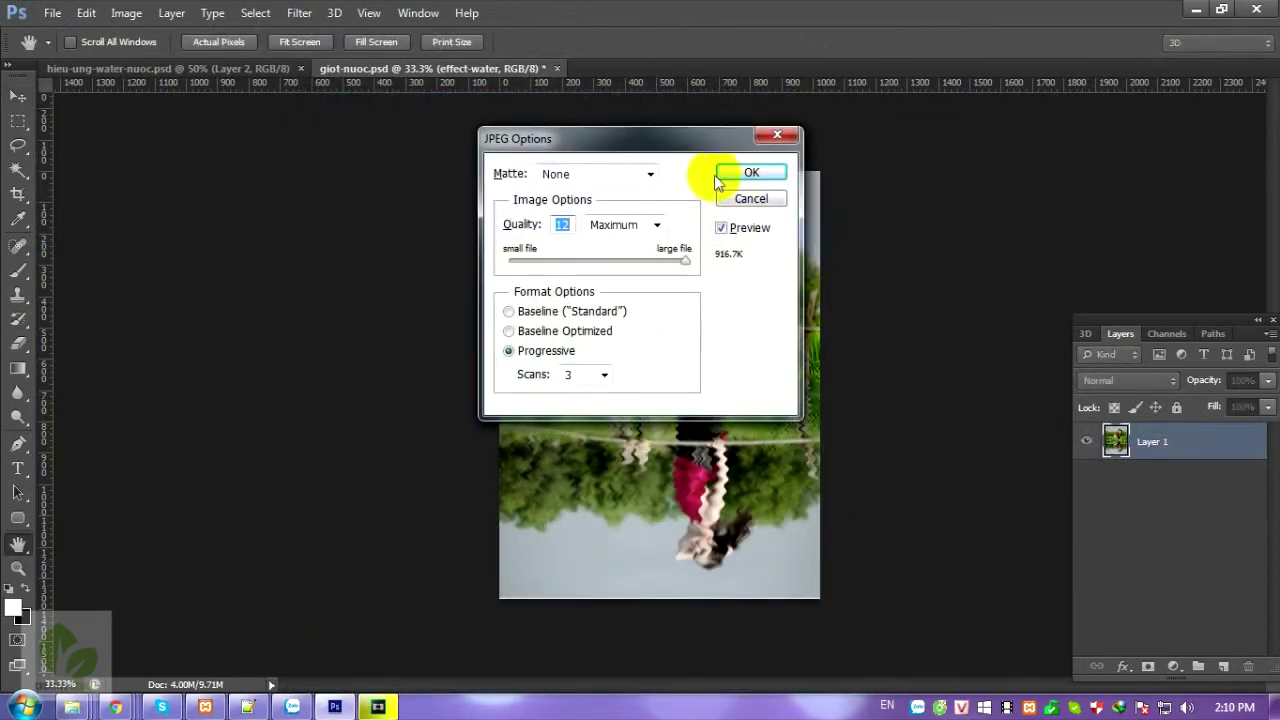
pyautogui.click(718, 177)
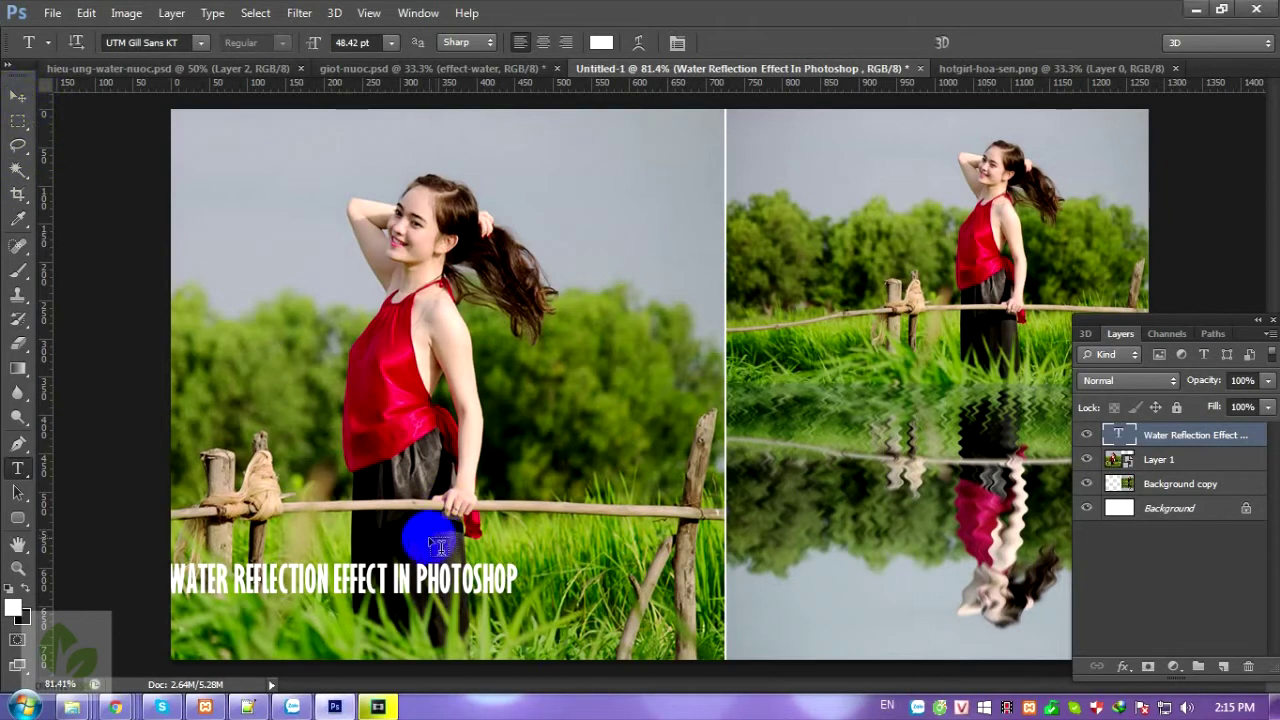
# Shift the title layer right and trim its text to 'WATER REFLECTION EFFECT'
pyautogui.click(17, 100)
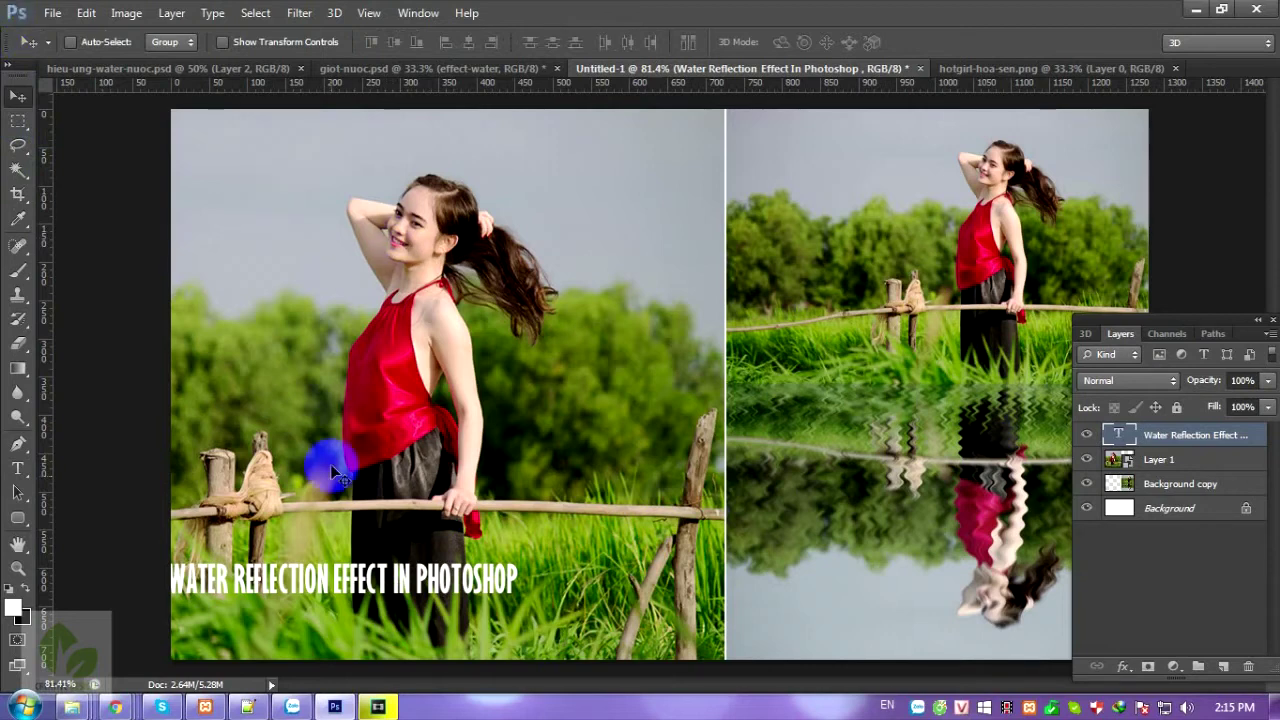
pyautogui.rightClick(364, 582)
pyautogui.click(460, 599)
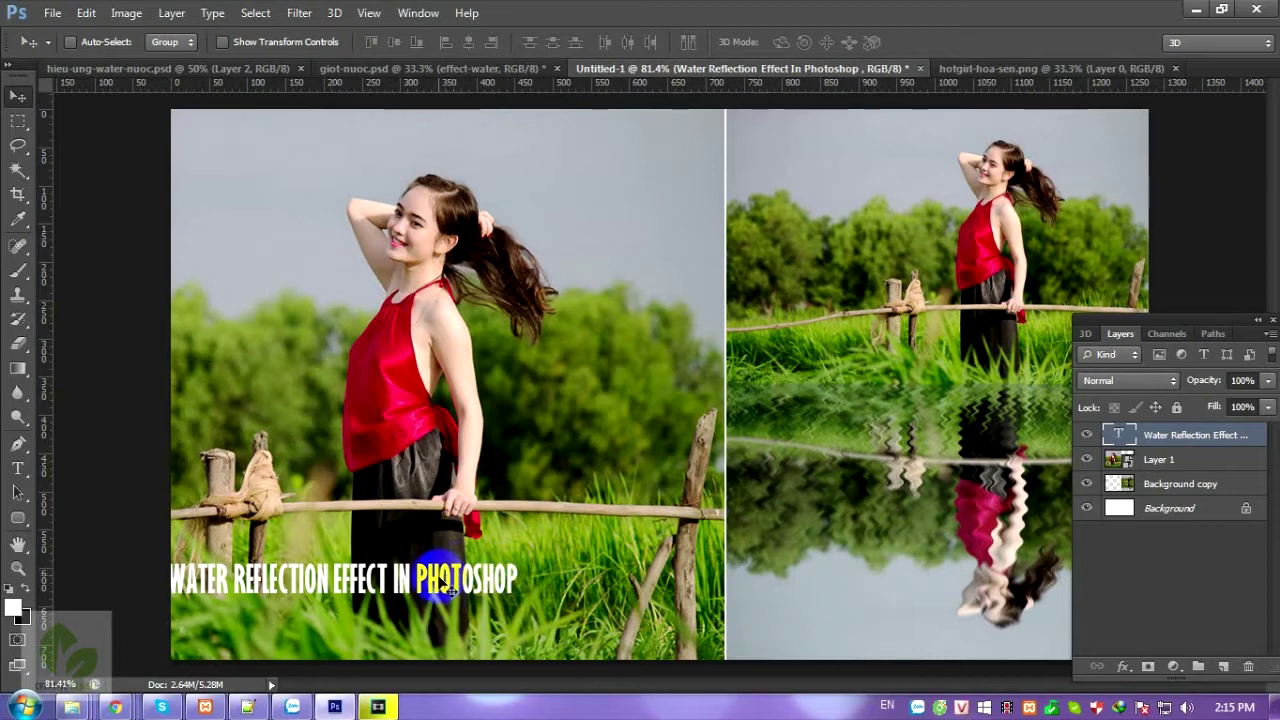
pyautogui.moveTo(400, 588); pyautogui.dragTo(668, 552)
pyautogui.doubleClick(487, 570)
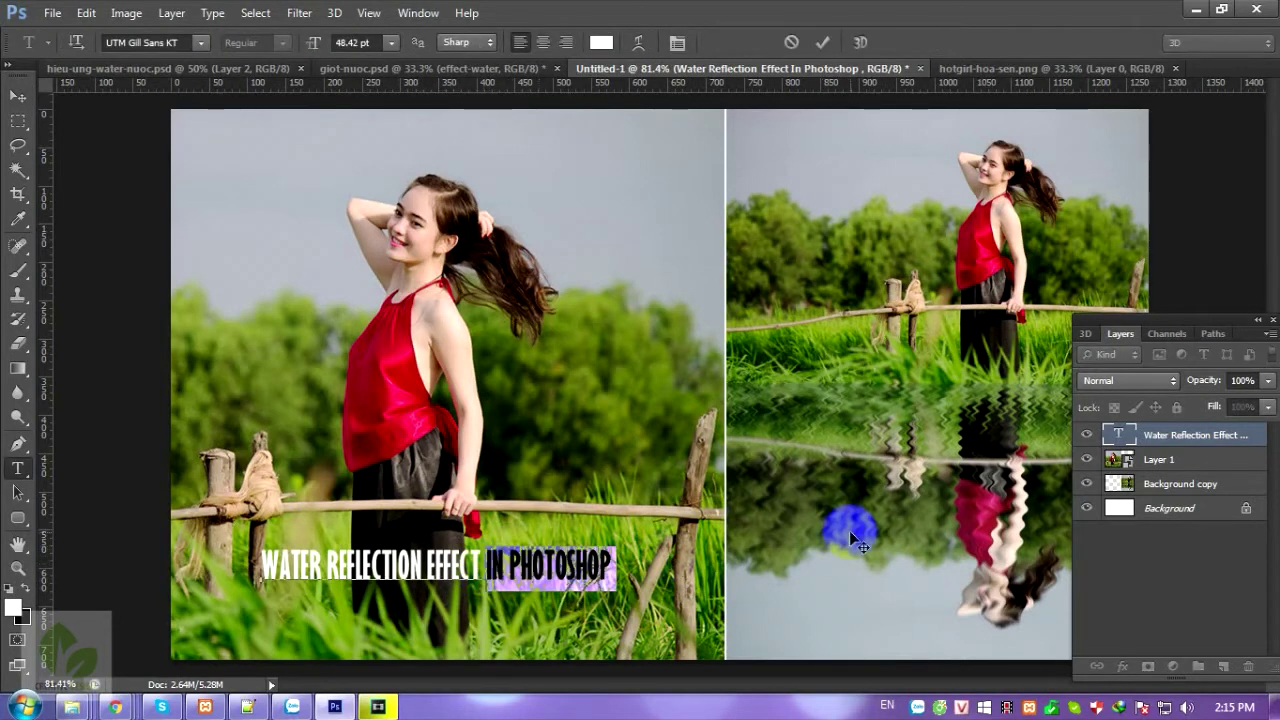
pyautogui.press('BackSpace')
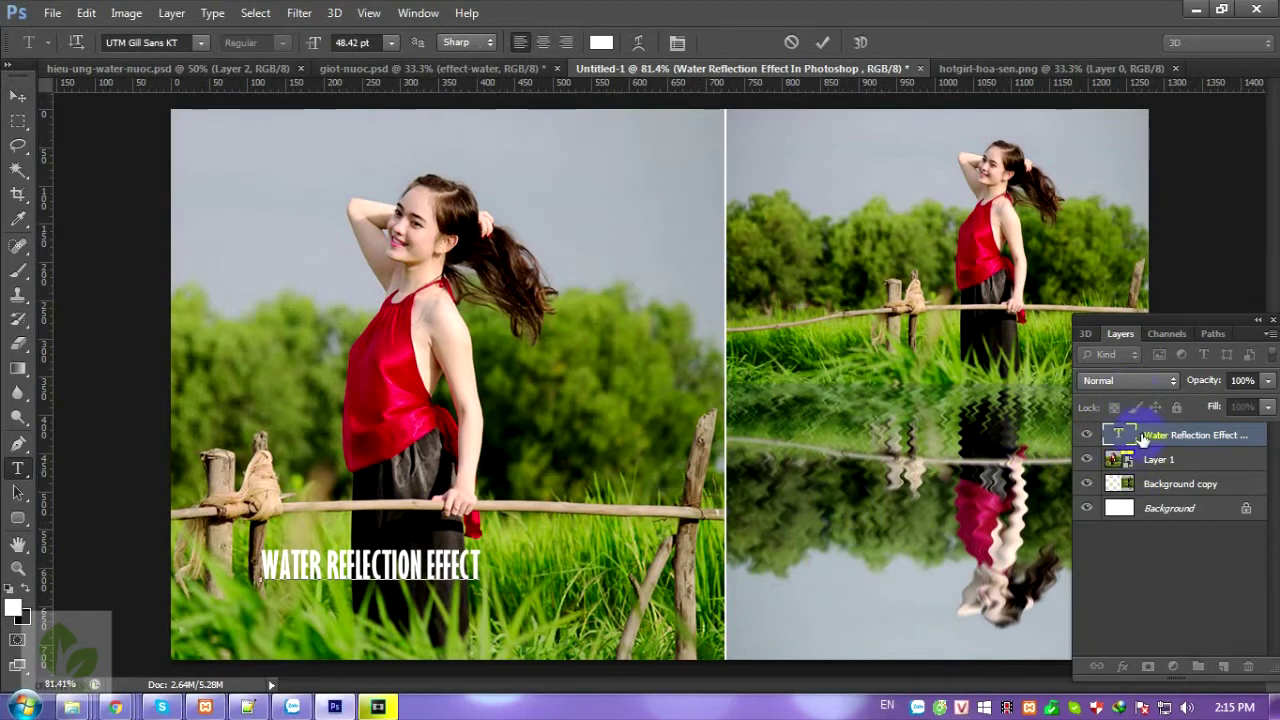
pyautogui.click(1120, 435)
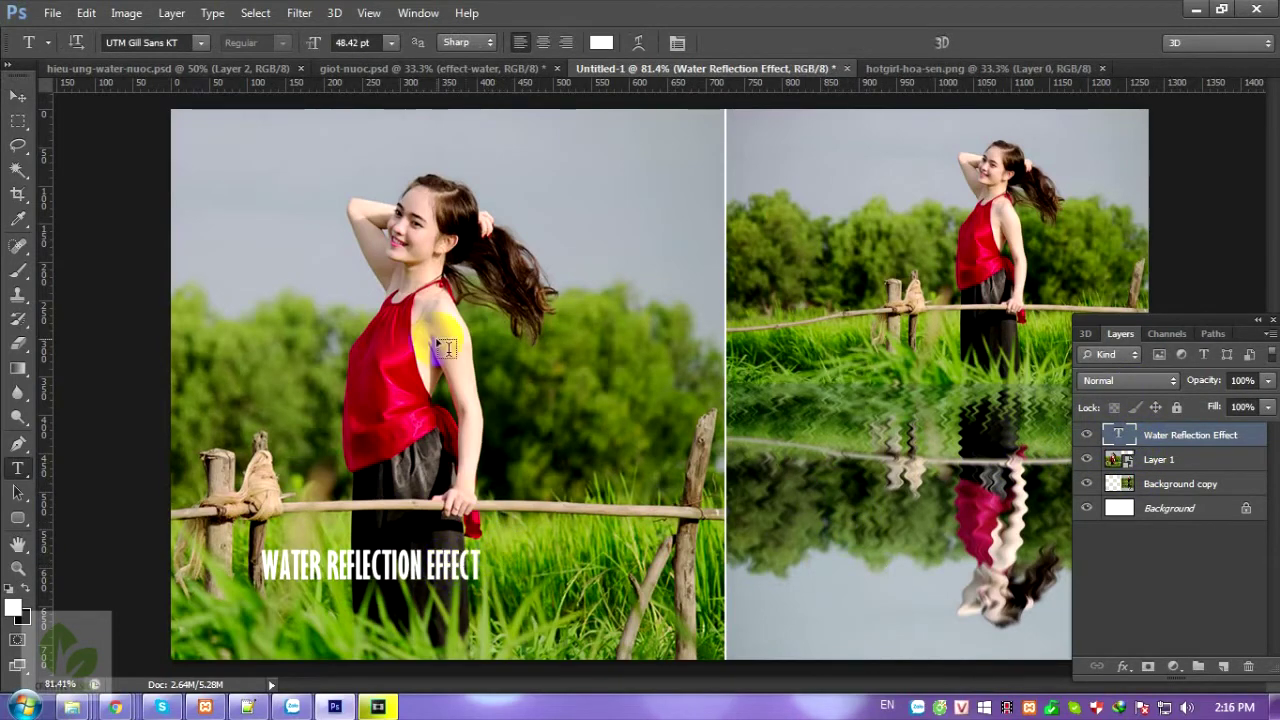
# Set the title font to UTM HelvetIns after trying UTM Guanine
pyautogui.click(199, 43)
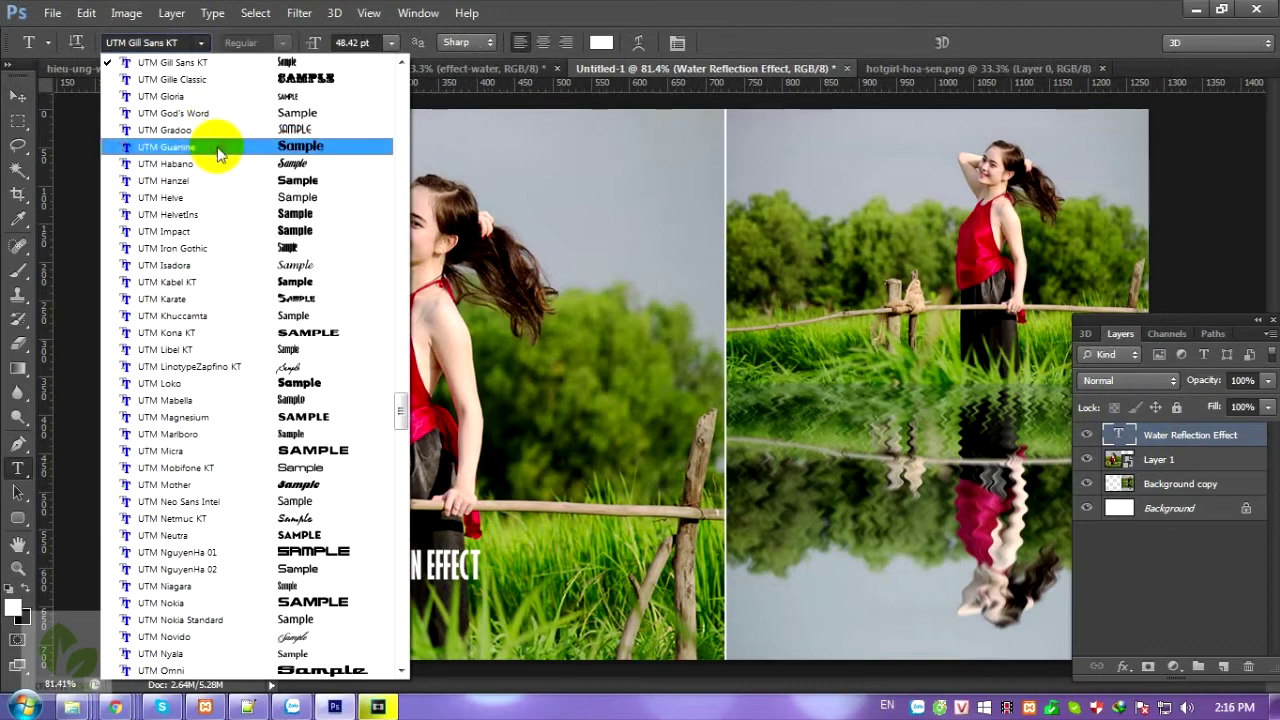
pyautogui.click(205, 147)
pyautogui.click(201, 43)
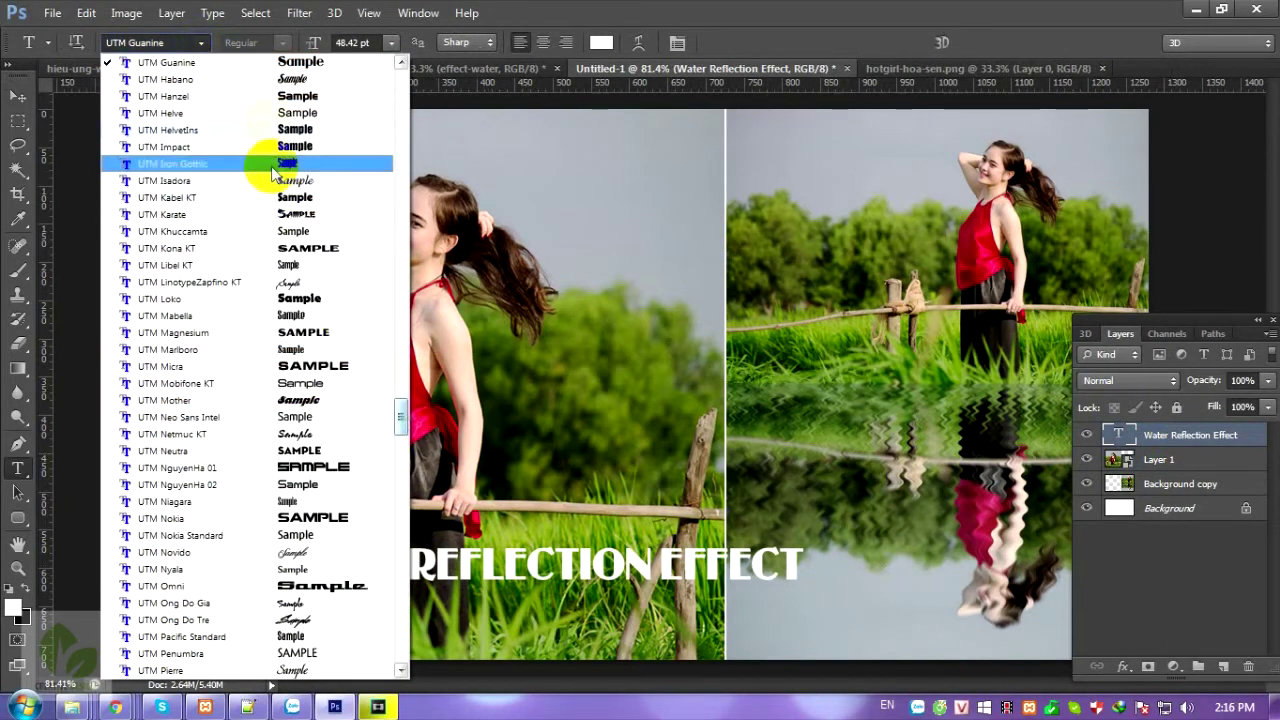
pyautogui.click(270, 126)
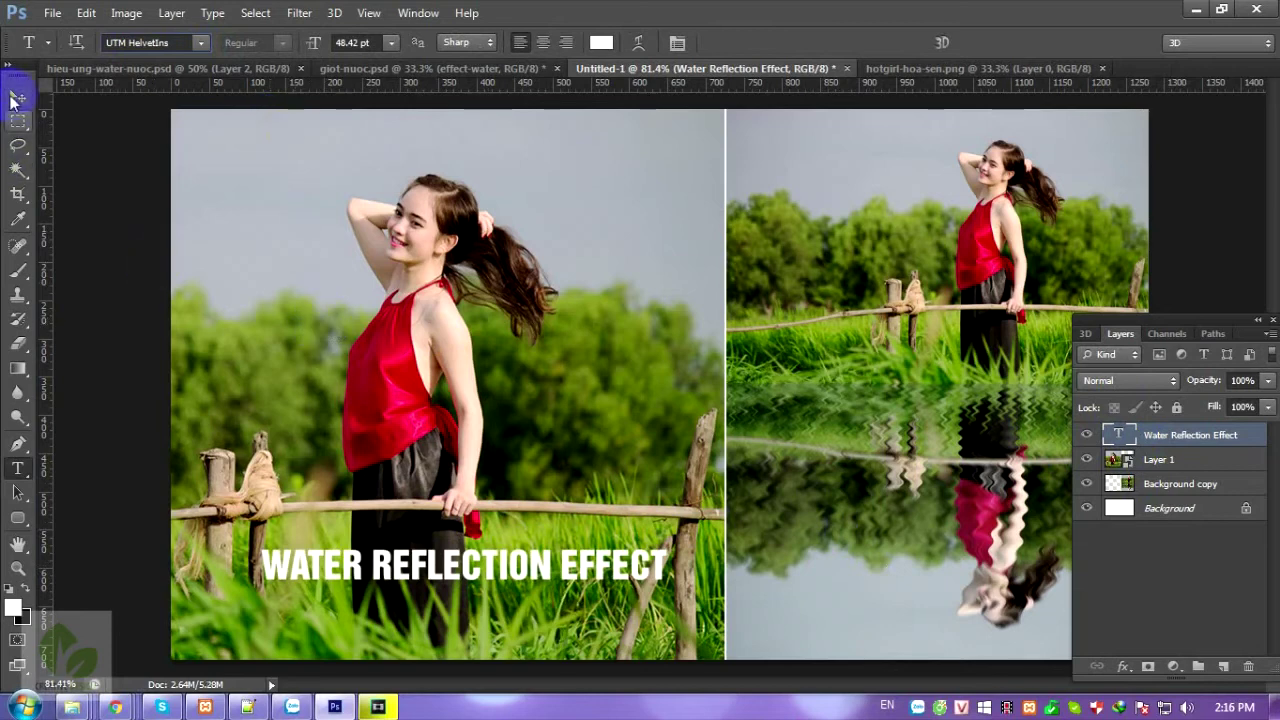
# Stretch the title slightly wider and duplicate it as a 'Water Reflection Effect copy' layer
pyautogui.click(17, 95)
pyautogui.hotkey('ctrl', 't')
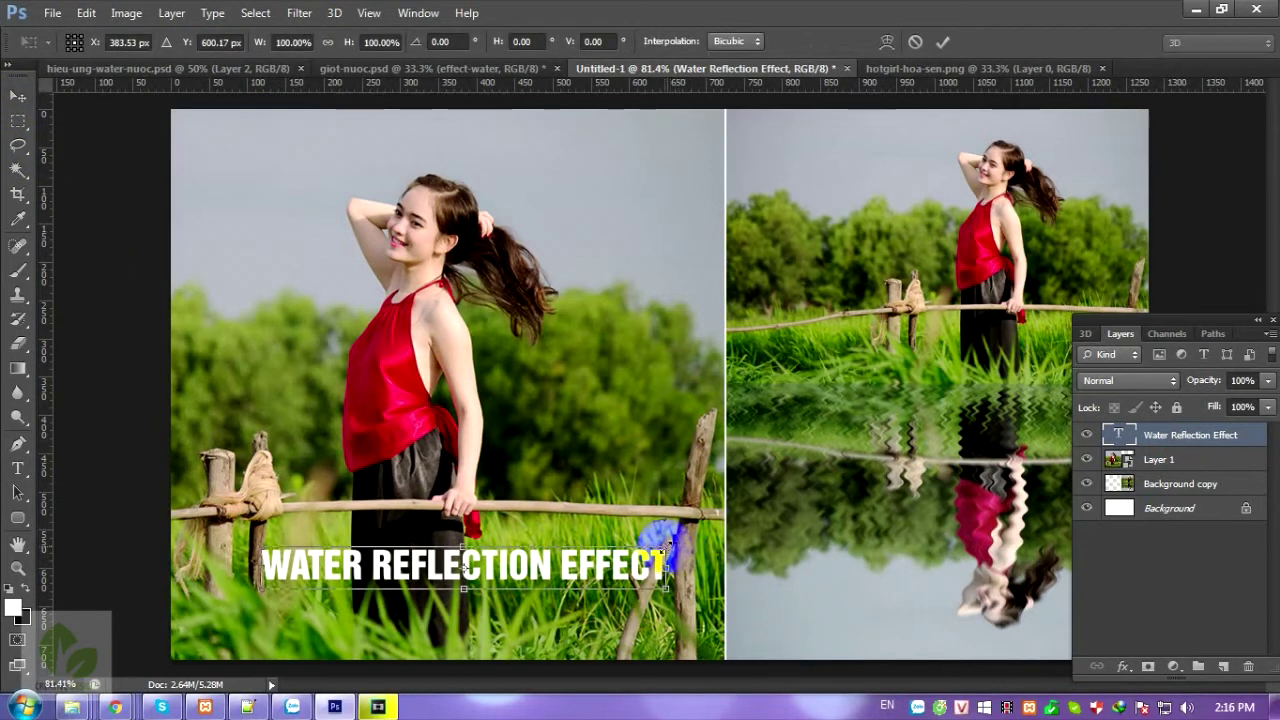
pyautogui.moveTo(666, 566); pyautogui.dragTo(692, 566)
pyautogui.press('Return')
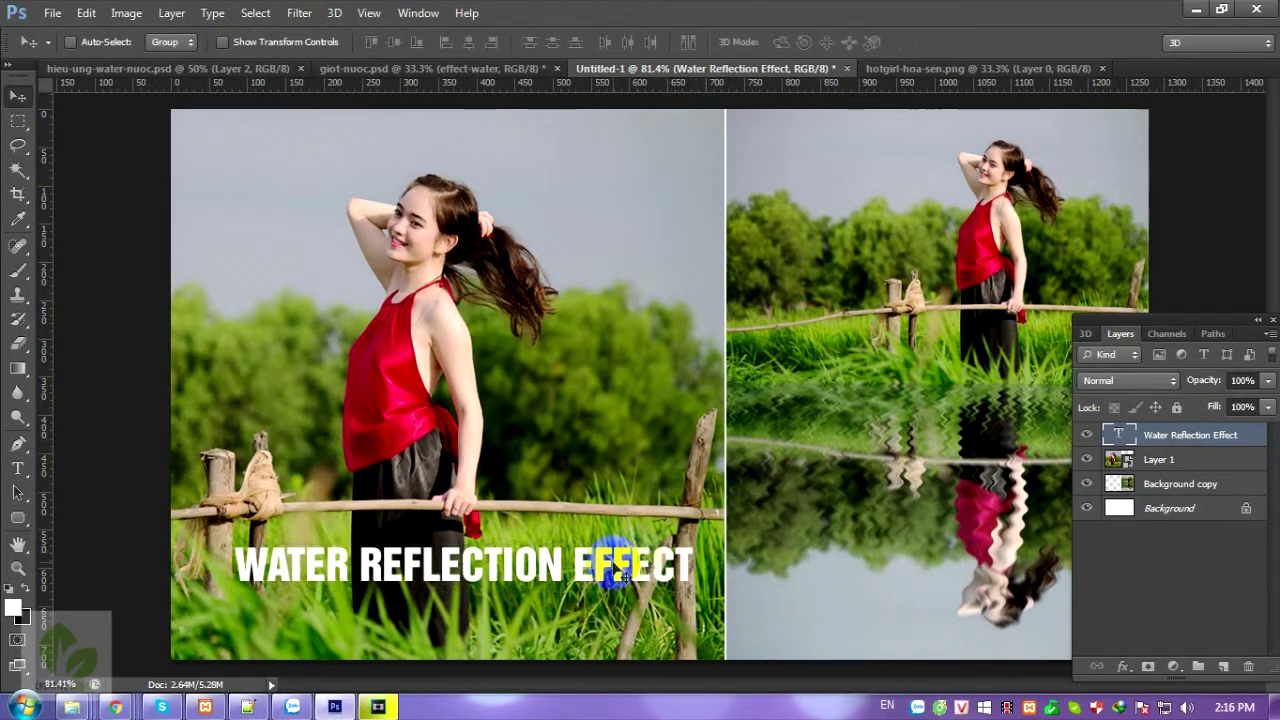
pyautogui.keyDown('alt'); pyautogui.moveTo(528, 583); pyautogui.dragTo(525, 565); pyautogui.keyUp('alt')
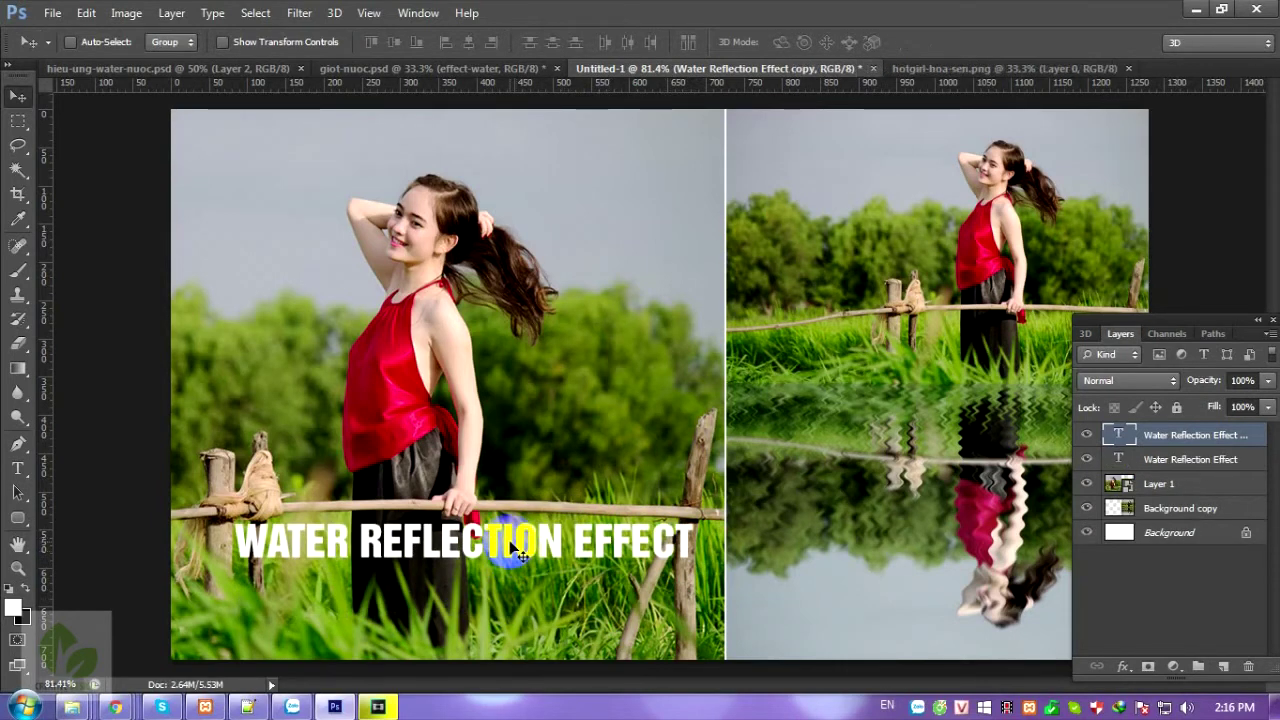
# Move the title copy below the original and retype it as 'HIỆU ỨNG MẶT NƯỚC PHẢN CHIẾU'
pyautogui.moveTo(486, 545); pyautogui.dragTo(484, 610)
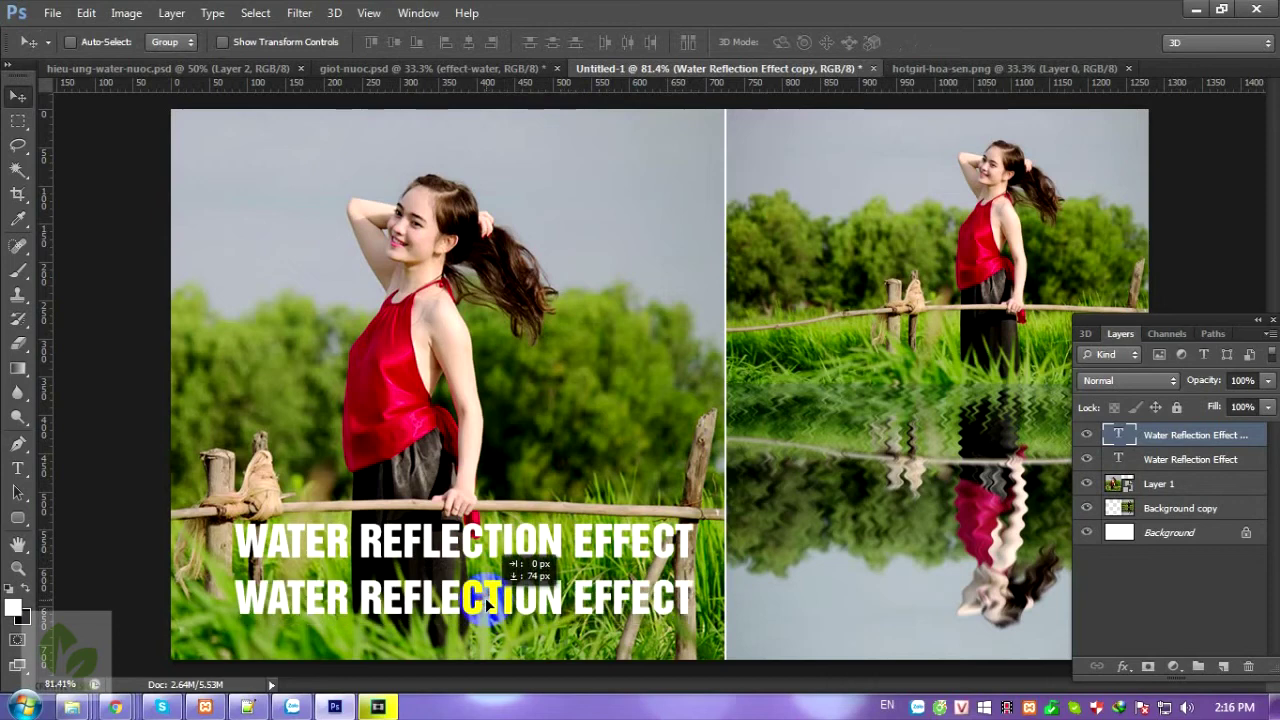
pyautogui.doubleClick(488, 605)
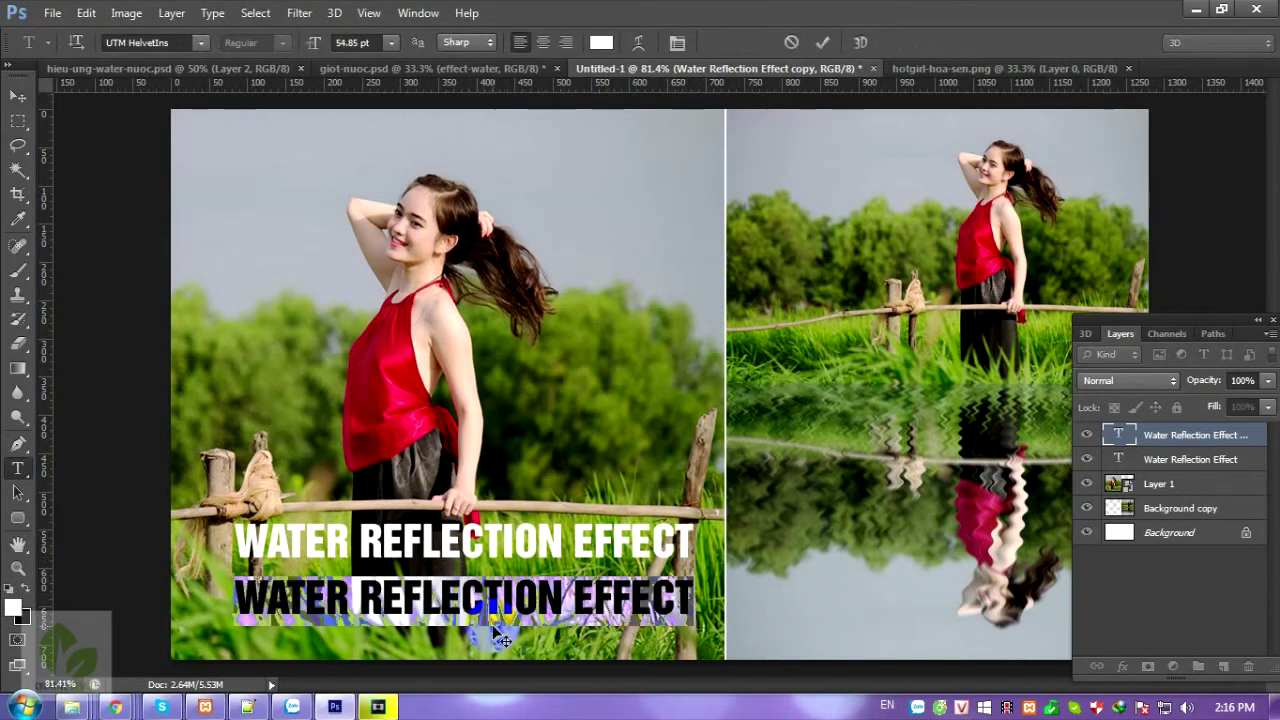
pyautogui.write('HIEUJ U')
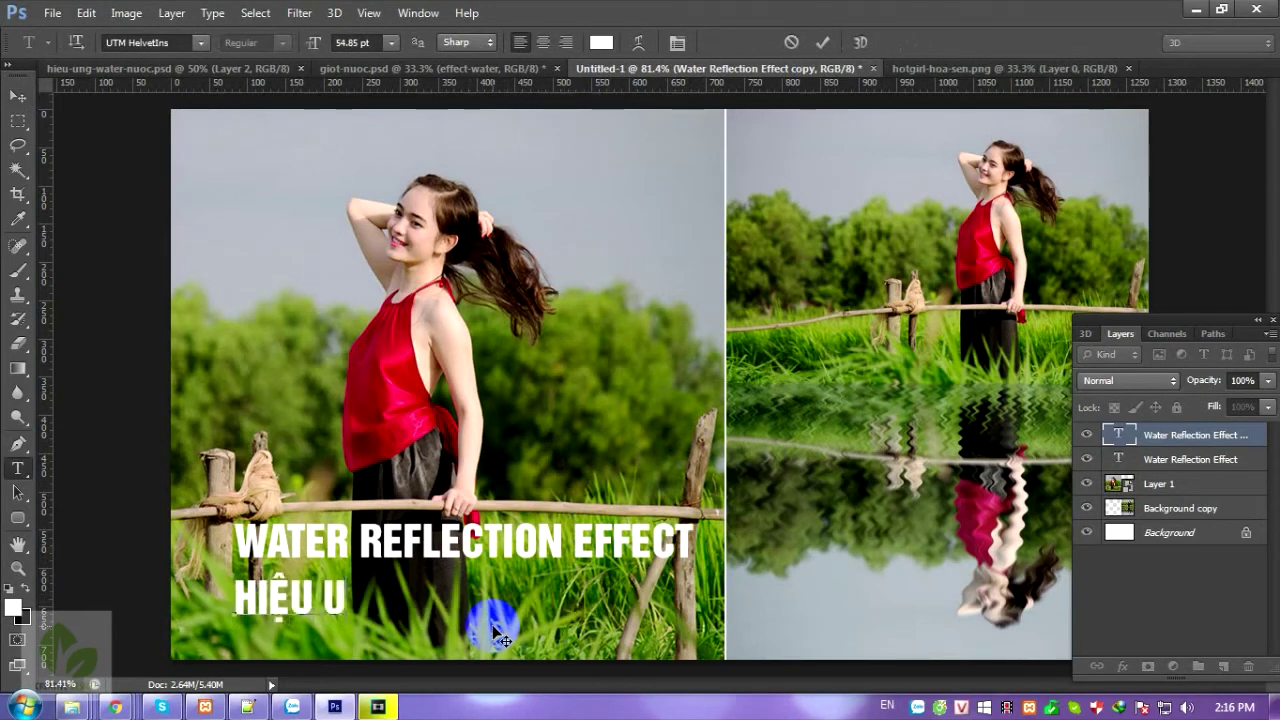
pyautogui.write('WNSG')
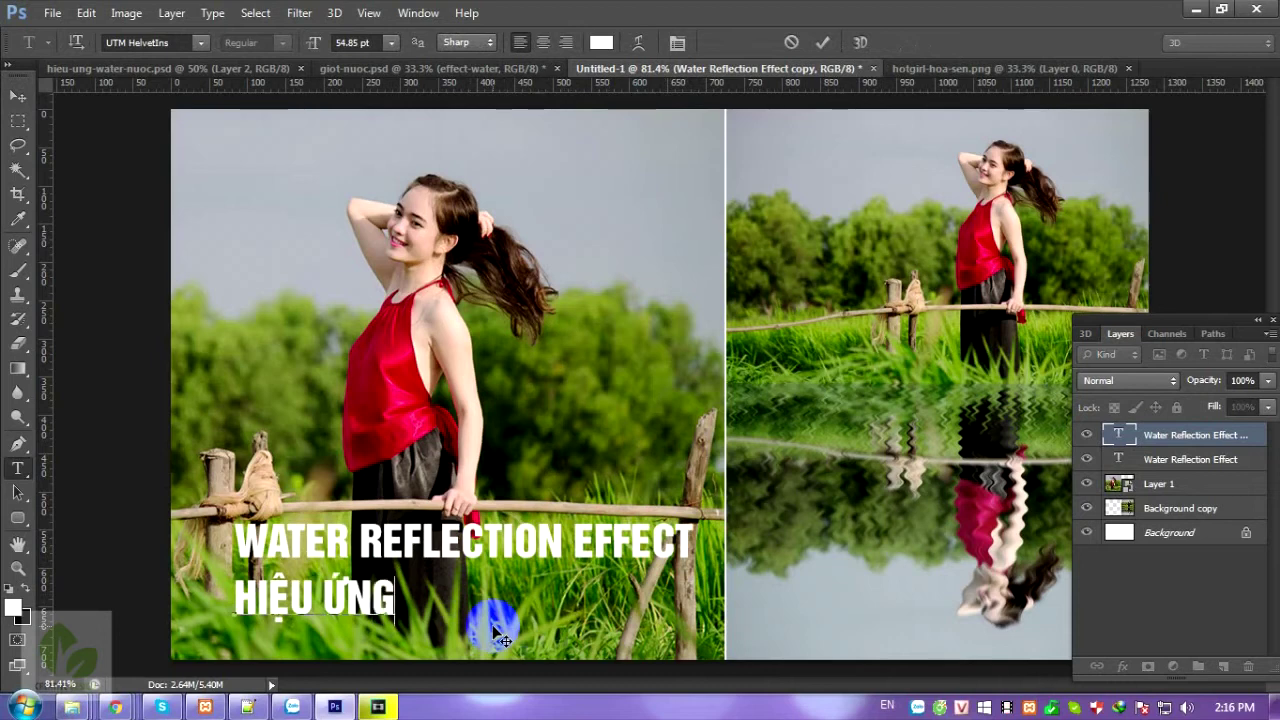
pyautogui.write(' MĂT NƯỚC')
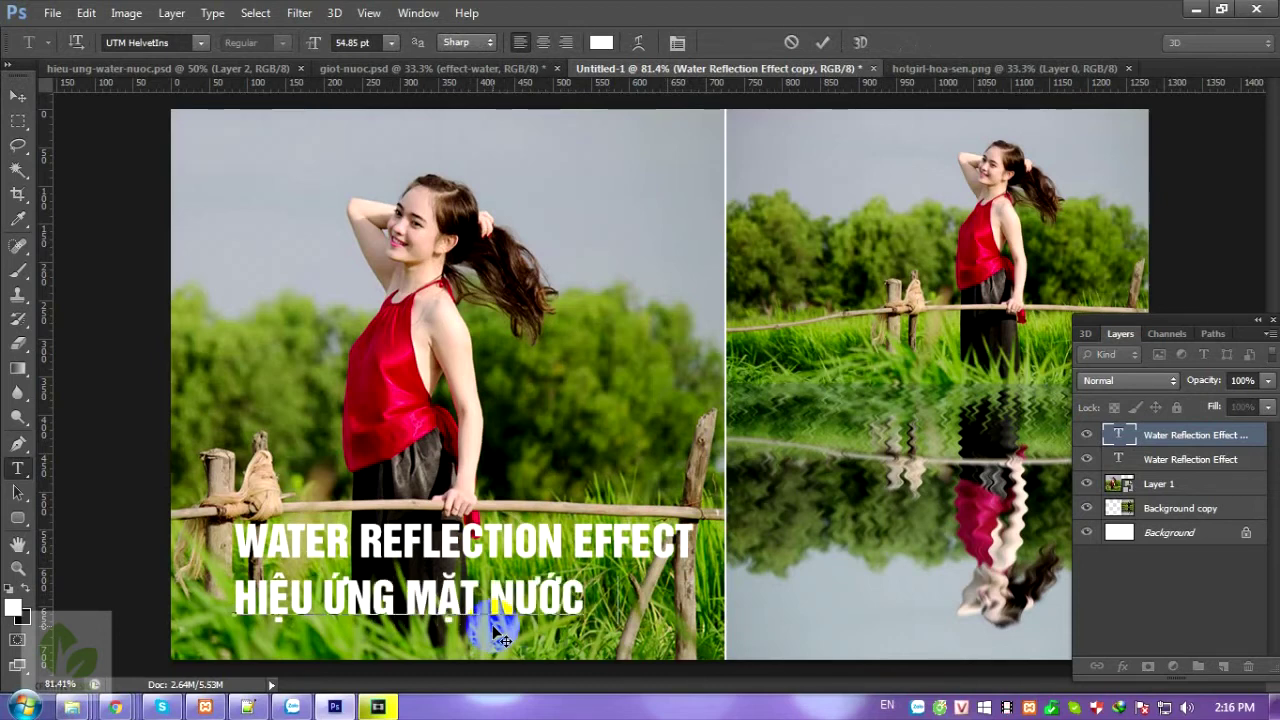
pyautogui.write('PHA')
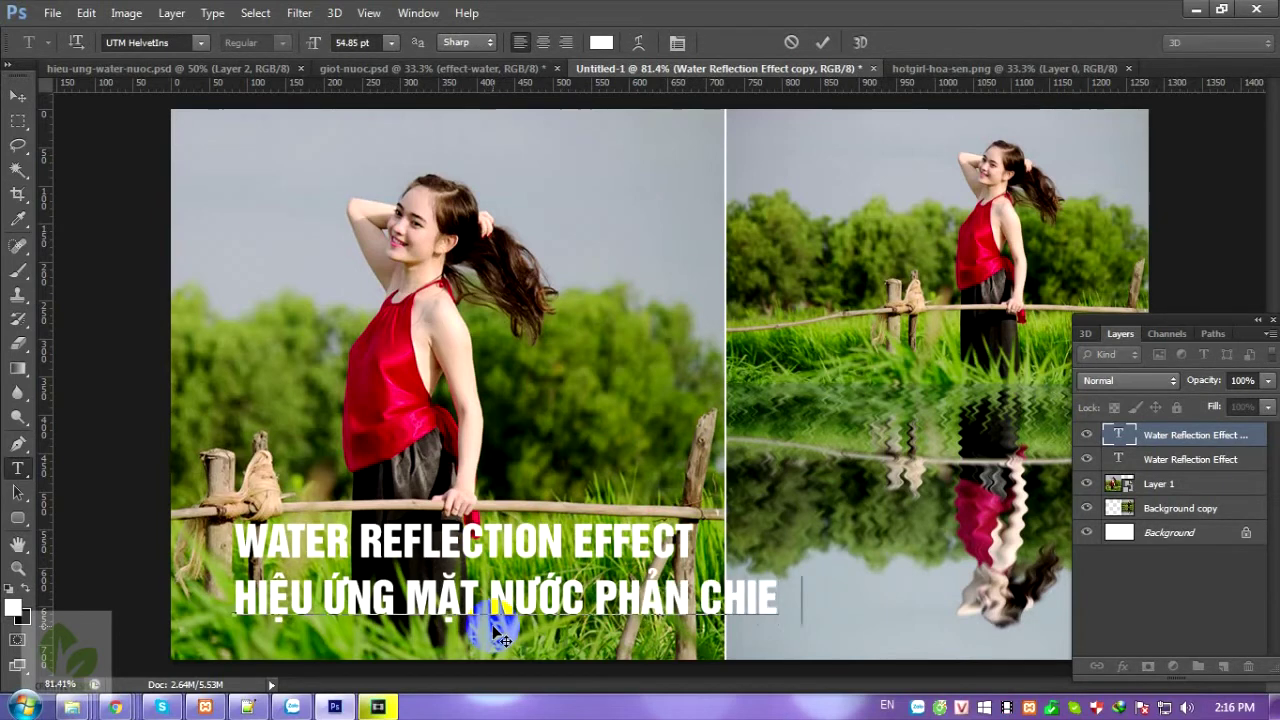
pyautogui.click(1149, 432)
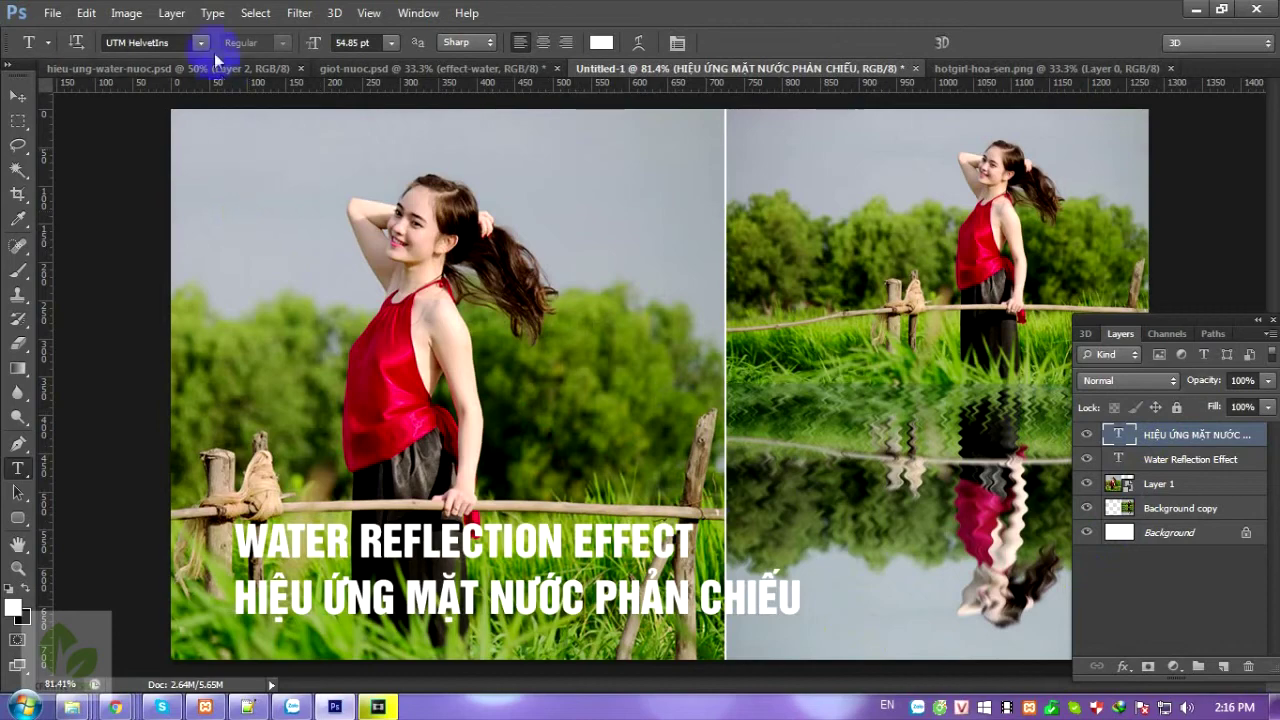
# Try UTM Libel KT on the subtitle and sample red from the girl's top as foreground colour
pyautogui.click(203, 42)
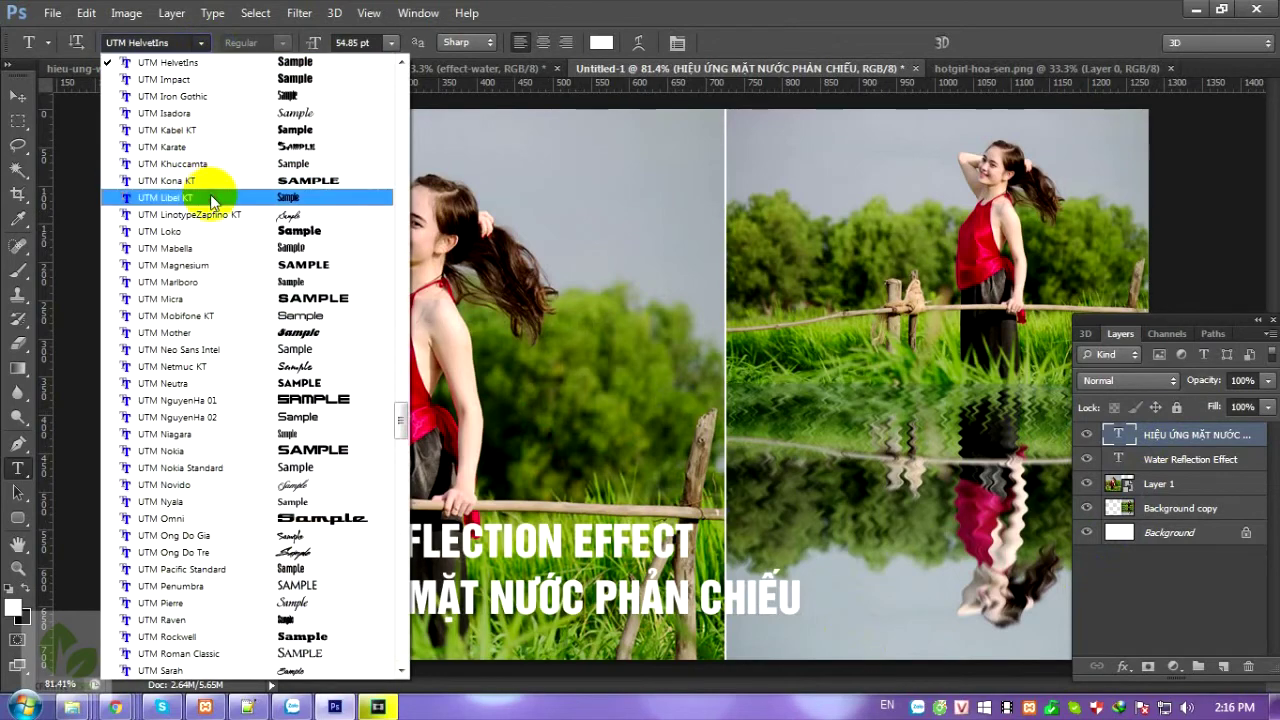
pyautogui.click(212, 198)
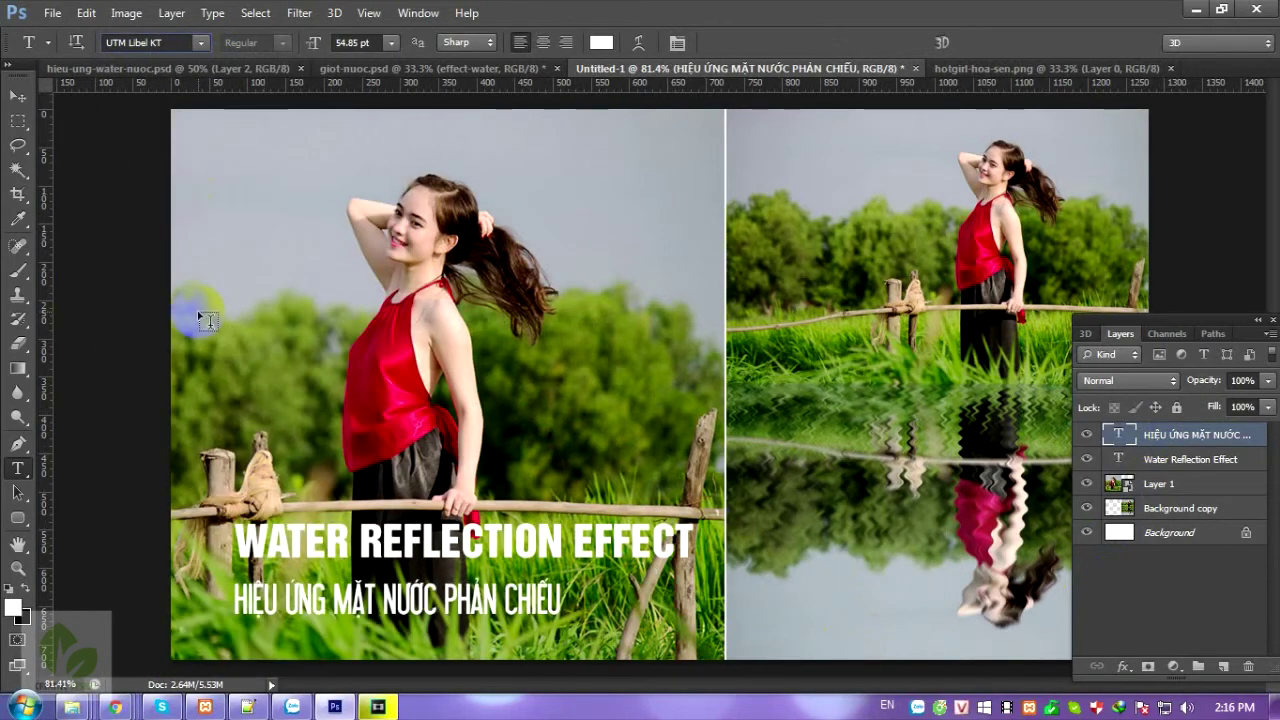
pyautogui.click(27, 605)
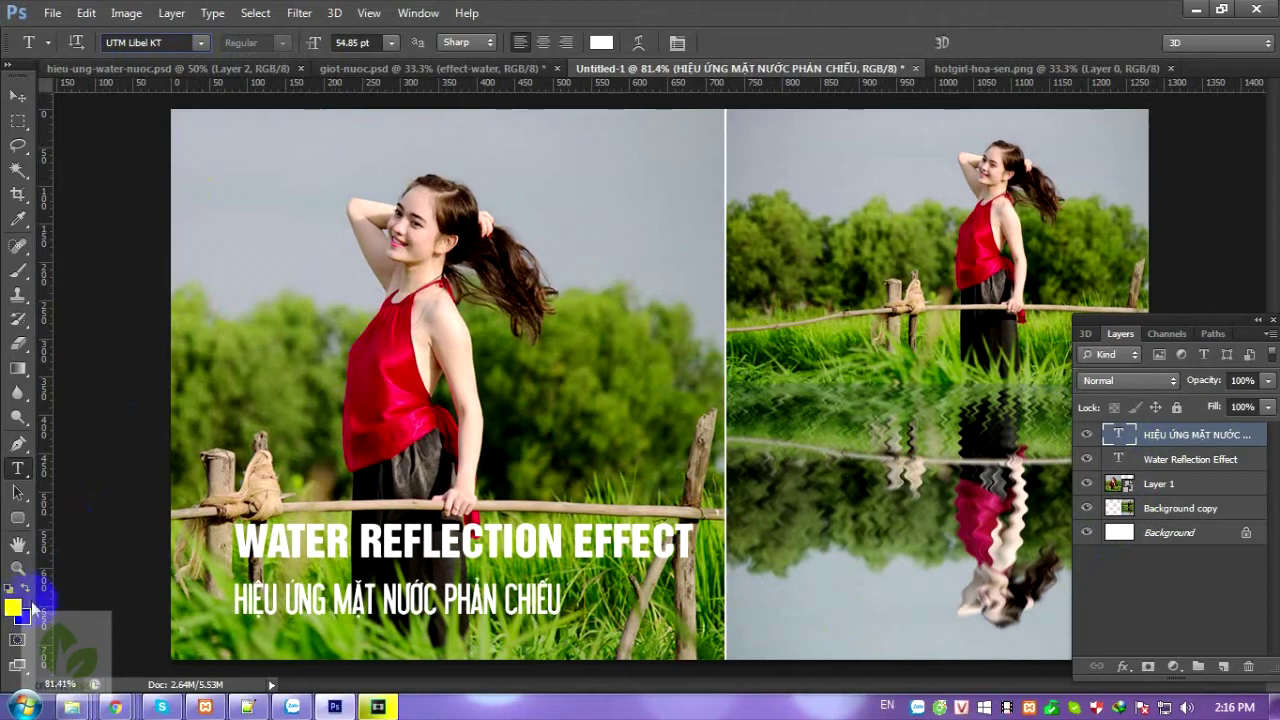
pyautogui.click(16, 606)
pyautogui.click(381, 400)
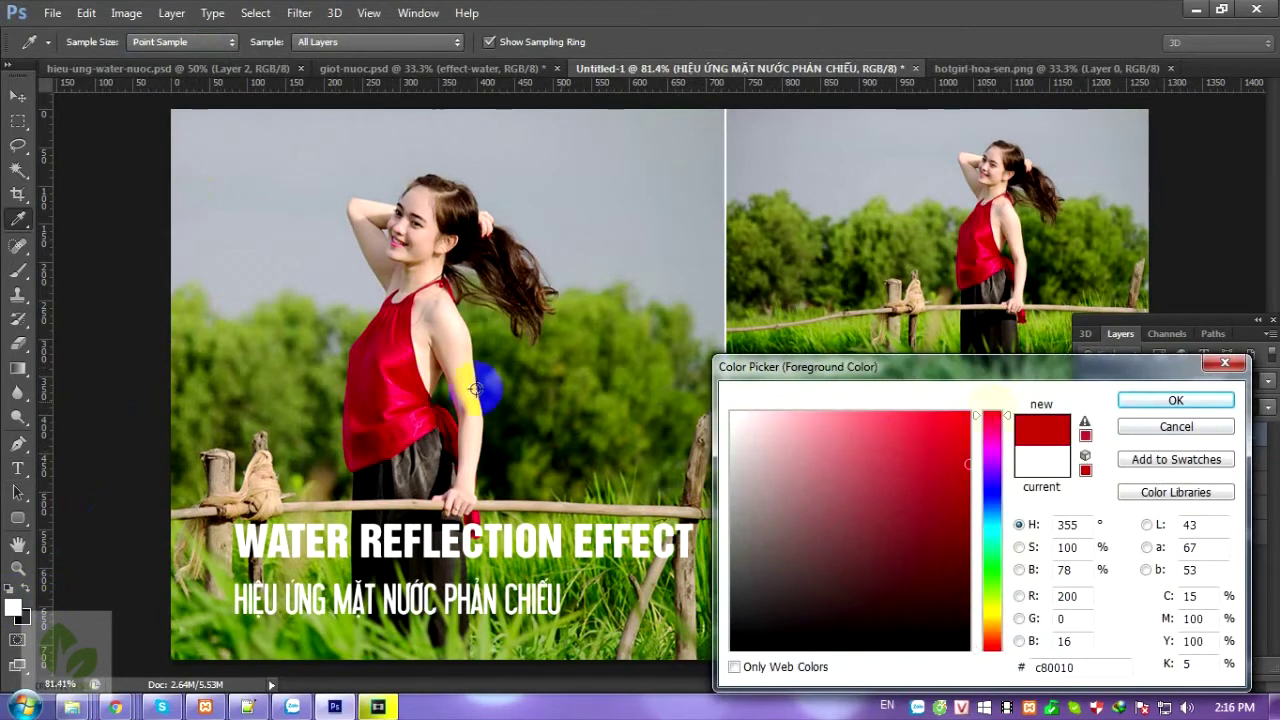
pyautogui.click(1146, 400)
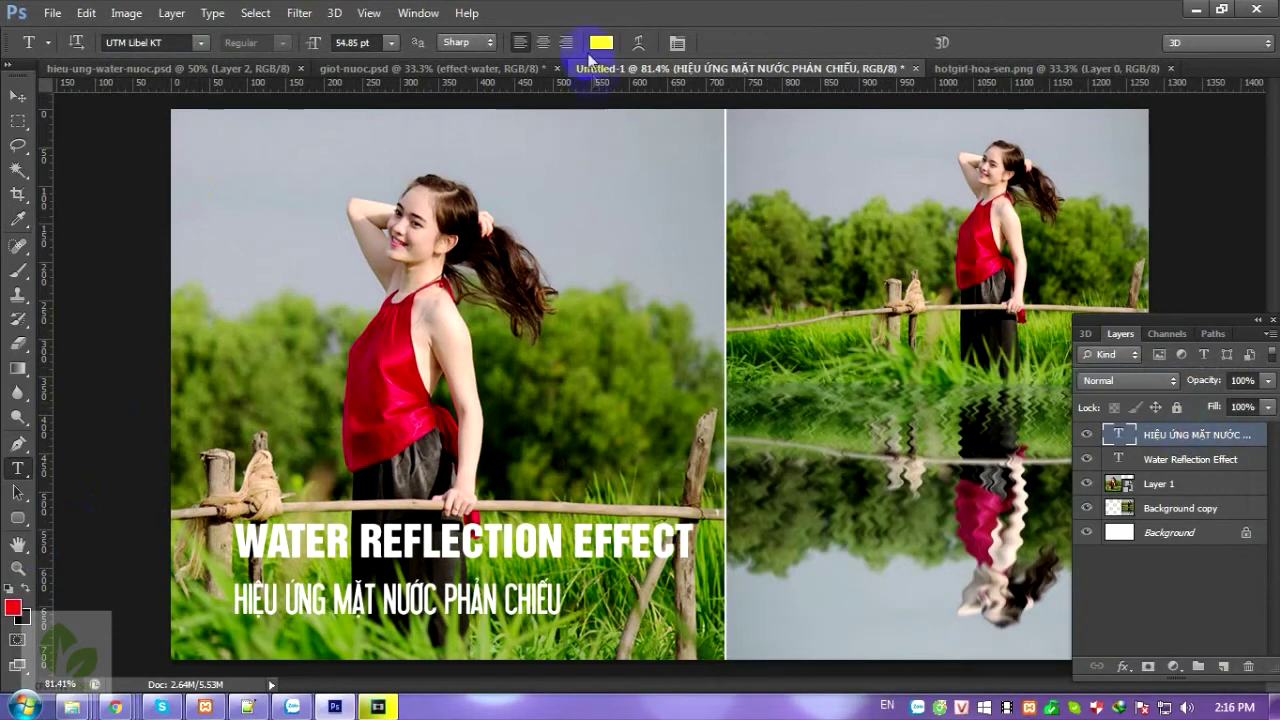
# Colour the Vietnamese subtitle text red
pyautogui.click(601, 42)
pyautogui.click(13, 600)
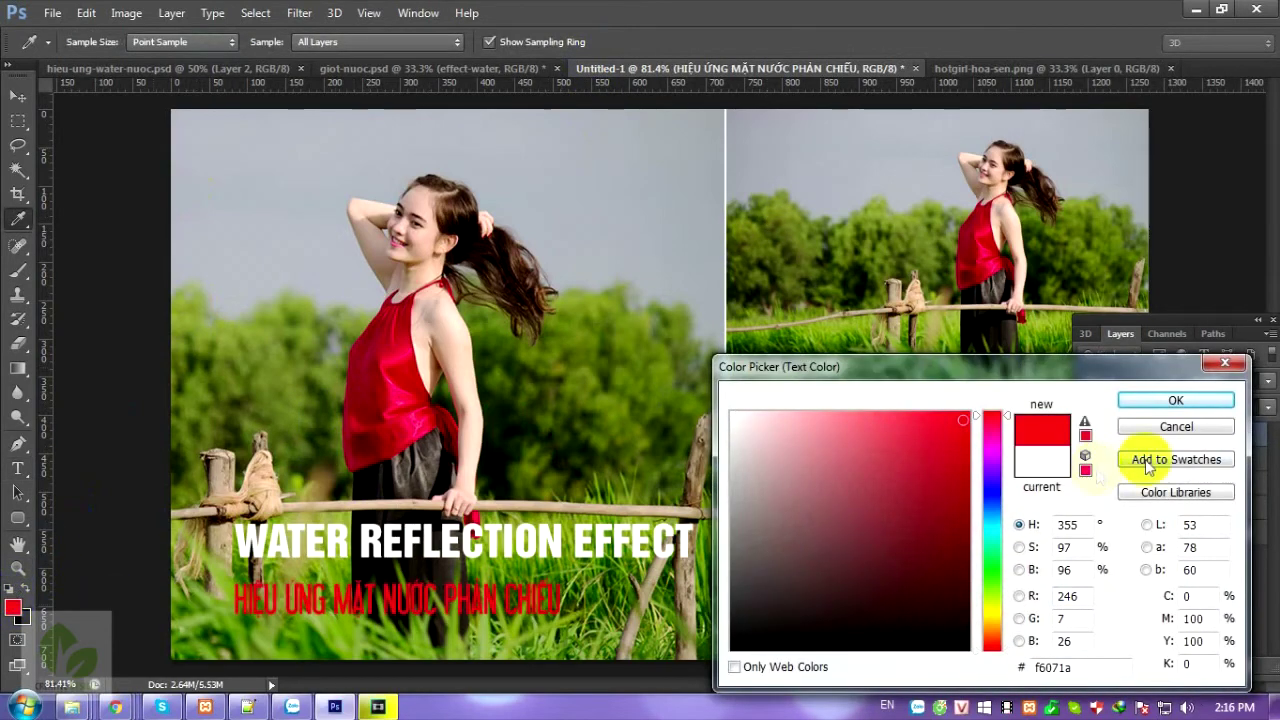
pyautogui.click(1176, 400)
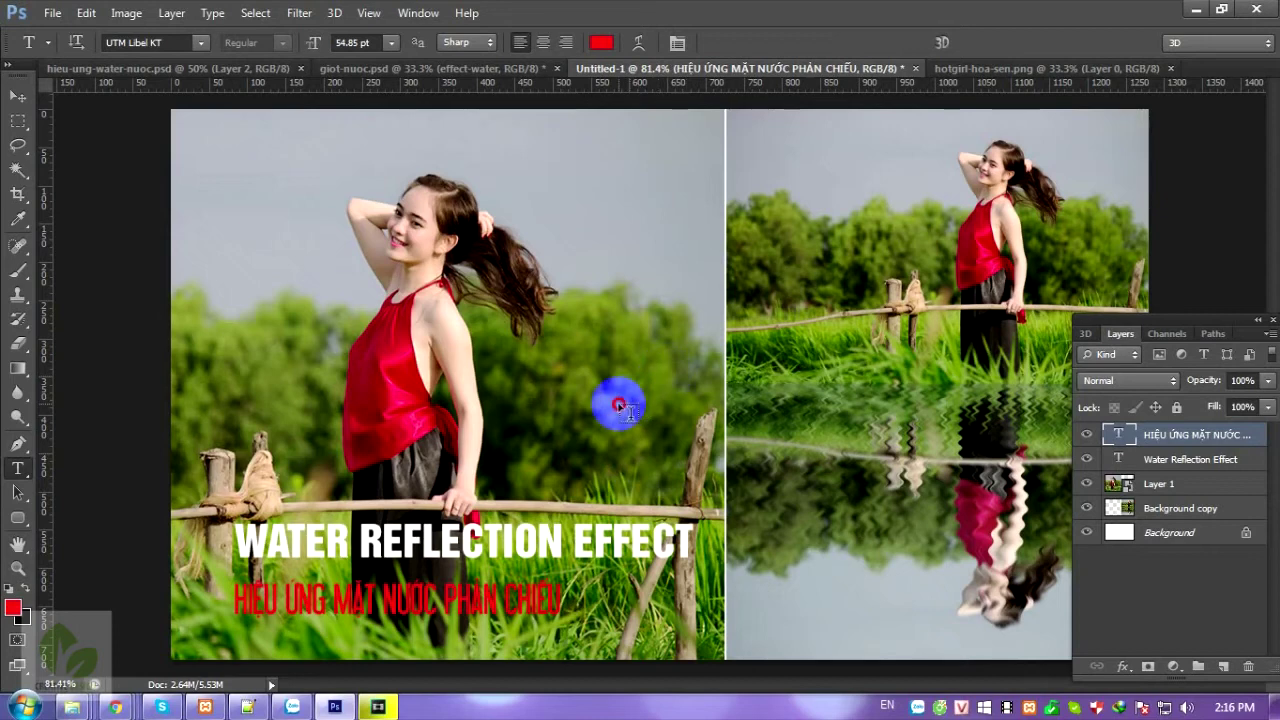
pyautogui.click(617, 398)
pyautogui.click(1170, 465)
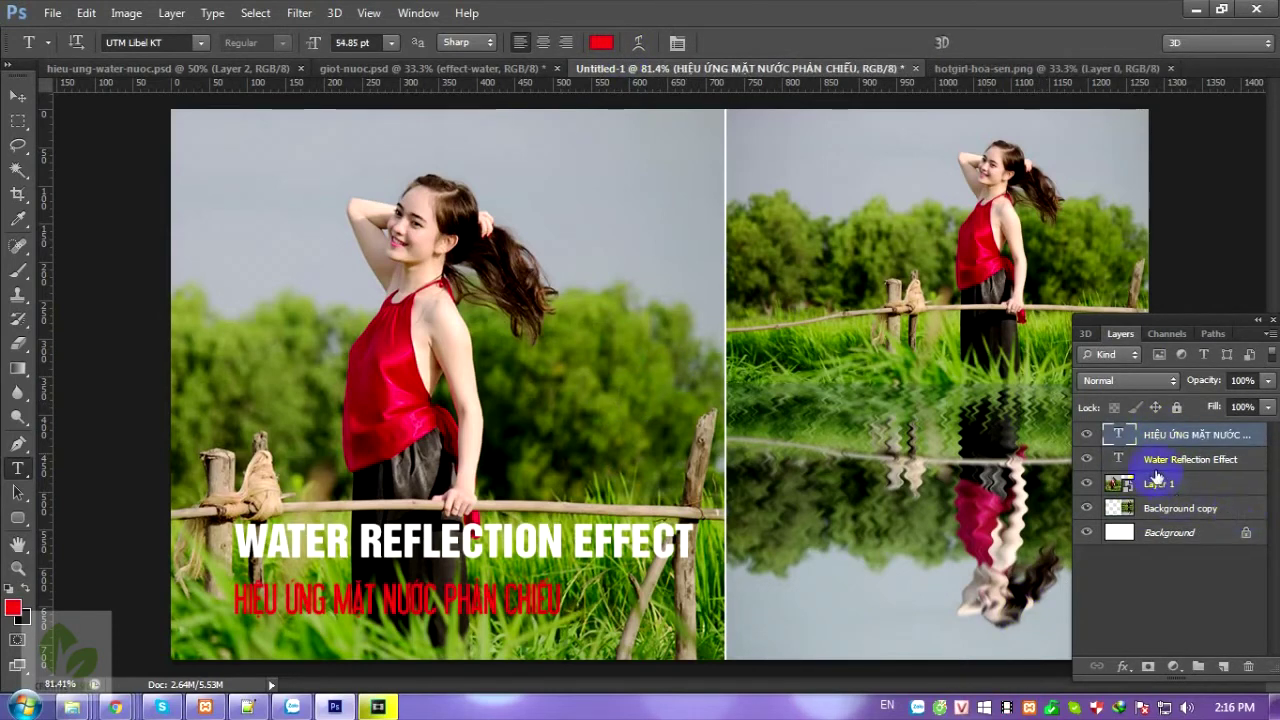
# Set the subtitle font to UTM Neutra at 30 pt
pyautogui.click(195, 42)
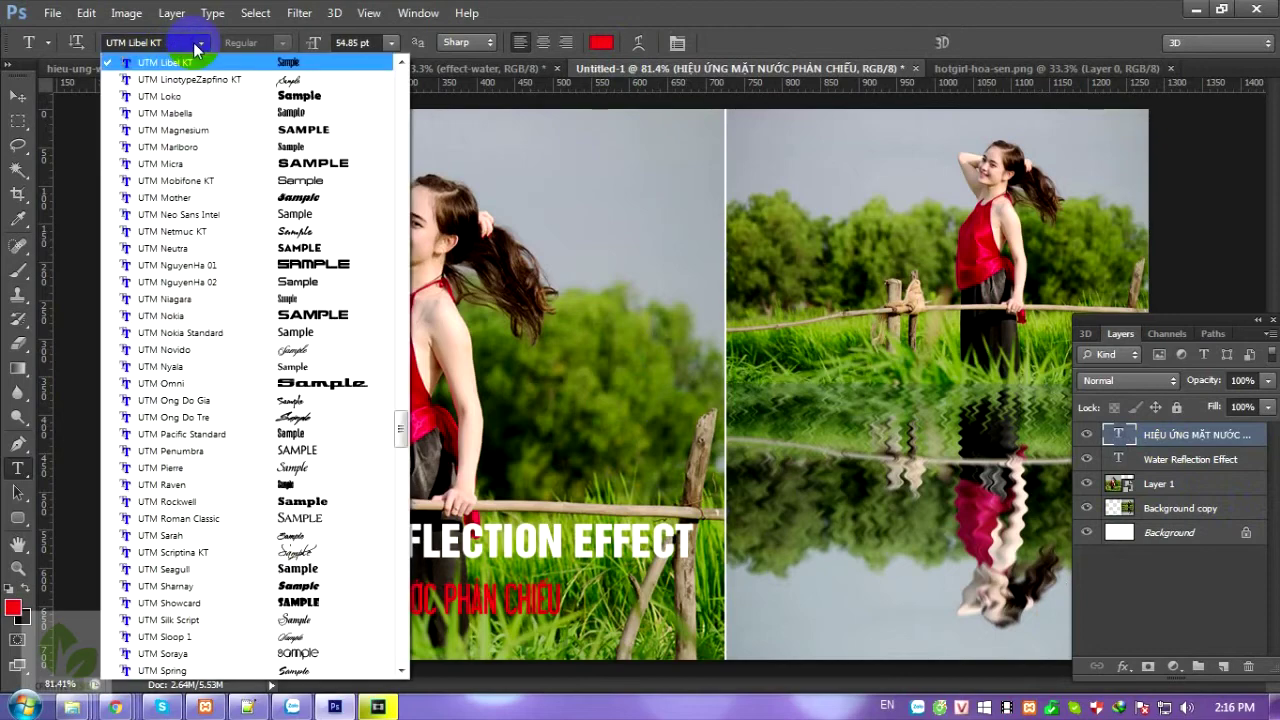
pyautogui.click(240, 248)
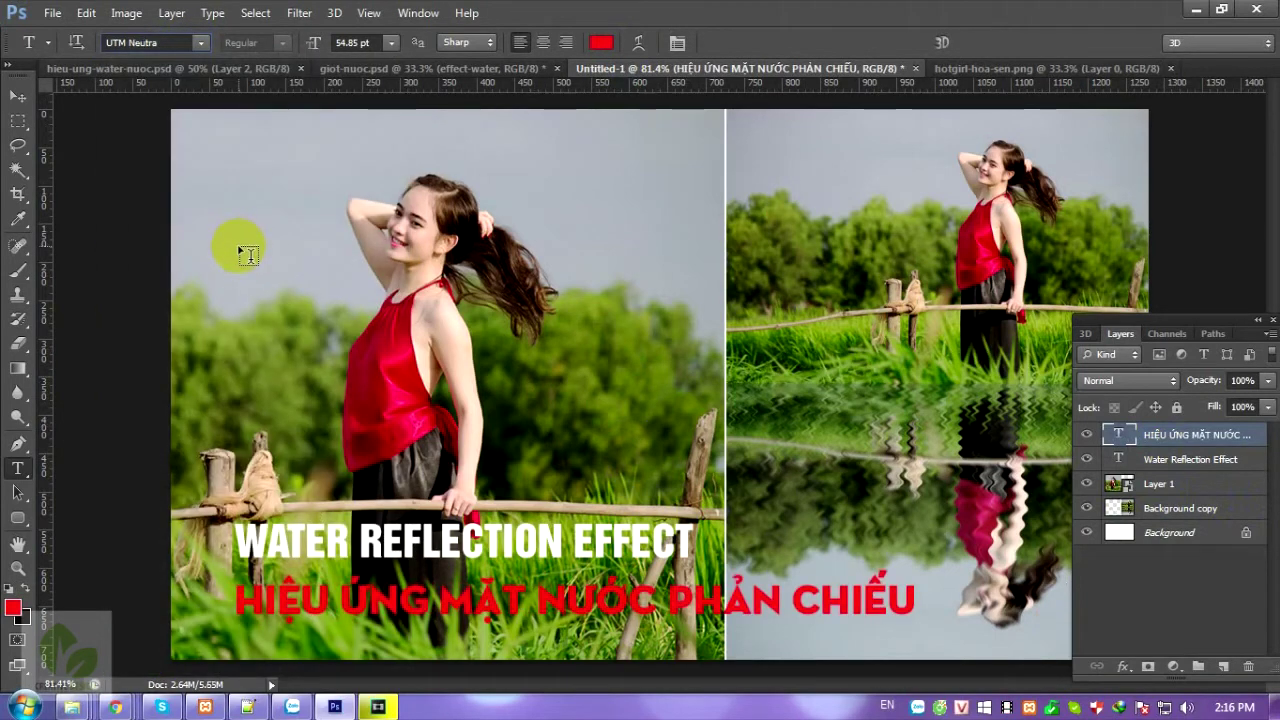
pyautogui.click(391, 42)
pyautogui.click(377, 280)
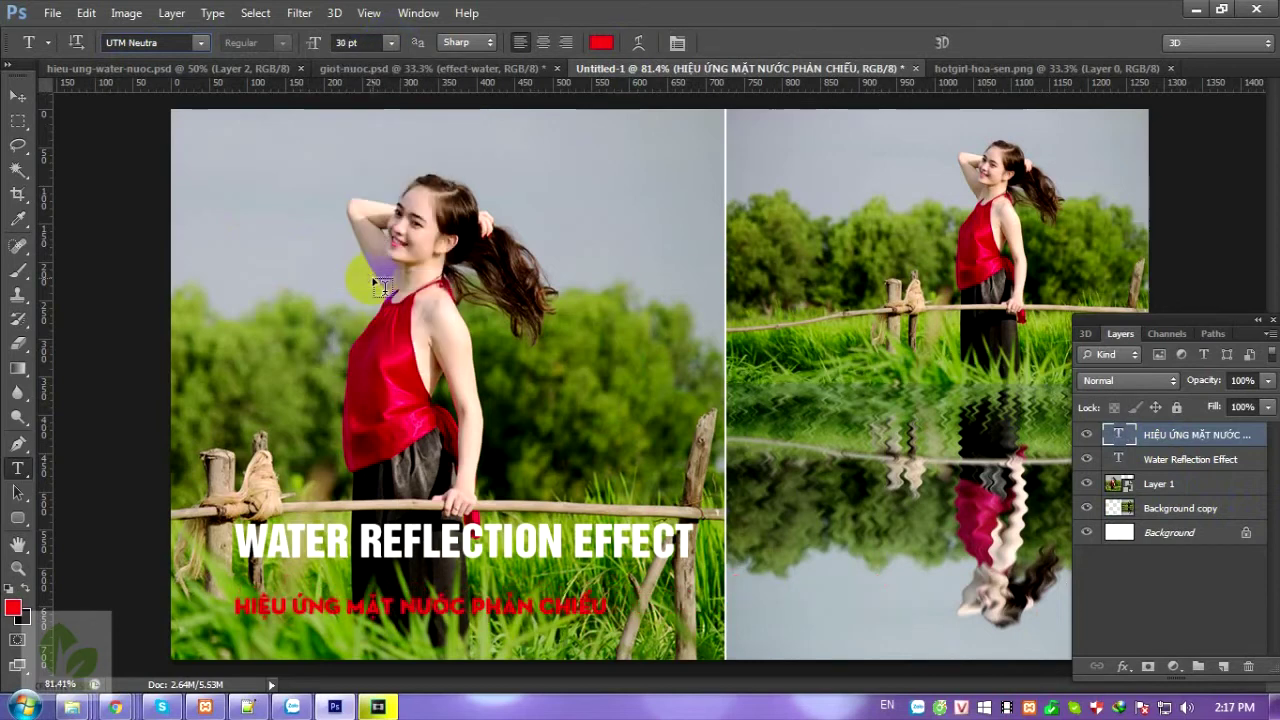
pyautogui.click(17, 95)
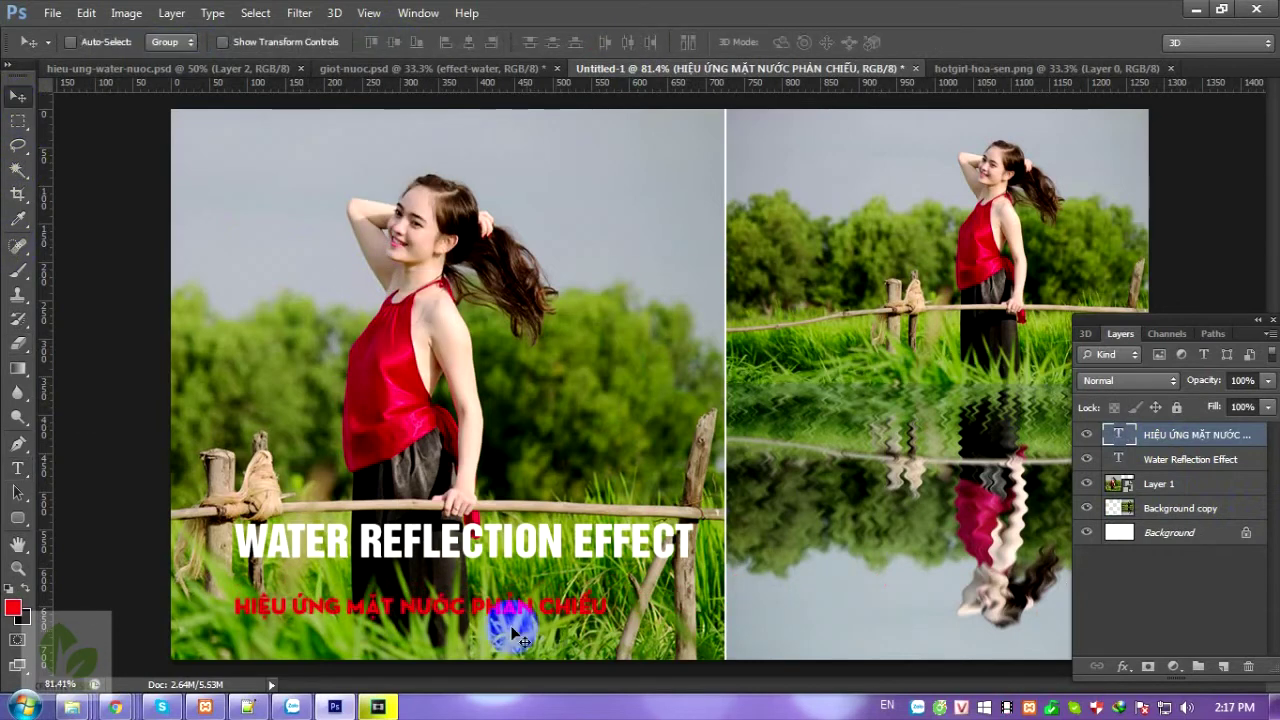
# Scale the subtitle up about 120% (36.16 pt) and nudge it left
pyautogui.hotkey('ctrl', 't')
pyautogui.moveTo(631, 610)
pyautogui.mouseDown()
pyautogui.moveTo(682, 592)
pyautogui.moveTo(705, 650)
pyautogui.mouseUp()
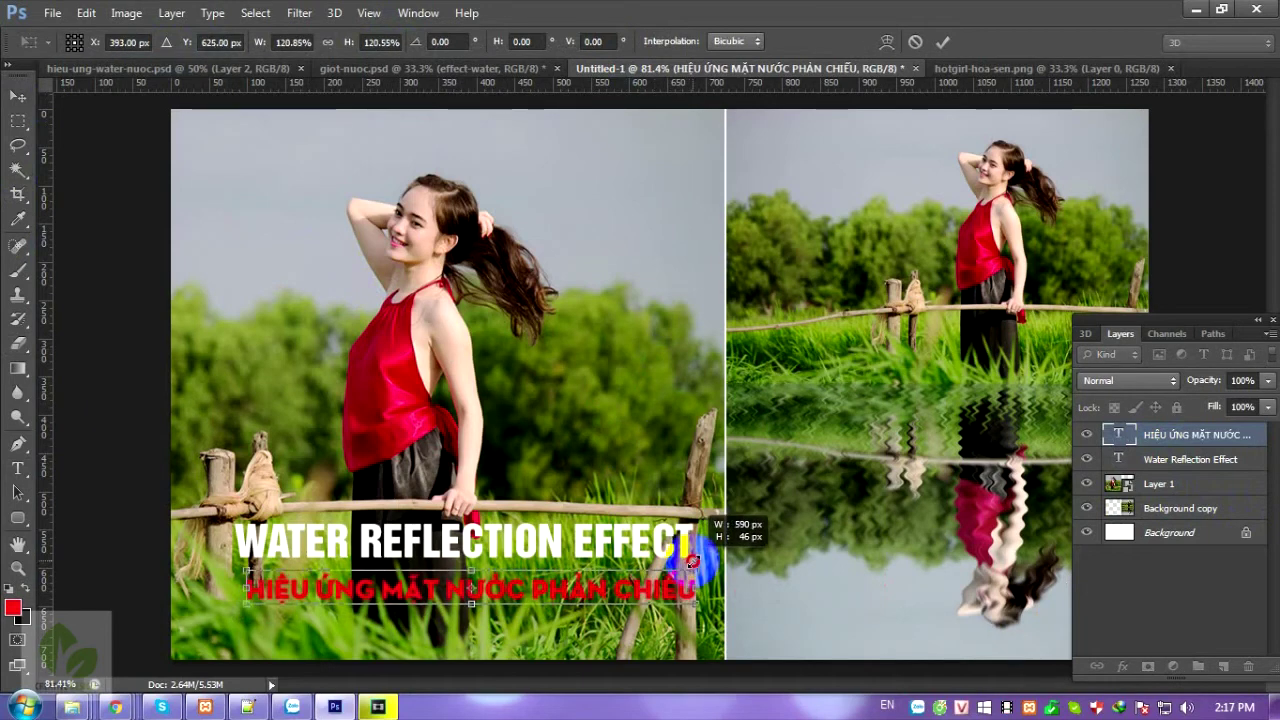
pyautogui.doubleClick(543, 605)
pyautogui.press('Left')
pyautogui.press('Left')
pyautogui.press('Left')
pyautogui.press('Left')
pyautogui.press('Left')
pyautogui.press('Left')
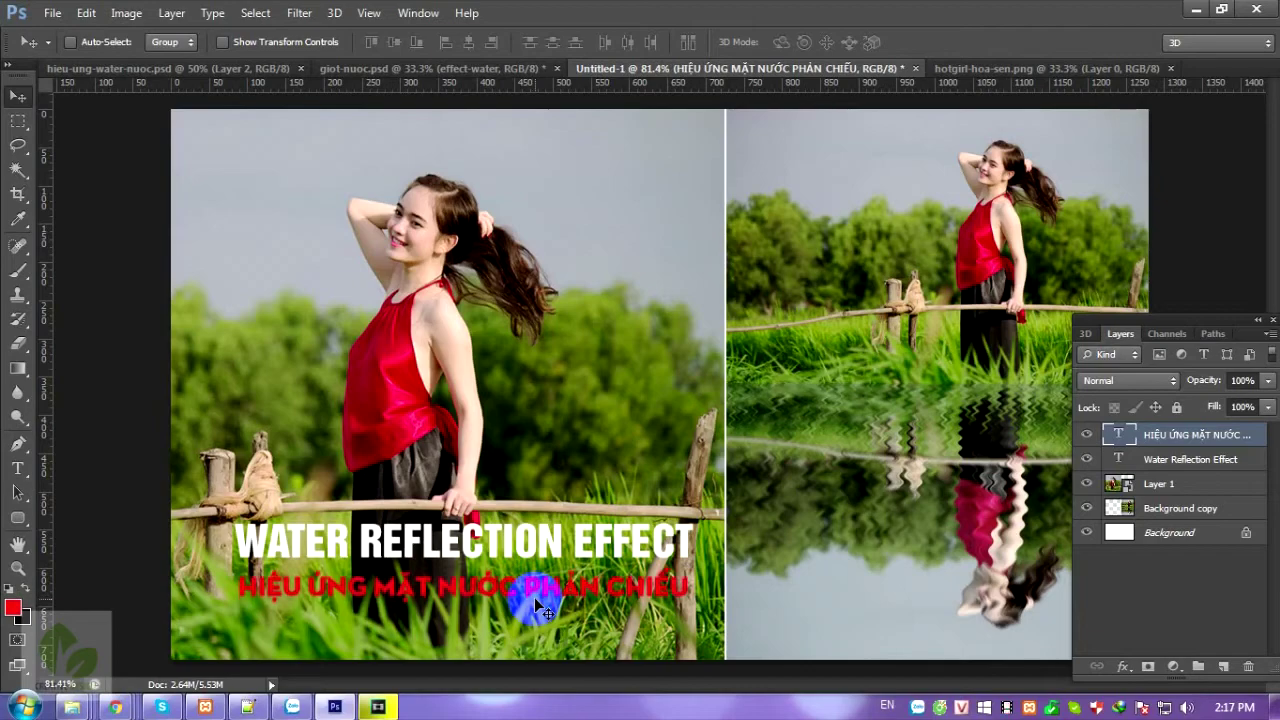
pyautogui.press('t')
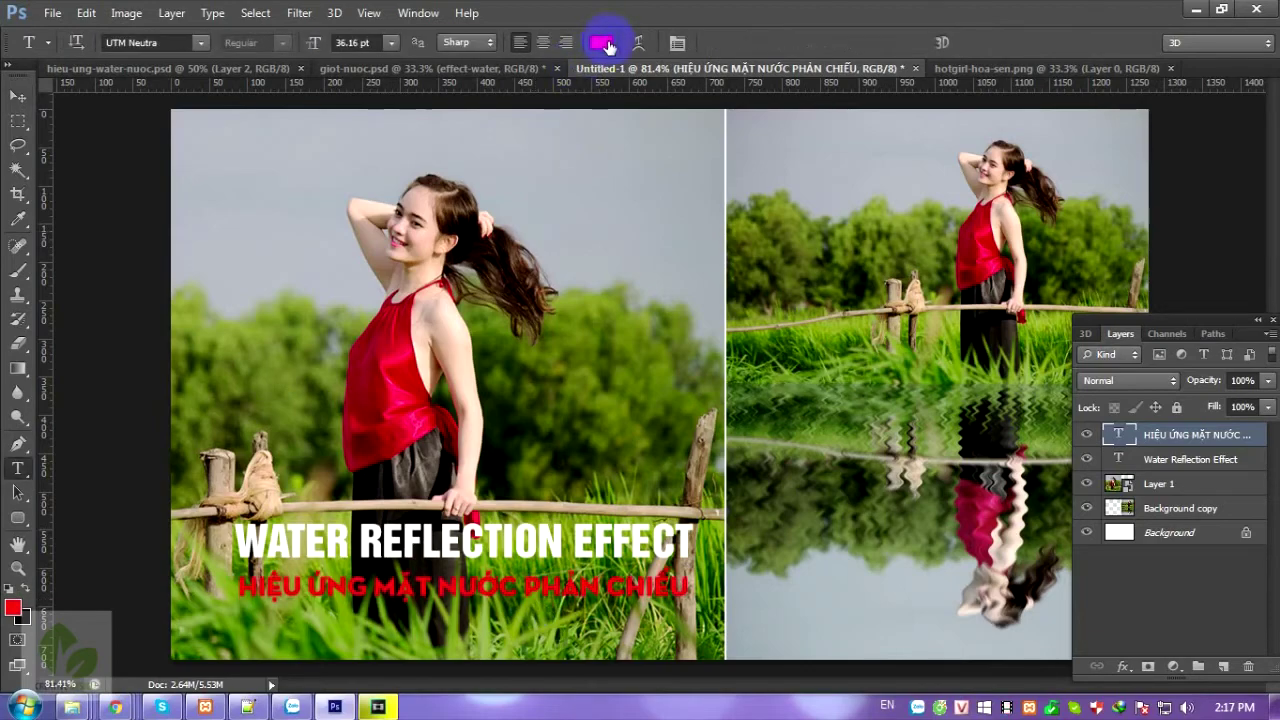
pyautogui.hotkey('ctrl', '+')
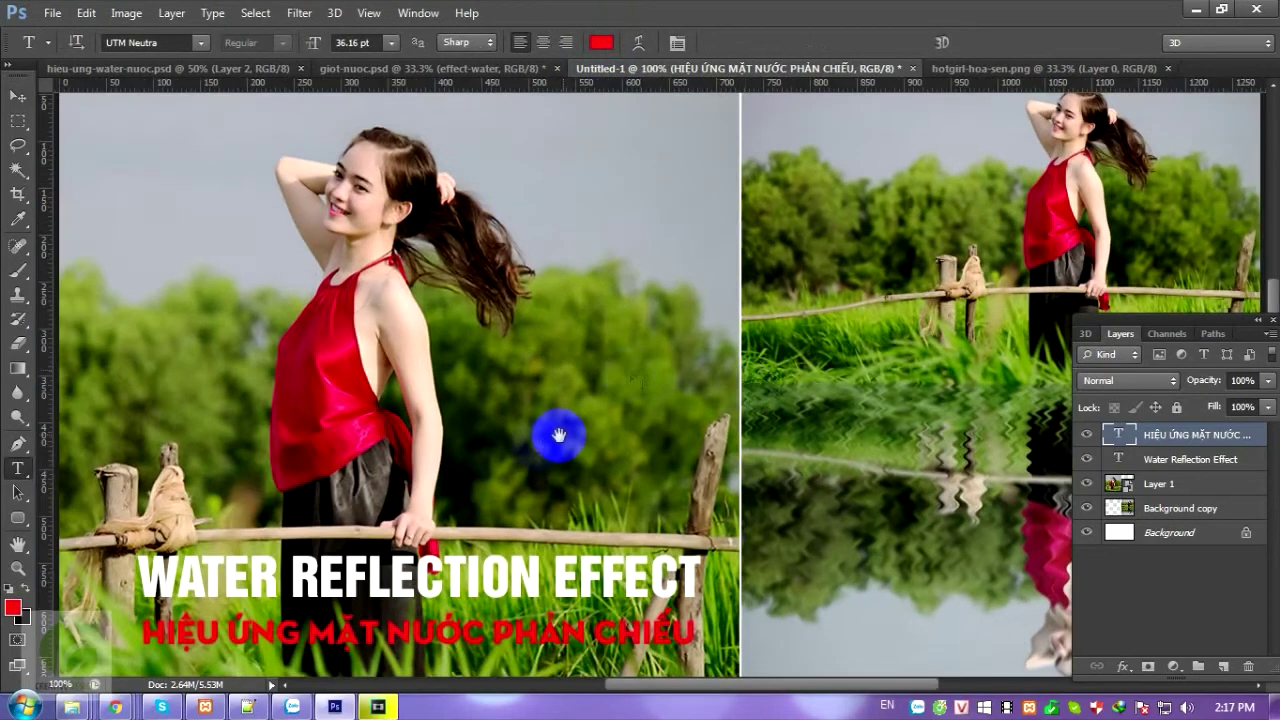
# Move both title lines lower on the photo
pyautogui.moveTo(557, 434); pyautogui.dragTo(589, 280)
pyautogui.keyDown('shift'); pyautogui.click(1217, 462); pyautogui.keyUp('shift')
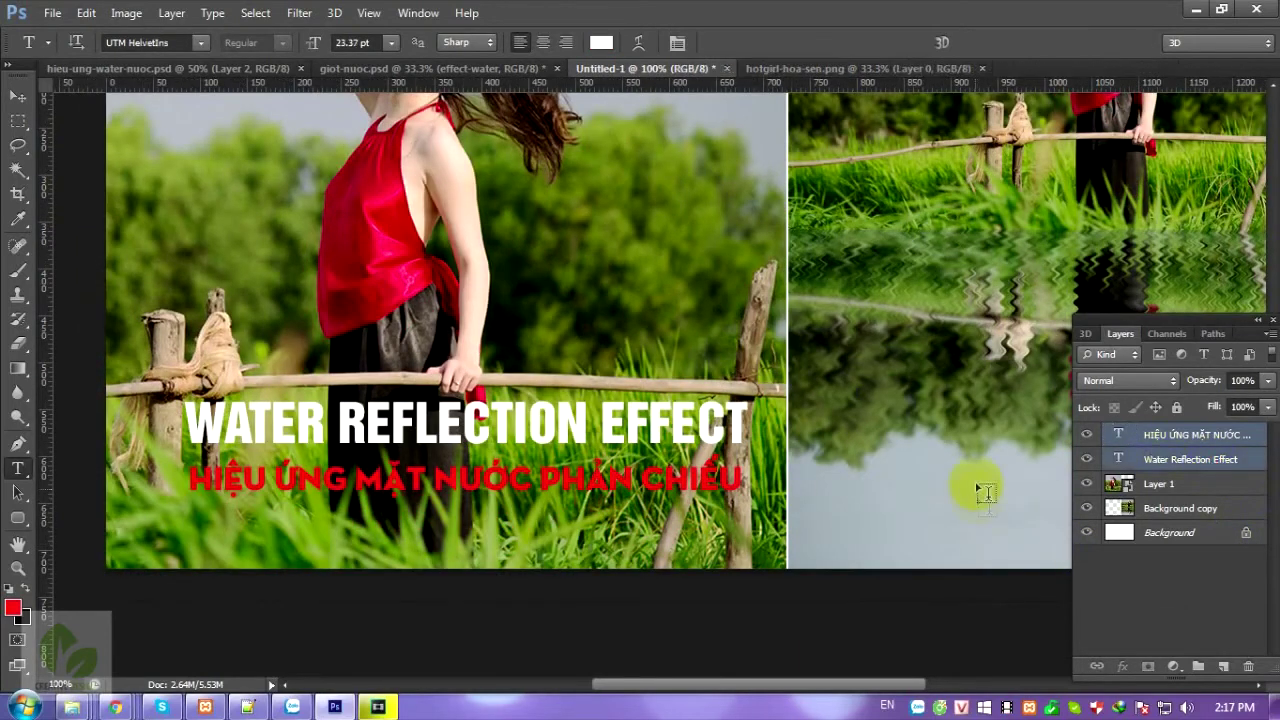
pyautogui.press('v')
pyautogui.moveTo(605, 424); pyautogui.dragTo(605, 462)
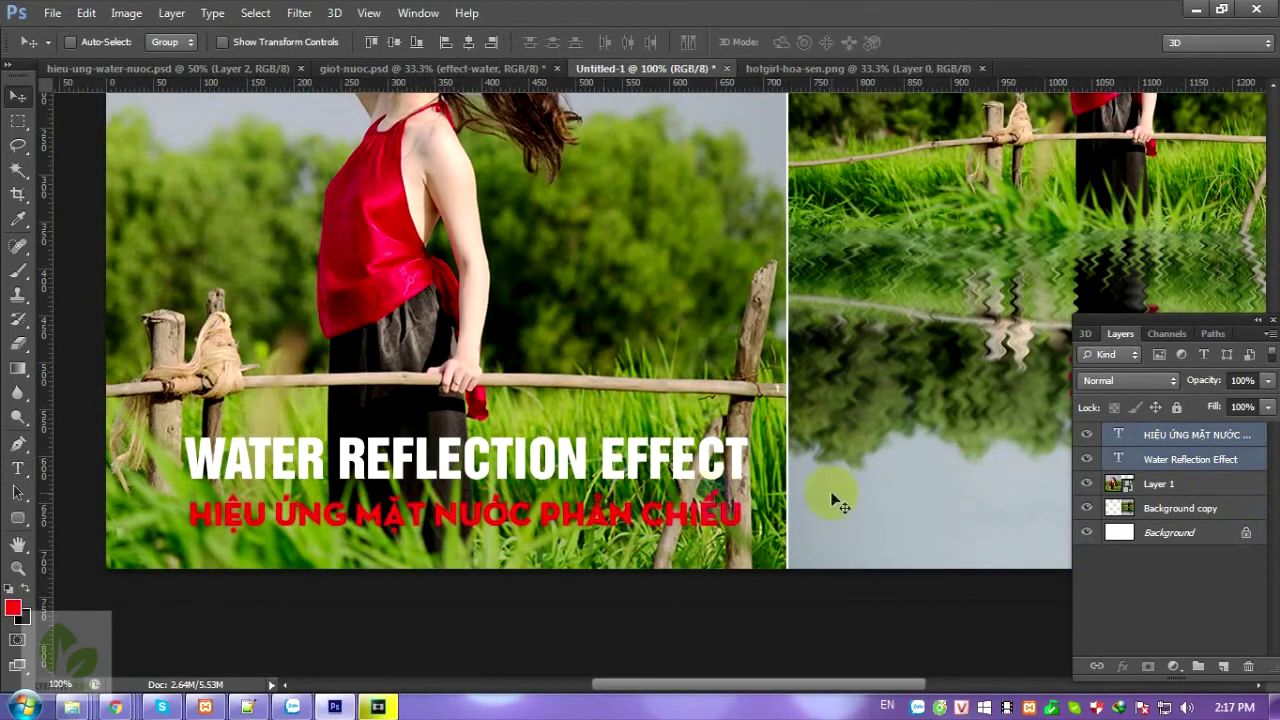
pyautogui.click(1155, 436)
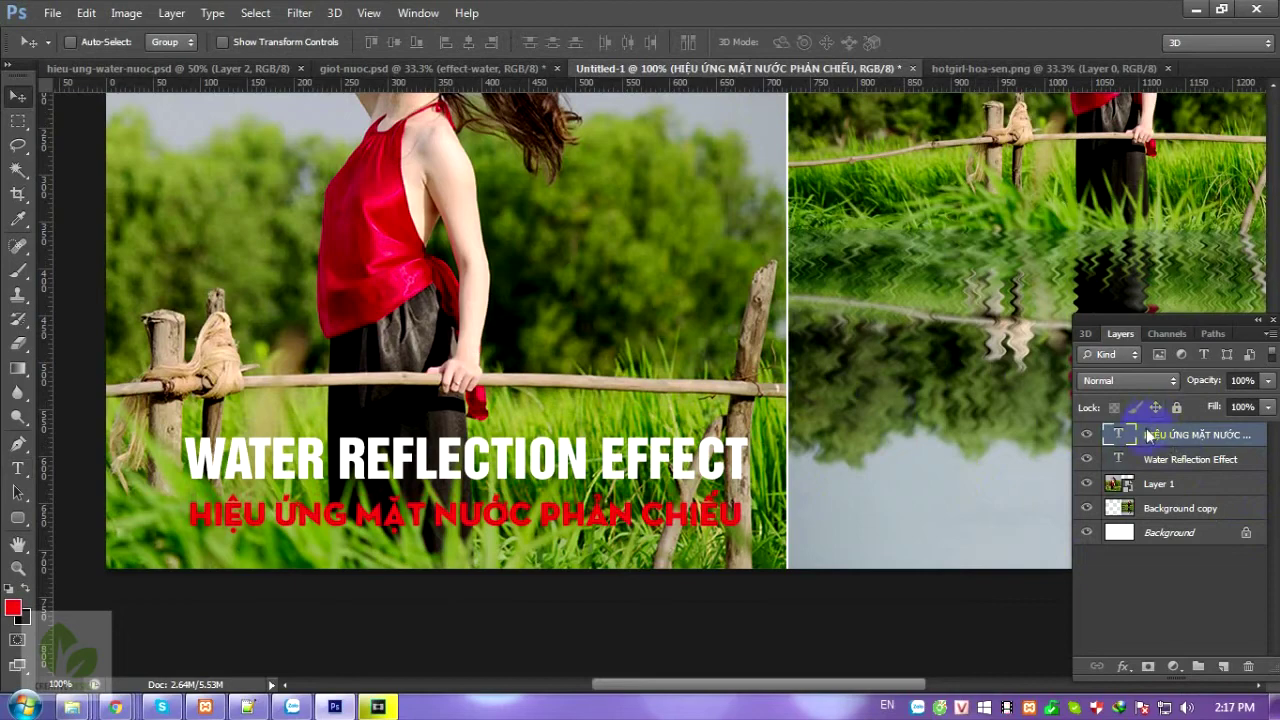
pyautogui.press('t')
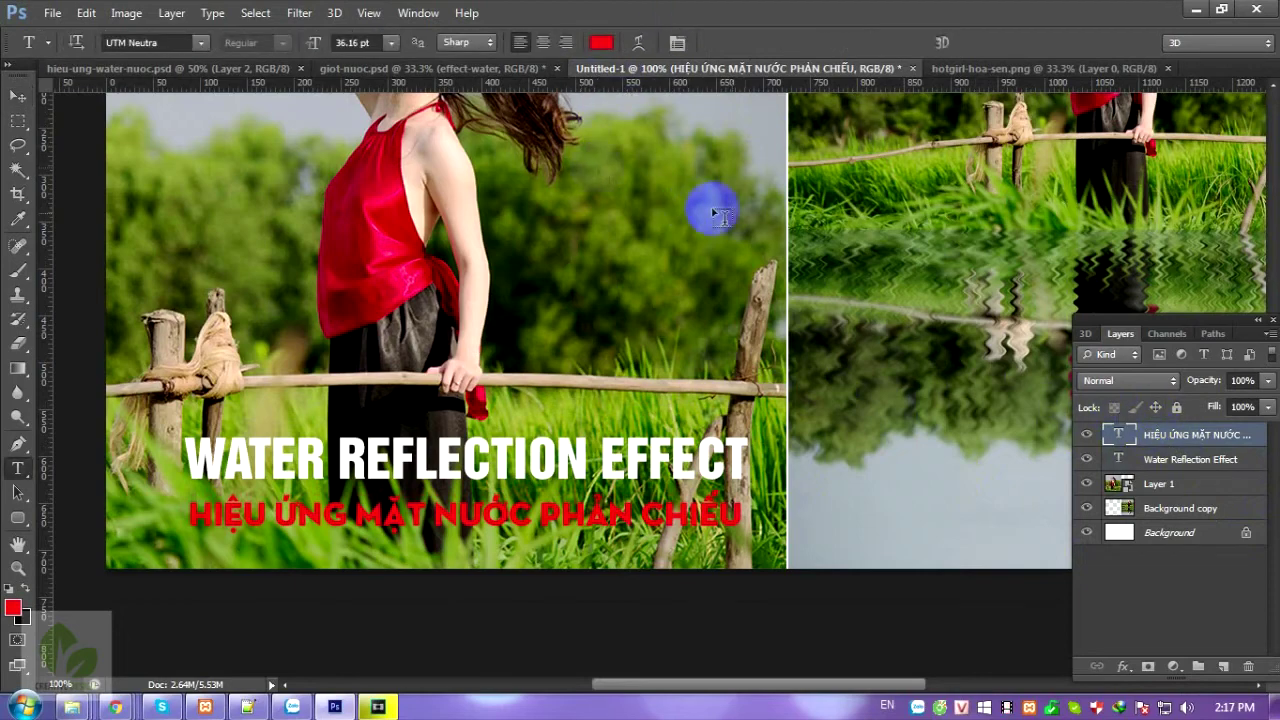
# Change the subtitle text colour to orange #f79d00
pyautogui.click(601, 44)
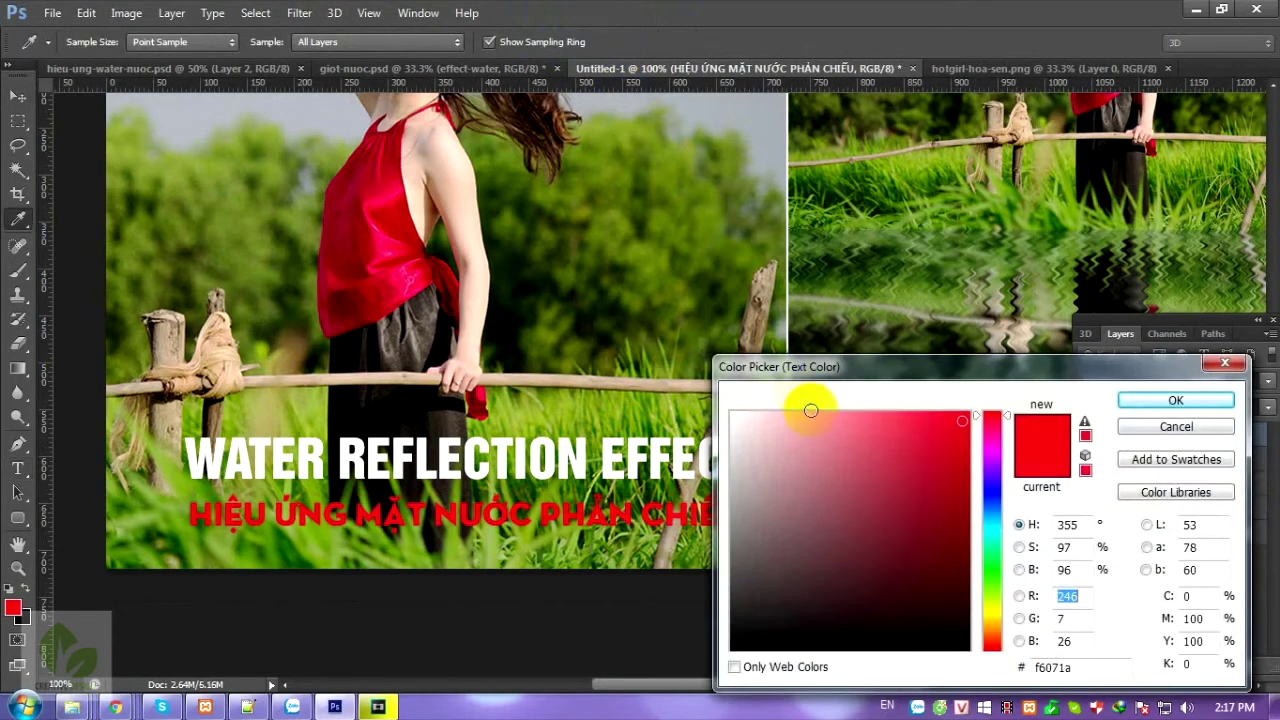
pyautogui.click(635, 408)
pyautogui.click(949, 421)
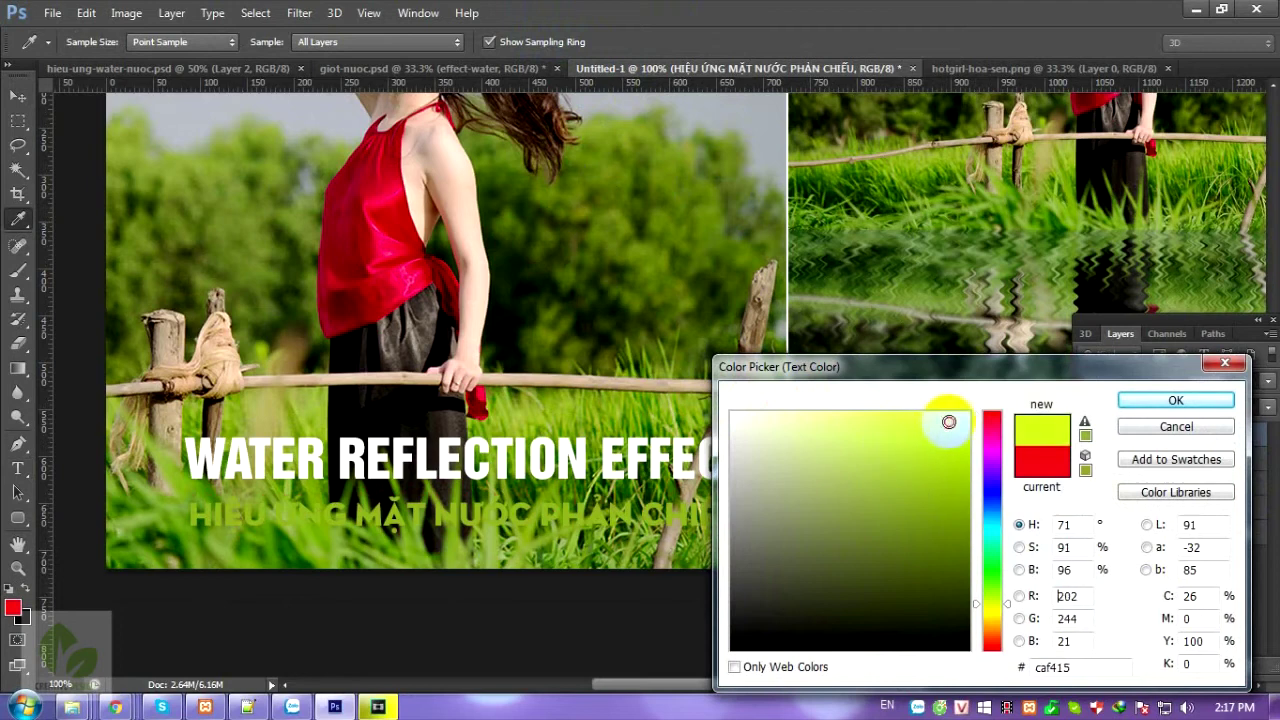
pyautogui.click(996, 607)
pyautogui.moveTo(996, 617); pyautogui.dragTo(1001, 632)
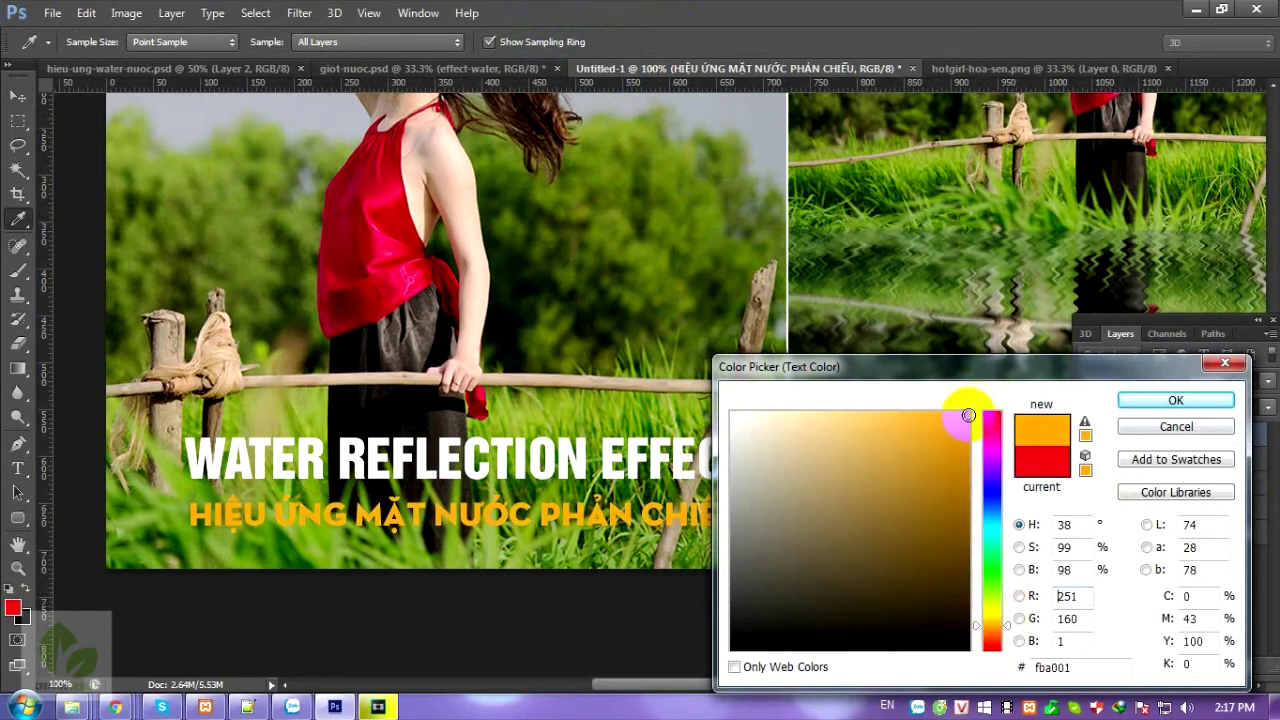
pyautogui.click(1175, 400)
pyautogui.rightClick(1176, 452)
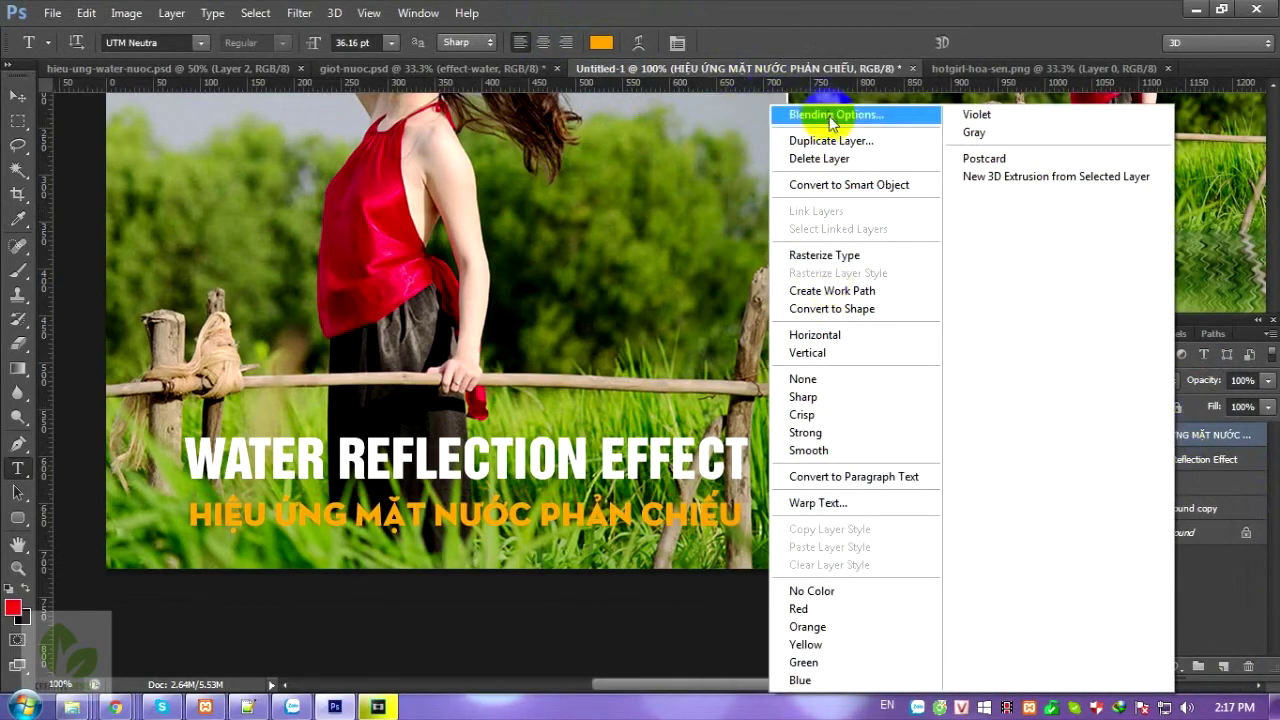
# Add a Multiply drop shadow: angle 90°, distance 4, spread 14%, size 1, opacity 100%
pyautogui.click(800, 110)
pyautogui.click(780, 571)
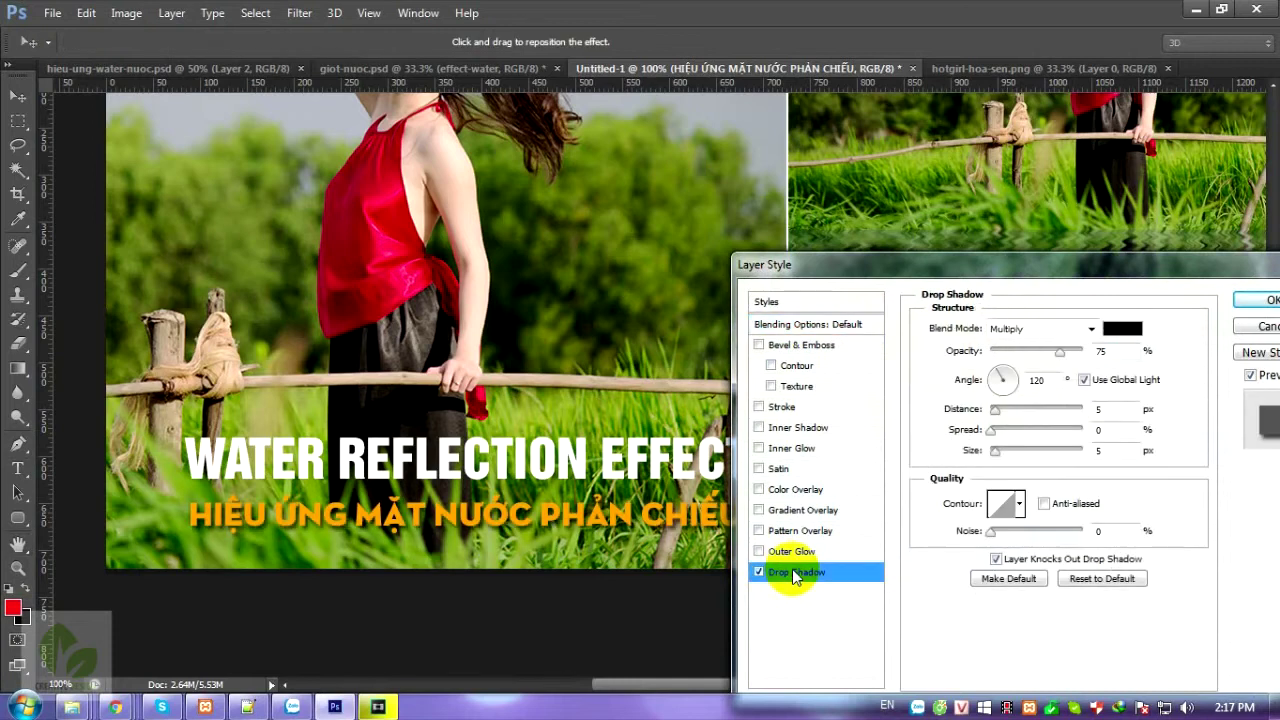
pyautogui.doubleClick(1040, 380)
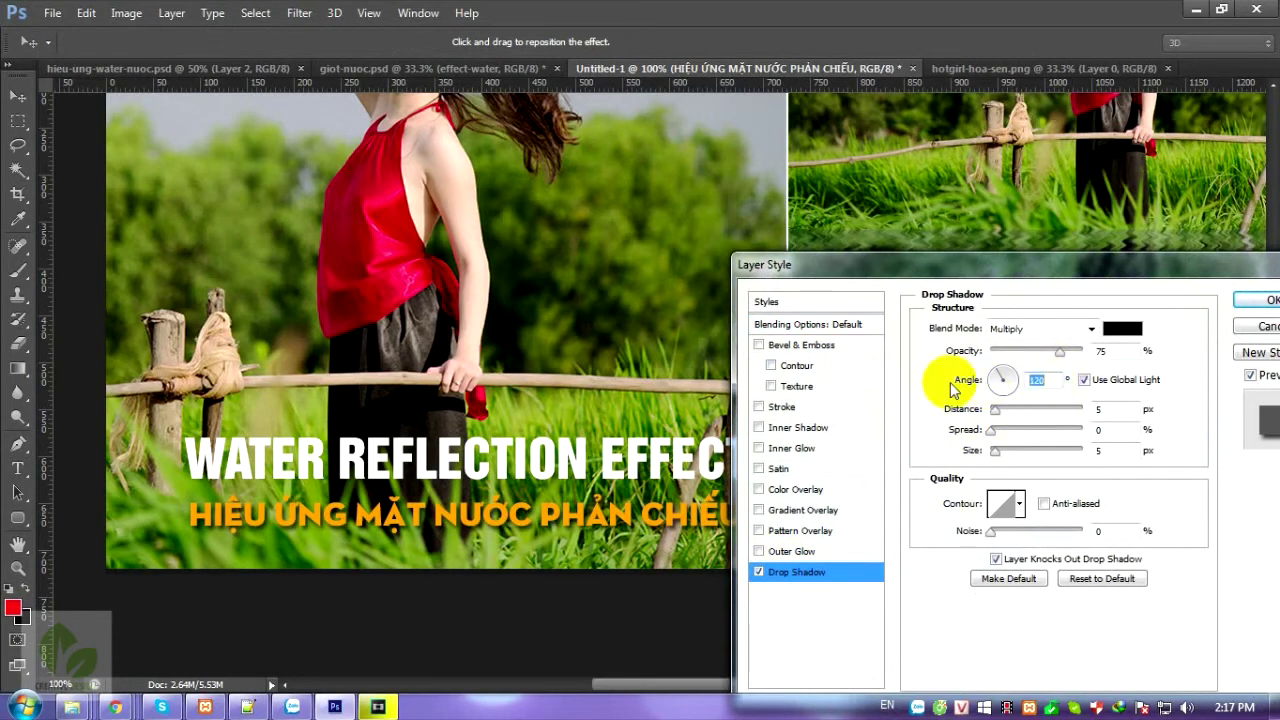
pyautogui.write('90')
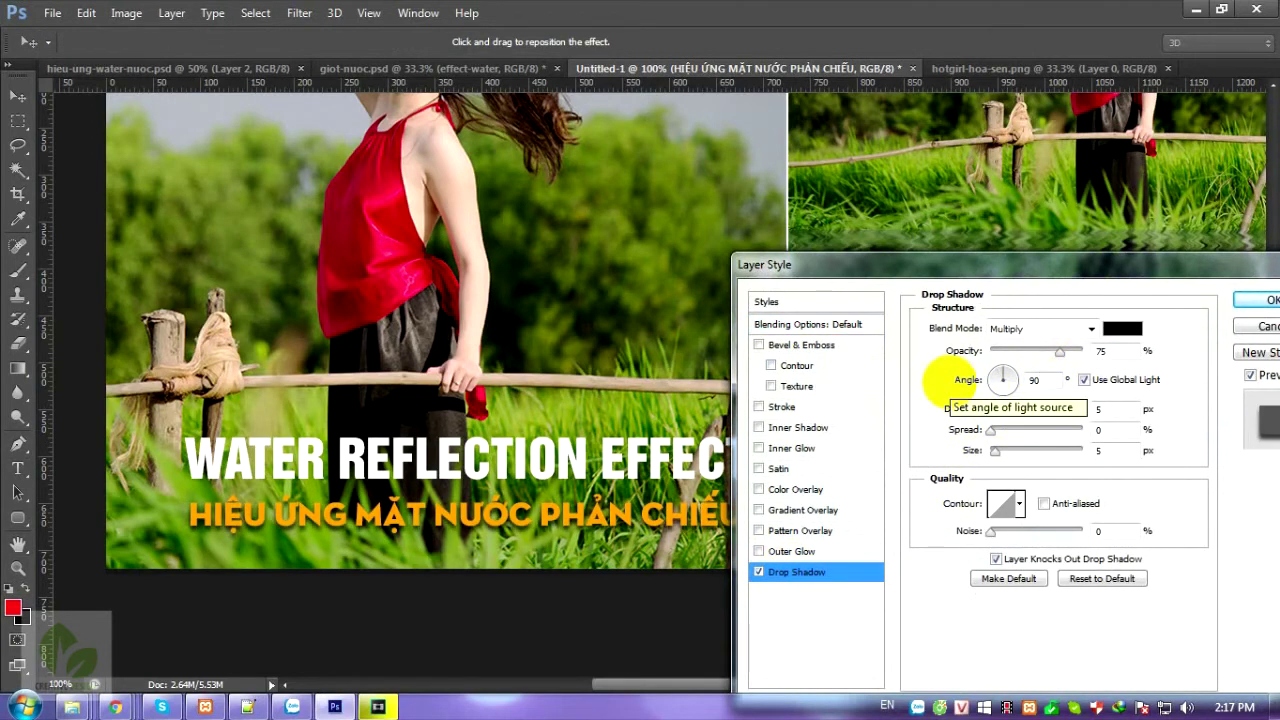
pyautogui.moveTo(997, 418); pyautogui.dragTo(995, 457)
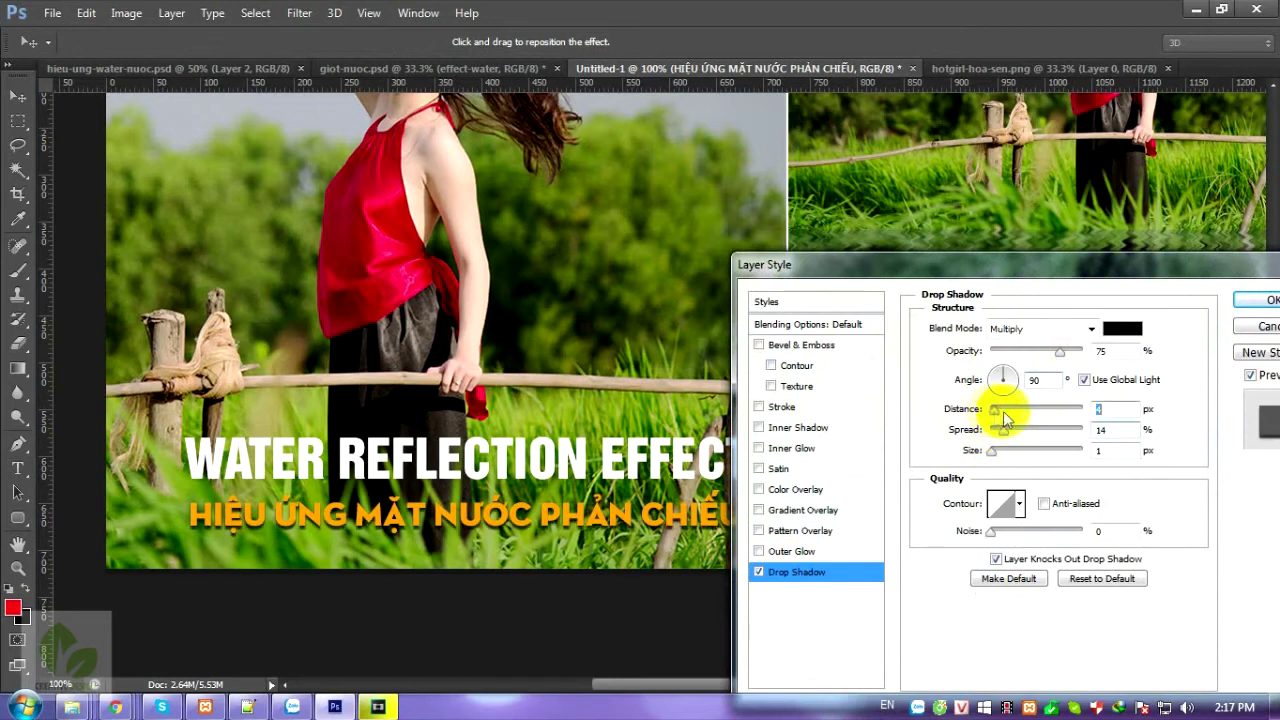
pyautogui.moveTo(1059, 357); pyautogui.dragTo(1086, 350)
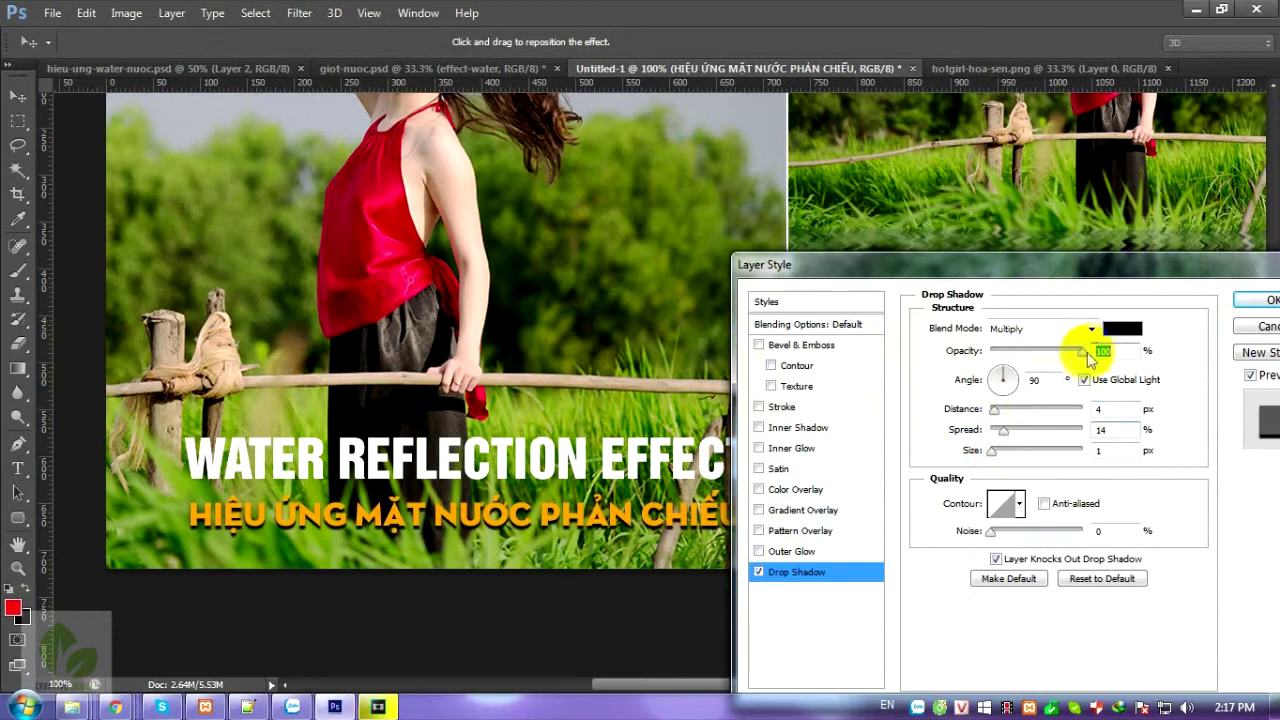
pyautogui.click(1264, 300)
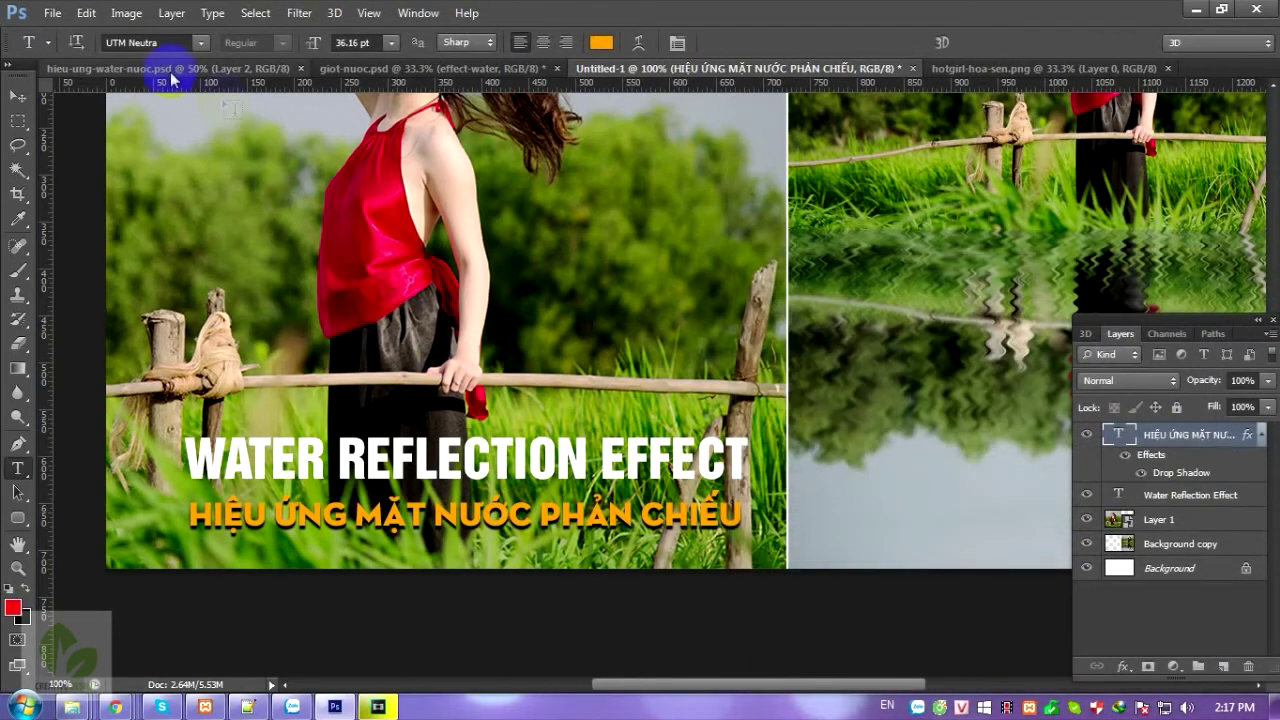
# Set the subtitle font to UTM Rockwell at 30 pt
pyautogui.click(199, 44)
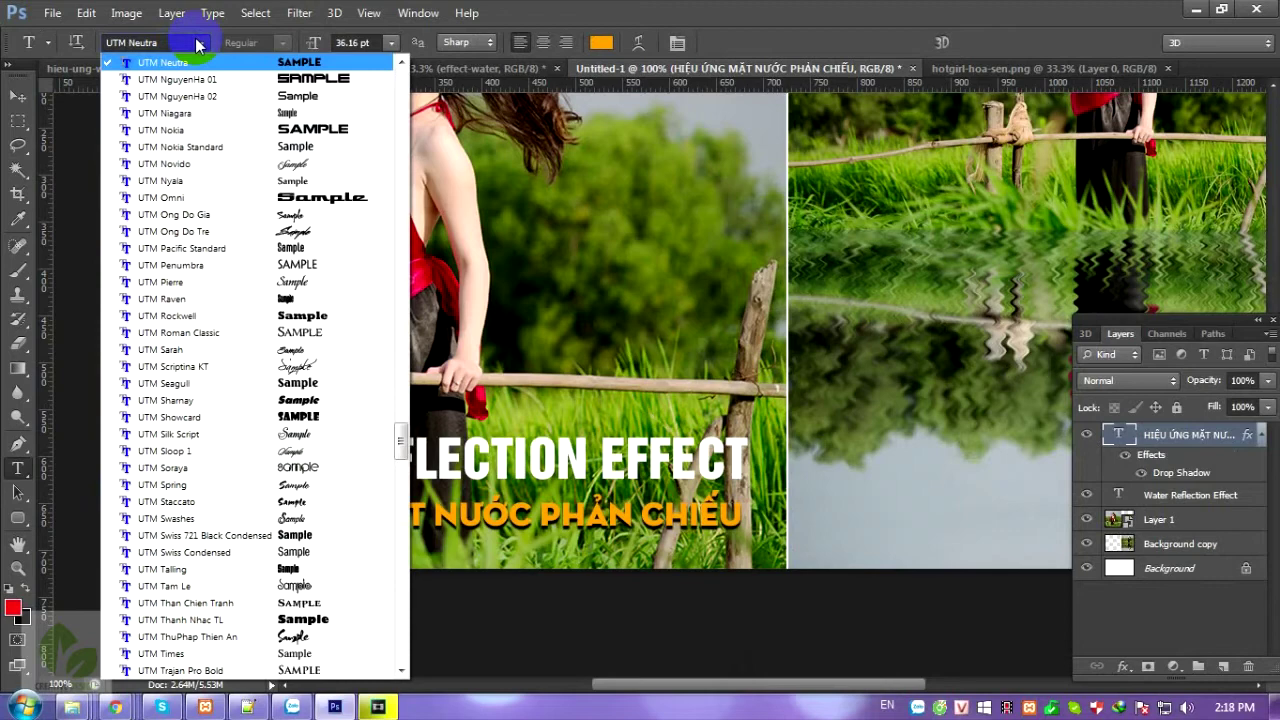
pyautogui.click(257, 315)
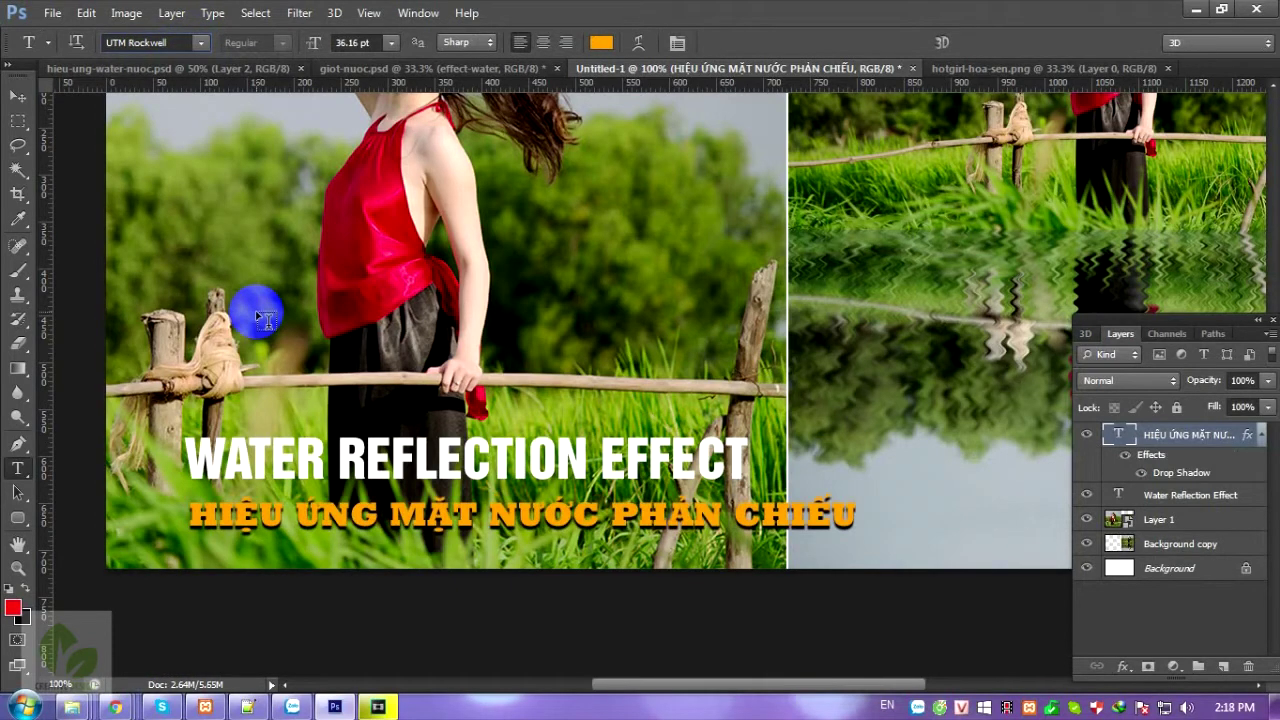
pyautogui.click(352, 42)
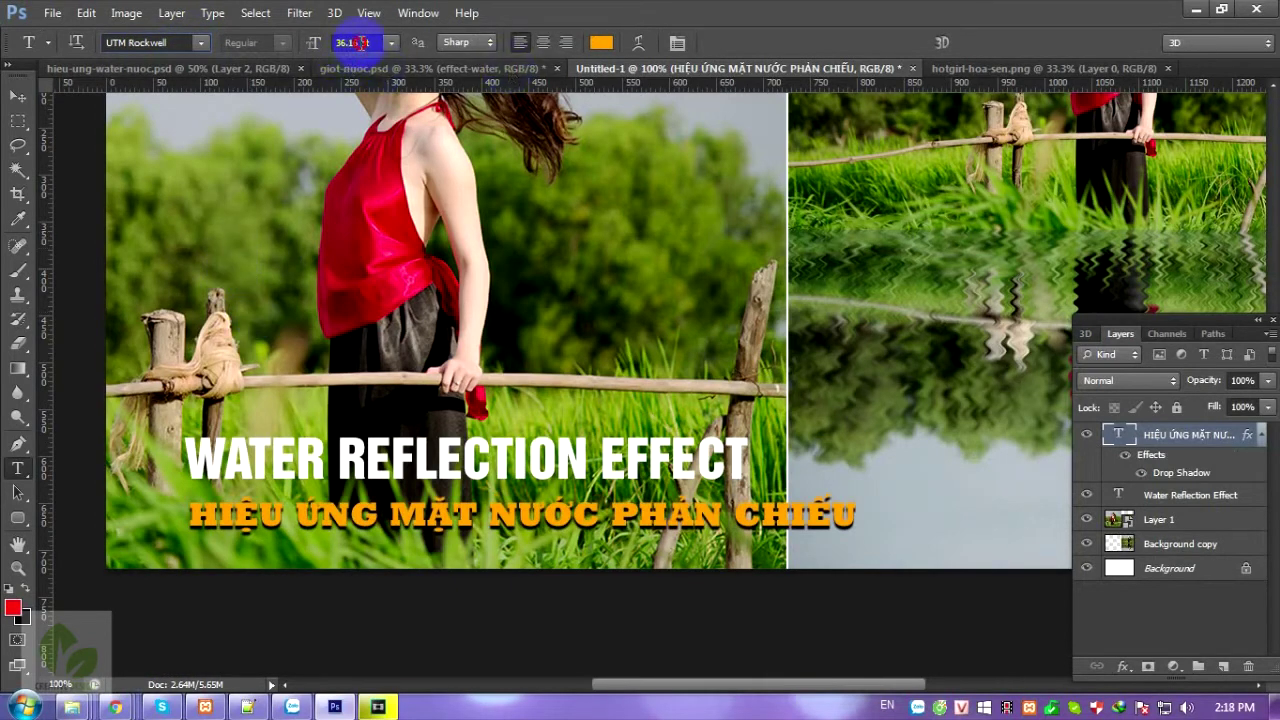
pyautogui.write('330')
pyautogui.press('Return')
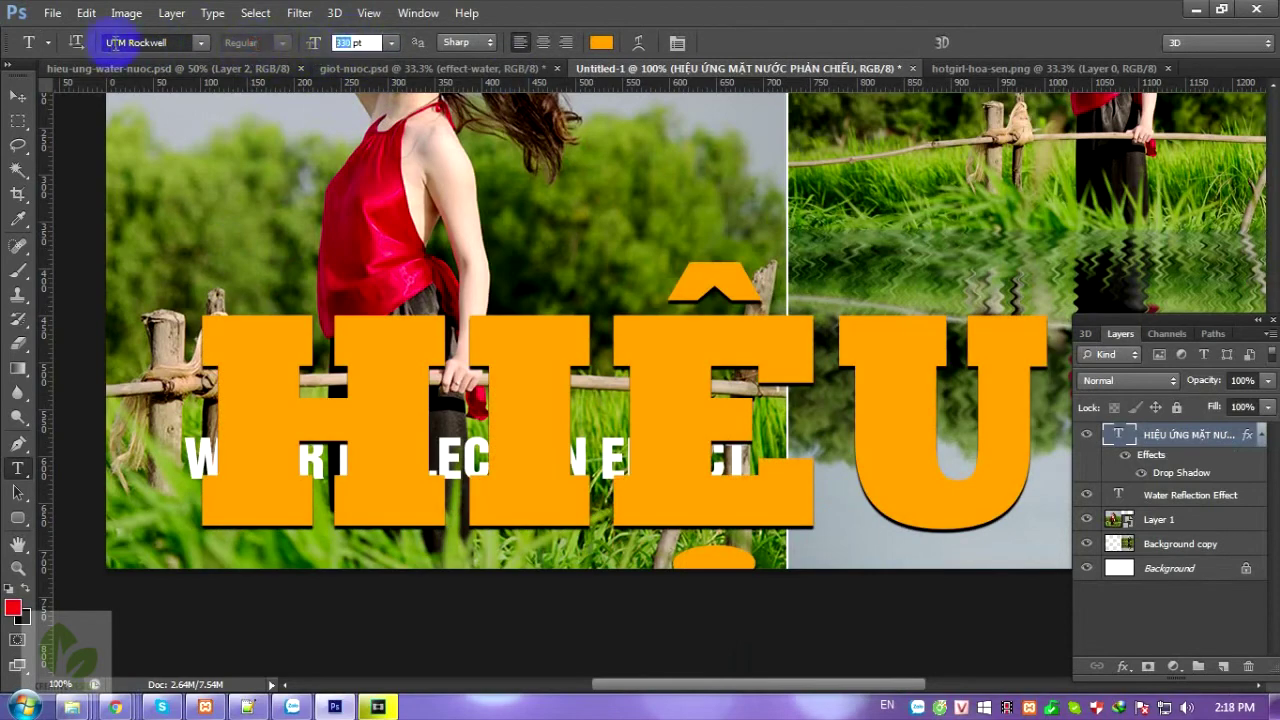
pyautogui.write('30')
pyautogui.click(115, 45)
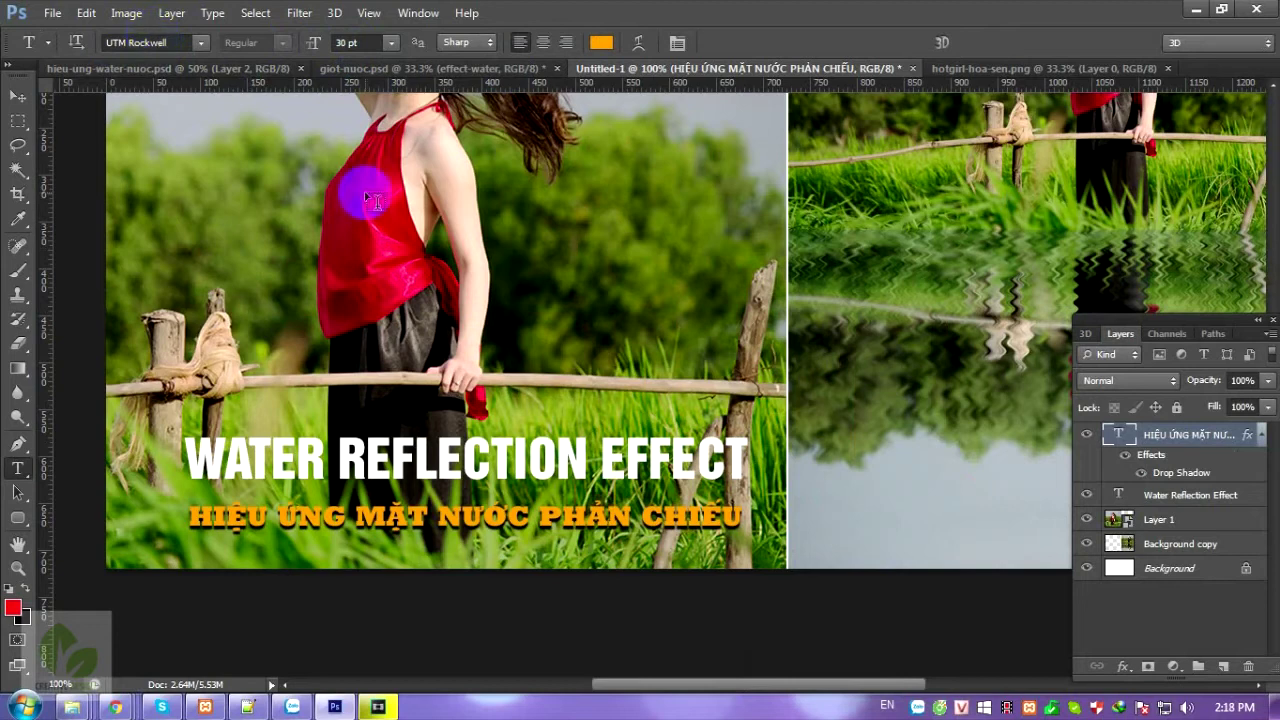
# Scale the subtitle slightly larger, to about 31 pt, and nudge it up and right
pyautogui.hotkey('ctrl', 't')
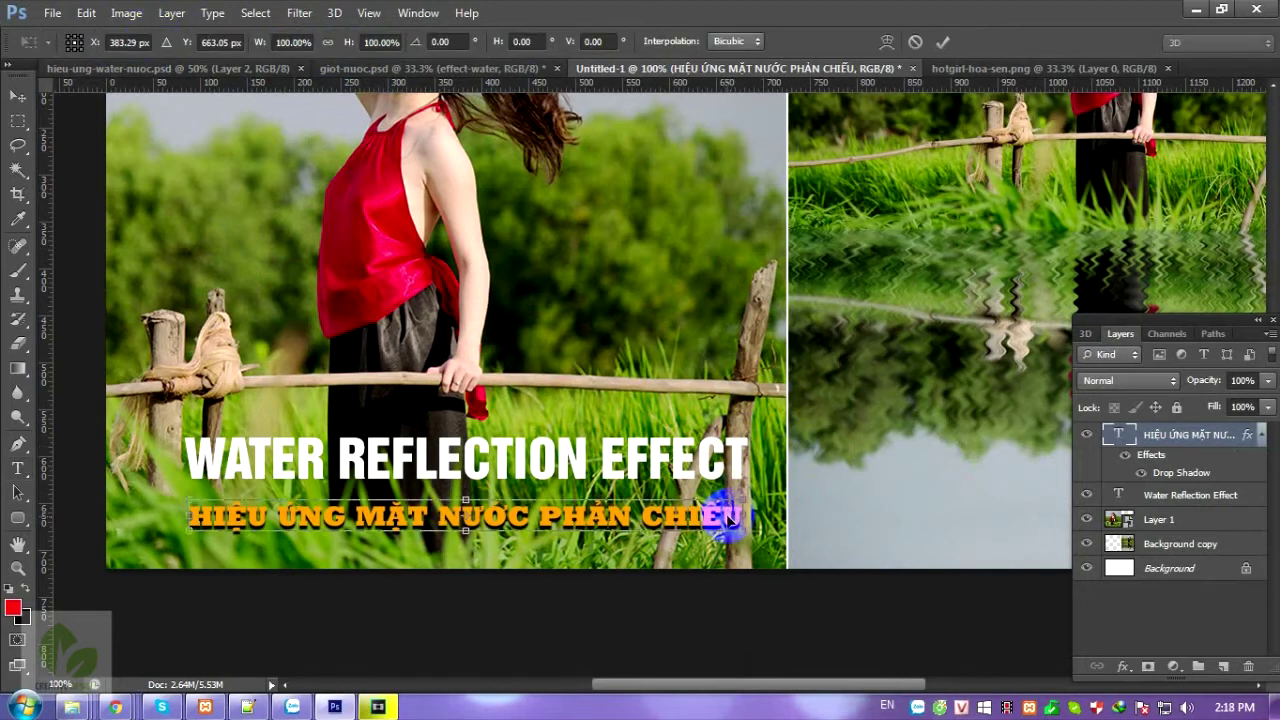
pyautogui.moveTo(742, 500); pyautogui.dragTo(745, 492)
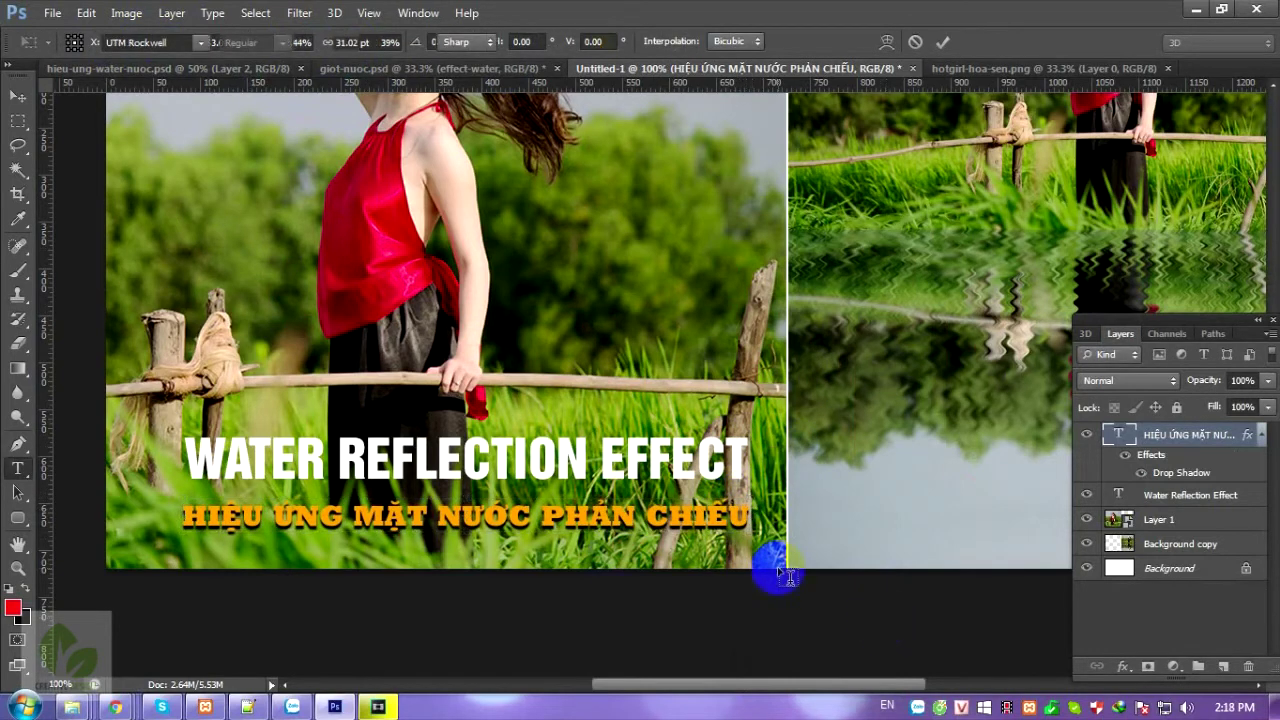
pyautogui.doubleClick(605, 537)
pyautogui.press('v')
pyautogui.press('Up')
pyautogui.press('Up')
pyautogui.press('Up')
pyautogui.press('Up')
pyautogui.press('Up')
pyautogui.press('Up')
pyautogui.press('Right')
pyautogui.press('Right')
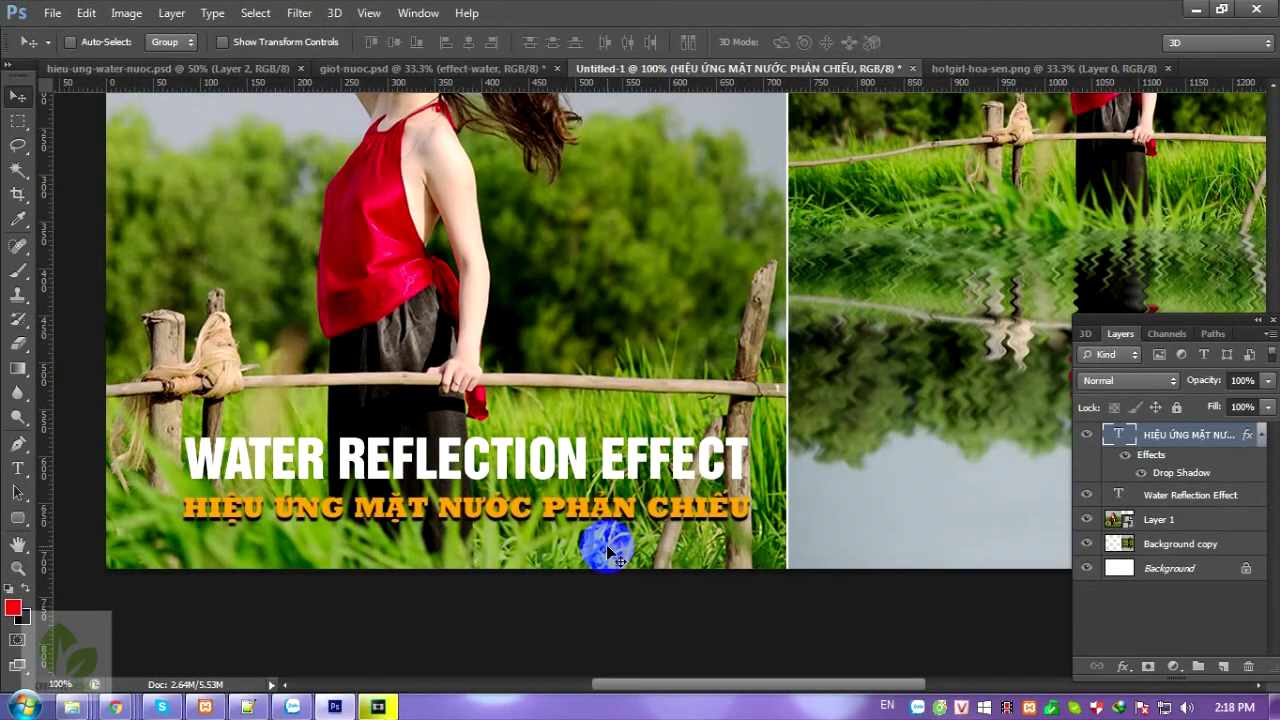
# Change the subtitle text colour to yellow #f6dc00
pyautogui.press('t')
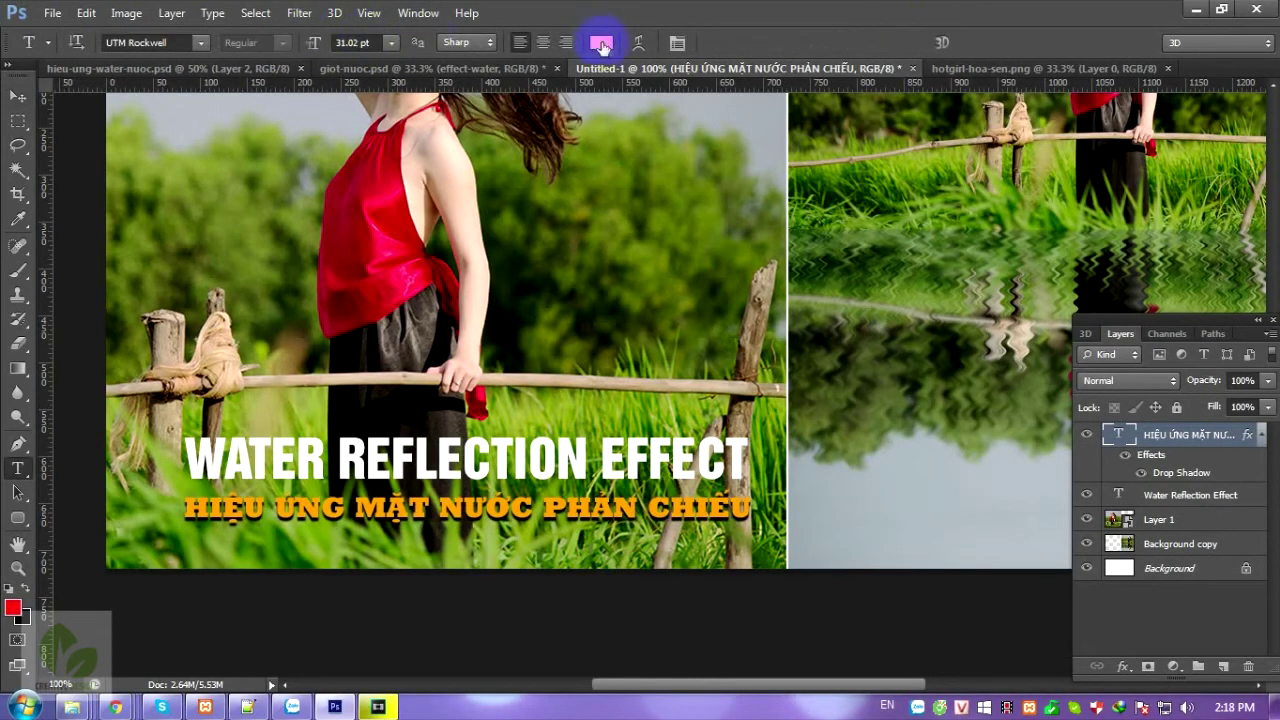
pyautogui.click(600, 45)
pyautogui.click(1006, 616)
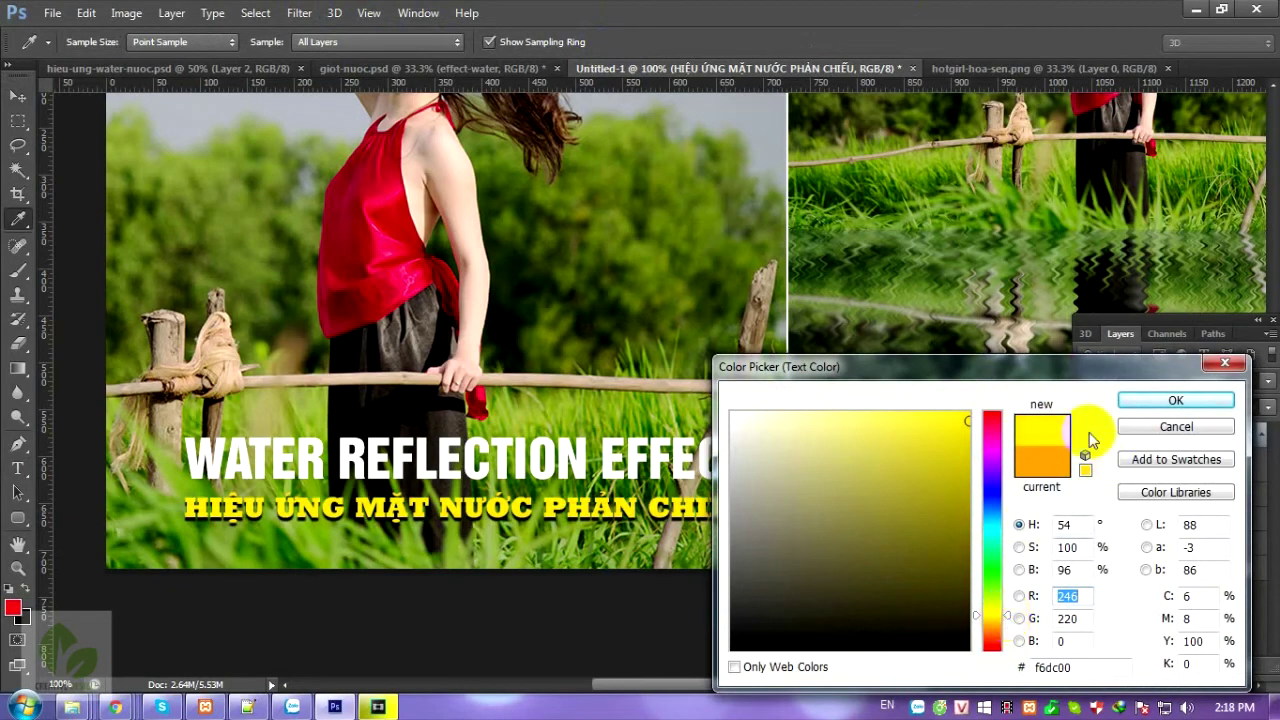
pyautogui.click(1175, 400)
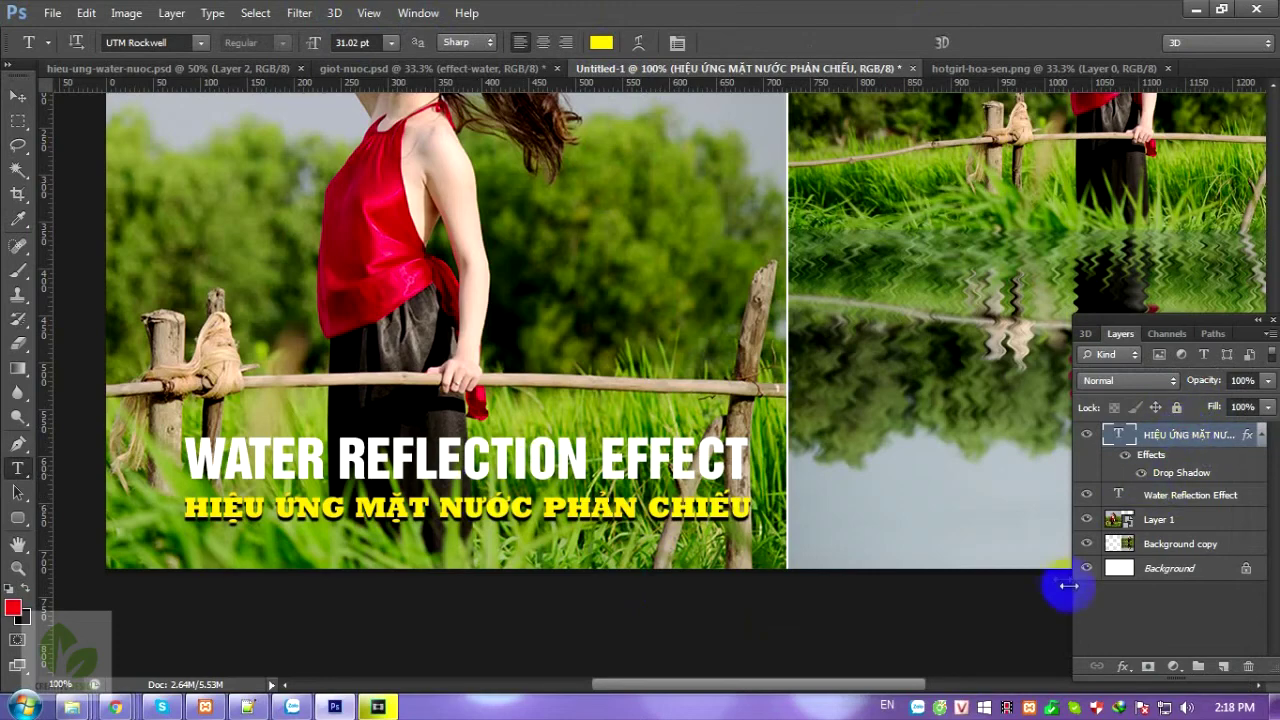
pyautogui.rightClick(1149, 434)
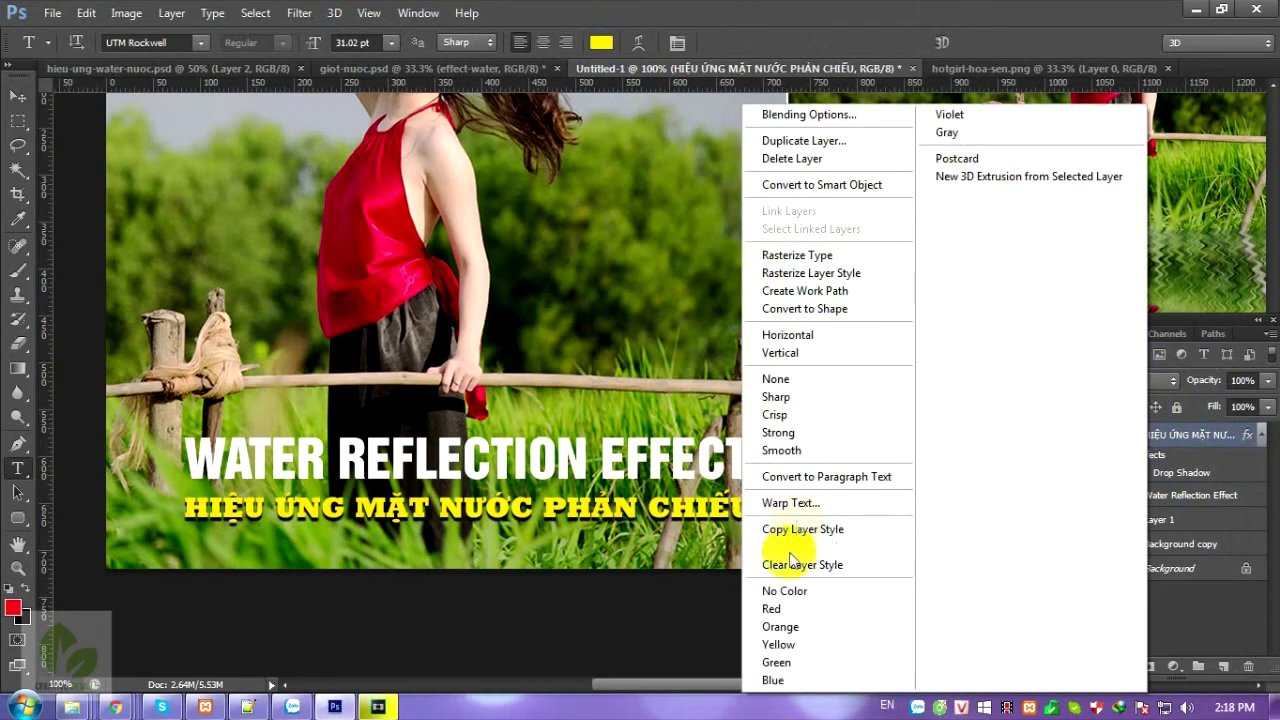
# Copy the subtitle's layer style onto the WATER REFLECTION EFFECT title and inspect the shadow
pyautogui.click(840, 529)
pyautogui.click(1190, 495)
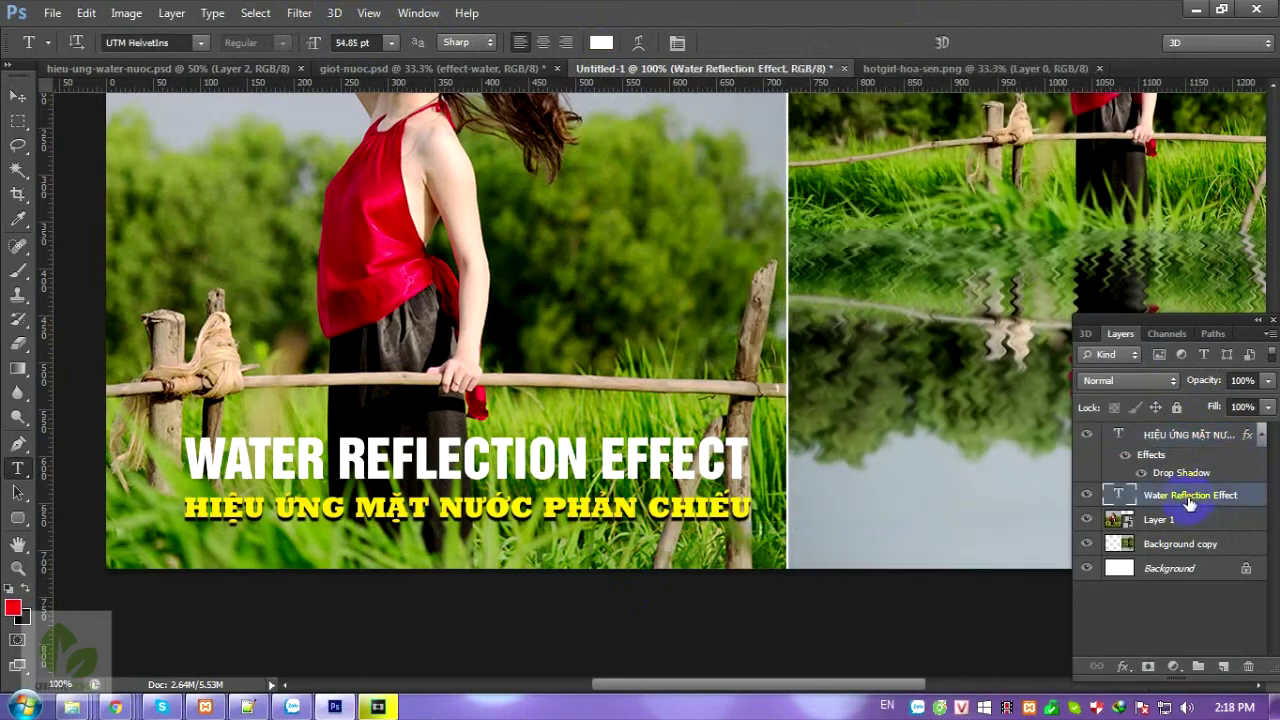
pyautogui.rightClick(1186, 495)
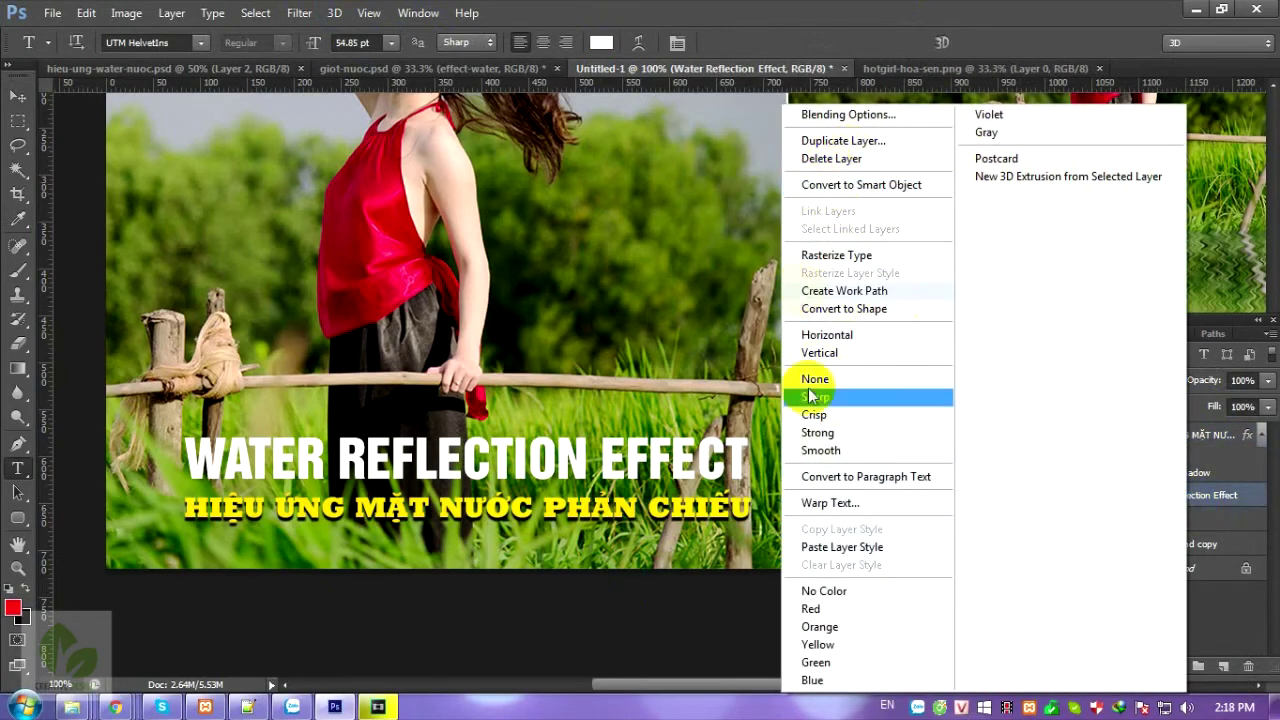
pyautogui.click(826, 546)
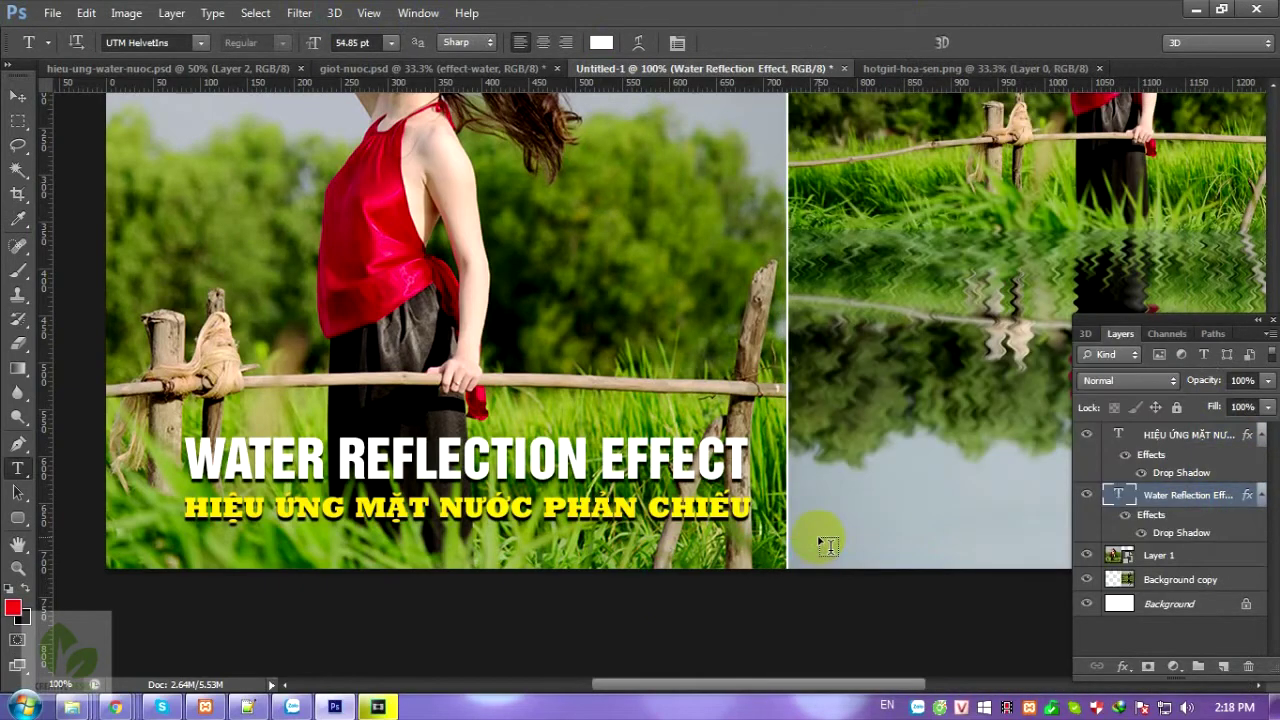
pyautogui.hotkey('ctrl', '-')
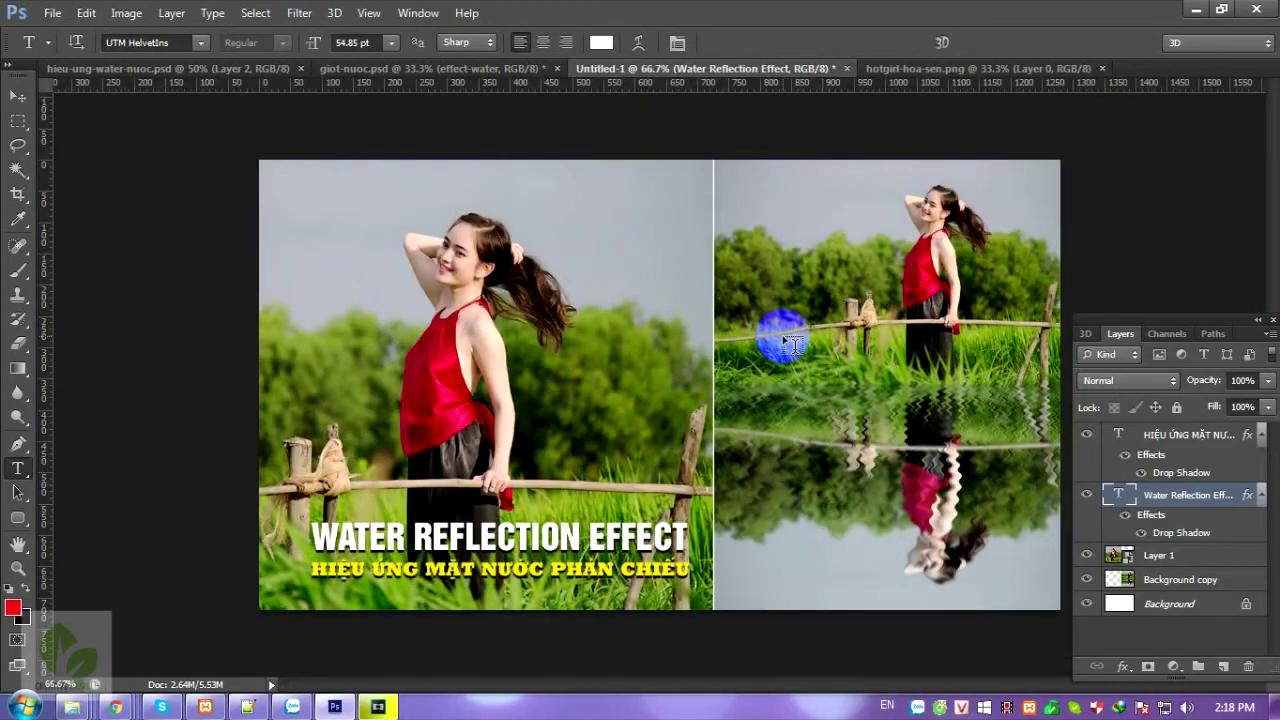
pyautogui.press('v')
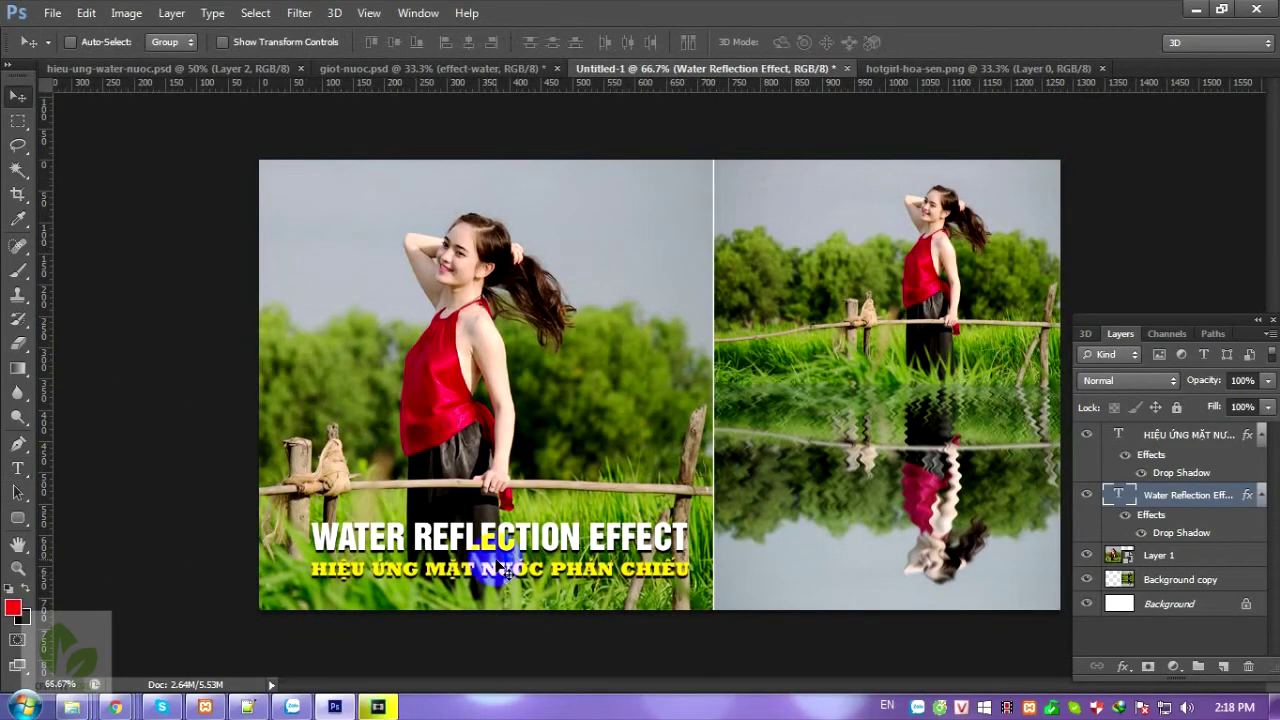
pyautogui.hotkey('ctrl', '+')
pyautogui.moveTo(500, 557)
pyautogui.mouseDown()
pyautogui.moveTo(355, 480)
pyautogui.moveTo(363, 409)
pyautogui.moveTo(423, 320)
pyautogui.moveTo(437, 322)
pyautogui.mouseUp()
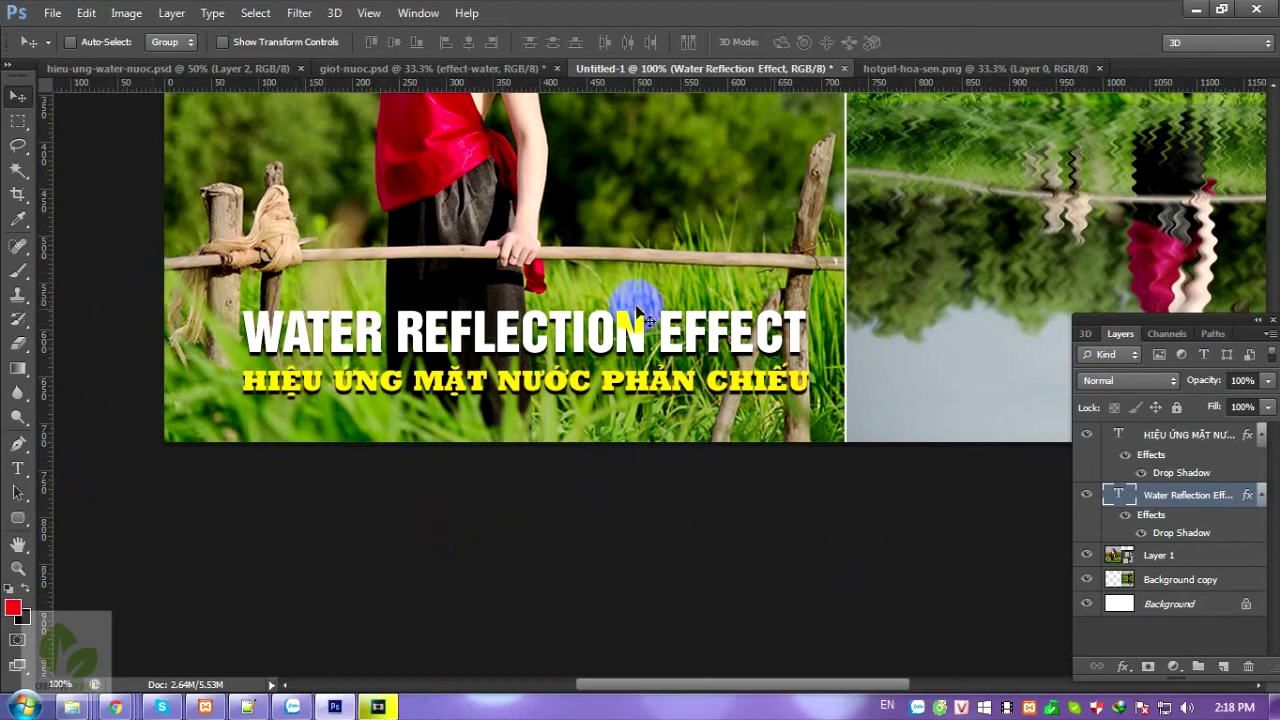
pyautogui.hotkey('ctrl', '-')
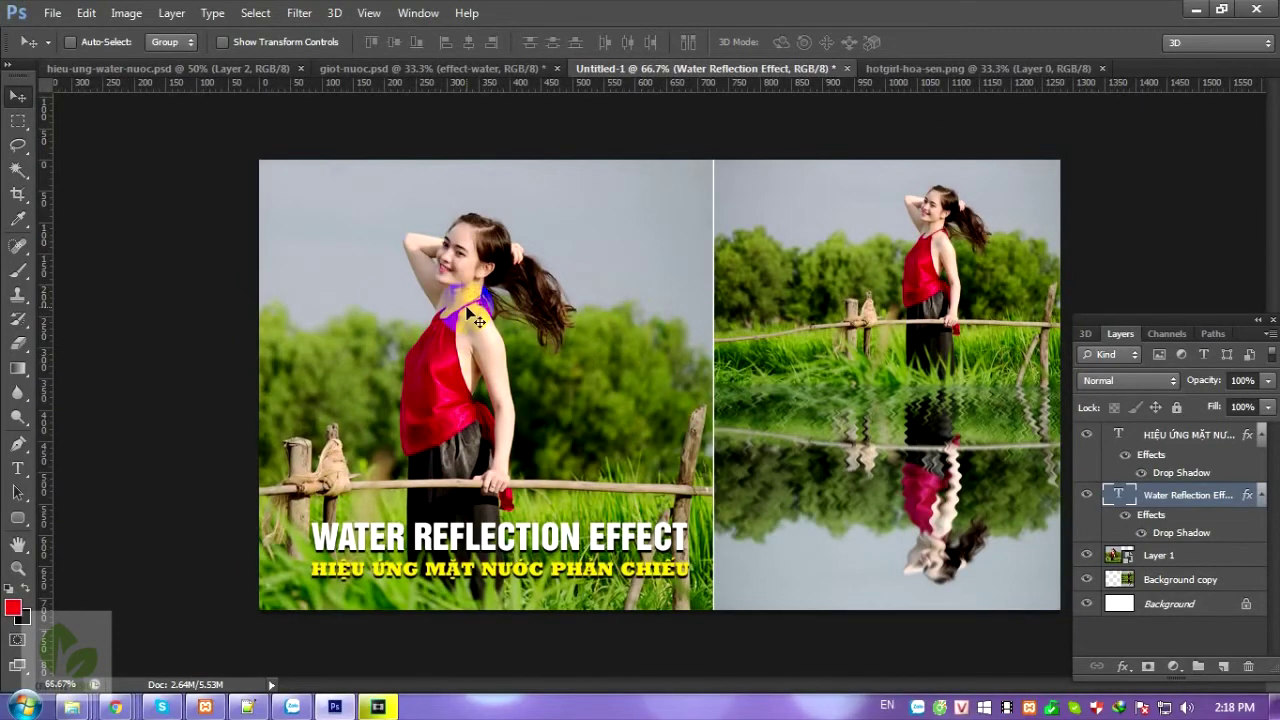
# Save a JPEG copy named Home-page.jpg in hieu-ung-mat-nuoc at Maximum quality 12
pyautogui.click(52, 13)
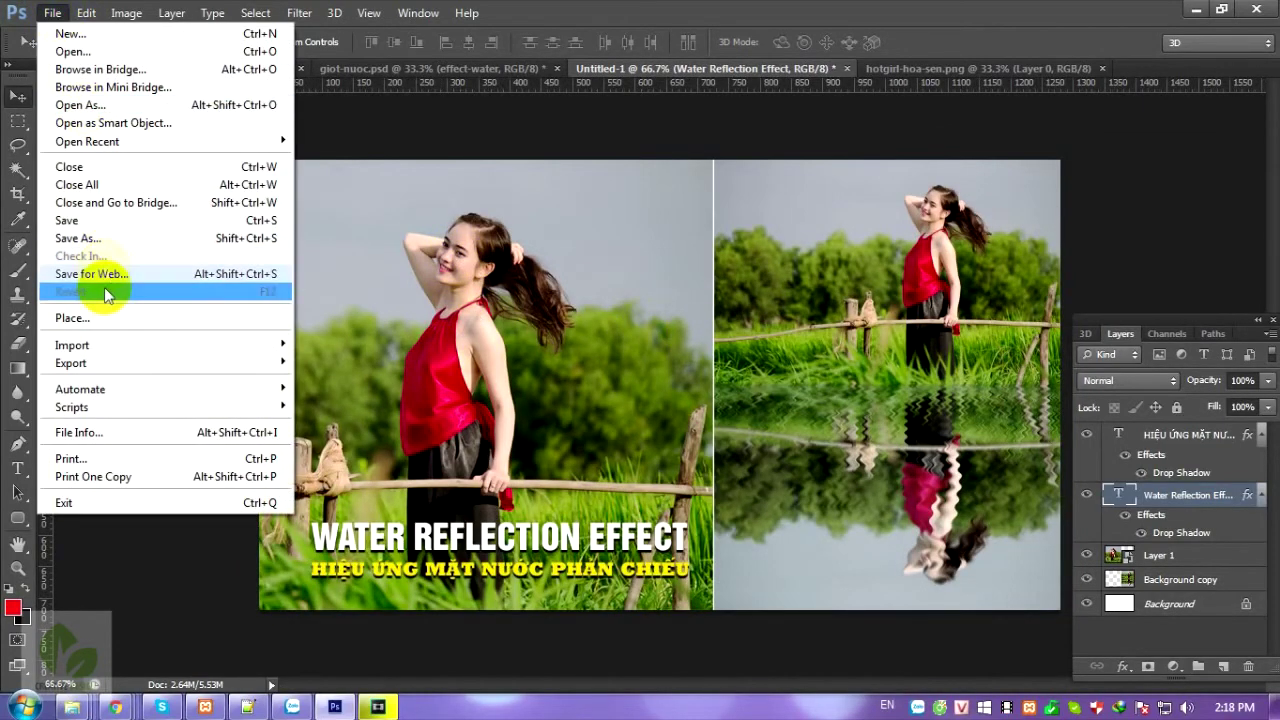
pyautogui.click(90, 238)
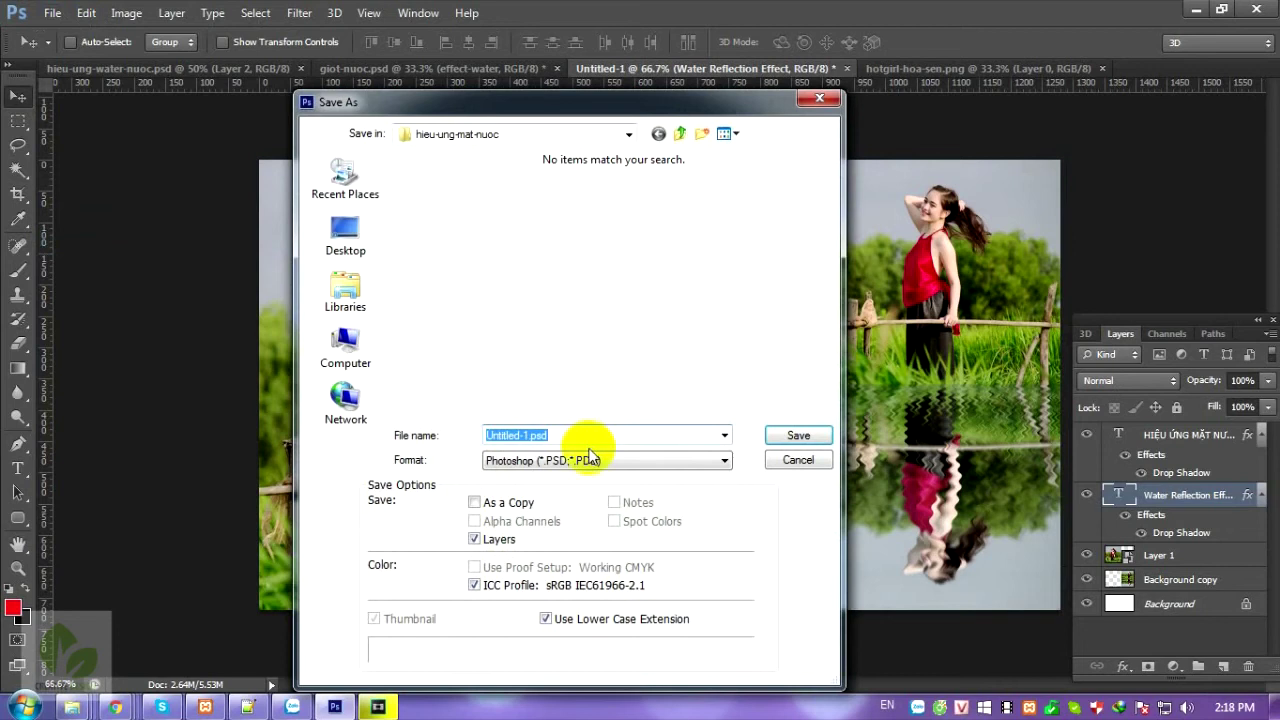
pyautogui.click(590, 460)
pyautogui.press('j')
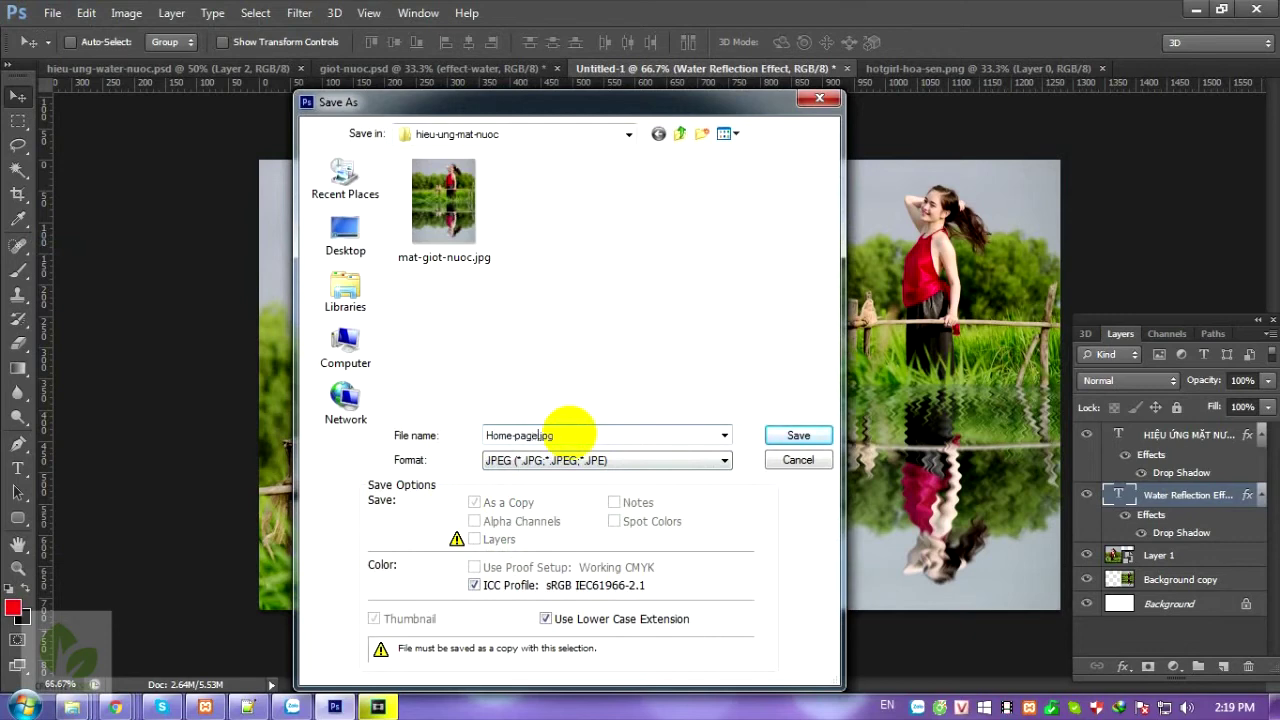
pyautogui.press('Return')
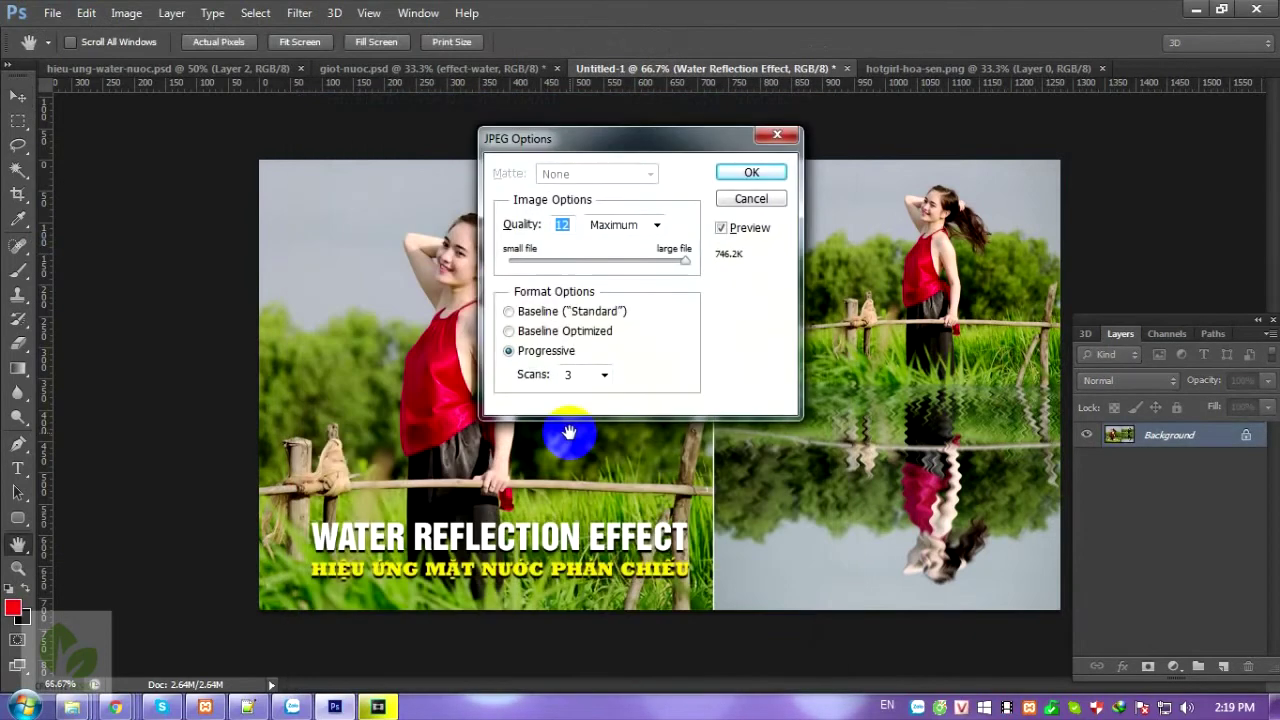
pyautogui.press('Return')
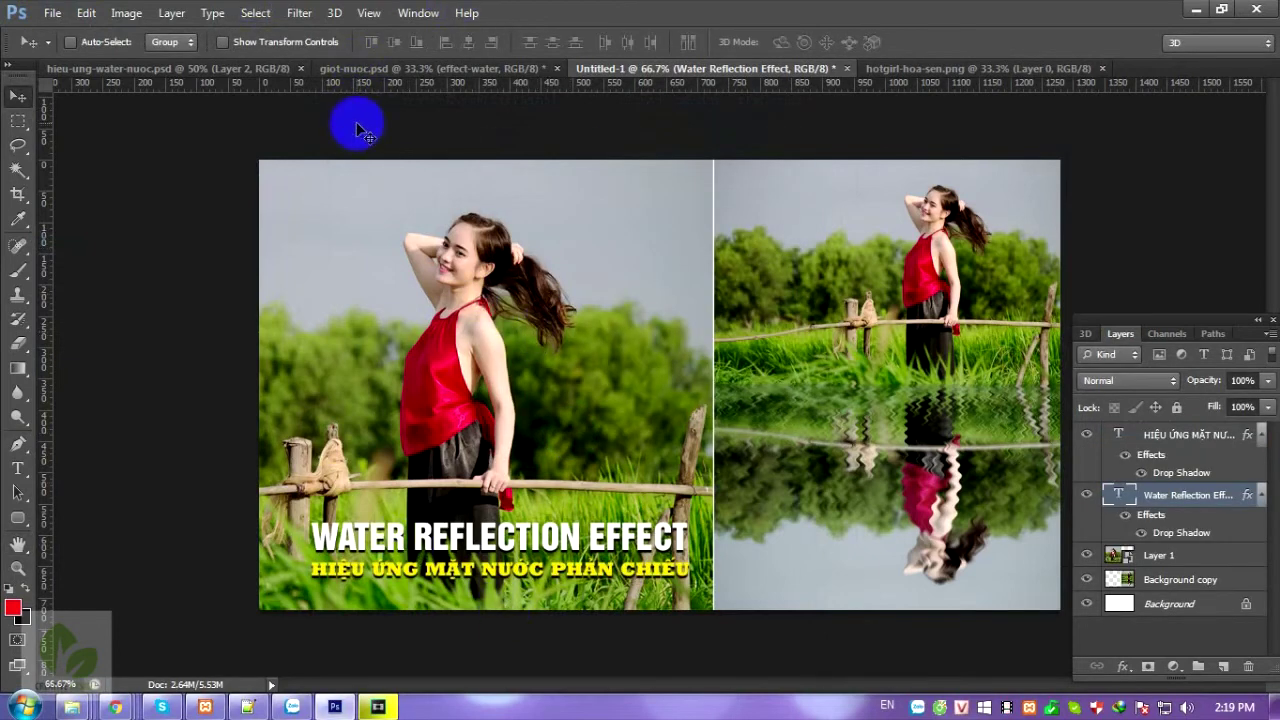
# Try duplicating and moving the Vietnamese subtitle layer, then undo and delete the extra copies
pyautogui.click(1166, 440)
pyautogui.hotkey('ctrl', 'j')
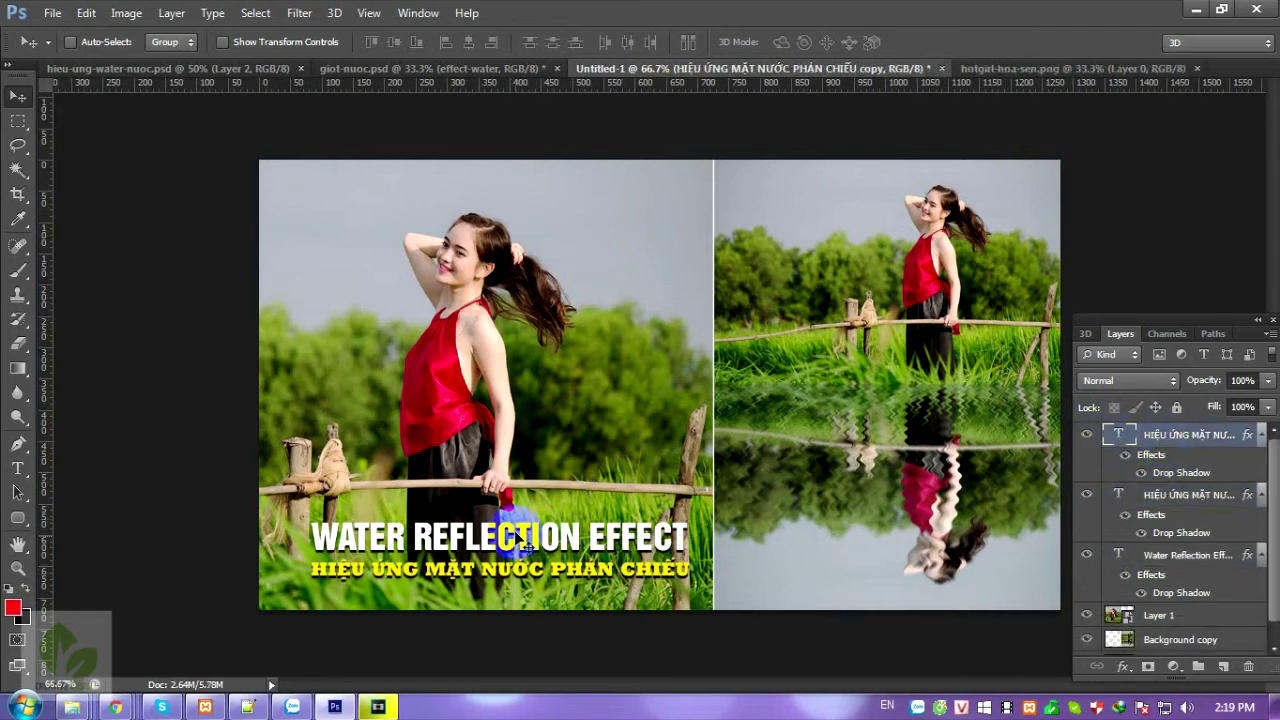
pyautogui.moveTo(512, 545); pyautogui.dragTo(476, 200)
pyautogui.hotkey('ctrl', 'z')
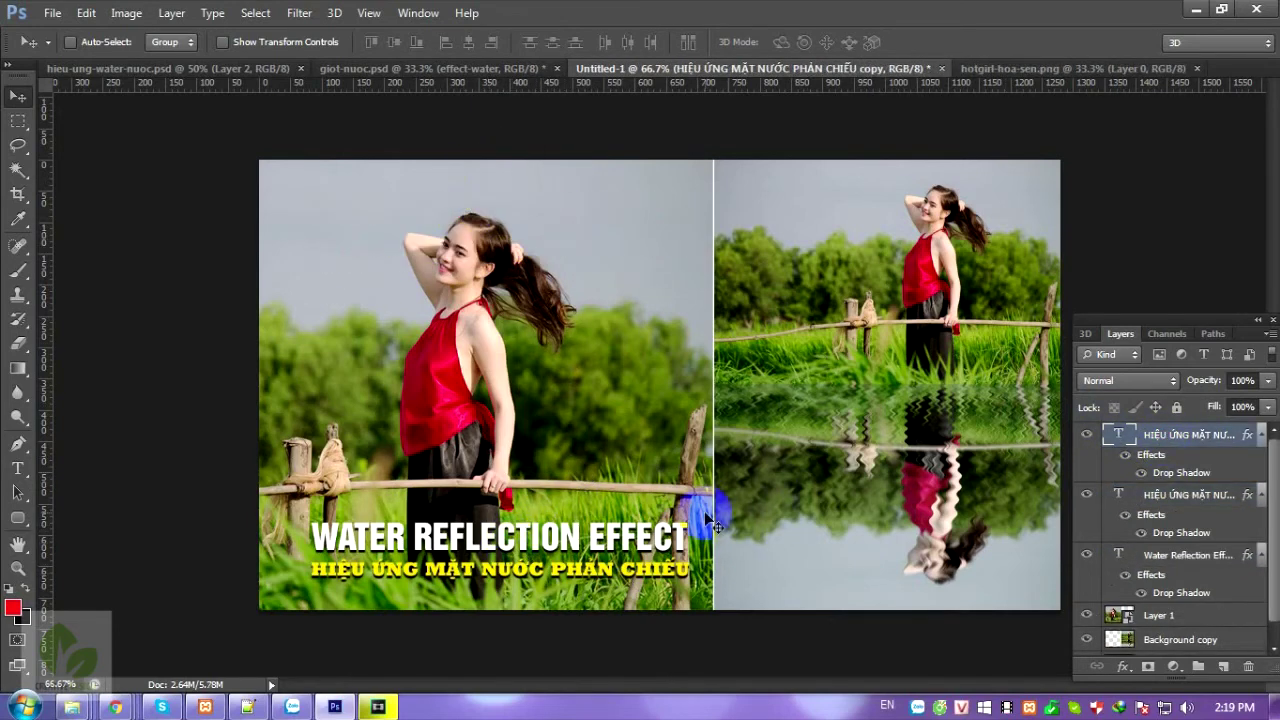
pyautogui.click(1167, 497)
pyautogui.hotkey('ctrl', 'j')
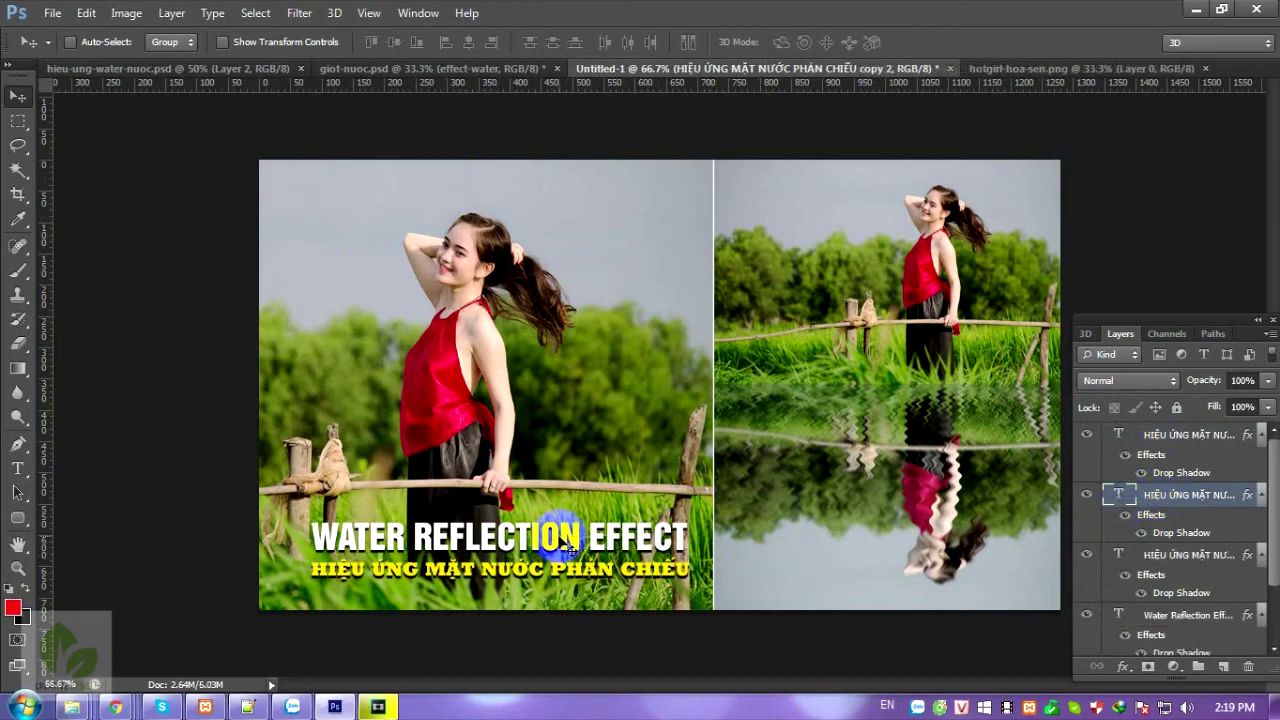
pyautogui.moveTo(548, 540); pyautogui.dragTo(506, 175)
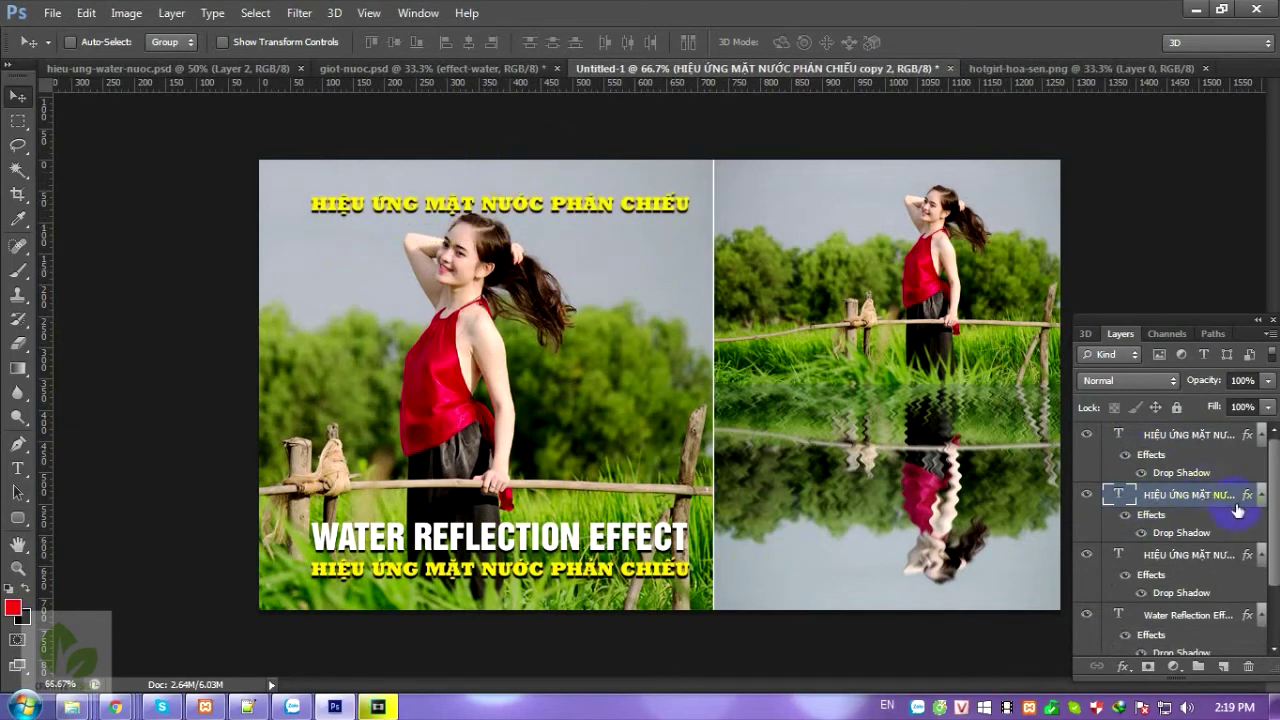
pyautogui.hotkey('ctrl', 'z')
pyautogui.press('Delete')
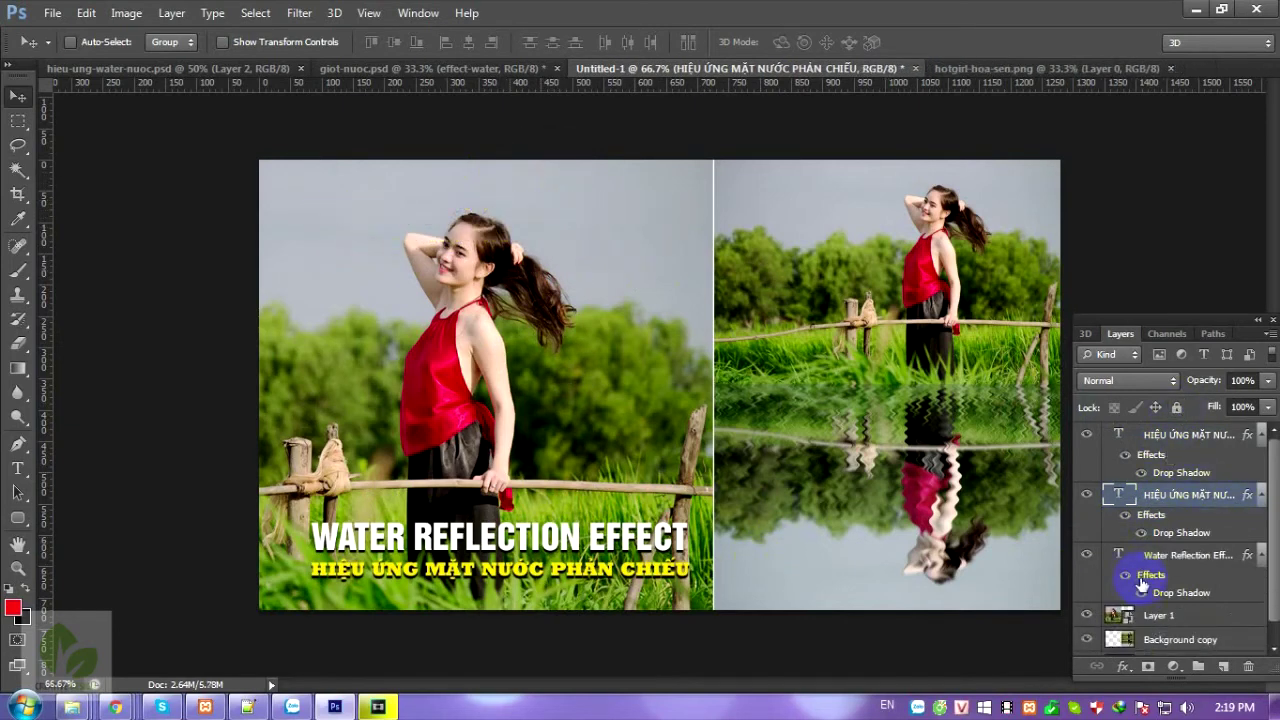
pyautogui.press('Delete')
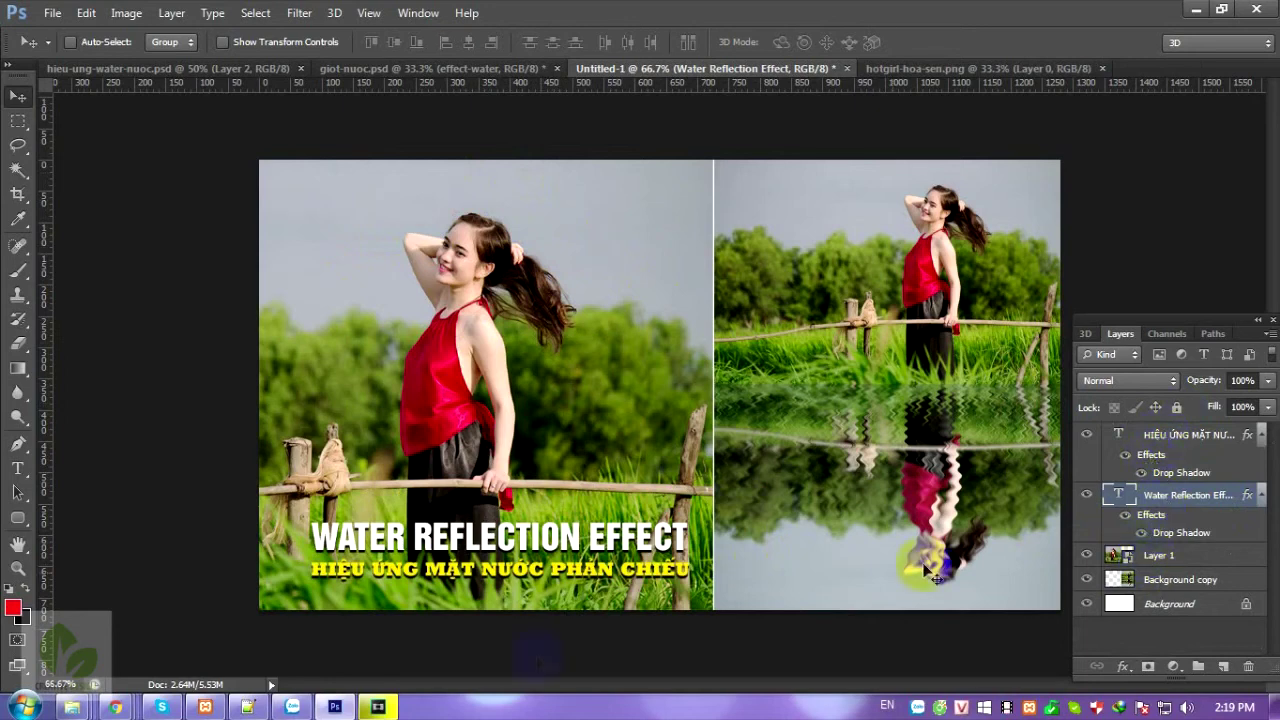
# Duplicate the title to the top of the left photo and retype it as PHOTOSHOP TUTORIAL
pyautogui.moveTo(440, 553); pyautogui.dragTo(443, 197)
pyautogui.press('t')
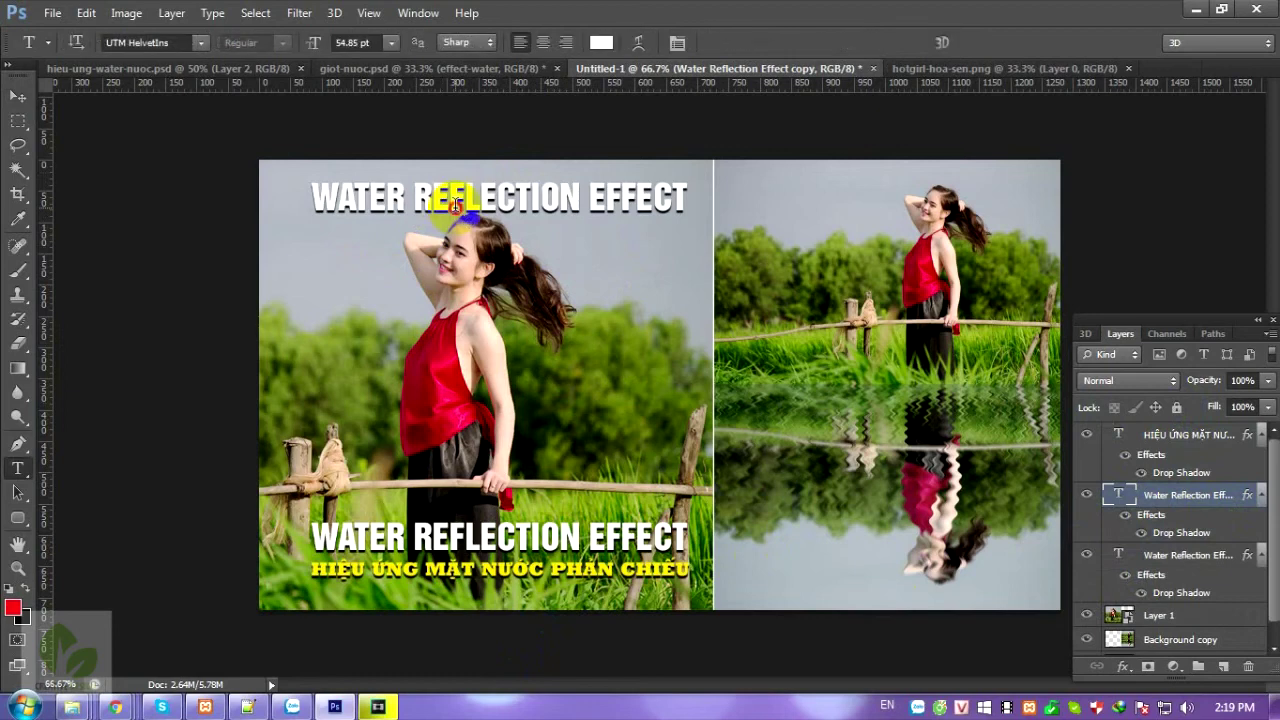
pyautogui.click(455, 203)
pyautogui.hotkey('ctrl', 'a')
pyautogui.write('PH')
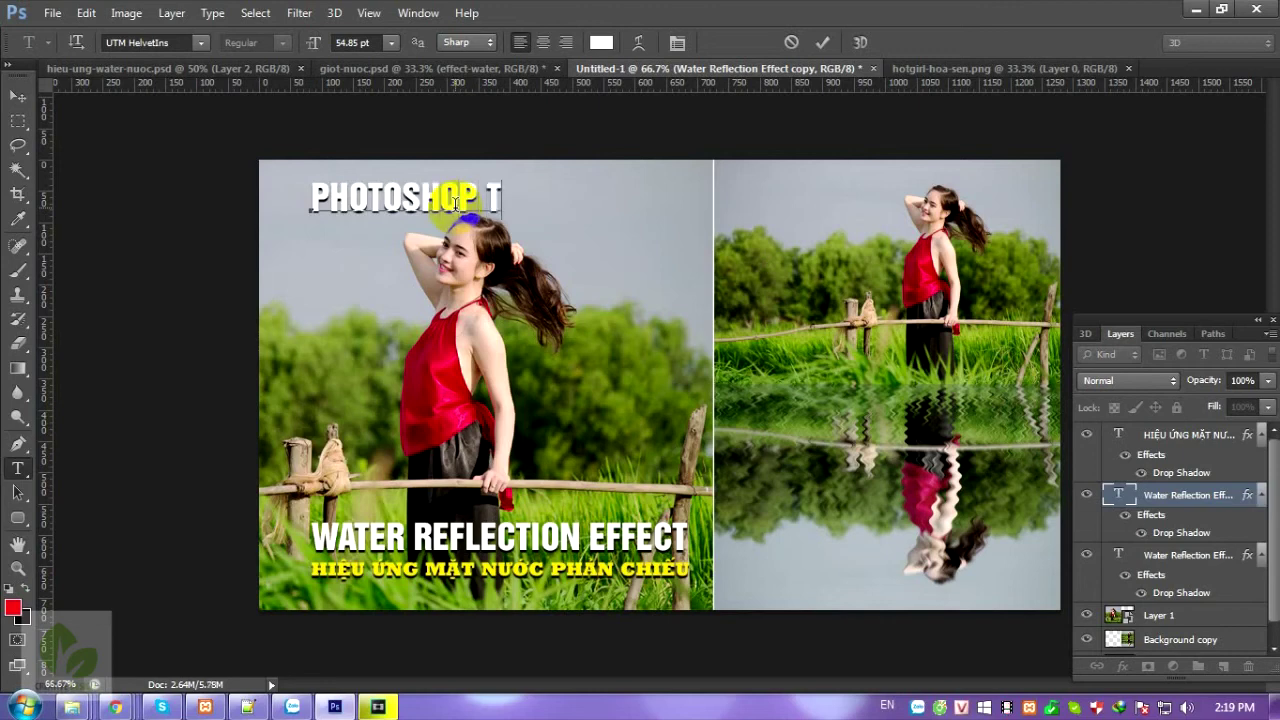
pyautogui.write('L')
# Resize the PHOTOSHOP TUTORIAL label to 20 pt and place it at the photo's top-left corner
pyautogui.tripleClick(455, 203)
pyautogui.click(350, 43)
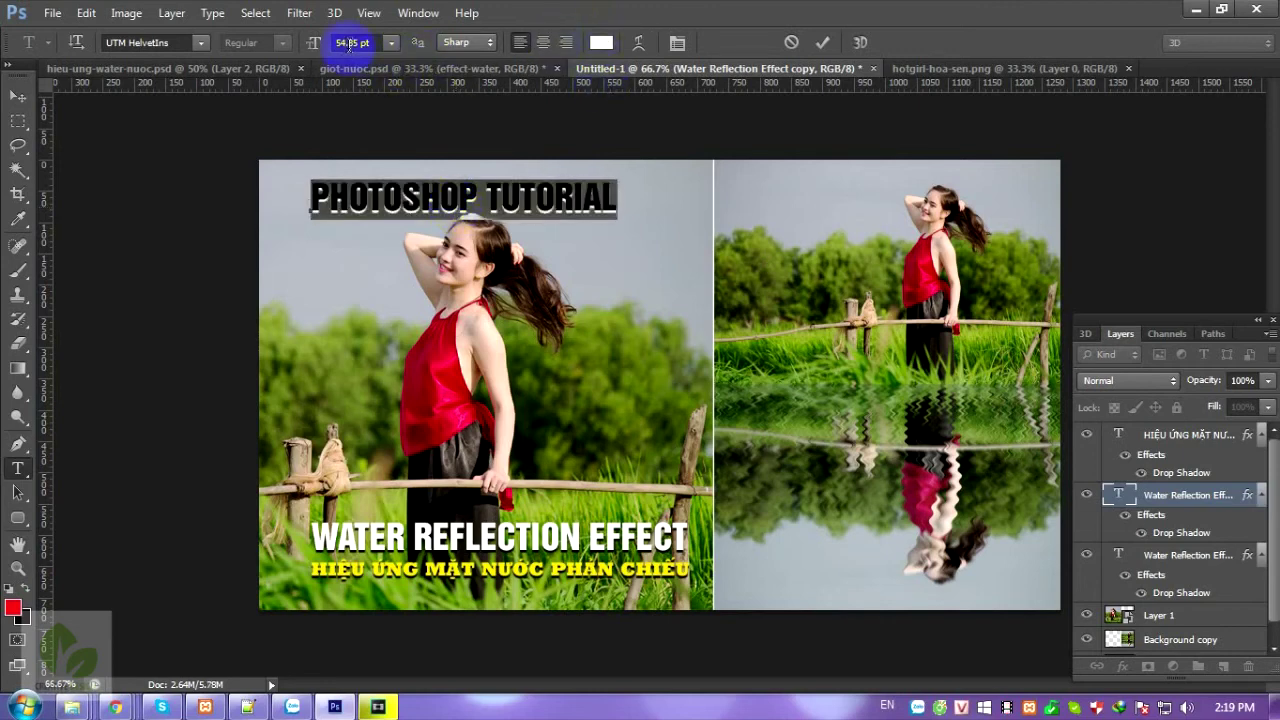
pyautogui.write('20')
pyautogui.press('Return')
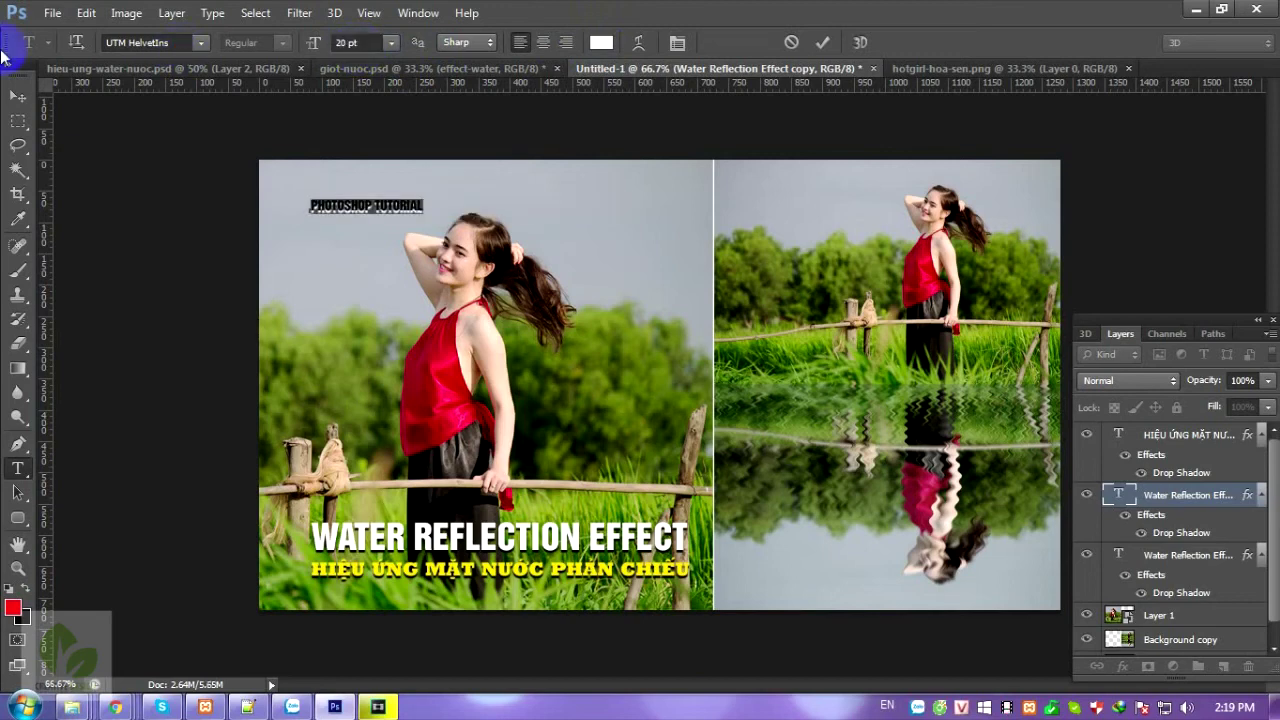
pyautogui.click(18, 96)
pyautogui.moveTo(367, 216)
pyautogui.mouseDown()
pyautogui.moveTo(315, 183)
pyautogui.moveTo(333, 190)
pyautogui.mouseUp()
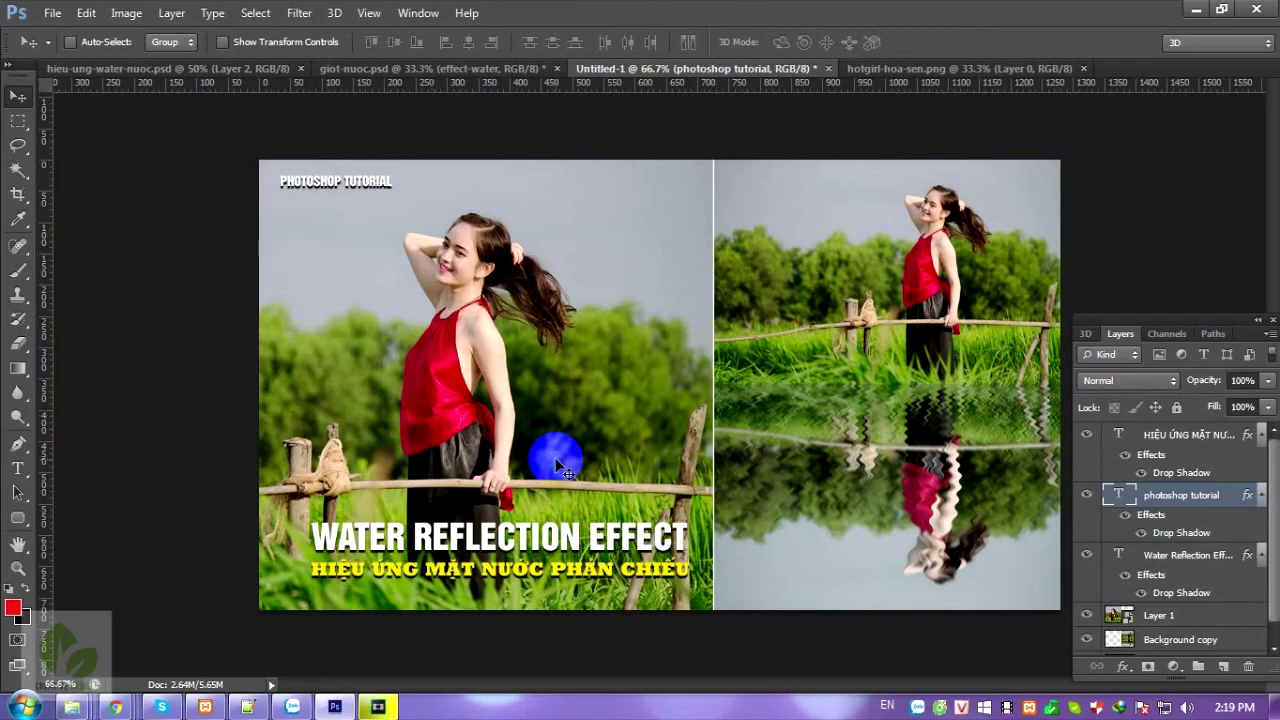
pyautogui.hotkey('ctrl', 'shift', 'alt', 's')
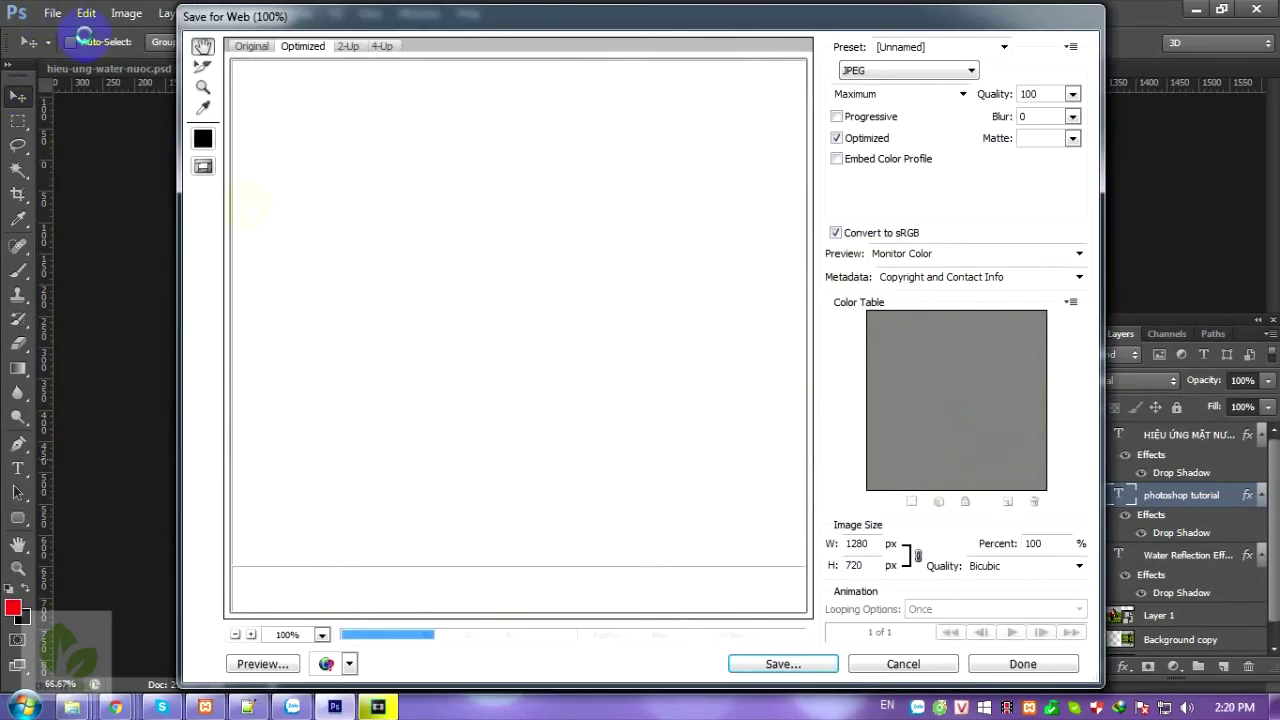
# Save the quality-100 web JPEG as Untitled-1.jpg in the 2222 folder
pyautogui.click(778, 664)
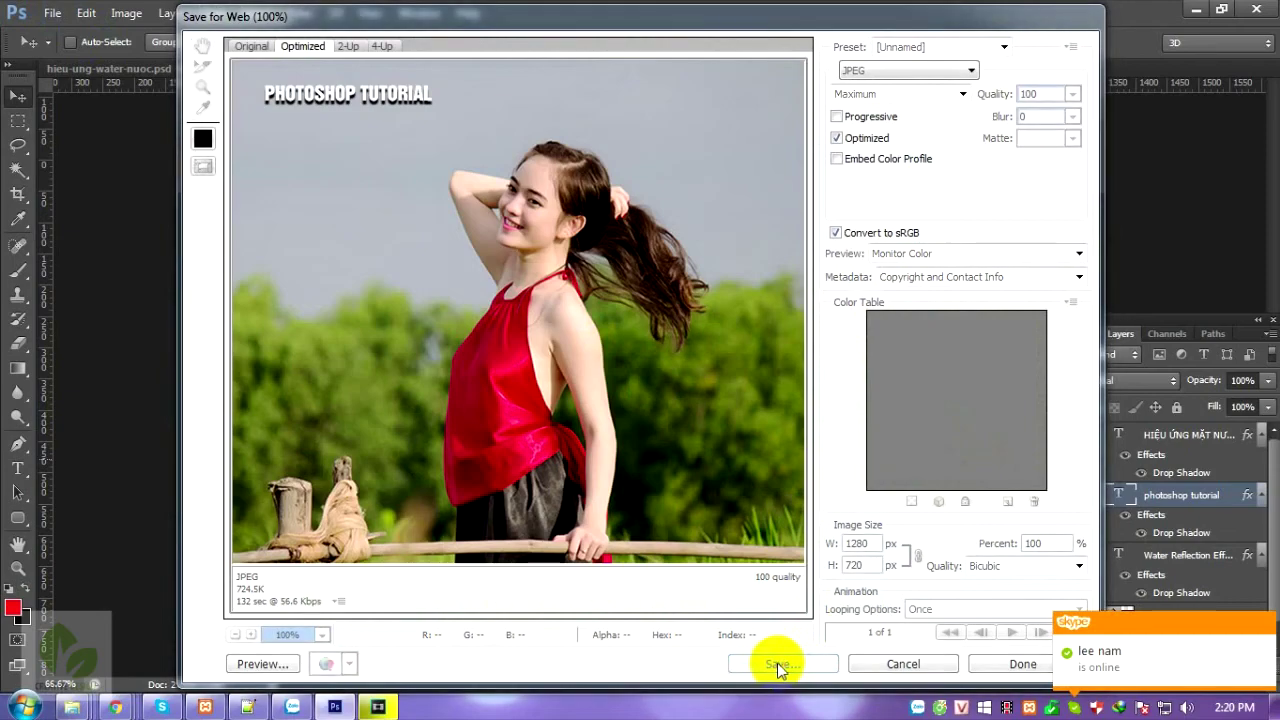
pyautogui.click(677, 533)
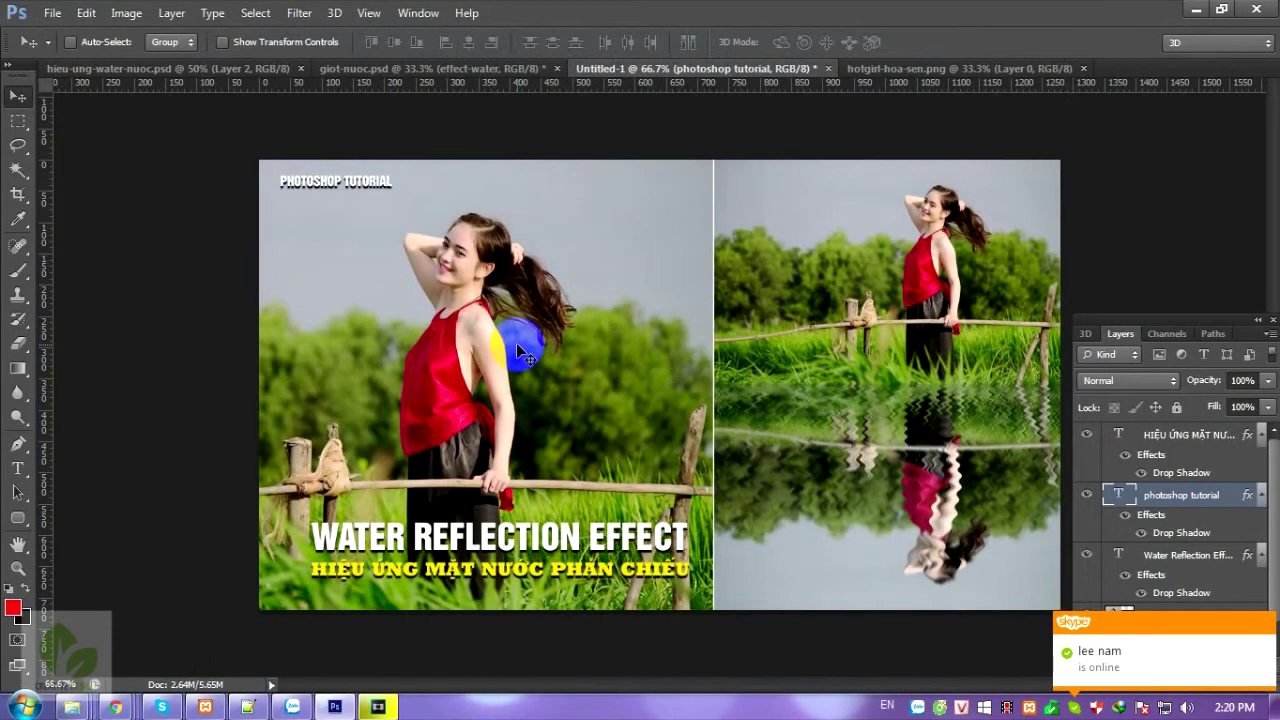